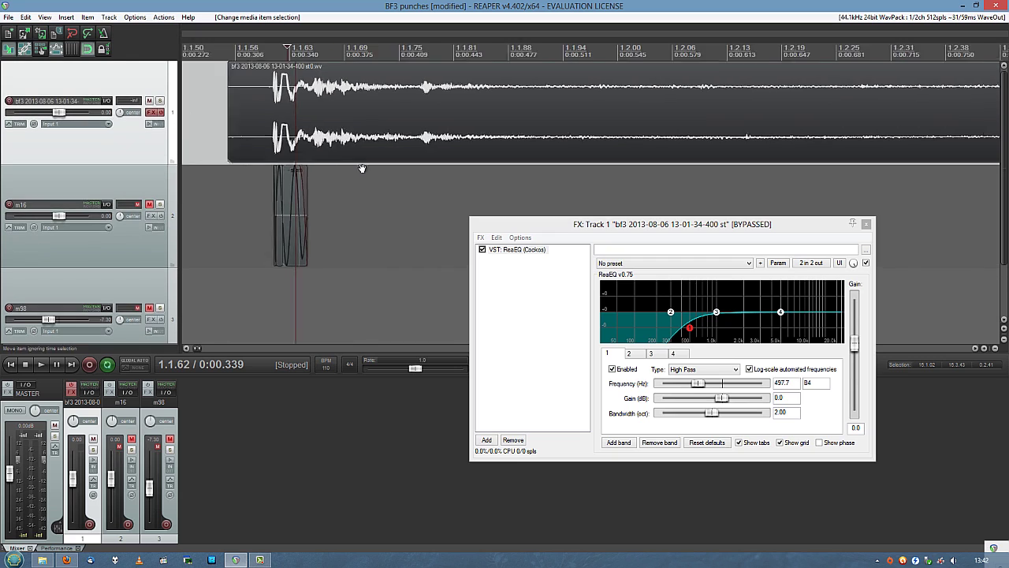
Step: Play the first punch on track 1 in a loop over its attack, from about 1.1.59 to 1.1.75
{"action": "scroll", "coordinate": [384, 214], "scroll_direction": "down", "scroll_amount": 3}
{"action": "key", "text": "space"}
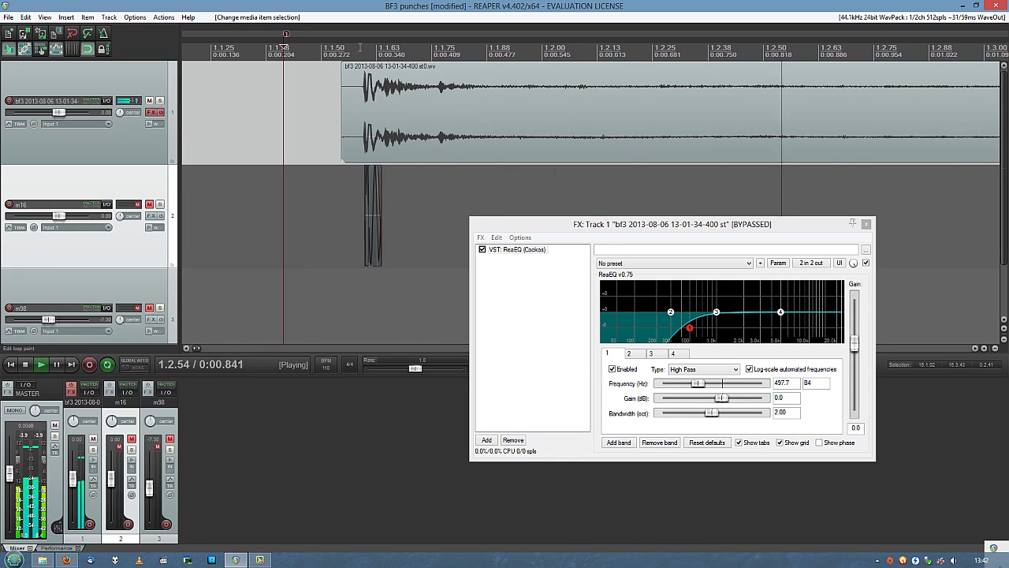
{"action": "left_click_drag", "start_coordinate": [359, 55], "coordinate": [436, 57]}
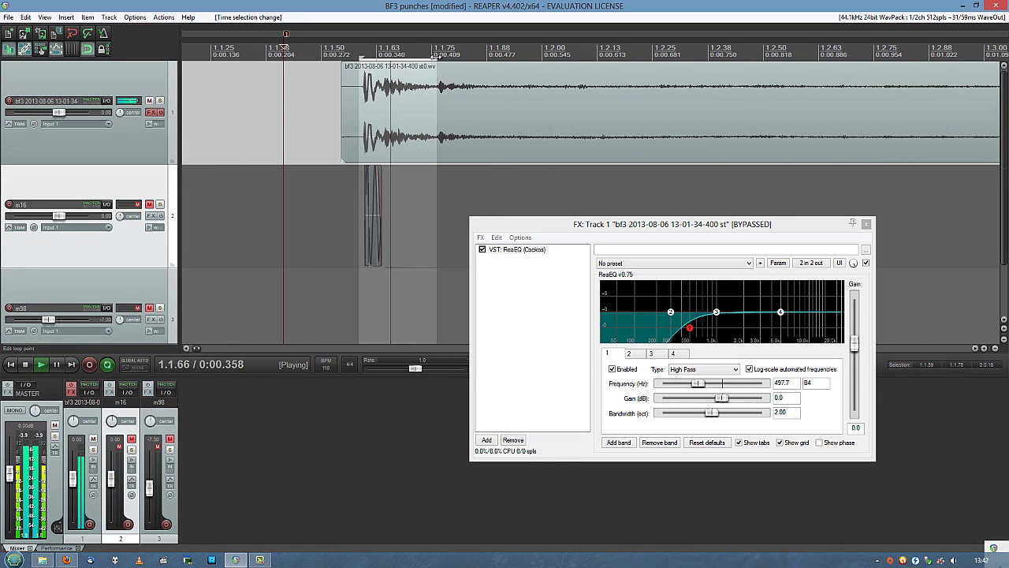
{"action": "scroll", "coordinate": [404, 190], "scroll_direction": "down", "scroll_amount": 2}
{"action": "key", "text": "space"}
Step: Audition the first two punches in a loop, extending the time selection to cover about 1.1.50 to 1.3.54
{"action": "left_click_drag", "start_coordinate": [503, 49], "coordinate": [77, 53]}
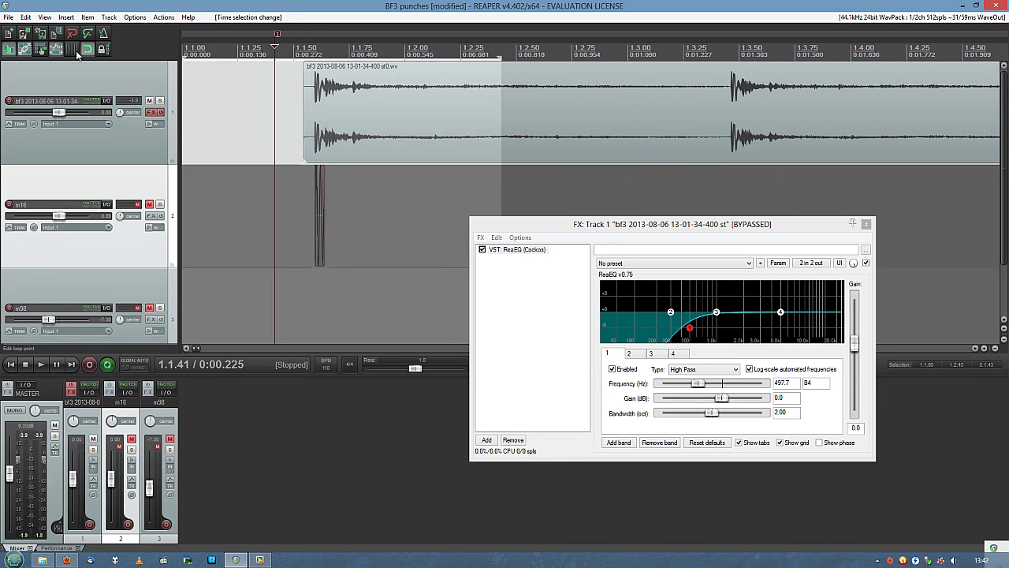
{"action": "key", "text": "space"}
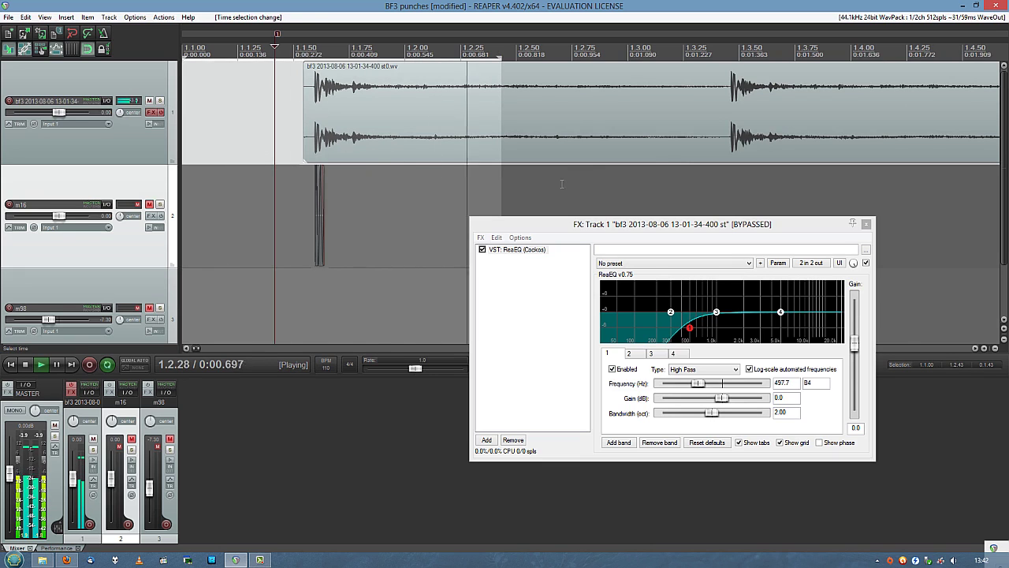
{"action": "left_click_drag", "start_coordinate": [500, 58], "coordinate": [749, 59]}
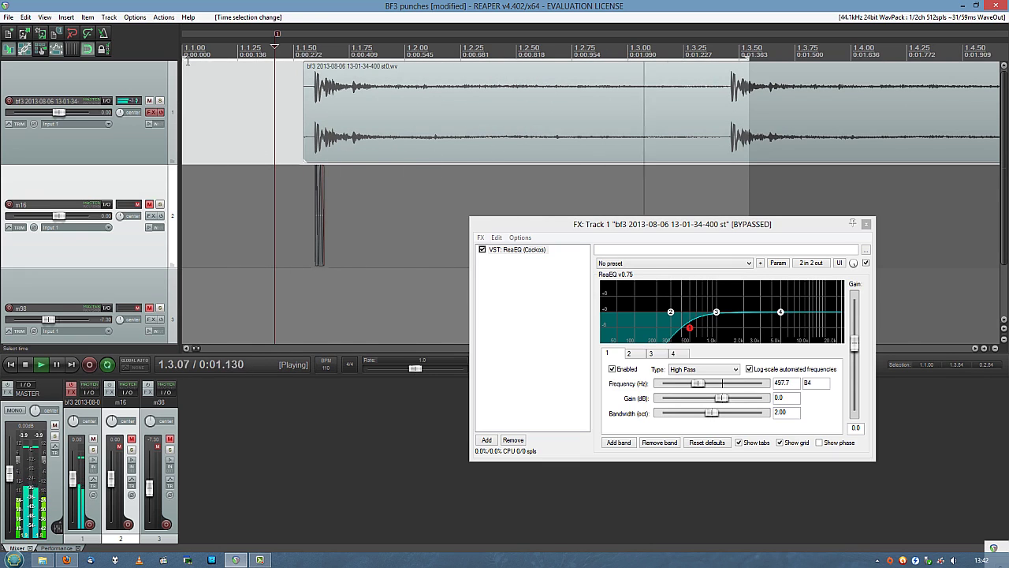
{"action": "left_click_drag", "start_coordinate": [184, 58], "coordinate": [238, 57]}
{"action": "scroll", "coordinate": [378, 106], "scroll_direction": "down", "scroll_amount": 4}
{"action": "key", "text": "space"}
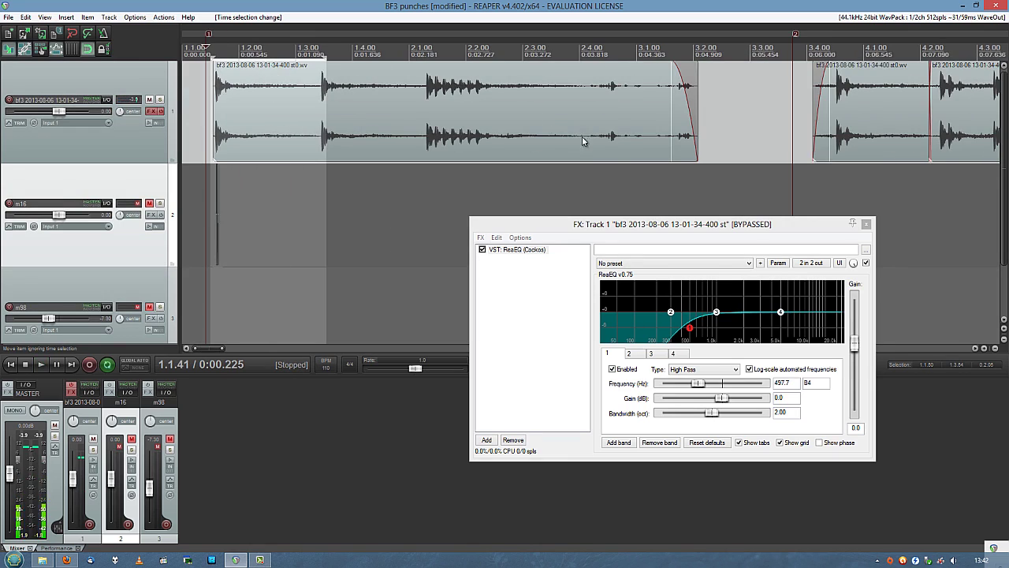
Step: Mark the burst of rapid hits from about 2.1.26 to 2.2.75, and mark the first punch's opening low-frequency attack for inspection
{"action": "left_click_drag", "start_coordinate": [425, 176], "coordinate": [507, 180]}
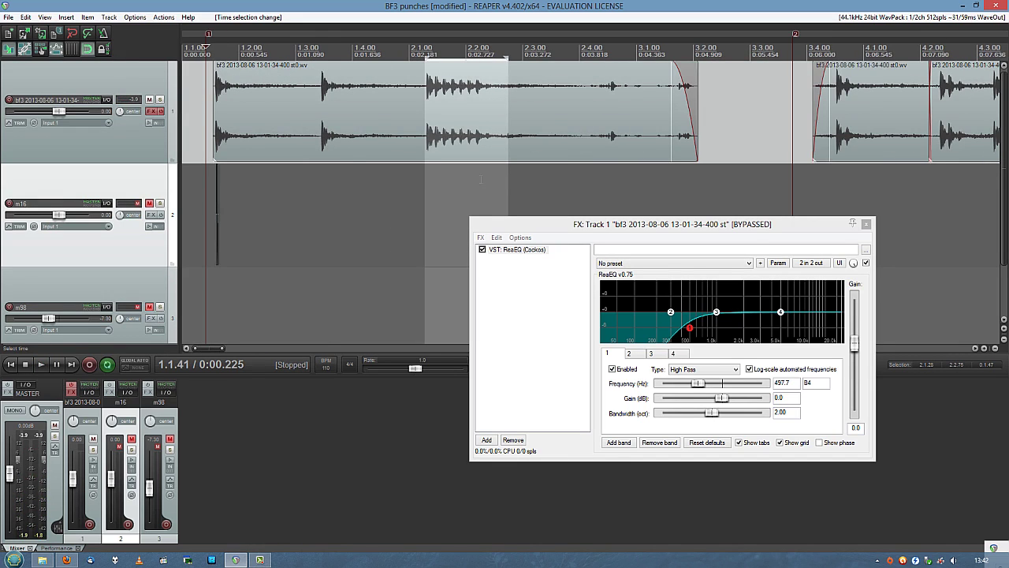
{"action": "left_click", "coordinate": [327, 156]}
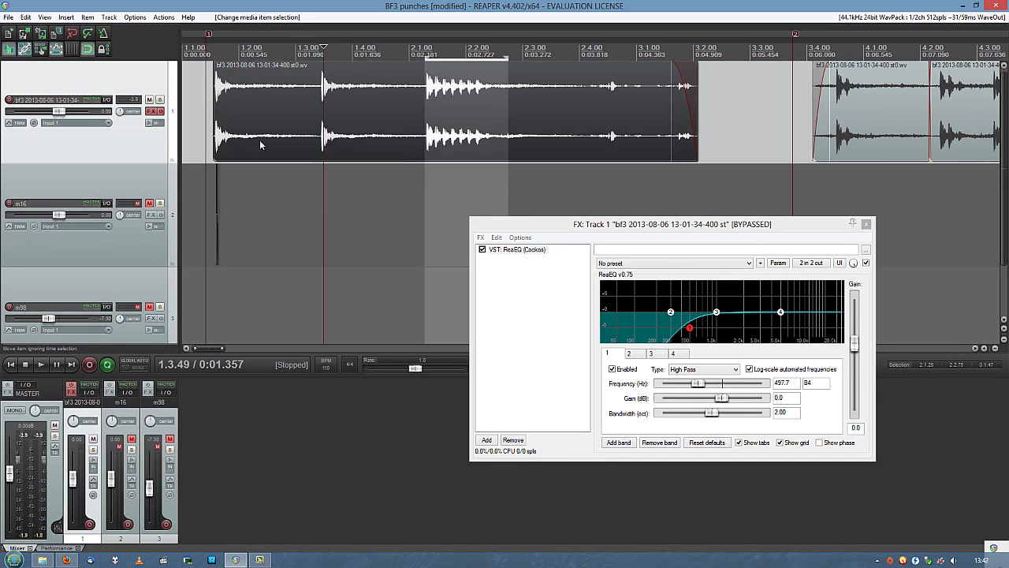
{"action": "left_click", "coordinate": [222, 142]}
{"action": "scroll", "coordinate": [407, 164], "scroll_direction": "up", "scroll_amount": 5}
{"action": "scroll", "coordinate": [558, 142], "scroll_direction": "up", "scroll_amount": 5}
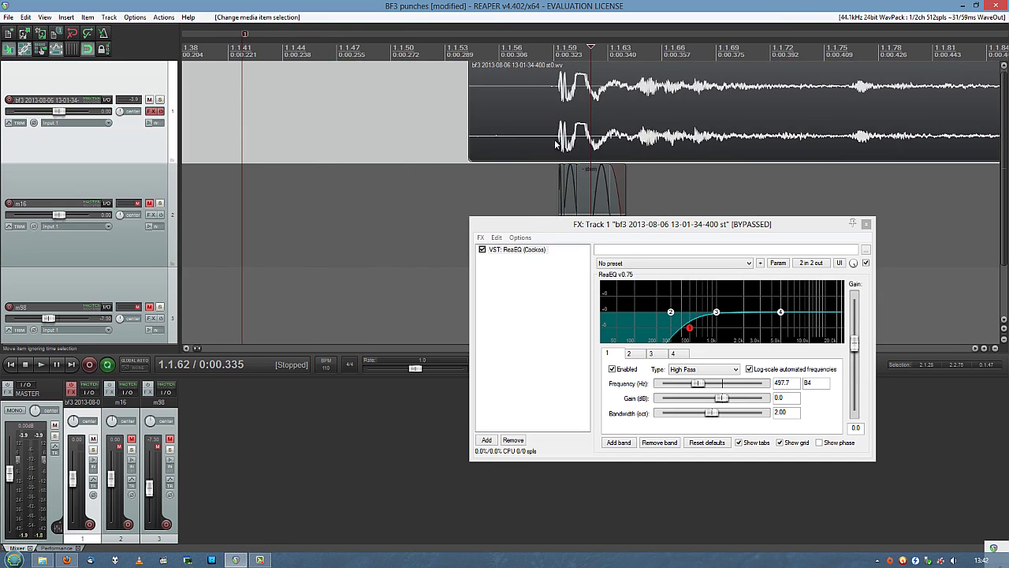
{"action": "left_click_drag", "start_coordinate": [623, 48], "coordinate": [527, 49]}
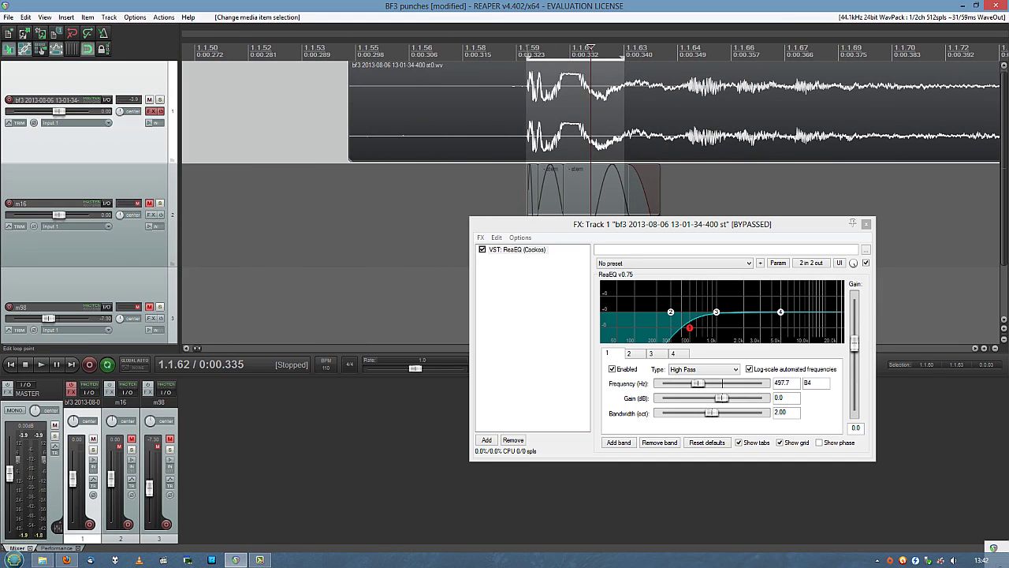
{"action": "left_click_drag", "start_coordinate": [622, 56], "coordinate": [672, 56]}
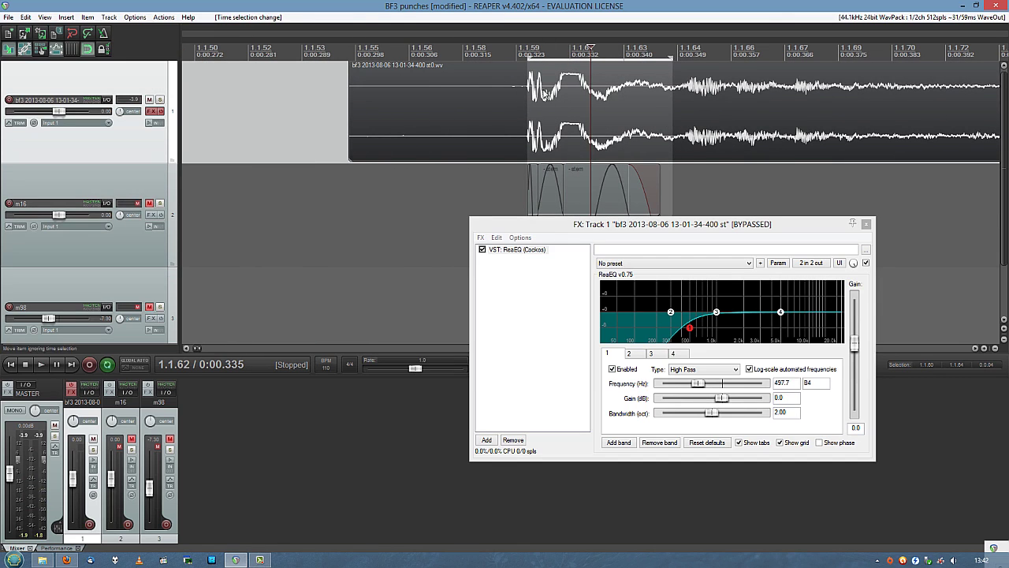
Step: Narrow the time selection to the first punch's initial transient and move the FX window clear of the waveforms
{"action": "left_click_drag", "start_coordinate": [546, 52], "coordinate": [532, 52]}
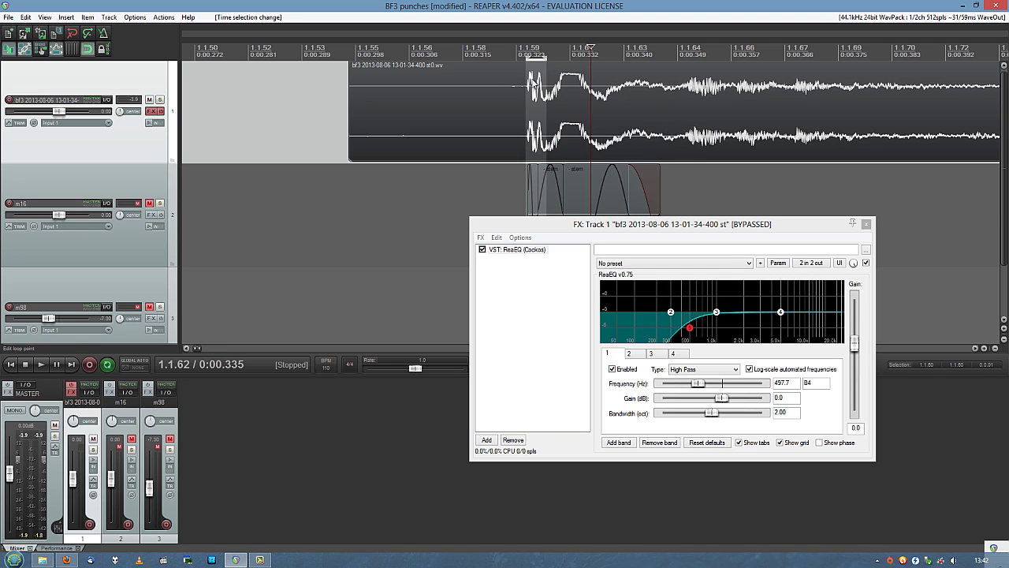
{"action": "scroll", "coordinate": [533, 84], "scroll_direction": "up", "scroll_amount": 5}
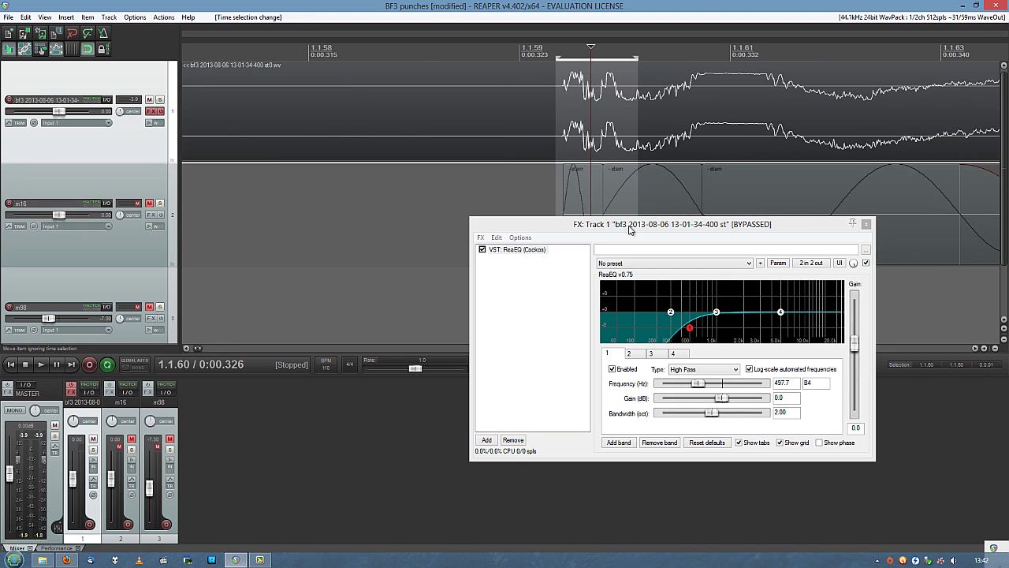
{"action": "left_click_drag", "start_coordinate": [630, 228], "coordinate": [374, 306]}
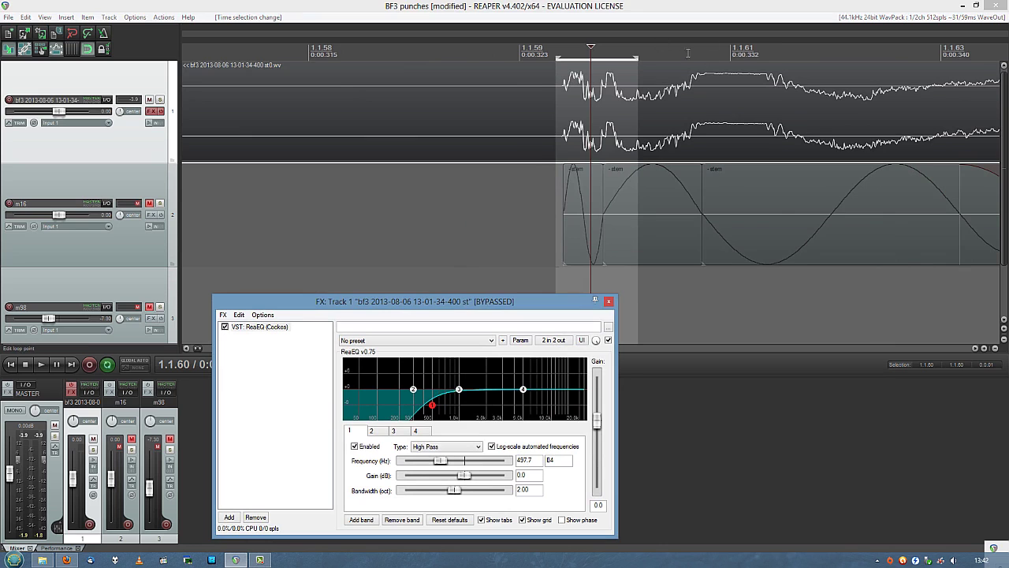
Step: Mark the slower low-frequency body following the first punch's transient, from about 1.1.60 to 1.1.64
{"action": "left_click_drag", "start_coordinate": [723, 55], "coordinate": [499, 52]}
{"action": "left_click_drag", "start_coordinate": [424, 50], "coordinate": [950, 57]}
{"action": "scroll", "coordinate": [741, 101], "scroll_direction": "down", "scroll_amount": 4}
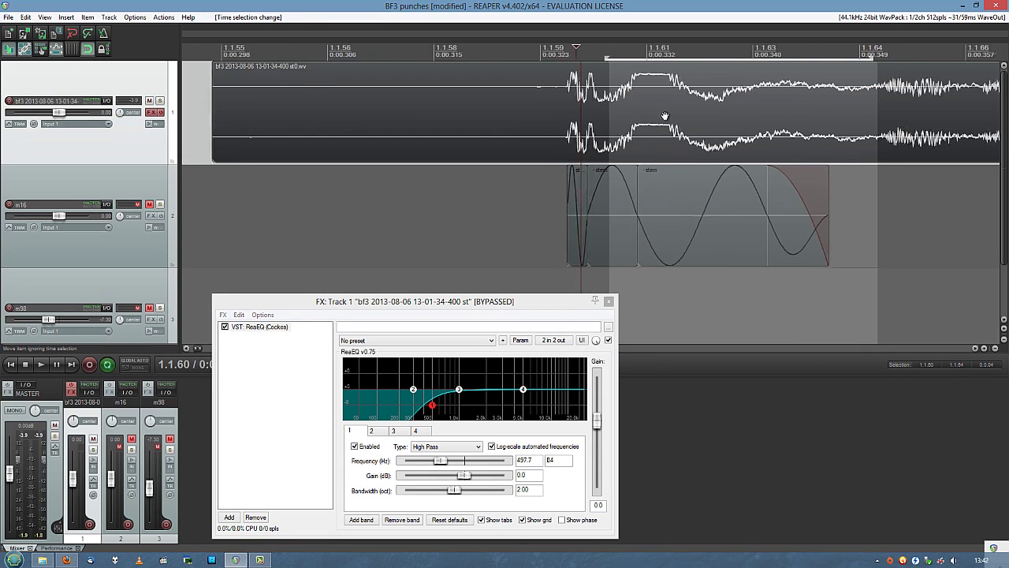
{"action": "scroll", "coordinate": [665, 116], "scroll_direction": "right", "scroll_amount": 2}
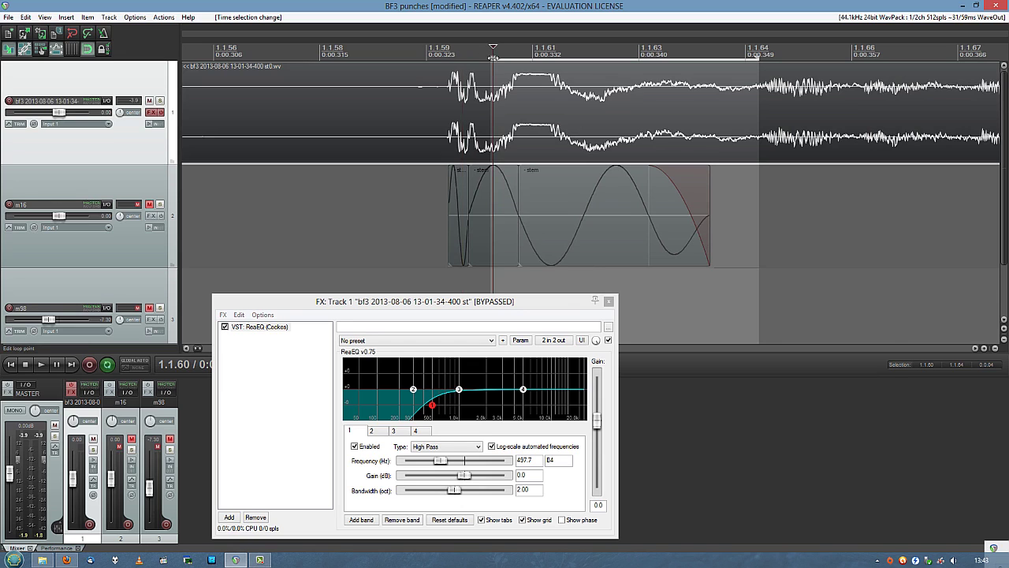
Step: Extend the time selection back to the punch's onset and play from just before the clip
{"action": "left_click_drag", "start_coordinate": [493, 57], "coordinate": [444, 57]}
{"action": "scroll", "coordinate": [483, 108], "scroll_direction": "down", "scroll_amount": 3}
{"action": "left_click", "coordinate": [405, 104]}
{"action": "key", "text": "space"}
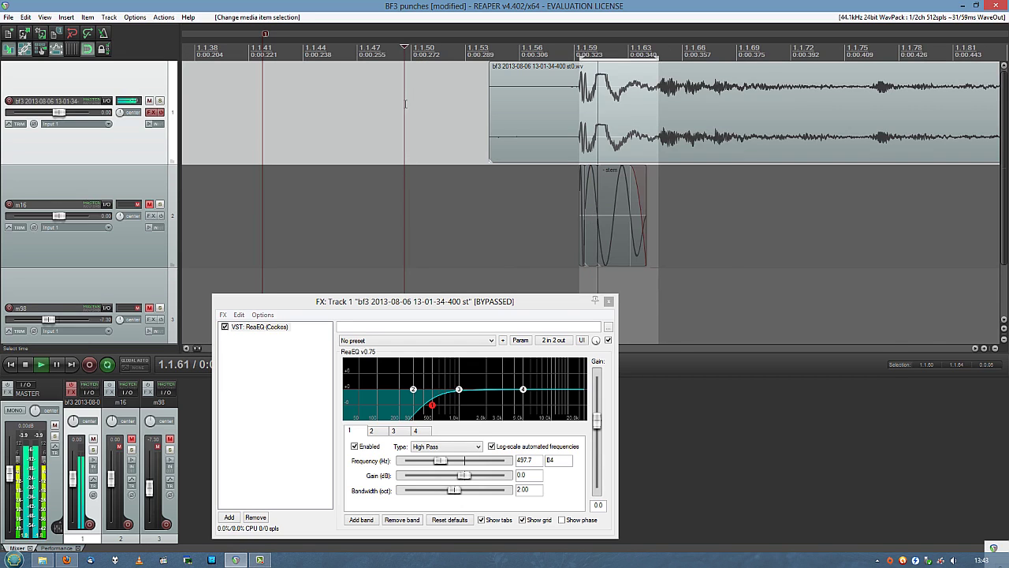
Step: Turn off repeat and play the first punch several times from just before the clip
{"action": "left_click", "coordinate": [107, 365]}
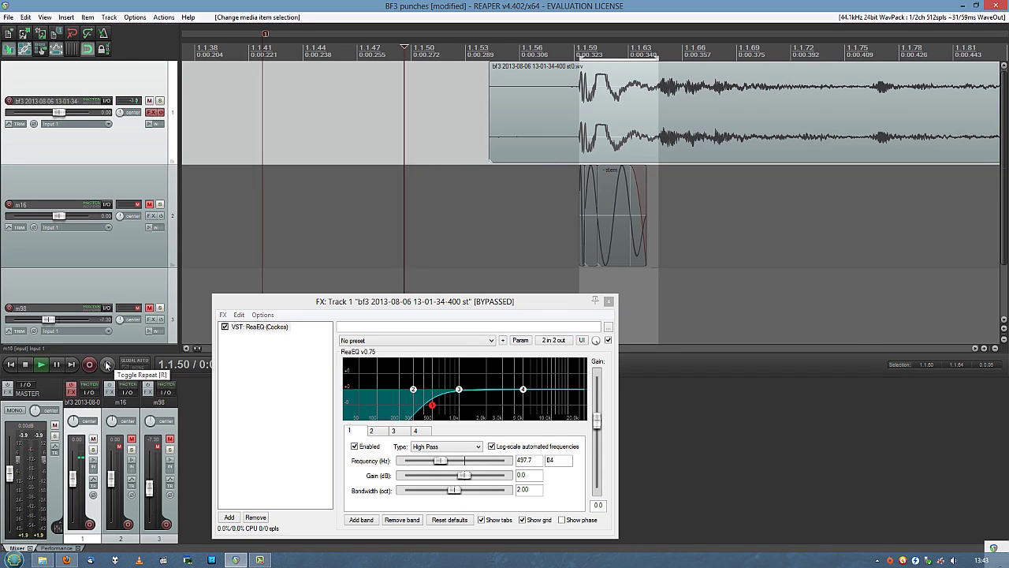
{"action": "key", "text": "space"}
{"action": "key", "text": "space"}
{"action": "key", "text": "space"}
{"action": "key", "text": "space"}
{"action": "key", "text": "space"}
{"action": "key", "text": "space"}
{"action": "key", "text": "space"}
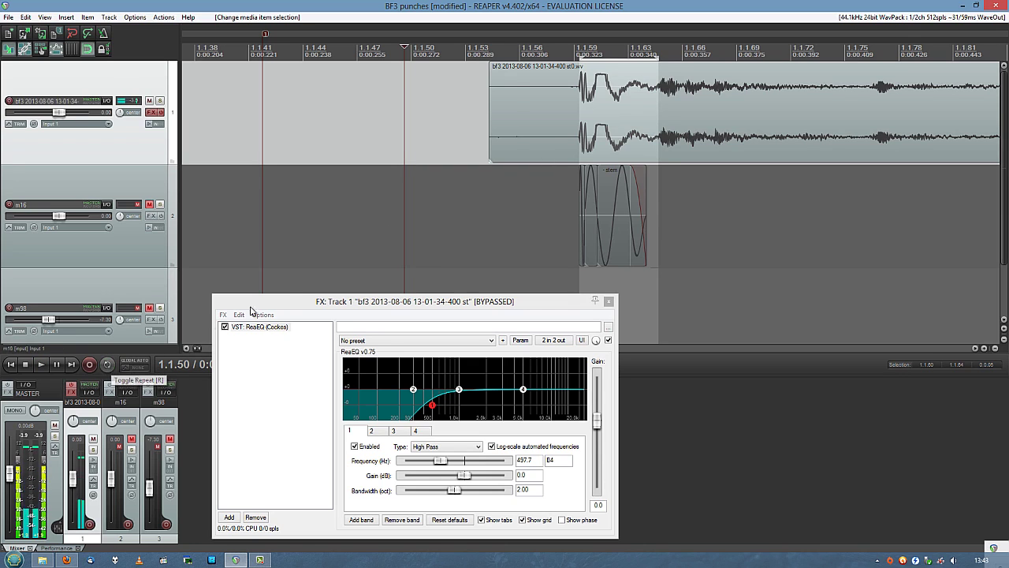
Step: Mark the first punch's tail from about 1.1.64 to 1.1.85 and play it without the attack
{"action": "scroll", "coordinate": [338, 224], "scroll_direction": "right", "scroll_amount": 5}
{"action": "left_click_drag", "start_coordinate": [392, 57], "coordinate": [761, 59]}
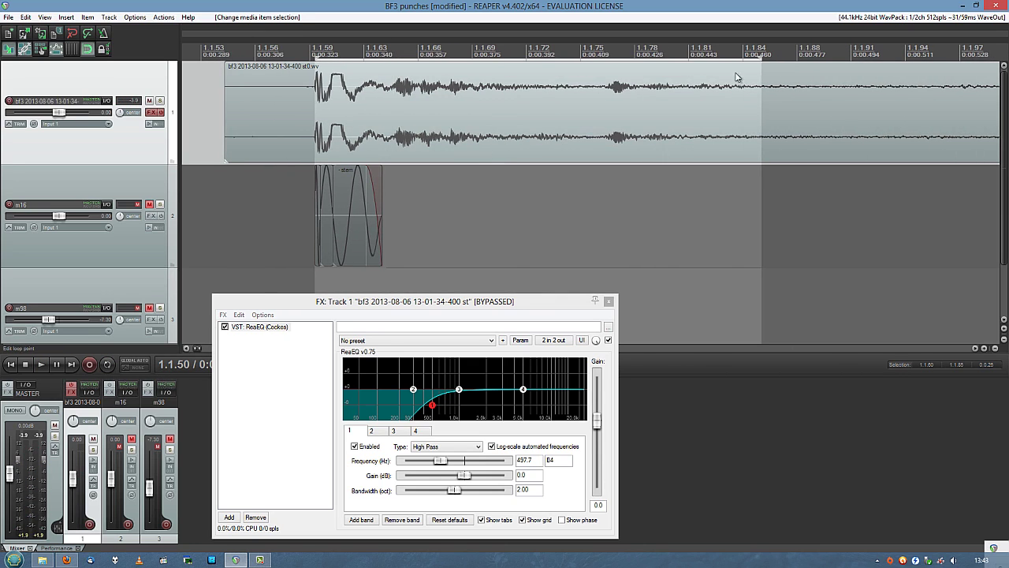
{"action": "left_click_drag", "start_coordinate": [315, 57], "coordinate": [387, 57]}
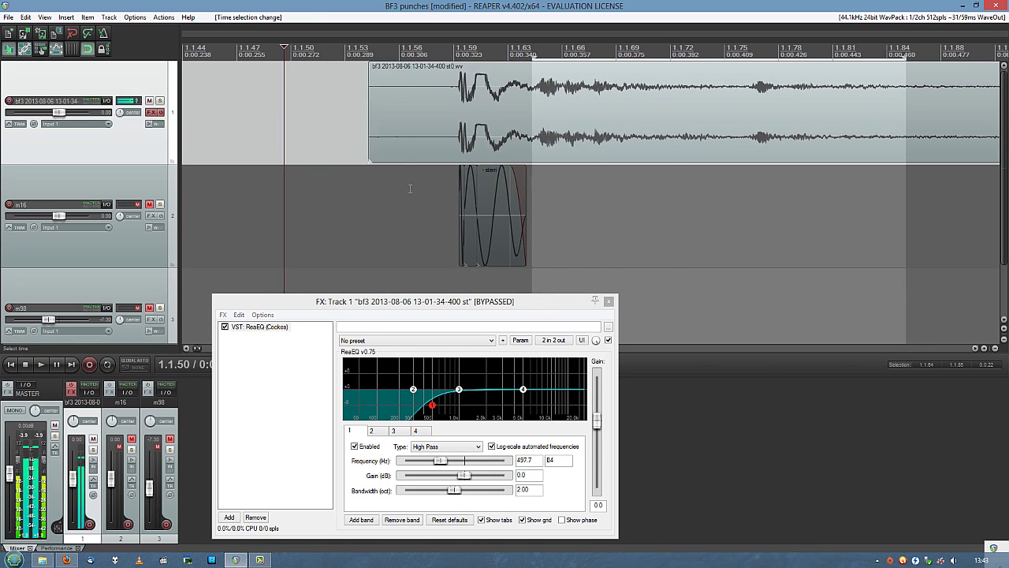
{"action": "scroll", "coordinate": [542, 141], "scroll_direction": "left", "scroll_amount": 3}
{"action": "left_click", "coordinate": [536, 139]}
{"action": "key", "text": "space"}
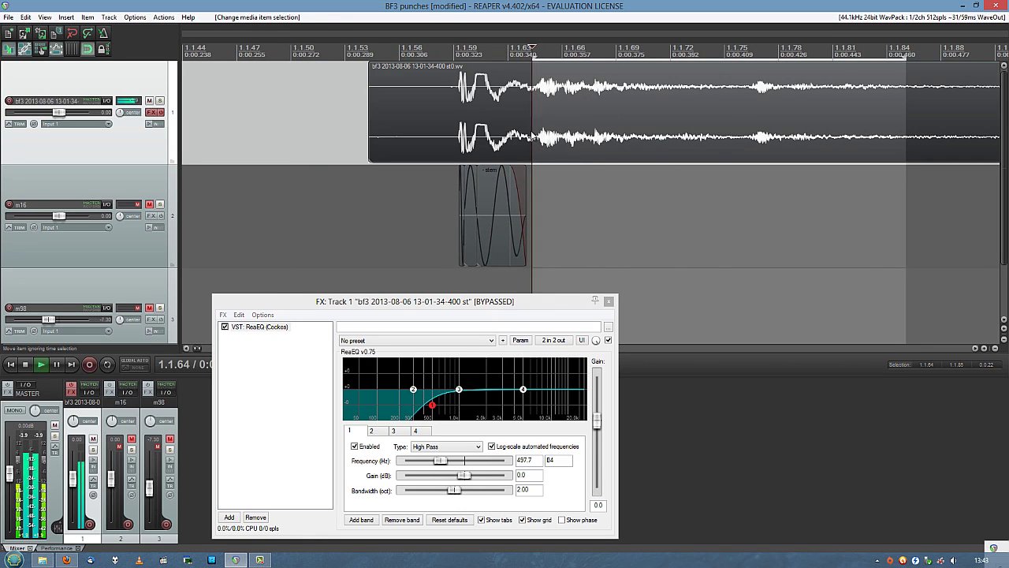
{"action": "scroll", "coordinate": [658, 142], "scroll_direction": "down", "scroll_amount": 3}
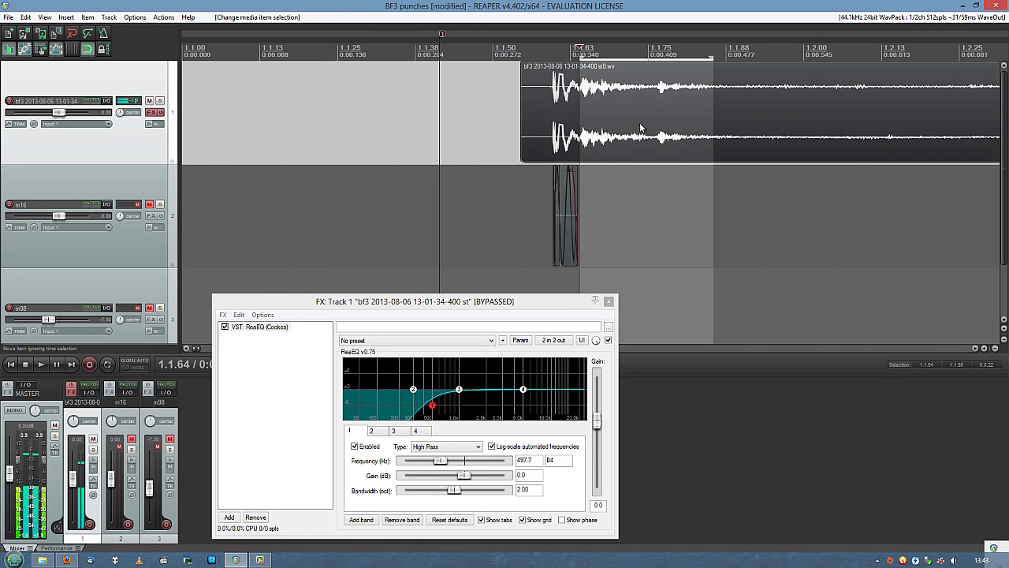
{"action": "key", "text": "space"}
Step: Replay the punch's tail, extend the time selection back to about 1.1.60, and play it with the attack included
{"action": "left_click_drag", "start_coordinate": [778, 93], "coordinate": [564, 94]}
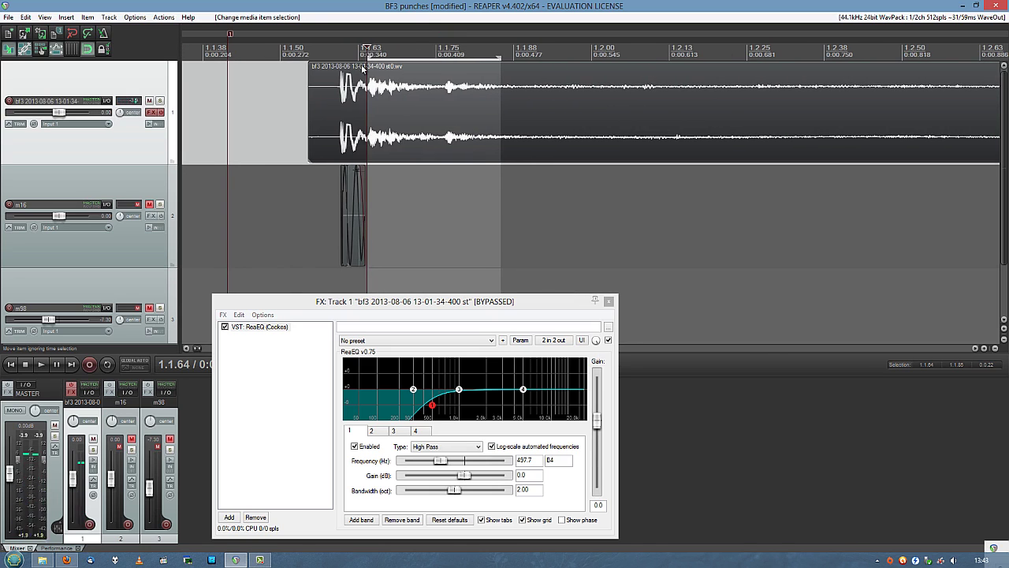
{"action": "key", "text": "space"}
{"action": "key", "text": "space"}
{"action": "left_click_drag", "start_coordinate": [368, 57], "coordinate": [339, 58]}
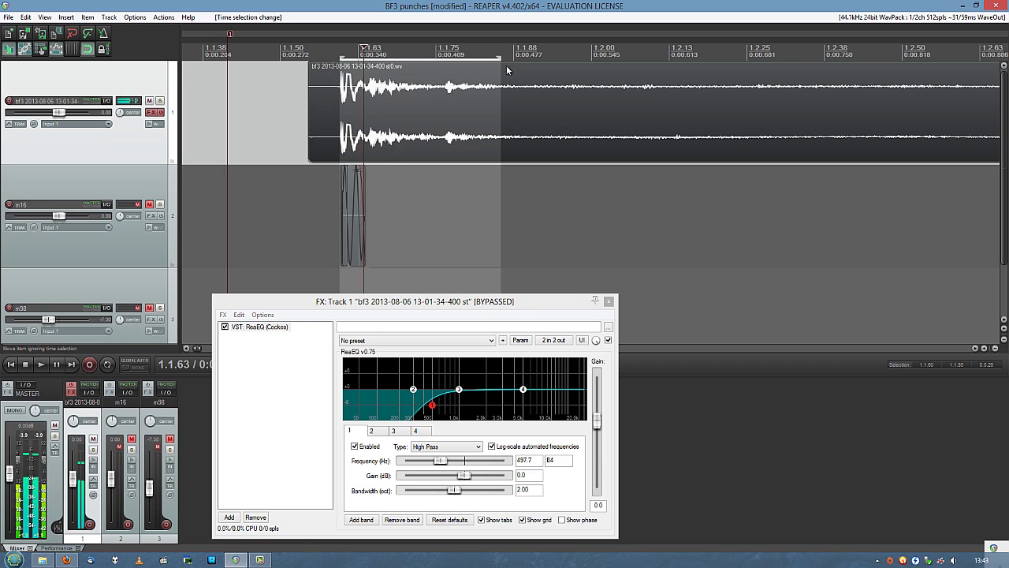
{"action": "key", "text": "space"}
{"action": "left_click_drag", "start_coordinate": [503, 55], "coordinate": [480, 58]}
{"action": "key", "text": "Escape"}
Step: Loop the whole first punch from about 1.1.53 to 1.2.49 and enable track 1's bypassed effects chain
{"action": "left_click_drag", "start_coordinate": [301, 79], "coordinate": [898, 83]}
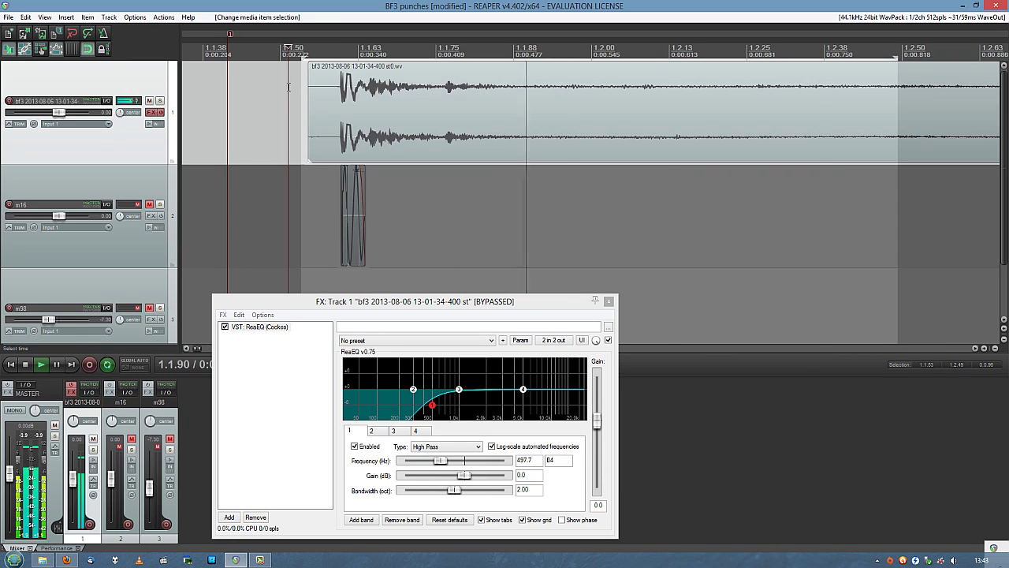
{"action": "left_click", "coordinate": [154, 113]}
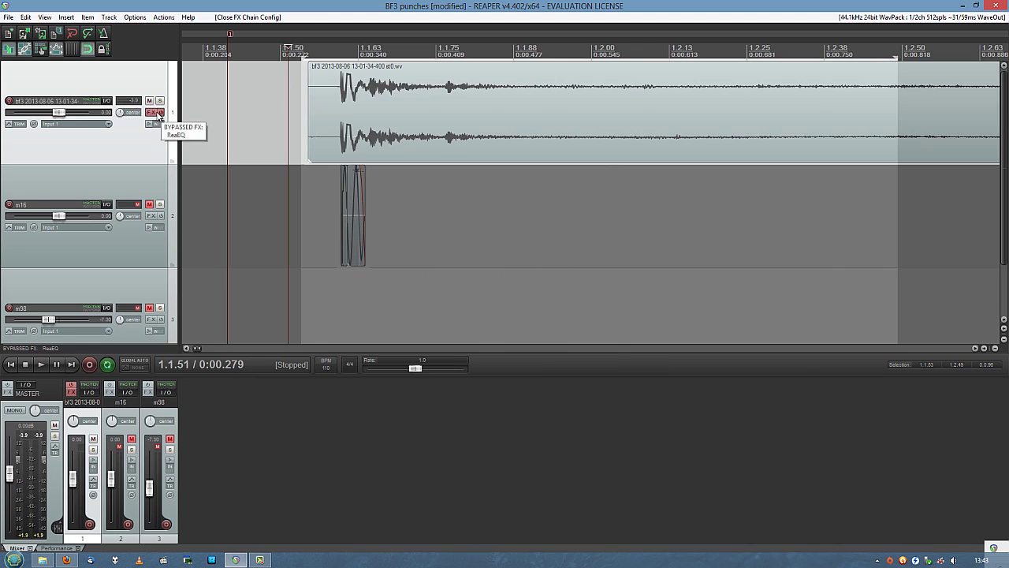
{"action": "left_click", "coordinate": [154, 113]}
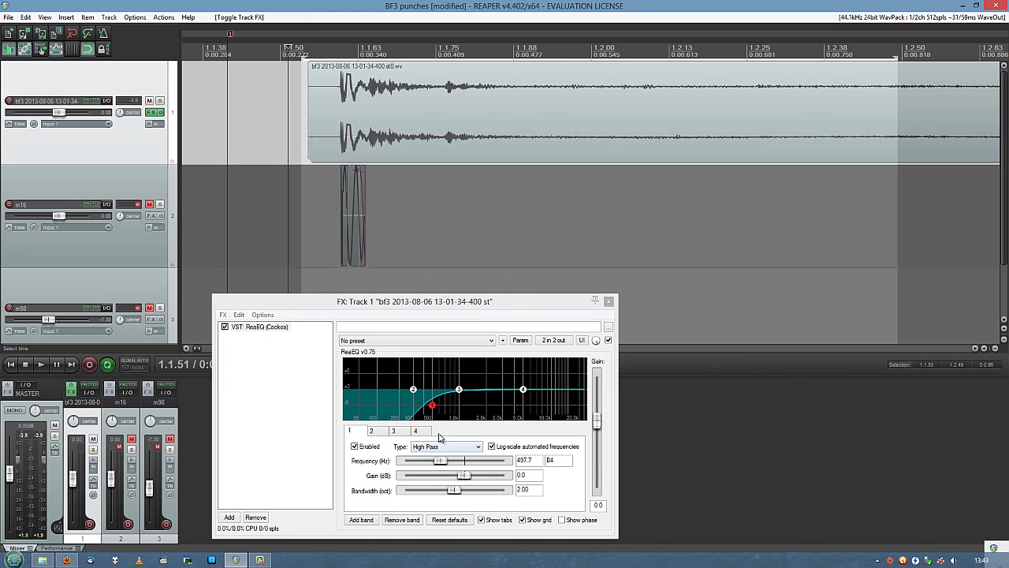
Step: Listen to the first punch through the ReaEQ high-pass filter, and switch ReaEQ off in the track 1 effects chain
{"action": "key", "text": "space"}
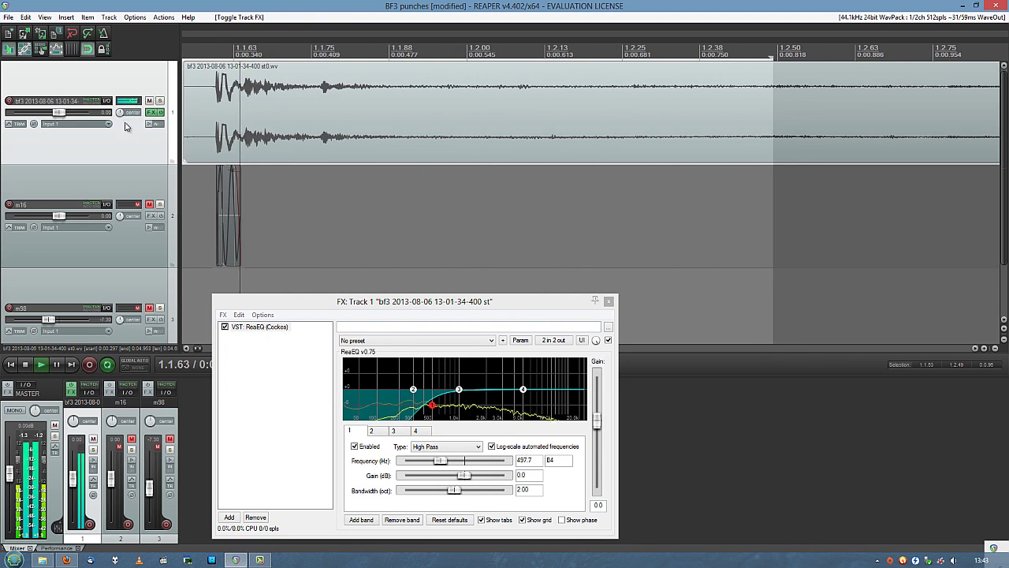
{"action": "key", "text": "space"}
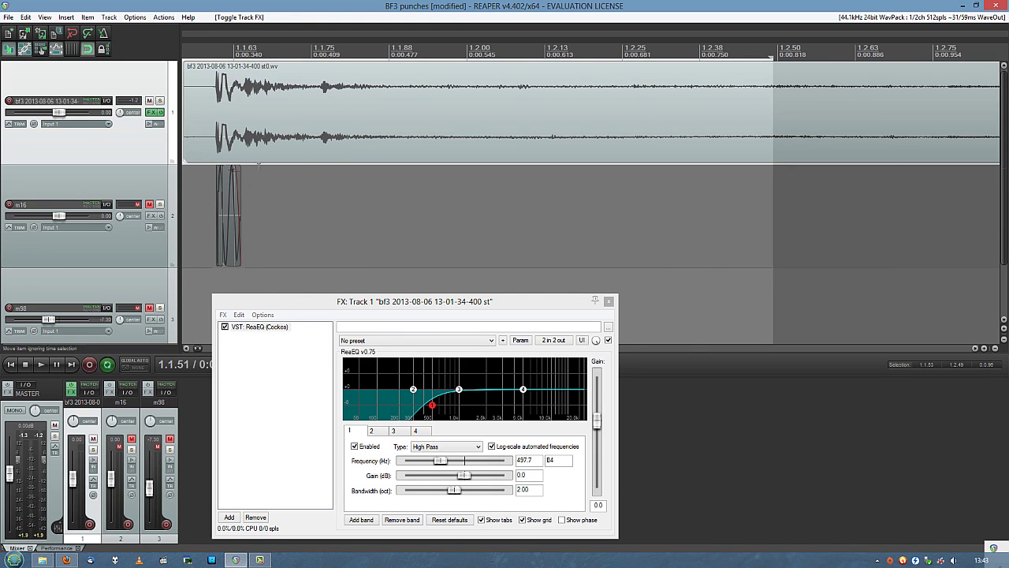
{"action": "key", "text": "space"}
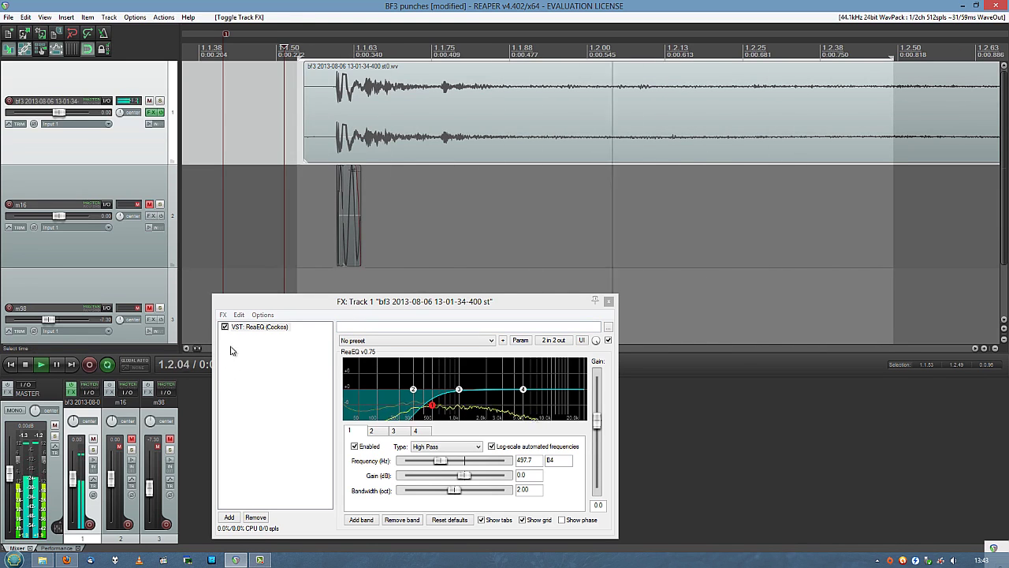
{"action": "left_click", "coordinate": [225, 328]}
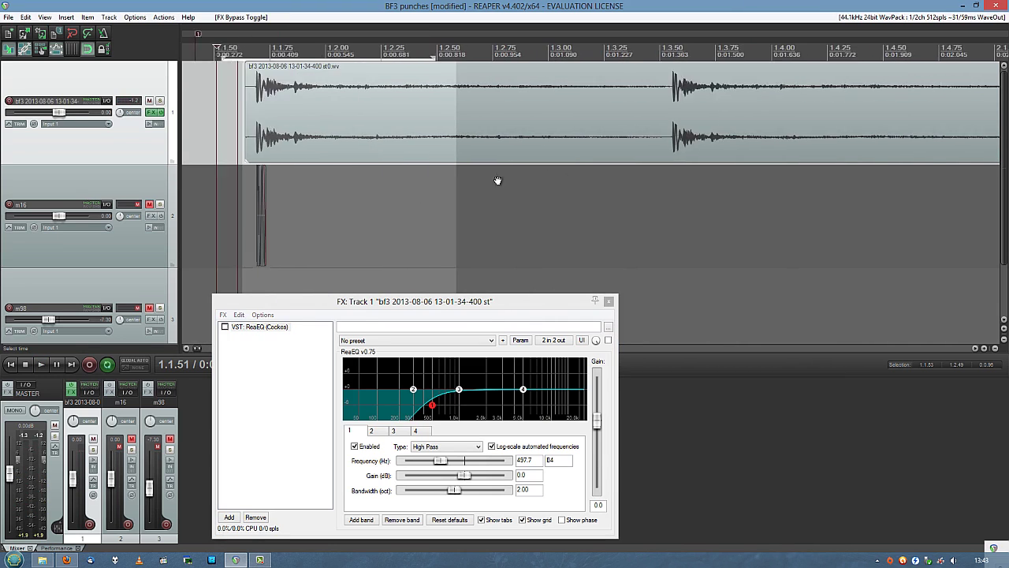
{"action": "key", "text": "space"}
Step: Raise the volume of the first recorded punch item on track 1 to +16.7 dB in its item properties
{"action": "scroll", "coordinate": [316, 162], "scroll_direction": "left", "scroll_amount": 2}
{"action": "left_click", "coordinate": [266, 148]}
{"action": "scroll", "coordinate": [266, 148], "scroll_direction": "up", "scroll_amount": 5}
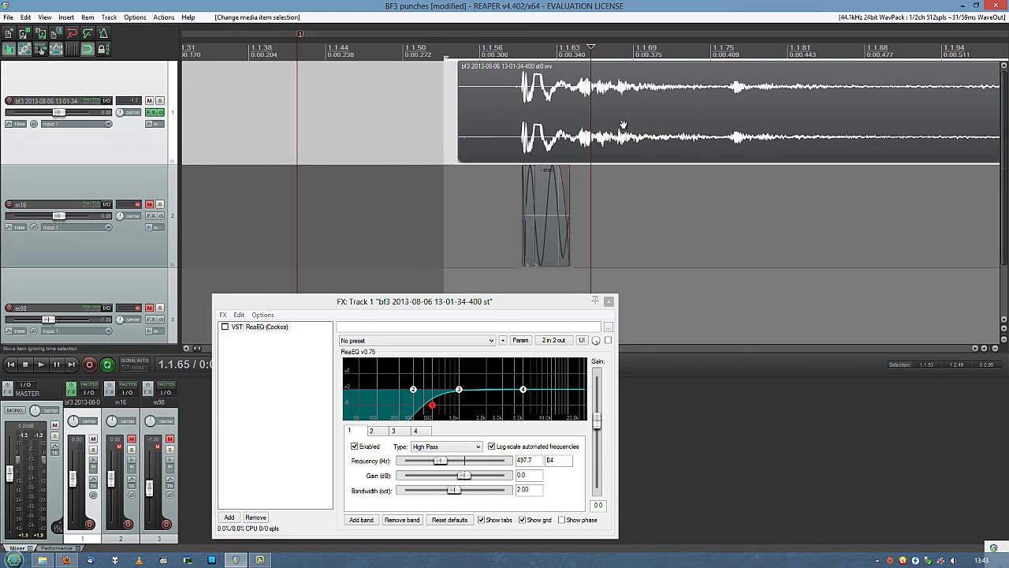
{"action": "scroll", "coordinate": [616, 124], "scroll_direction": "right", "scroll_amount": 2}
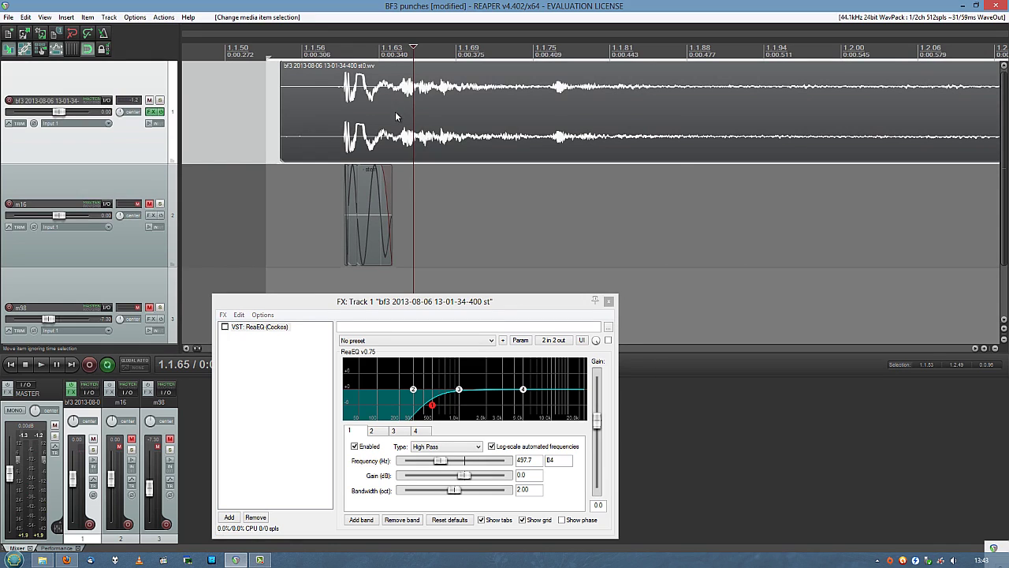
{"action": "double_click", "coordinate": [395, 111]}
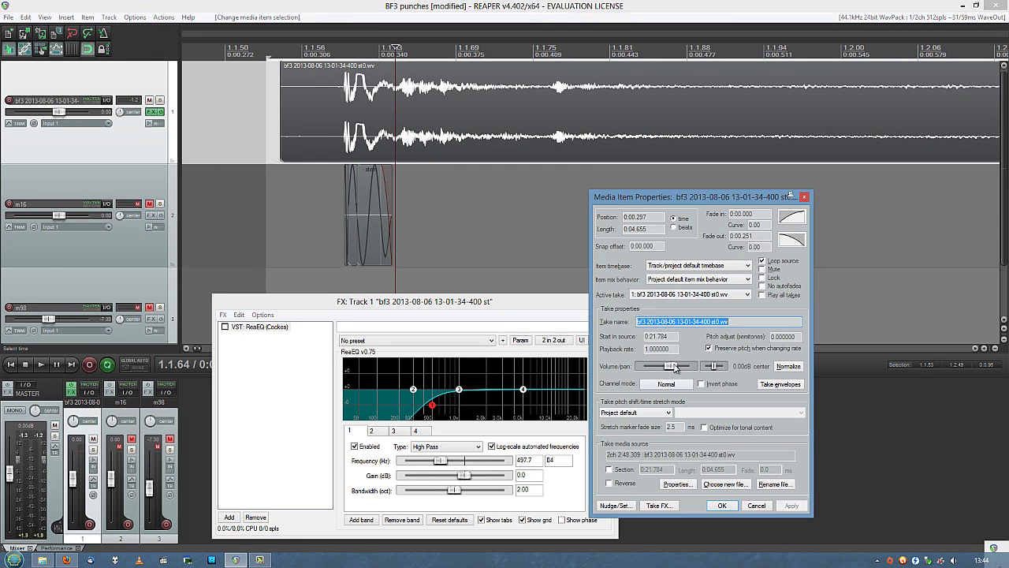
{"action": "left_click", "coordinate": [719, 506]}
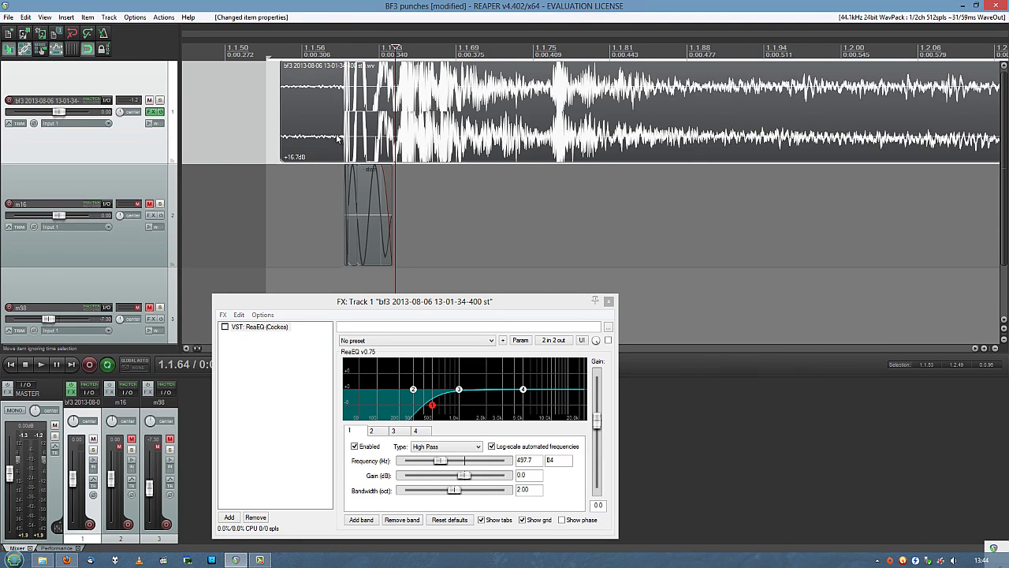
Step: Play the boosted item from just before the first punch's attack, and clear the master meter's peak indicators
{"action": "left_click_drag", "start_coordinate": [593, 127], "coordinate": [500, 137]}
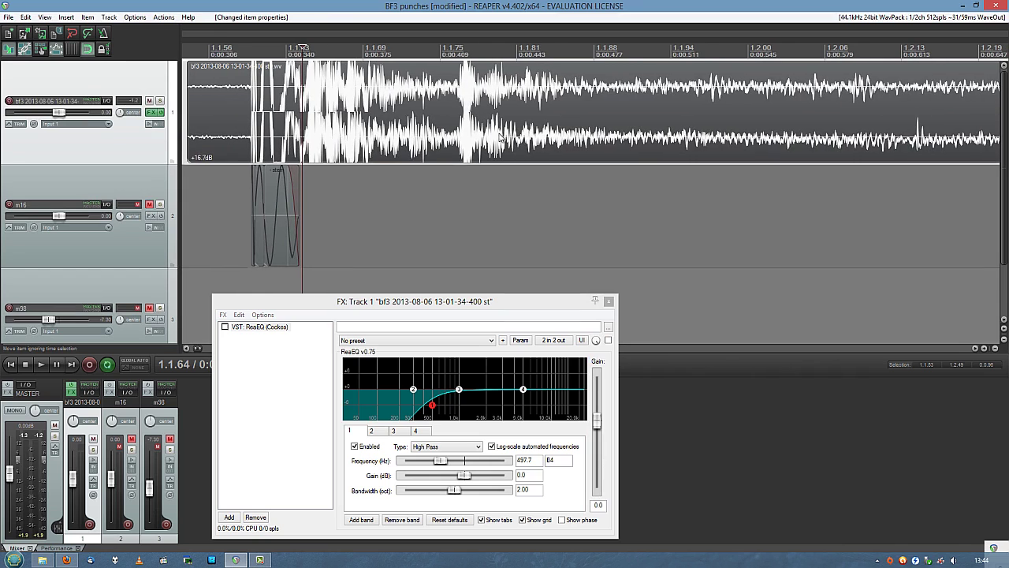
{"action": "left_click", "coordinate": [243, 120]}
{"action": "key", "text": "space"}
{"action": "key", "text": "space"}
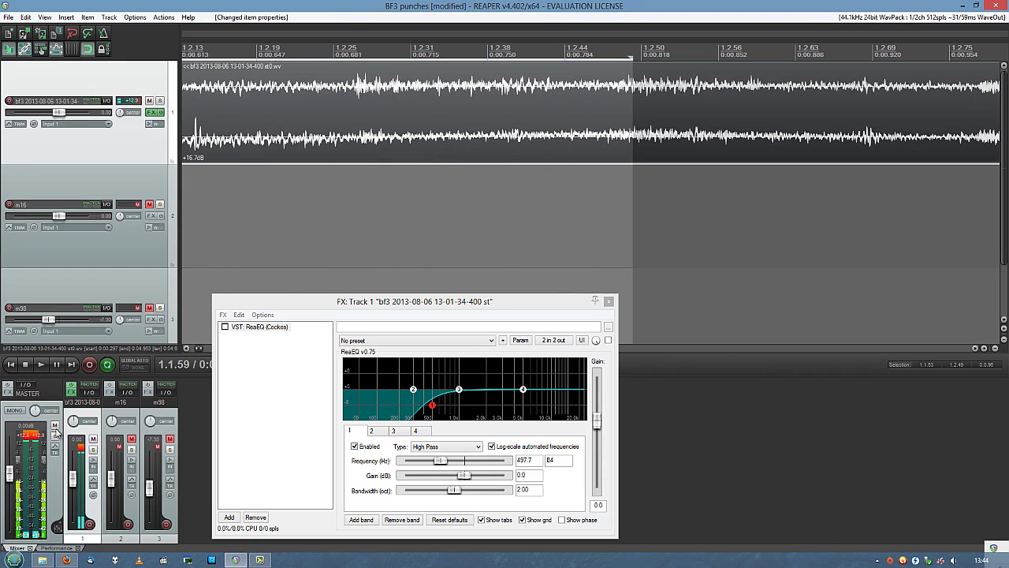
{"action": "left_click", "coordinate": [41, 436]}
Step: Return the first punch item's volume to 0 dB in its item properties
{"action": "left_click_drag", "start_coordinate": [257, 123], "coordinate": [756, 163]}
{"action": "left_click_drag", "start_coordinate": [359, 130], "coordinate": [513, 144]}
{"action": "left_click_drag", "start_coordinate": [420, 117], "coordinate": [606, 124]}
{"action": "left_click", "coordinate": [489, 127]}
{"action": "left_click_drag", "start_coordinate": [520, 120], "coordinate": [453, 133]}
{"action": "double_click", "coordinate": [538, 122]}
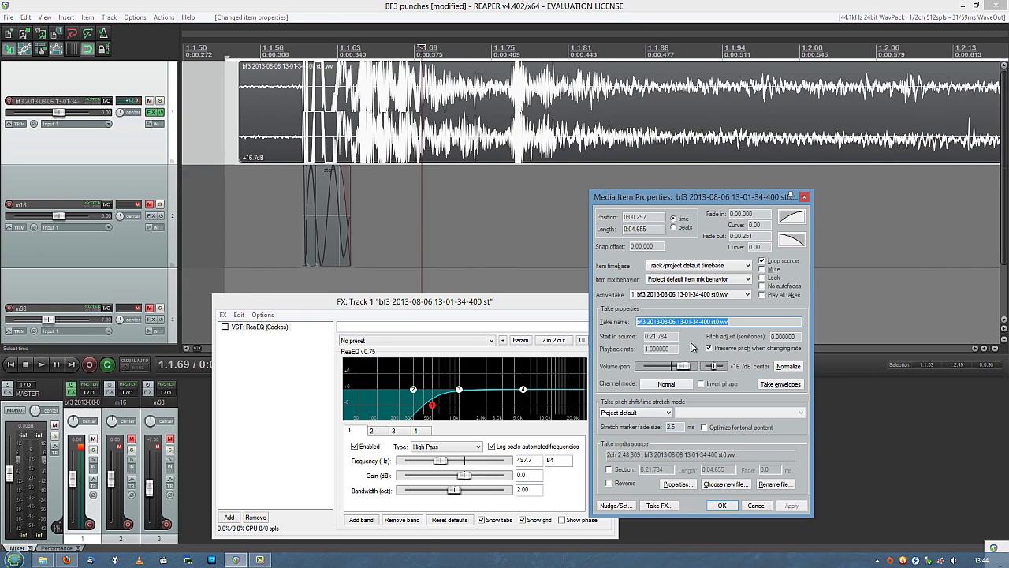
{"action": "left_click", "coordinate": [722, 506]}
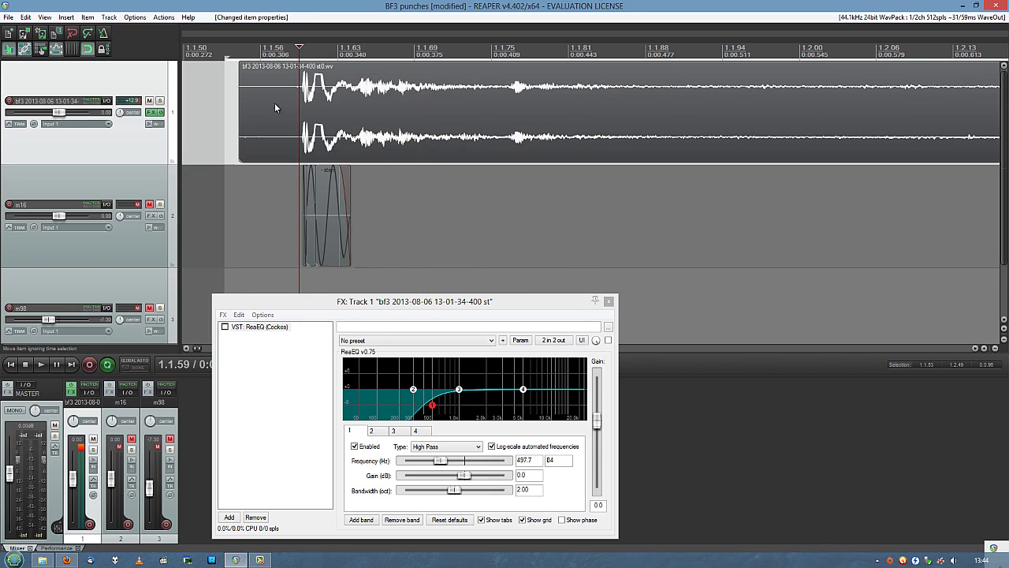
Step: Compare the first punch played from its tail and from just before its attack, and return the edit cursor to about 1.1.59
{"action": "left_click", "coordinate": [354, 106]}
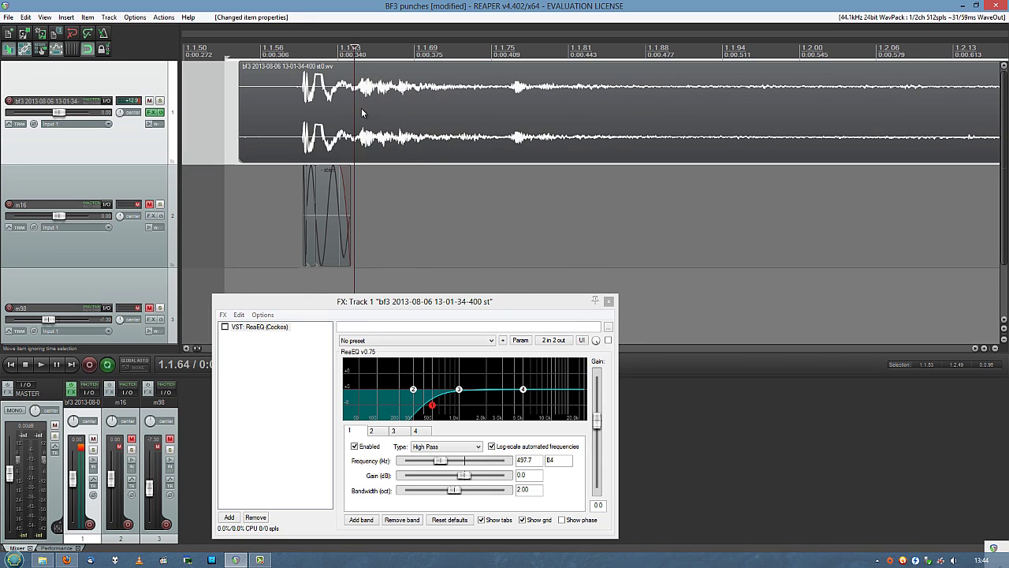
{"action": "left_click", "coordinate": [494, 118]}
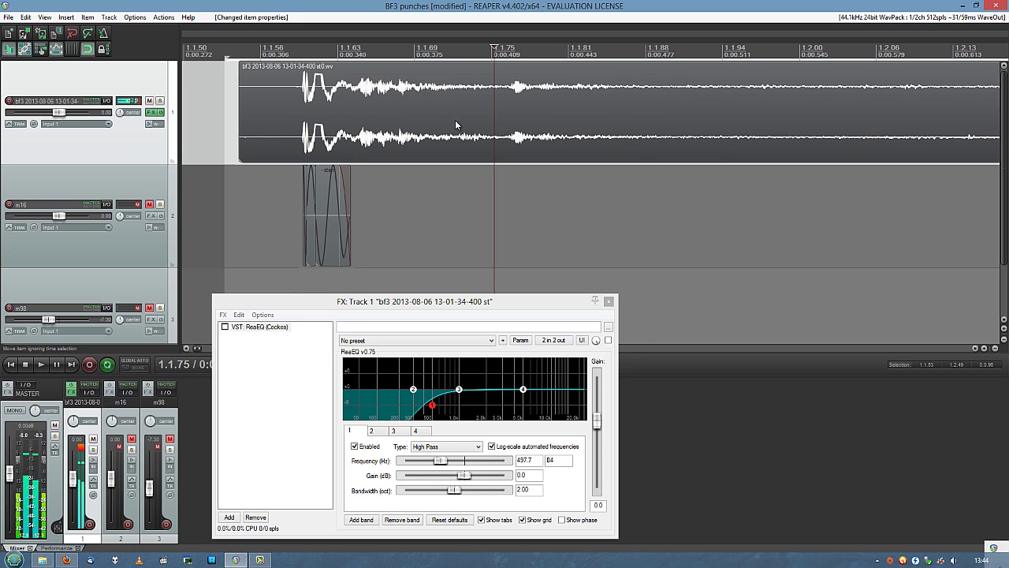
{"action": "left_click_drag", "start_coordinate": [308, 106], "coordinate": [329, 106]}
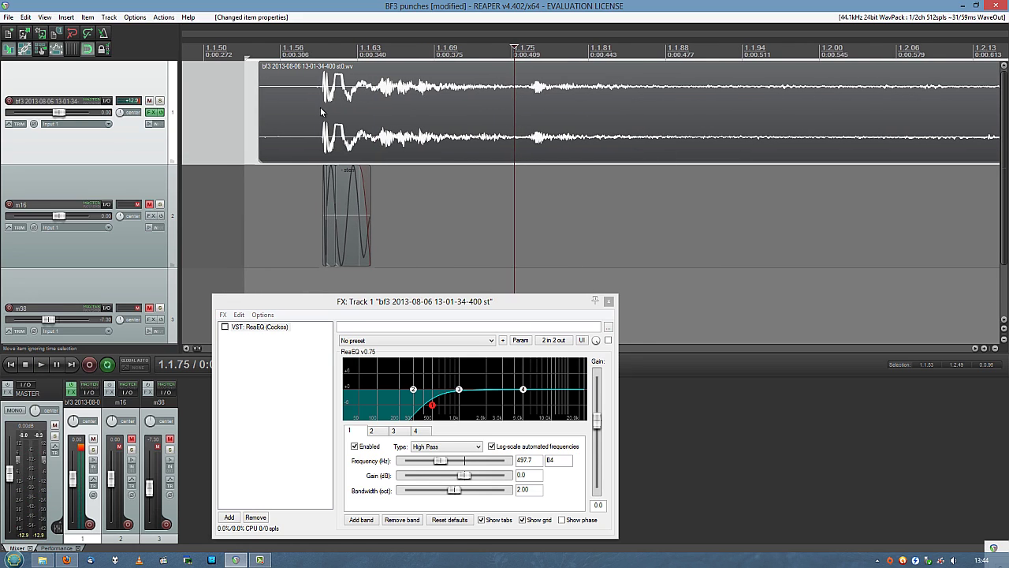
{"action": "left_click", "coordinate": [320, 111]}
{"action": "key", "text": "space"}
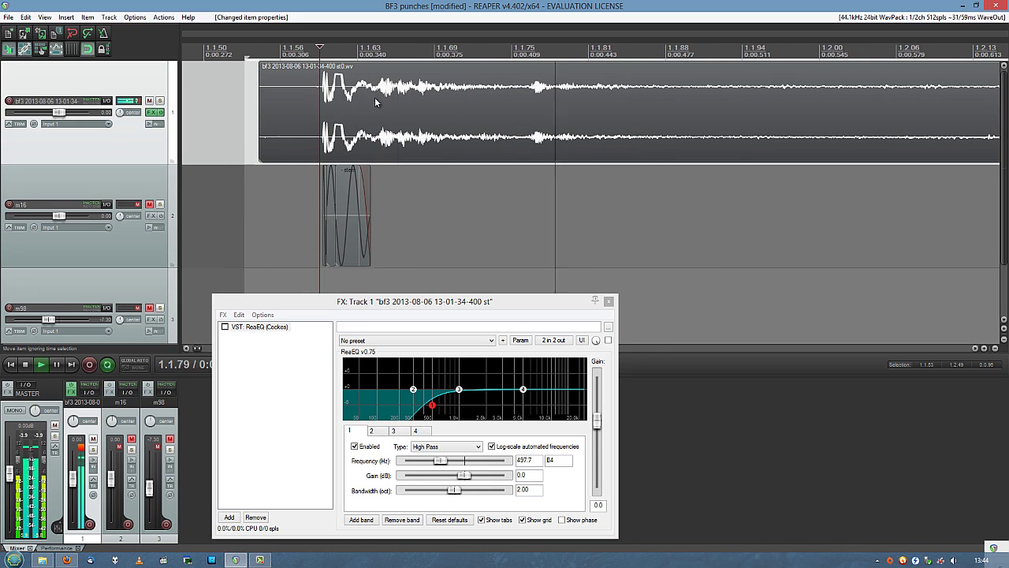
{"action": "key", "text": "space"}
{"action": "key", "text": "Home"}
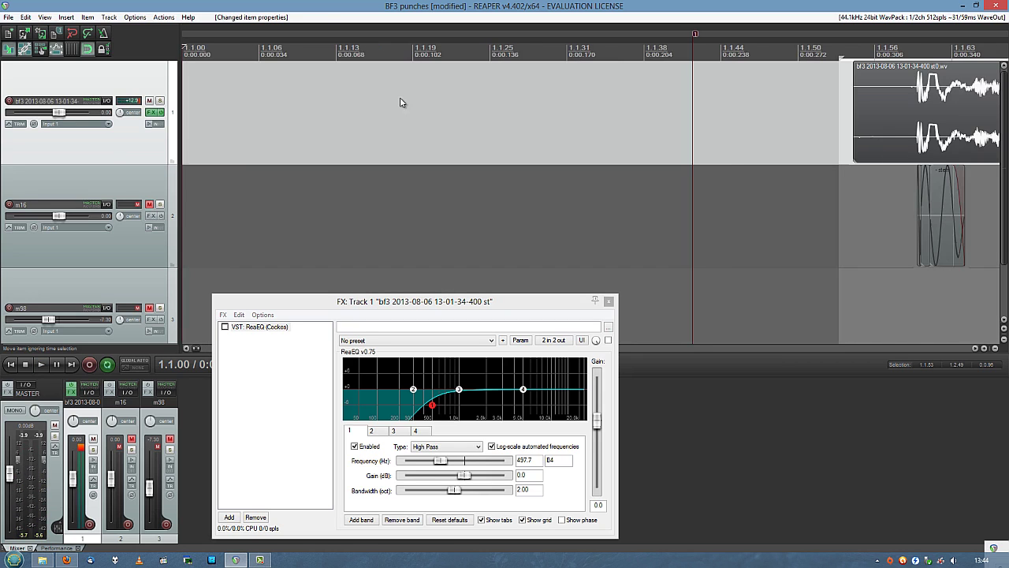
{"action": "left_click", "coordinate": [691, 107]}
{"action": "left_click_drag", "start_coordinate": [914, 131], "coordinate": [354, 124]}
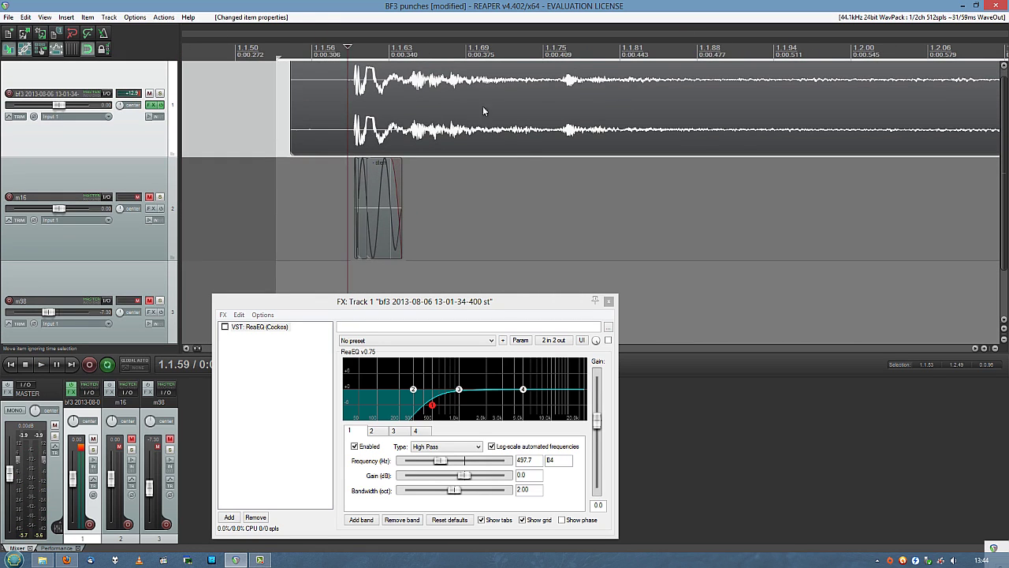
Step: Find the burst of rapid punches after 2.1.25 and play it from just before its first hit
{"action": "scroll", "coordinate": [485, 111], "scroll_direction": "down", "scroll_amount": 4}
{"action": "left_click_drag", "start_coordinate": [915, 119], "coordinate": [414, 126]}
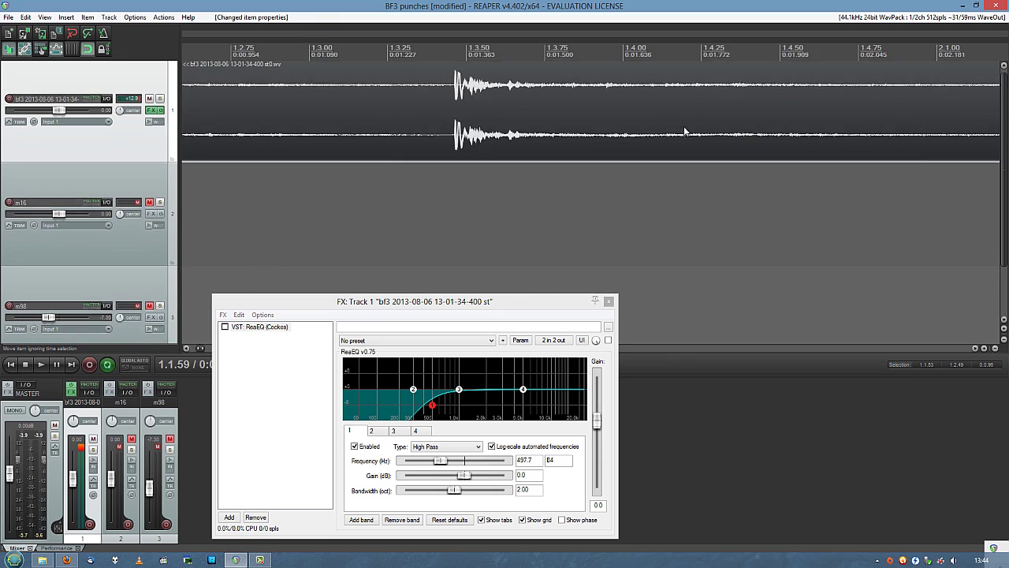
{"action": "left_click_drag", "start_coordinate": [997, 131], "coordinate": [390, 128]}
{"action": "left_click_drag", "start_coordinate": [634, 137], "coordinate": [593, 139]}
{"action": "key", "text": "space"}
{"action": "key", "text": "space"}
{"action": "key", "text": "space"}
{"action": "key", "text": "space"}
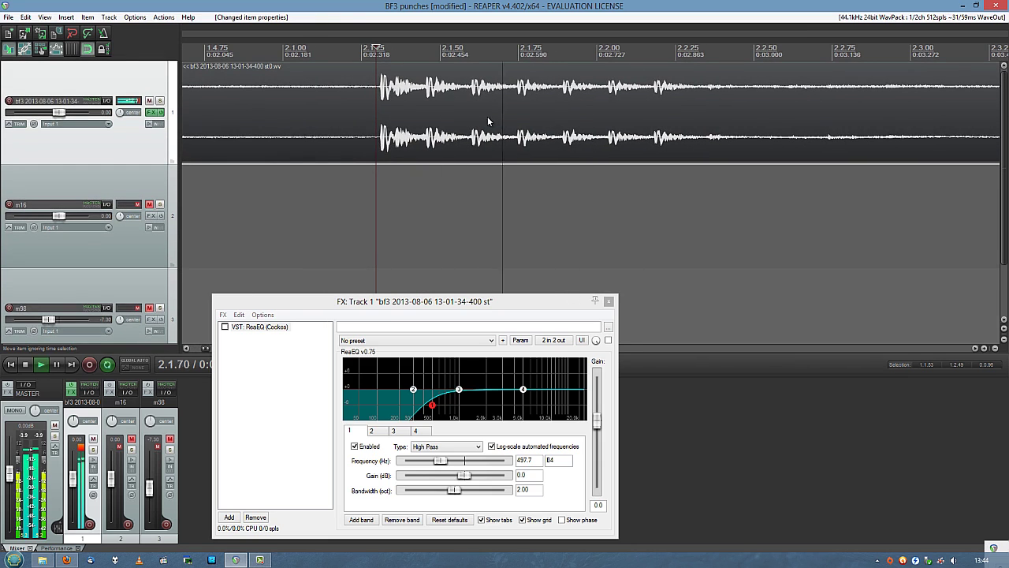
Step: Play the rapid punches from about 2.1.44, and replay the burst from about 2.1.18
{"action": "scroll", "coordinate": [489, 121], "scroll_direction": "up", "scroll_amount": 4}
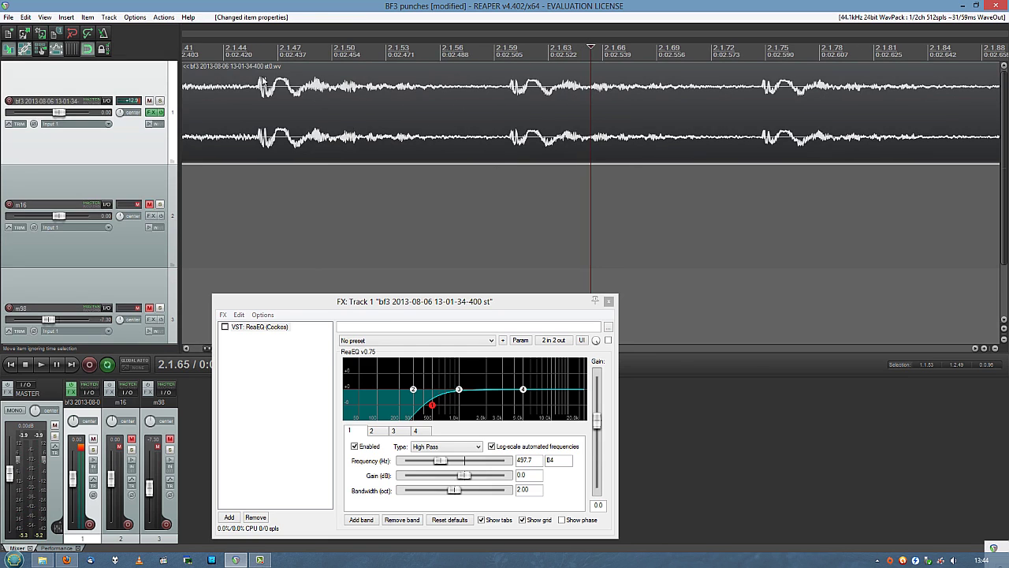
{"action": "left_click_drag", "start_coordinate": [257, 94], "coordinate": [387, 94]}
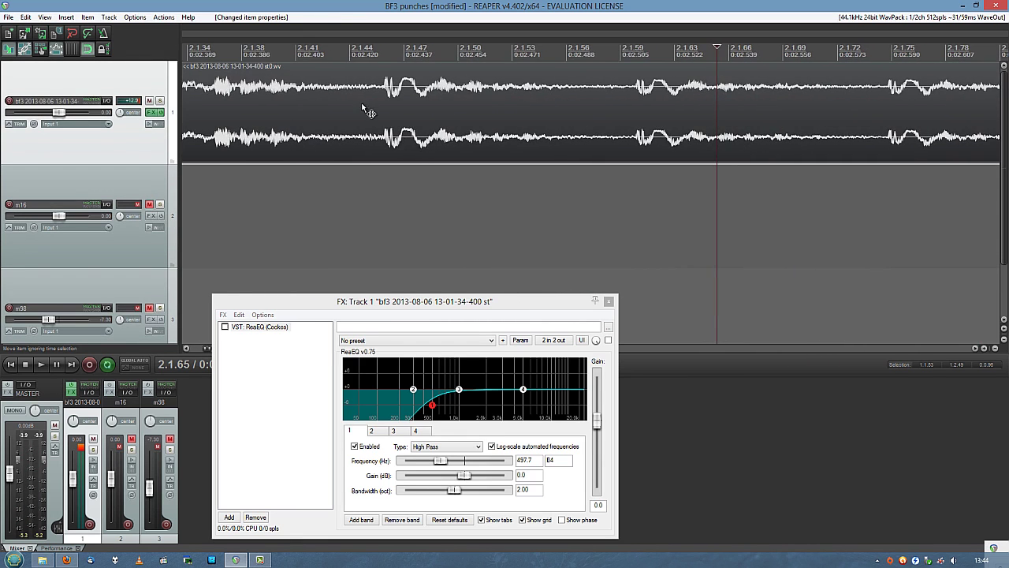
{"action": "left_click", "coordinate": [362, 105]}
{"action": "key", "text": "space"}
{"action": "scroll", "coordinate": [392, 98], "scroll_direction": "down", "scroll_amount": 3}
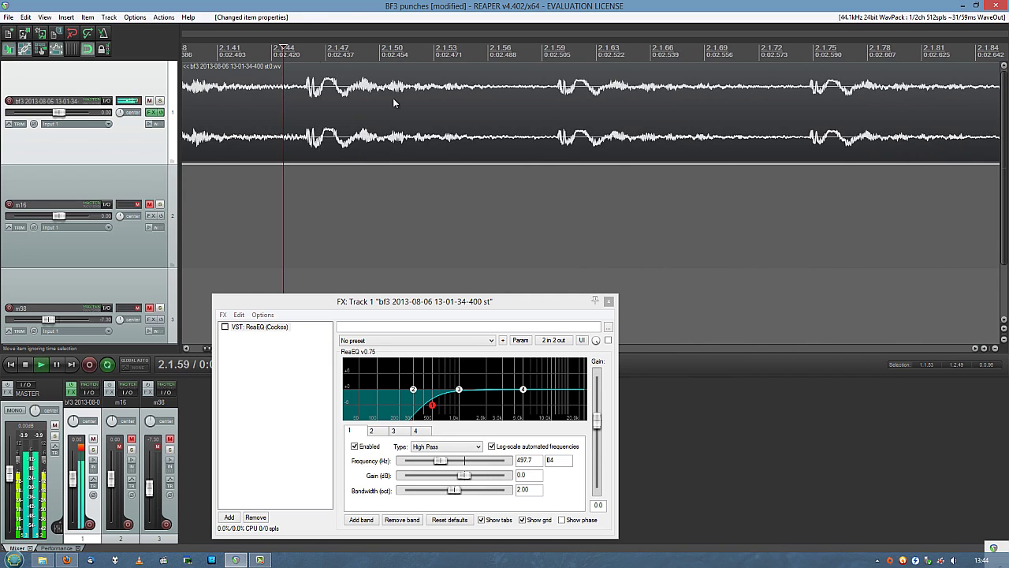
{"action": "scroll", "coordinate": [399, 99], "scroll_direction": "down", "scroll_amount": 2}
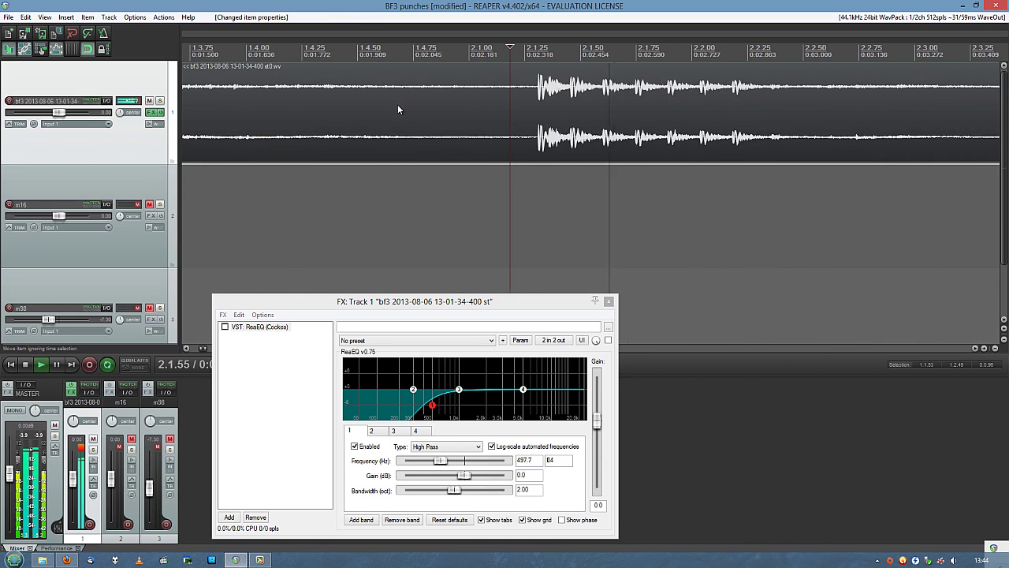
{"action": "key", "text": "space"}
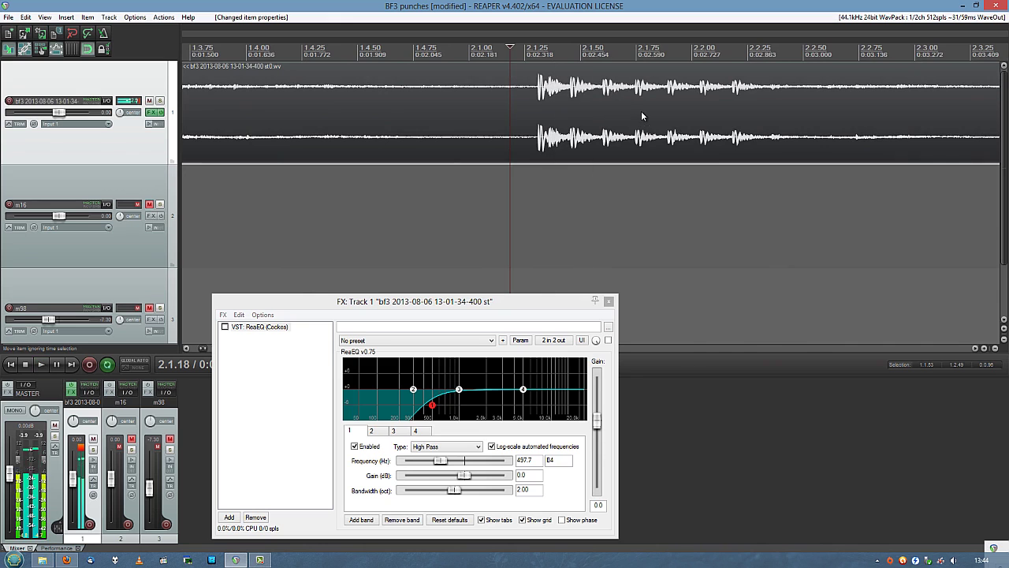
Step: Examine the waveforms of the successive rapid punches and play the whole burst from about 2.1.29
{"action": "scroll", "coordinate": [552, 114], "scroll_direction": "right", "scroll_amount": 2}
{"action": "scroll", "coordinate": [469, 116], "scroll_direction": "up", "scroll_amount": 2}
{"action": "left_click_drag", "start_coordinate": [739, 102], "coordinate": [354, 119]}
{"action": "scroll", "coordinate": [336, 119], "scroll_direction": "up", "scroll_amount": 3}
{"action": "left_click_drag", "start_coordinate": [700, 118], "coordinate": [334, 123]}
{"action": "scroll", "coordinate": [333, 127], "scroll_direction": "down", "scroll_amount": 1}
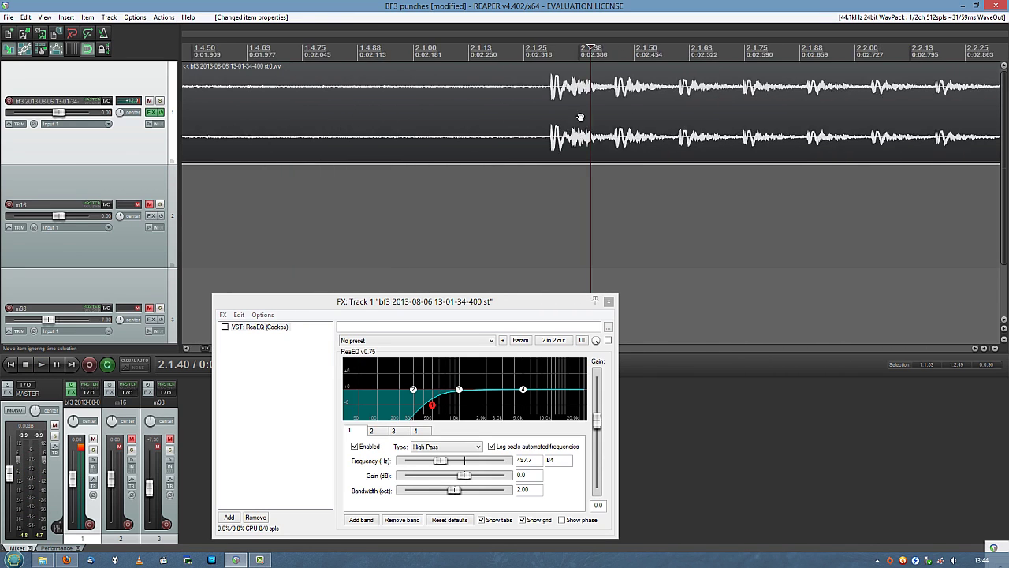
{"action": "left_click_drag", "start_coordinate": [581, 116], "coordinate": [352, 100]}
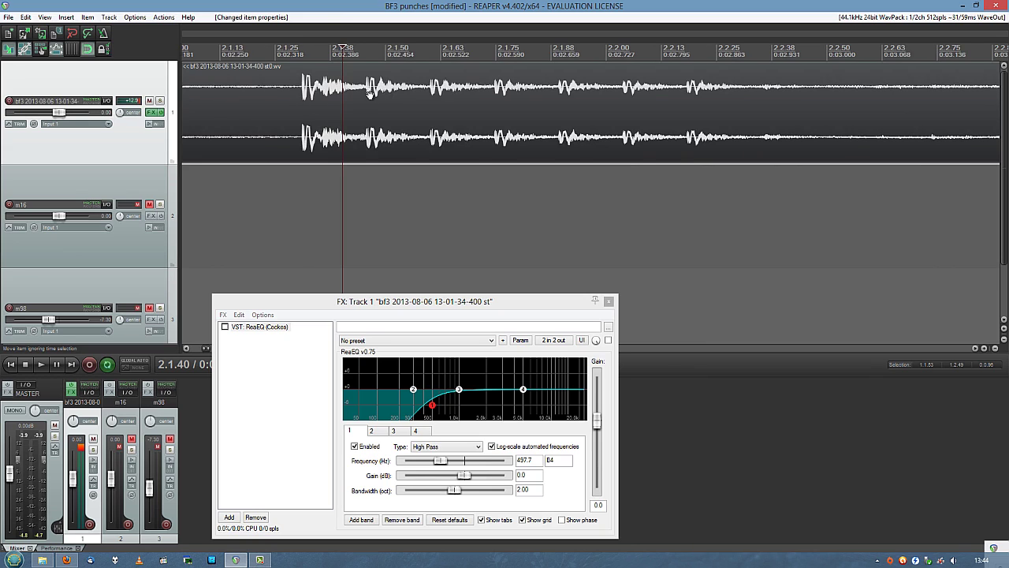
{"action": "scroll", "coordinate": [311, 111], "scroll_direction": "right", "scroll_amount": 2}
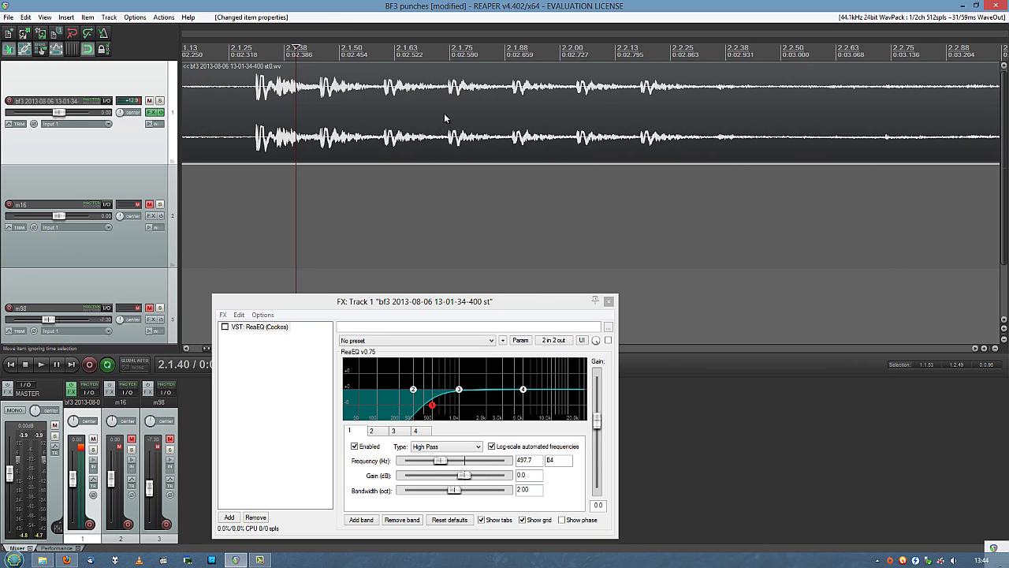
{"action": "left_click", "coordinate": [249, 118]}
{"action": "key", "text": "space"}
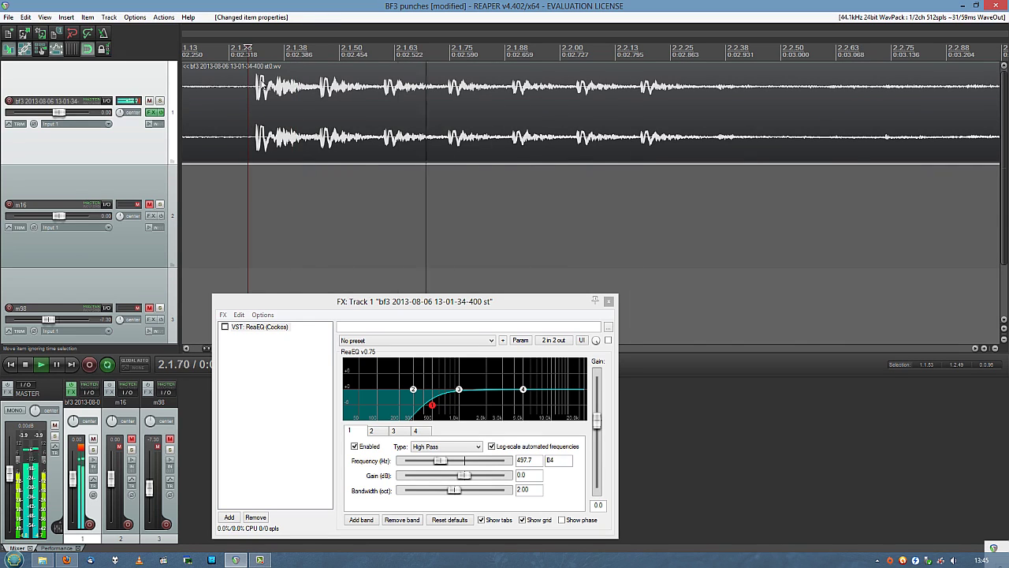
Step: Mark only the burst's first punch from about 2.1.31 to 2.1.45, play it, and remove the time selection
{"action": "left_click_drag", "start_coordinate": [254, 51], "coordinate": [317, 57]}
{"action": "key", "text": "space"}
{"action": "key", "text": "space"}
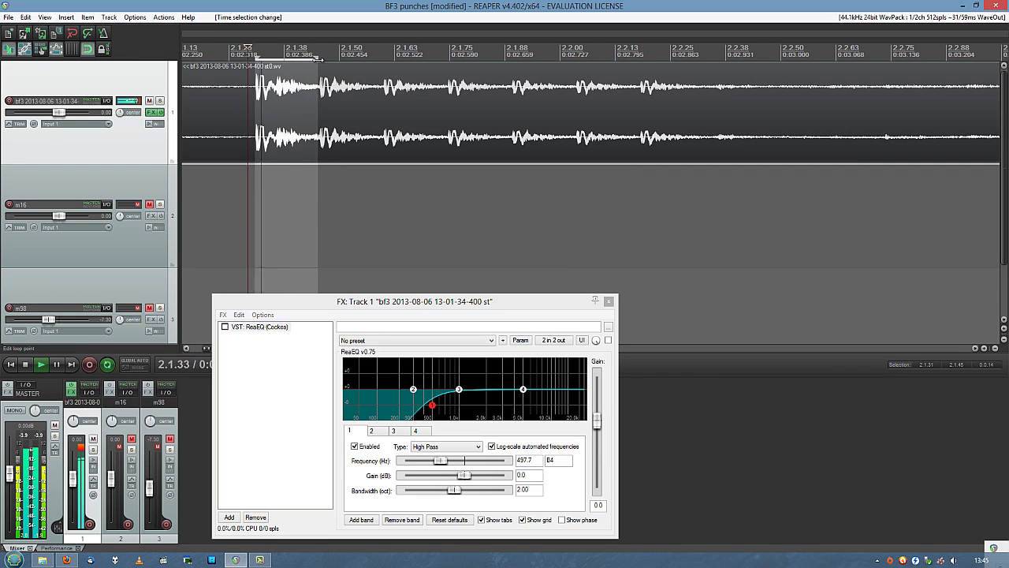
{"action": "key", "text": "space"}
{"action": "left_click_drag", "start_coordinate": [383, 96], "coordinate": [593, 138]}
{"action": "key", "text": "Escape"}
Step: Select the short recorded punch item that starts just after 3.4.00 on track 1
{"action": "scroll", "coordinate": [453, 129], "scroll_direction": "down", "scroll_amount": 4}
{"action": "scroll", "coordinate": [378, 138], "scroll_direction": "up", "scroll_amount": 2}
{"action": "scroll", "coordinate": [363, 138], "scroll_direction": "down", "scroll_amount": 2}
{"action": "left_click_drag", "start_coordinate": [364, 138], "coordinate": [559, 146]}
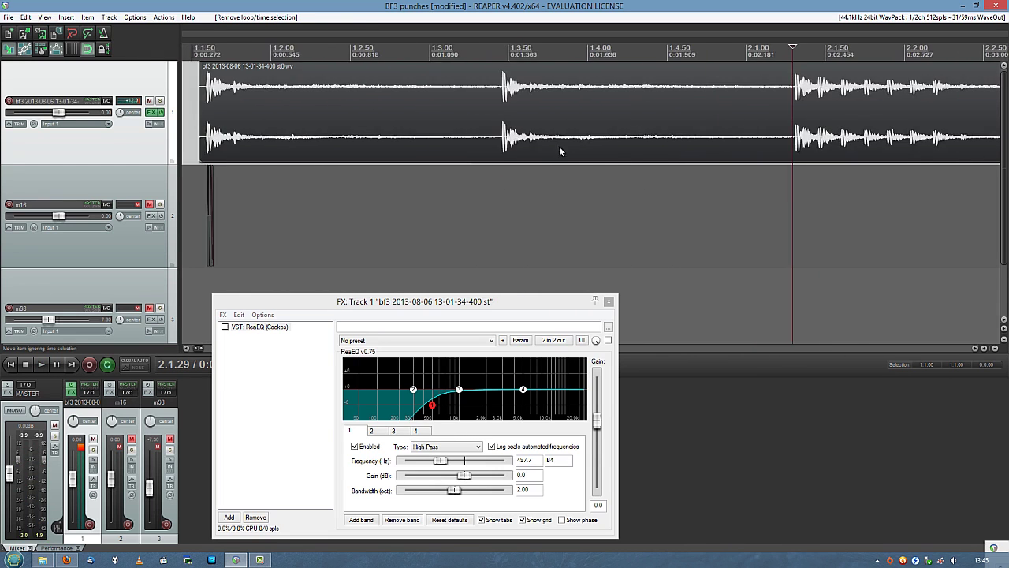
{"action": "left_click_drag", "start_coordinate": [843, 150], "coordinate": [439, 152]}
{"action": "scroll", "coordinate": [440, 152], "scroll_direction": "down", "scroll_amount": 4}
{"action": "left_click_drag", "start_coordinate": [749, 134], "coordinate": [627, 138]}
{"action": "left_click", "coordinate": [512, 144]}
{"action": "scroll", "coordinate": [524, 140], "scroll_direction": "up", "scroll_amount": 8}
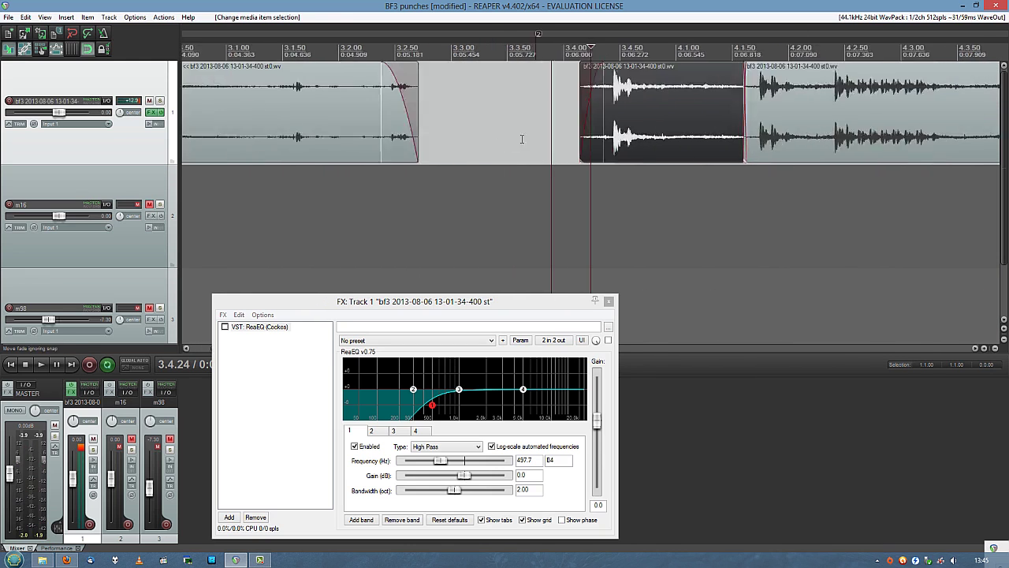
{"action": "left_click_drag", "start_coordinate": [787, 128], "coordinate": [286, 135]}
{"action": "scroll", "coordinate": [285, 136], "scroll_direction": "down", "scroll_amount": 4}
{"action": "left_click_drag", "start_coordinate": [717, 136], "coordinate": [352, 142]}
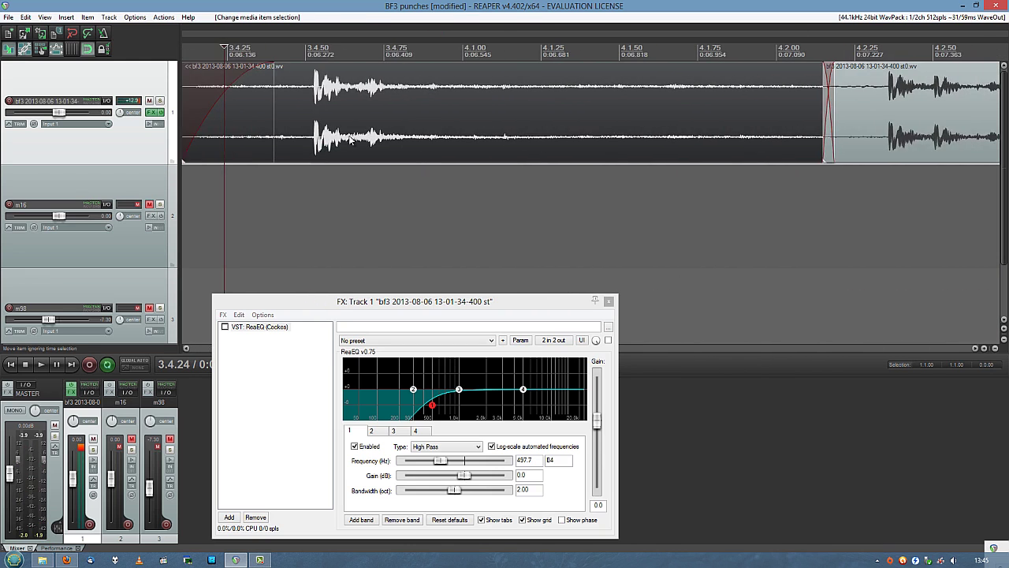
Step: Play the selected item's punch from about 3.4.24 and again from just before its attack
{"action": "left_click_drag", "start_coordinate": [425, 129], "coordinate": [483, 126]}
{"action": "key", "text": "space"}
{"action": "scroll", "coordinate": [484, 125], "scroll_direction": "down", "scroll_amount": 2}
{"action": "key", "text": "space"}
{"action": "key", "text": "space"}
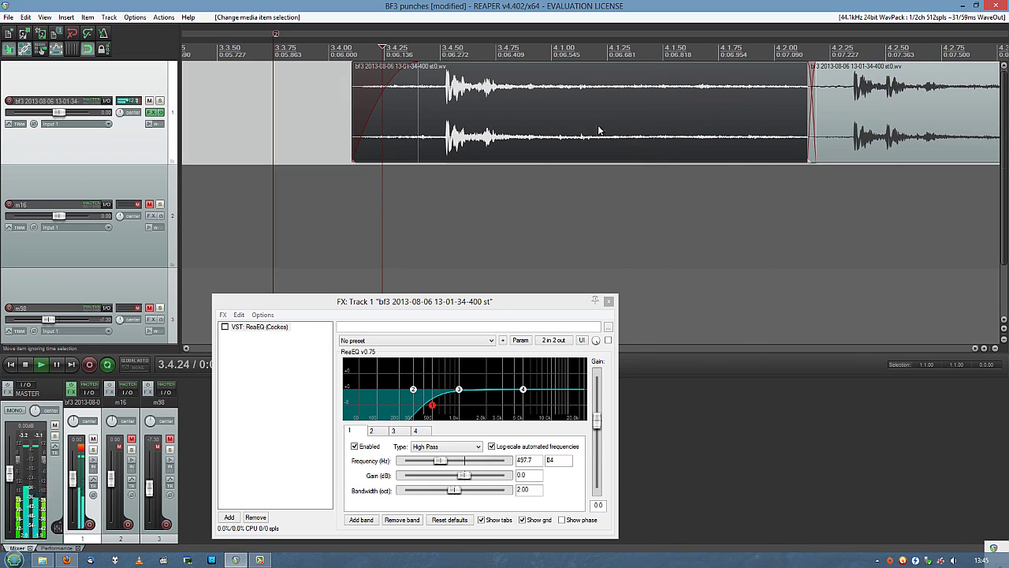
{"action": "key", "text": "space"}
{"action": "key", "text": "space"}
{"action": "key", "text": "space"}
{"action": "key", "text": "space"}
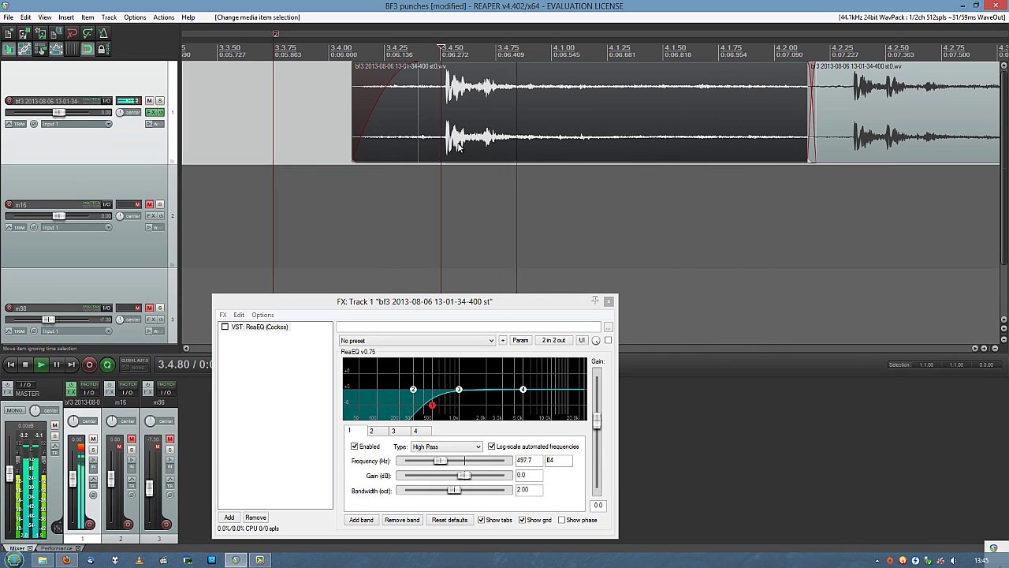
Step: Jump to marker 2 and play the selected punch item from there
{"action": "key", "text": "2"}
{"action": "key", "text": "space"}
{"action": "key", "text": "space"}
{"action": "key", "text": "space"}
{"action": "key", "text": "space"}
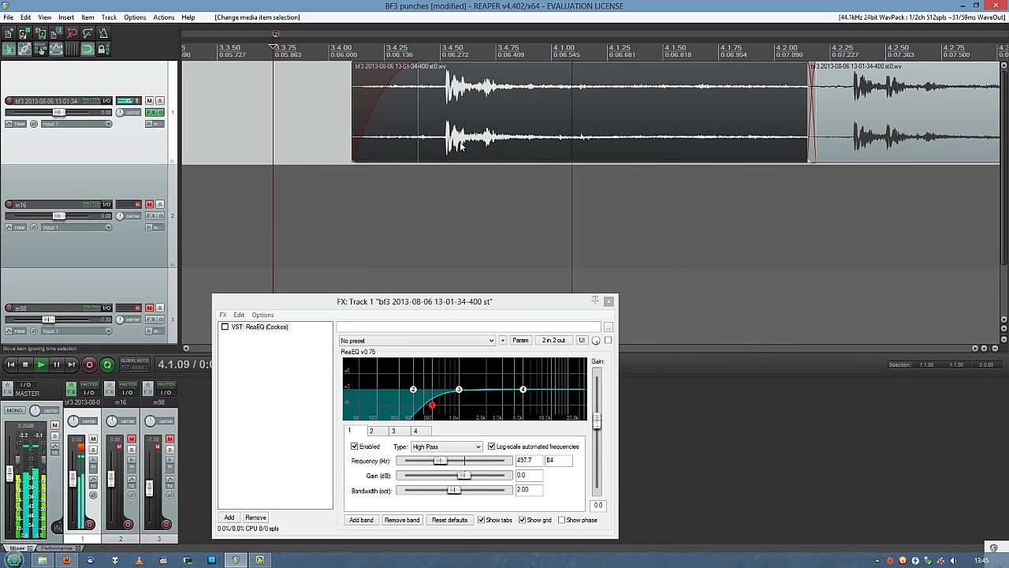
{"action": "key", "text": "space"}
Step: Inspect the attack of the selected item's punch closely, and play its tail from about 3.4.56
{"action": "left_click", "coordinate": [457, 145]}
{"action": "scroll", "coordinate": [457, 143], "scroll_direction": "up", "scroll_amount": 4}
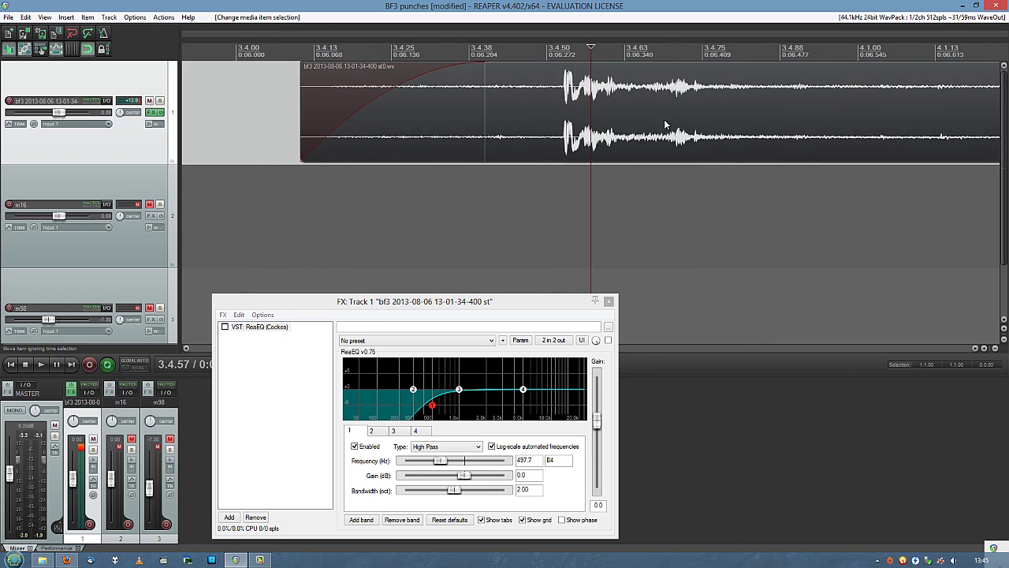
{"action": "scroll", "coordinate": [569, 141], "scroll_direction": "up", "scroll_amount": 4}
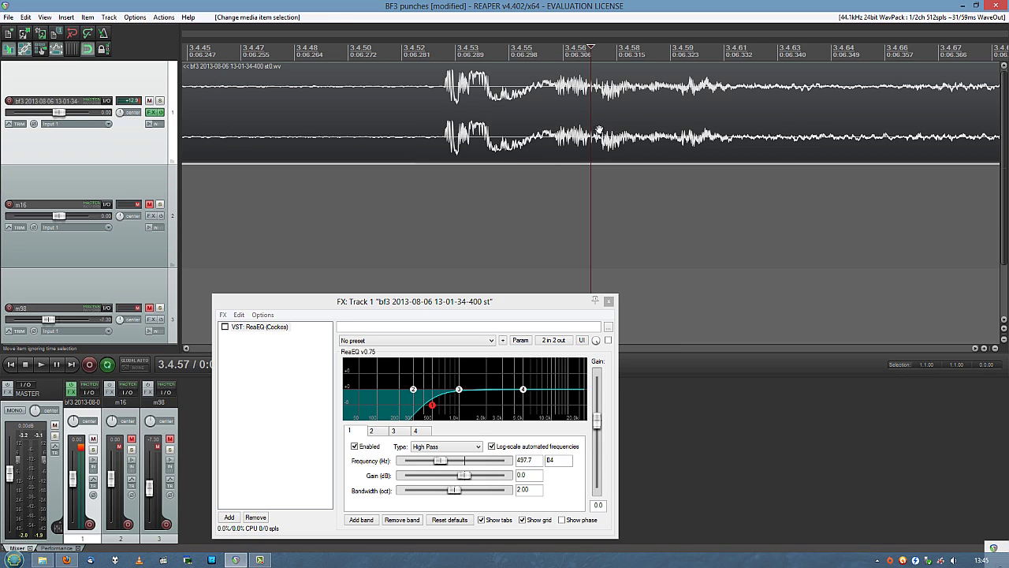
{"action": "left_click_drag", "start_coordinate": [598, 130], "coordinate": [521, 144]}
{"action": "left_click", "coordinate": [480, 154]}
{"action": "key", "text": "space"}
{"action": "key", "text": "space"}
{"action": "key", "text": "space"}
{"action": "key", "text": "space"}
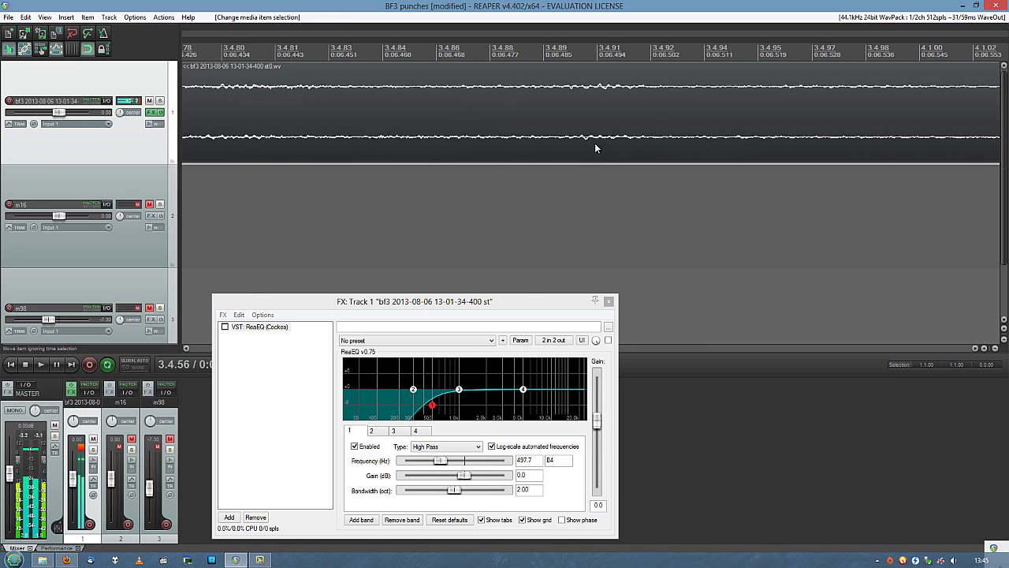
Step: Replay the selected punch's tail from about 3.4.56 several times
{"action": "key", "text": "space"}
{"action": "key", "text": "space"}
{"action": "key", "text": "space"}
{"action": "key", "text": "space"}
{"action": "key", "text": "space"}
{"action": "key", "text": "space"}
{"action": "scroll", "coordinate": [419, 124], "scroll_direction": "down", "scroll_amount": 6}
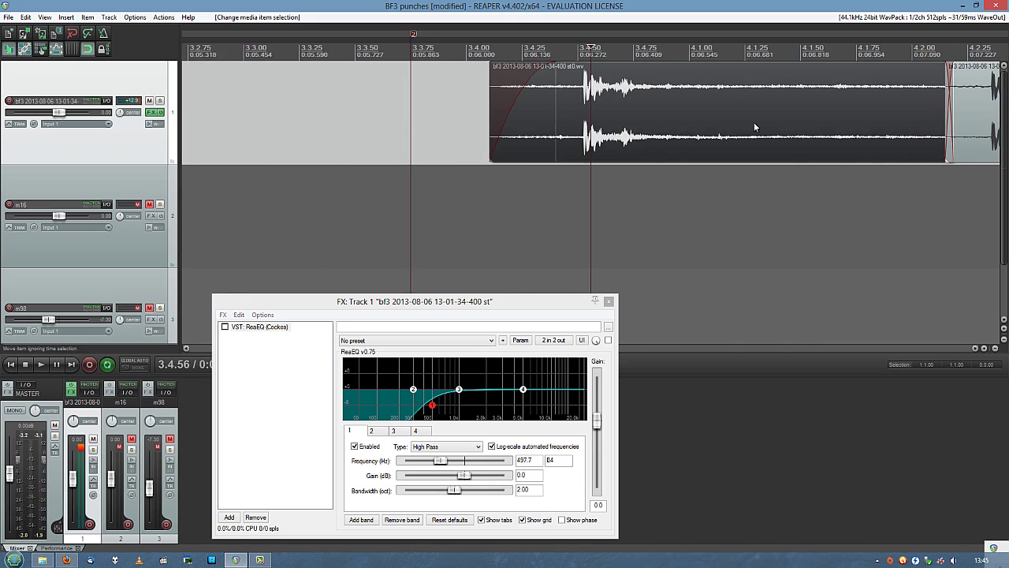
Step: Select the following item on track 1 and play its first punch from about 4.2.34
{"action": "left_click_drag", "start_coordinate": [988, 123], "coordinate": [617, 118]}
{"action": "left_click", "coordinate": [617, 118]}
{"action": "key", "text": "space"}
{"action": "key", "text": "space"}
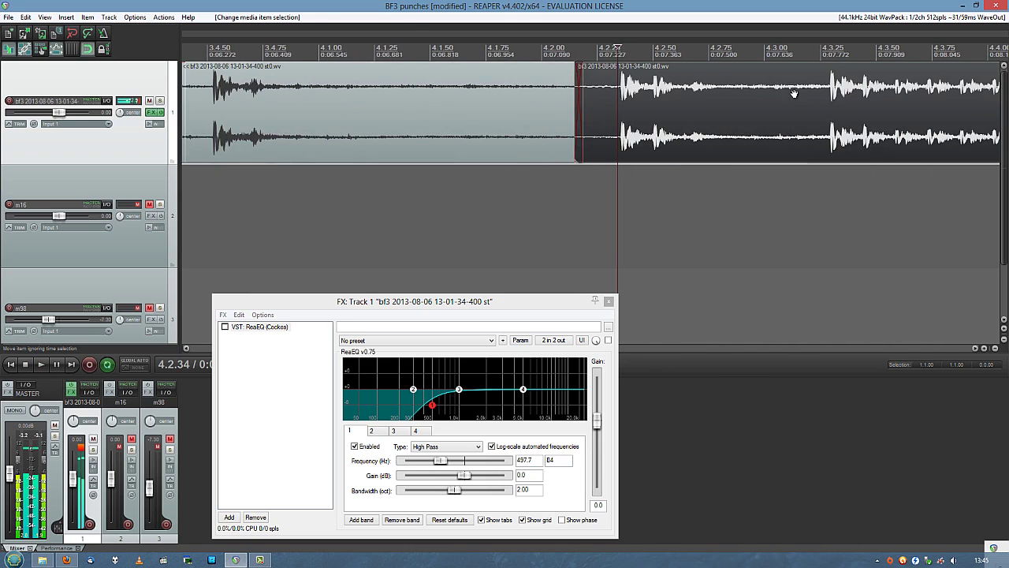
Step: Play the selected item's rapid punch burst from about 4.3.19
{"action": "left_click_drag", "start_coordinate": [794, 93], "coordinate": [621, 99]}
{"action": "left_click", "coordinate": [621, 99]}
{"action": "left_click_drag", "start_coordinate": [832, 108], "coordinate": [550, 141]}
{"action": "key", "text": "space"}
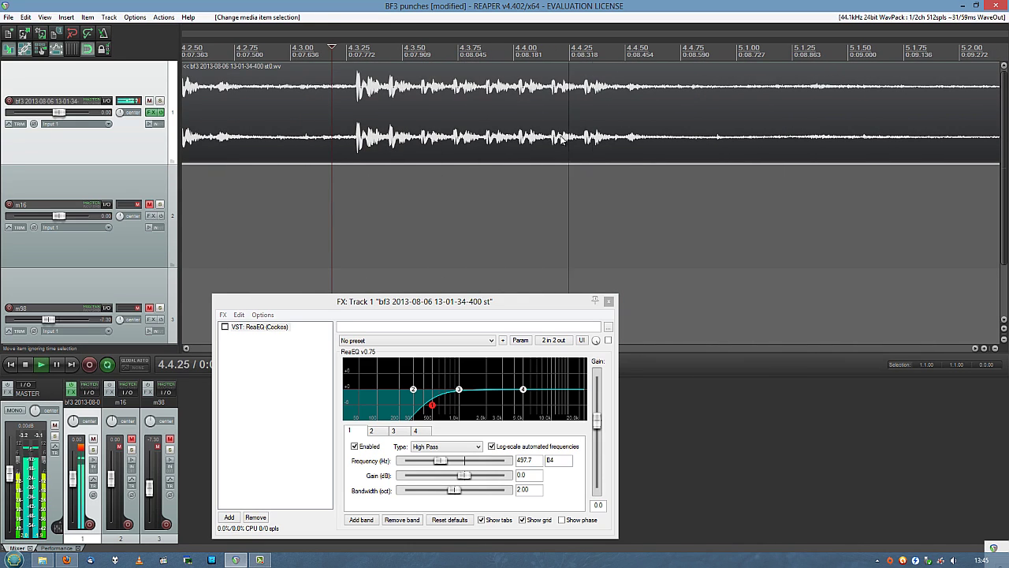
{"action": "key", "text": "space"}
{"action": "key", "text": "space"}
Step: Replay the rapid burst from 4.3.19 and compare it with the earlier item's burst, played from about 2.1.17
{"action": "scroll", "coordinate": [352, 118], "scroll_direction": "down", "scroll_amount": 5}
{"action": "key", "text": "space"}
{"action": "left_click_drag", "start_coordinate": [351, 118], "coordinate": [761, 112]}
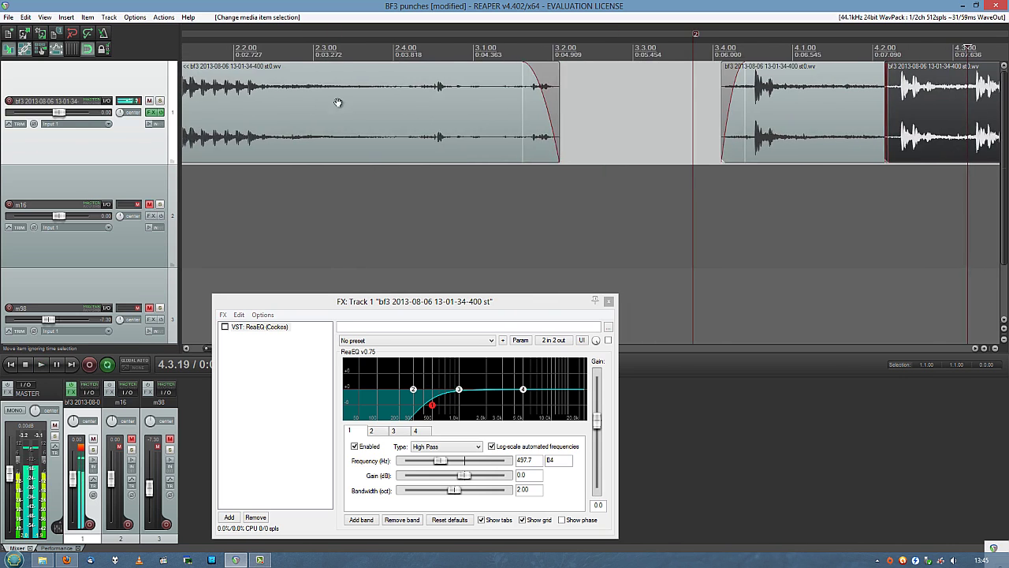
{"action": "left_click_drag", "start_coordinate": [338, 102], "coordinate": [455, 124]}
{"action": "key", "text": "space"}
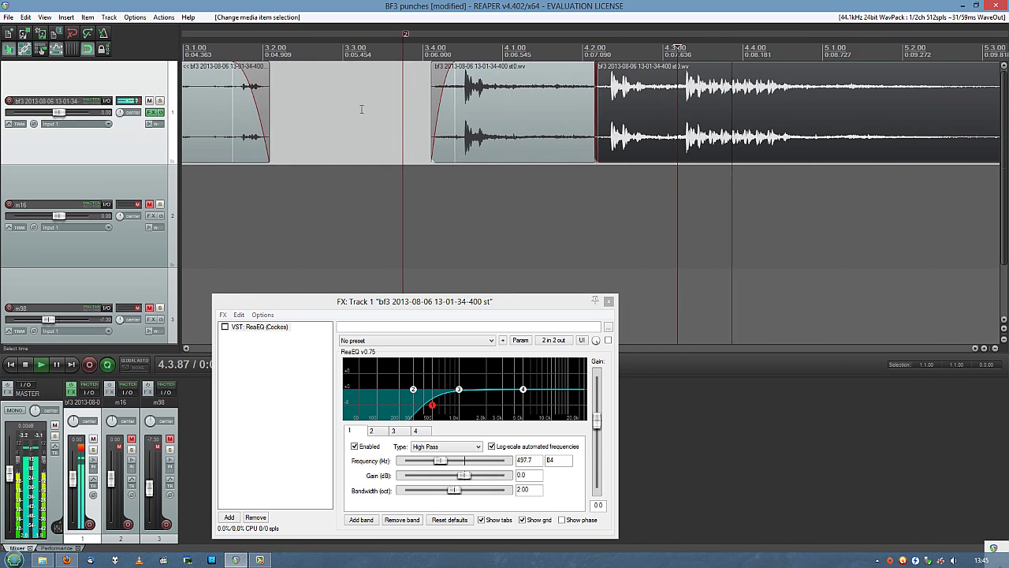
{"action": "scroll", "coordinate": [378, 110], "scroll_direction": "left", "scroll_amount": 3}
{"action": "left_click", "coordinate": [234, 129]}
{"action": "key", "text": "space"}
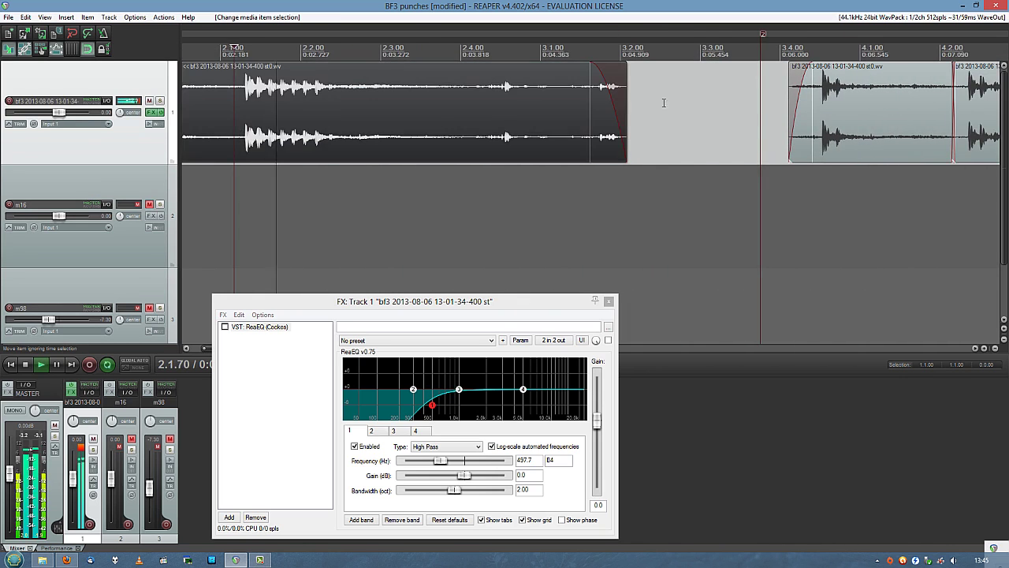
Step: Select the three-punch item starting just after 6.1.00 on track 1 and play its first punch from just before the attack
{"action": "scroll", "coordinate": [903, 118], "scroll_direction": "right", "scroll_amount": 9}
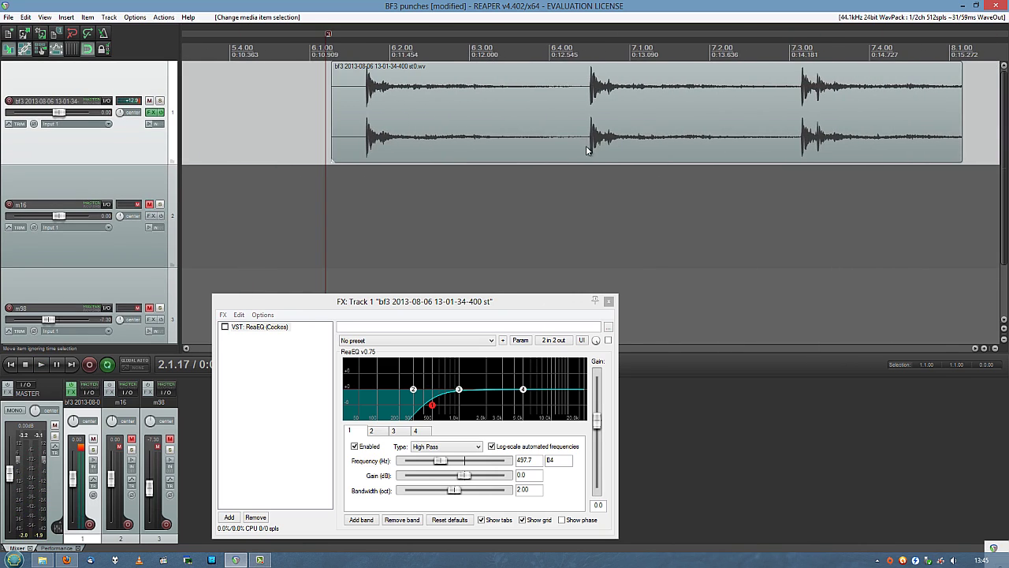
{"action": "left_click", "coordinate": [365, 142]}
{"action": "key", "text": "space"}
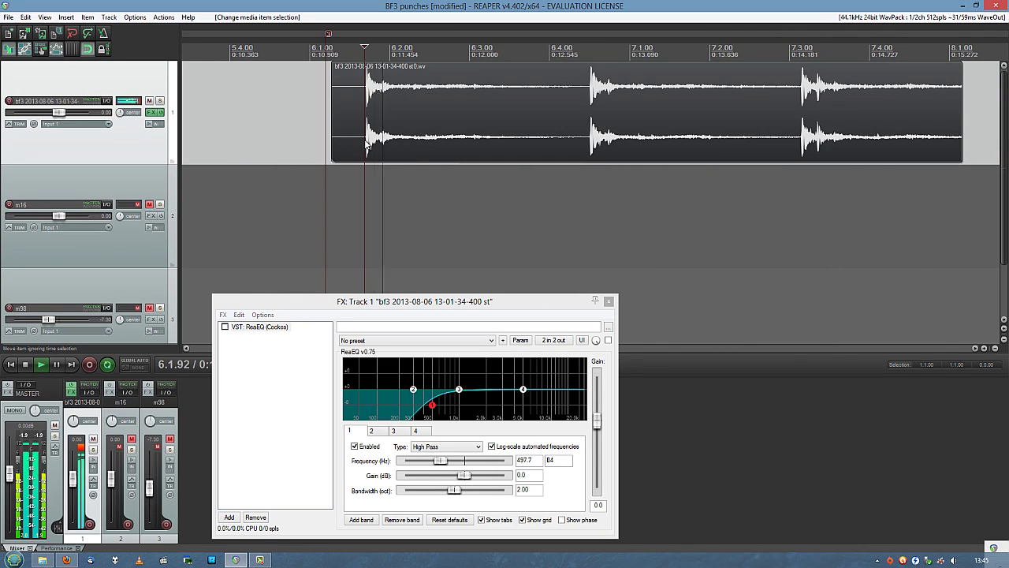
{"action": "key", "text": "space"}
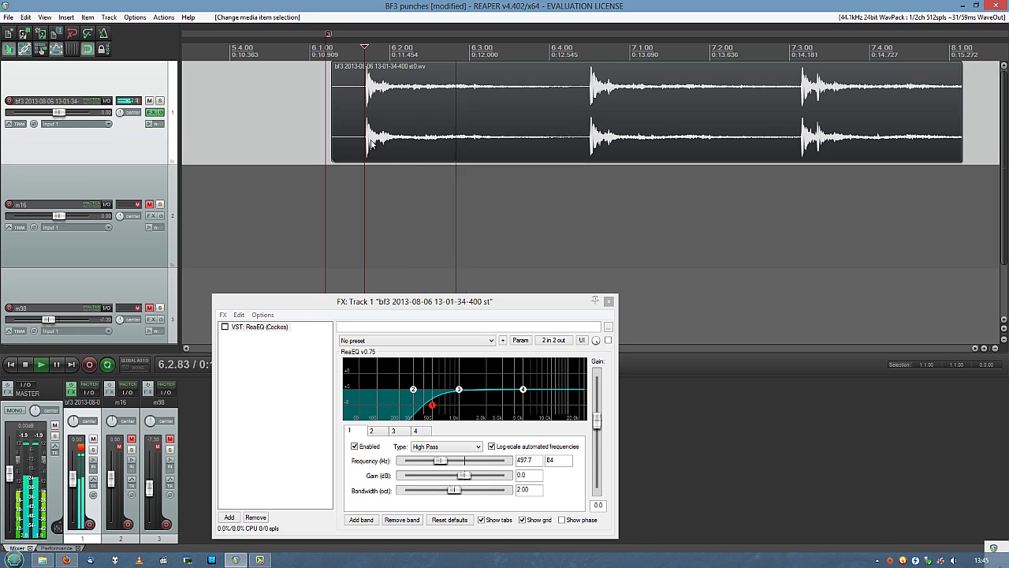
Step: Inspect the waveform of the first punch's attack closely, between about 6.1.70 and 6.1.73
{"action": "scroll", "coordinate": [368, 145], "scroll_direction": "up", "scroll_amount": 5}
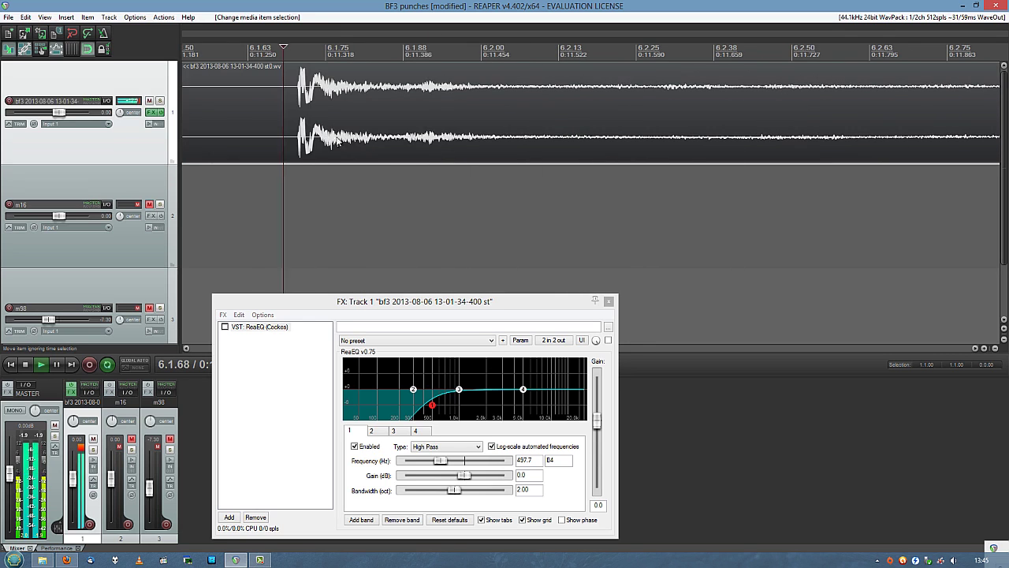
{"action": "scroll", "coordinate": [321, 146], "scroll_direction": "up", "scroll_amount": 5}
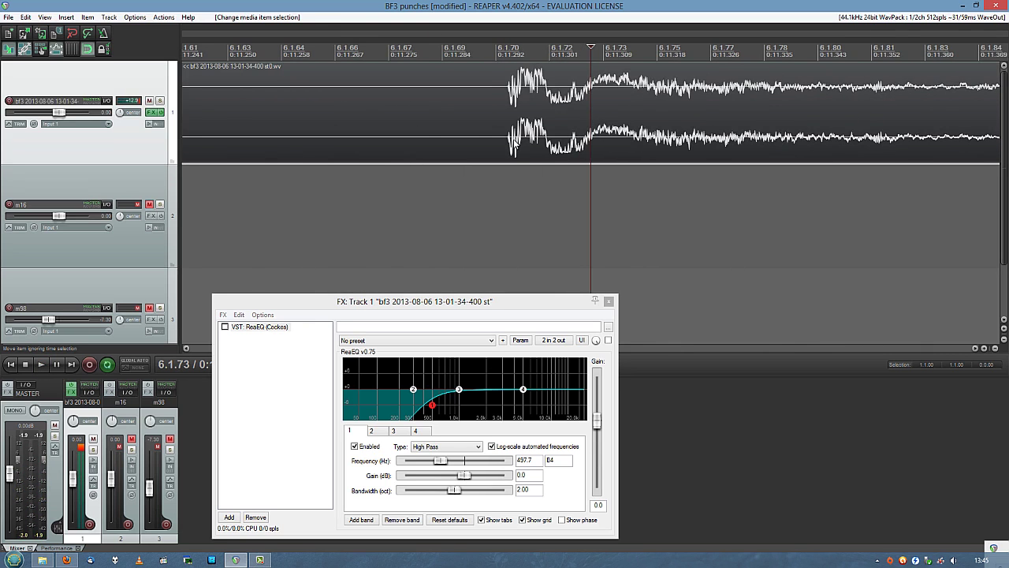
{"action": "scroll", "coordinate": [485, 147], "scroll_direction": "up", "scroll_amount": 3}
{"action": "scroll", "coordinate": [586, 146], "scroll_direction": "down", "scroll_amount": 4}
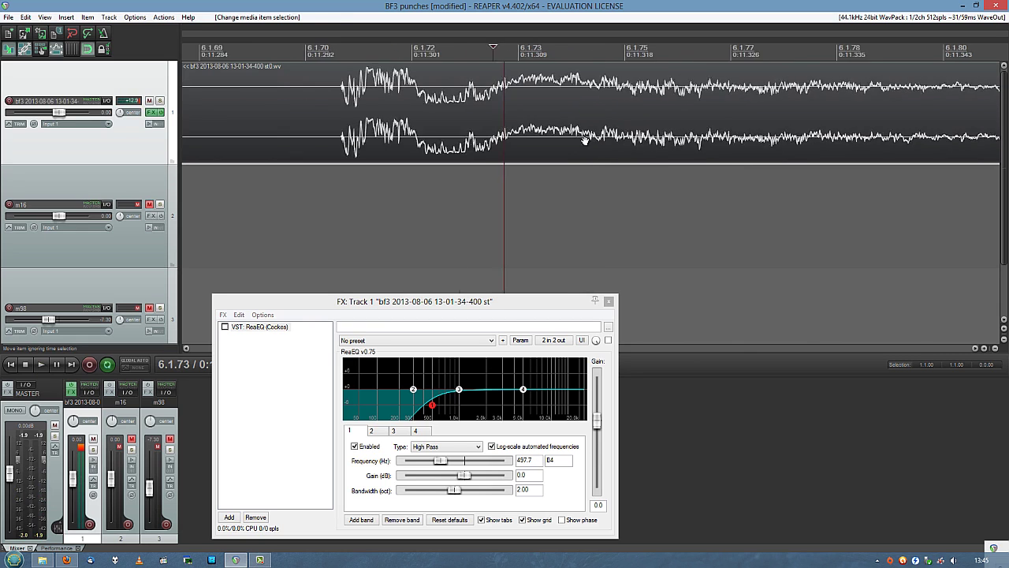
Step: Play the first punch's tail from about 6.1.76 repeatedly, and play the punch again from just before its attack
{"action": "key", "text": "space"}
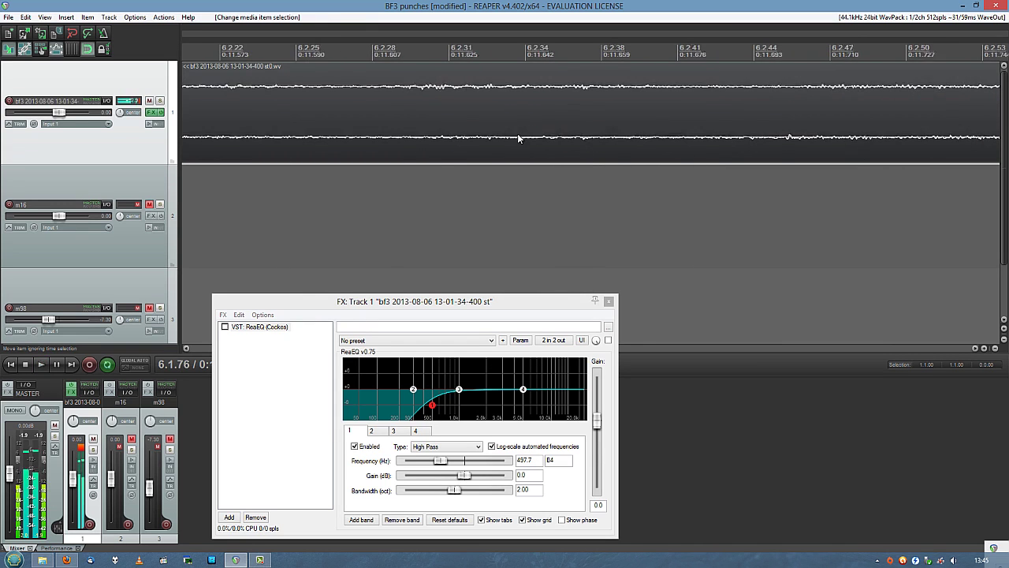
{"action": "scroll", "coordinate": [521, 138], "scroll_direction": "down", "scroll_amount": 4}
{"action": "key", "text": "space"}
{"action": "key", "text": "space"}
{"action": "key", "text": "space"}
{"action": "key", "text": "space"}
{"action": "left_click", "coordinate": [357, 138]}
{"action": "scroll", "coordinate": [627, 131], "scroll_direction": "down", "scroll_amount": 5}
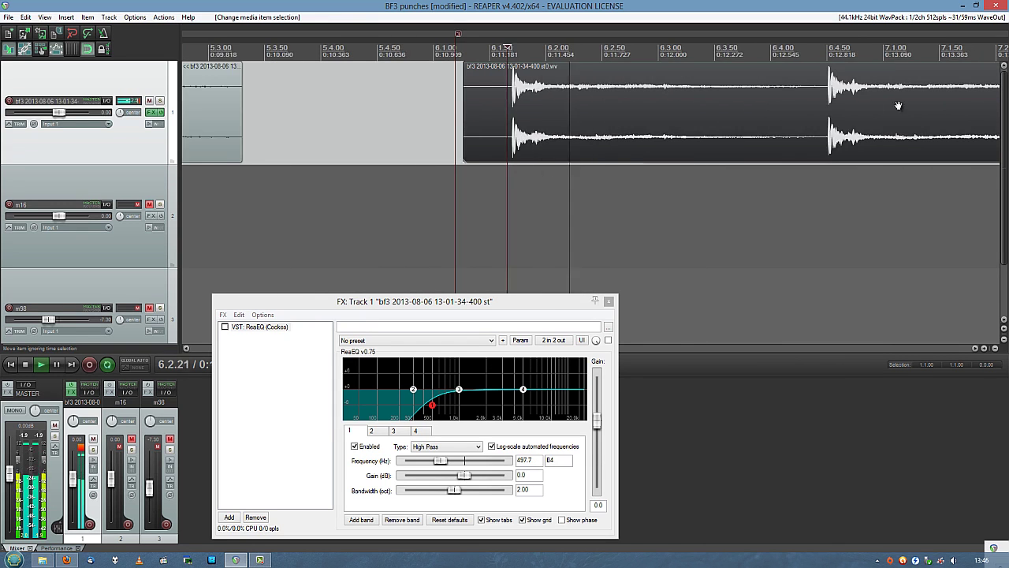
Step: Play the same item's second punch from about 6.4.23
{"action": "left_click_drag", "start_coordinate": [899, 105], "coordinate": [363, 130]}
{"action": "key", "text": "space"}
{"action": "key", "text": "space"}
{"action": "left_click_drag", "start_coordinate": [813, 117], "coordinate": [392, 120]}
{"action": "key", "text": "space"}
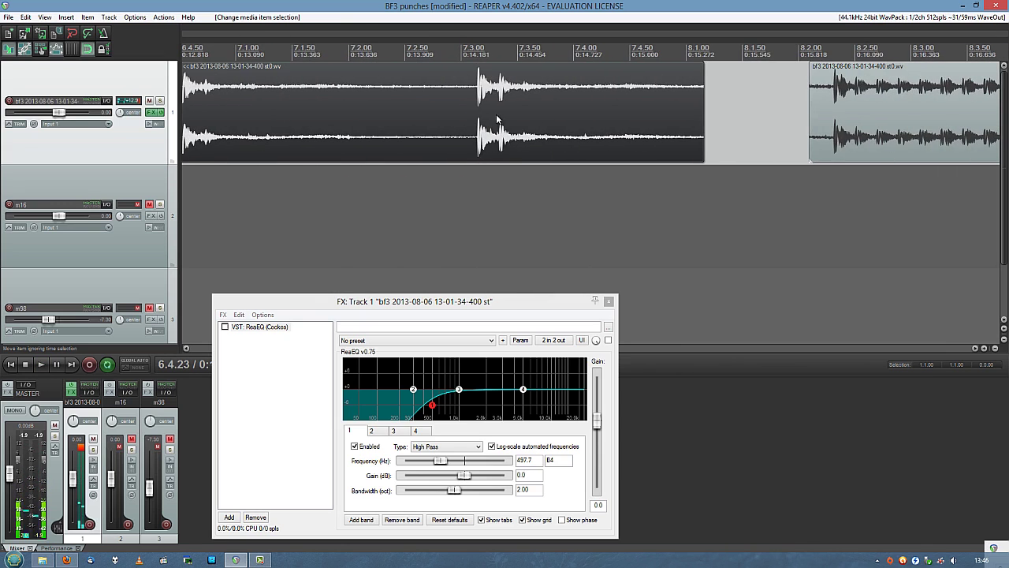
Step: Select the item starting at about 8.2.00 on track 1 and play its long rapid punch burst
{"action": "left_click", "coordinate": [896, 118]}
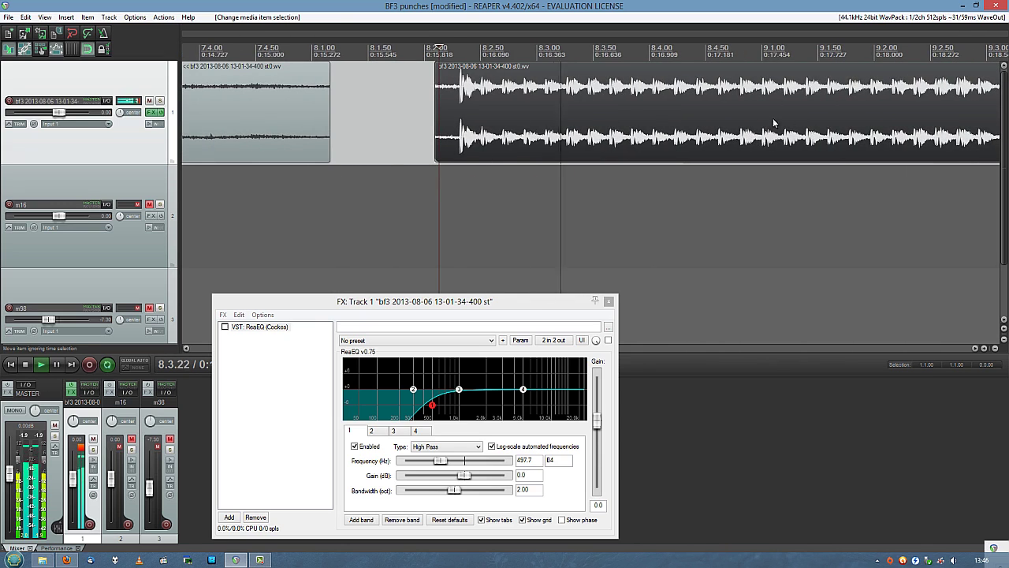
{"action": "left_click_drag", "start_coordinate": [772, 119], "coordinate": [534, 138]}
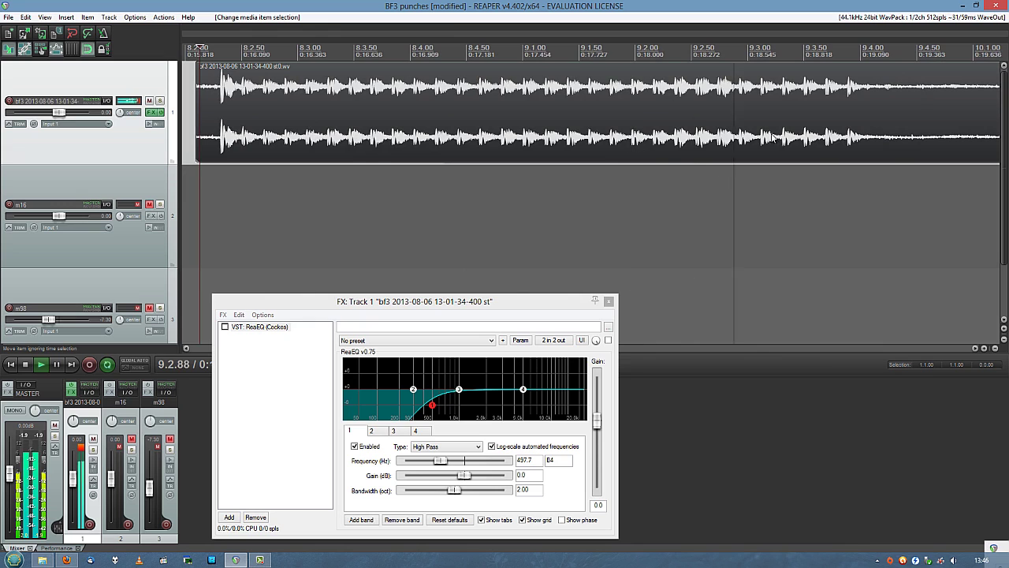
{"action": "scroll", "coordinate": [709, 144], "scroll_direction": "right", "scroll_amount": 3}
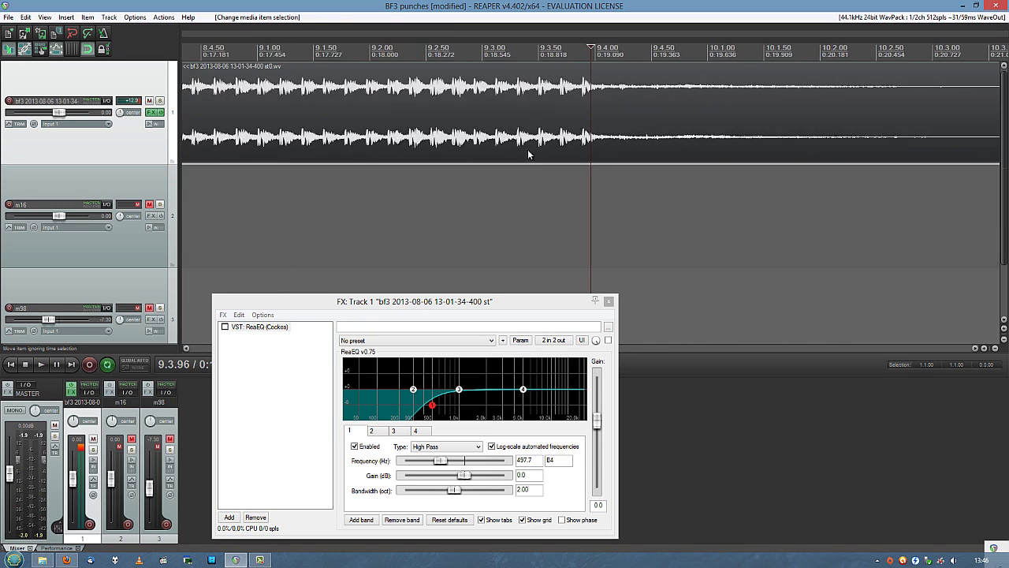
Step: Select the item starting just after marker 4 on track 1 and play its first punch from about 12.2.13
{"action": "scroll", "coordinate": [778, 108], "scroll_direction": "down", "scroll_amount": 2}
{"action": "left_click_drag", "start_coordinate": [778, 108], "coordinate": [505, 118]}
{"action": "left_click_drag", "start_coordinate": [898, 87], "coordinate": [399, 130]}
{"action": "left_click", "coordinate": [396, 128]}
{"action": "key", "text": "space"}
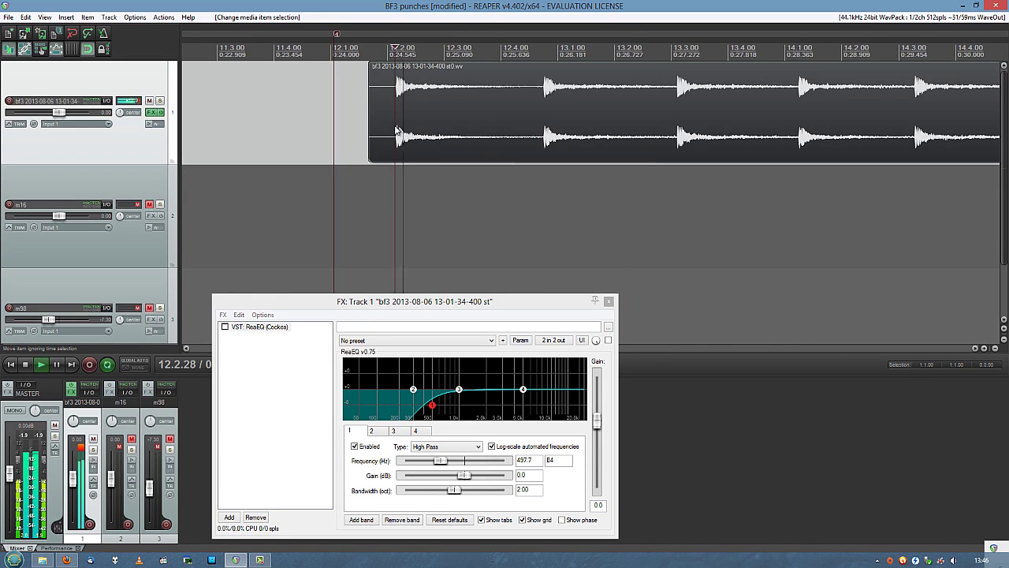
Step: Inspect the attack of the same item's punch near 14.3.31 closely, and play it from about 14.3.28
{"action": "left_click_drag", "start_coordinate": [874, 113], "coordinate": [541, 120]}
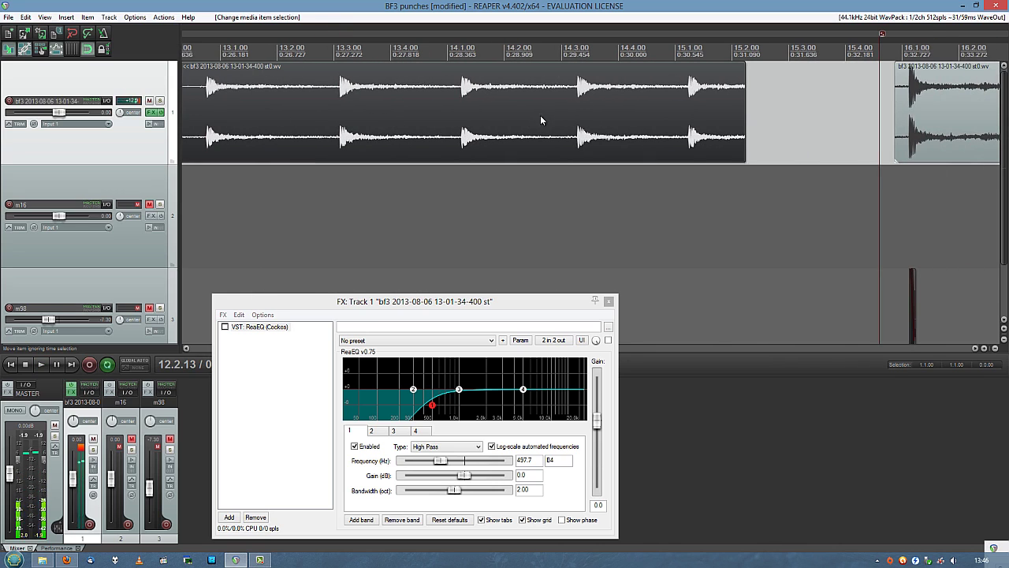
{"action": "scroll", "coordinate": [491, 149], "scroll_direction": "up", "scroll_amount": 10}
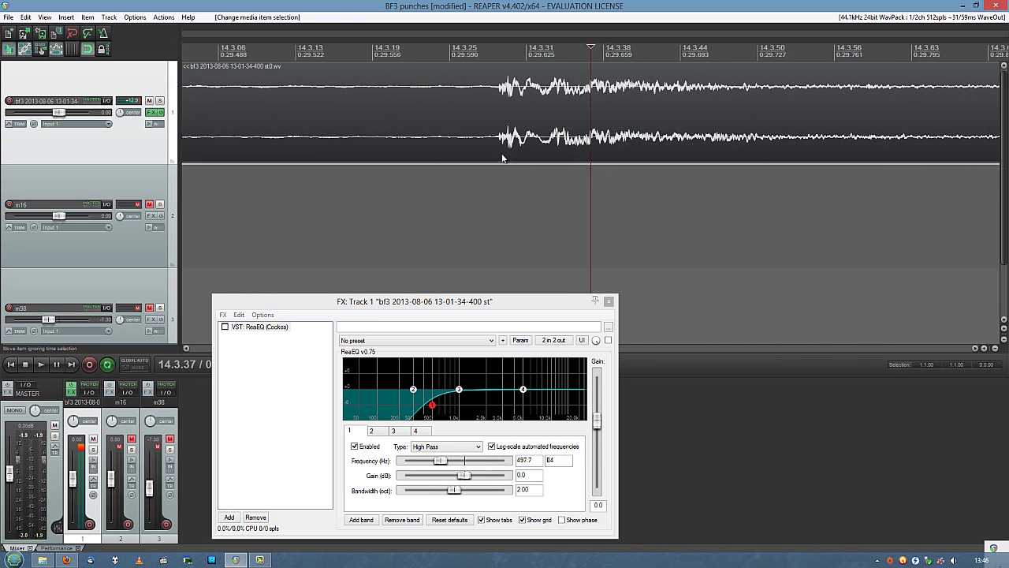
{"action": "left_click_drag", "start_coordinate": [726, 148], "coordinate": [522, 145]}
{"action": "scroll", "coordinate": [533, 146], "scroll_direction": "down", "scroll_amount": 5}
{"action": "key", "text": "space"}
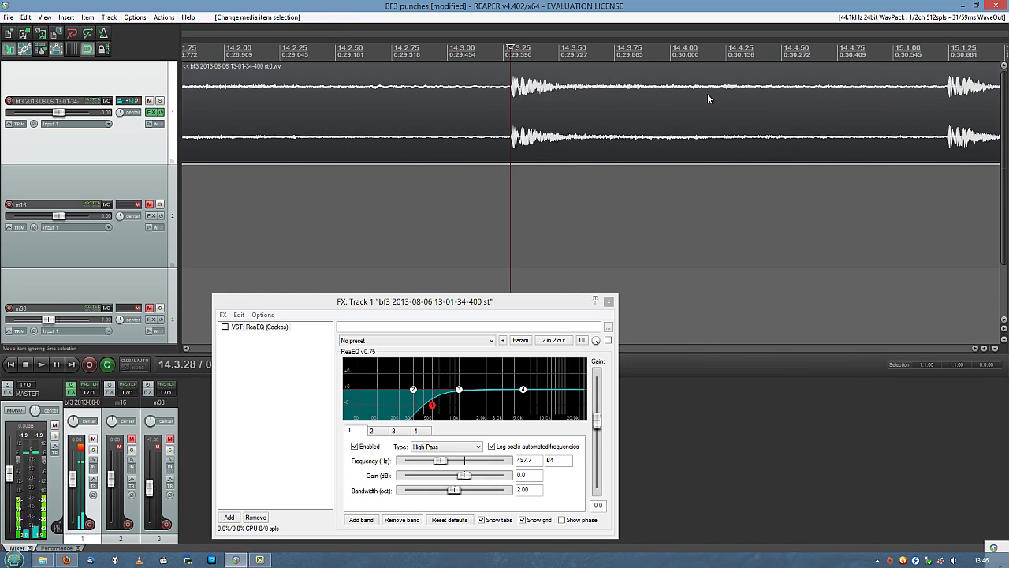
Step: Go to the item's last punch near 15.1.25 and inspect the waveform of its attack closely
{"action": "left_click_drag", "start_coordinate": [590, 116], "coordinate": [251, 119]}
{"action": "left_click", "coordinate": [606, 120]}
{"action": "left_click_drag", "start_coordinate": [663, 104], "coordinate": [584, 119]}
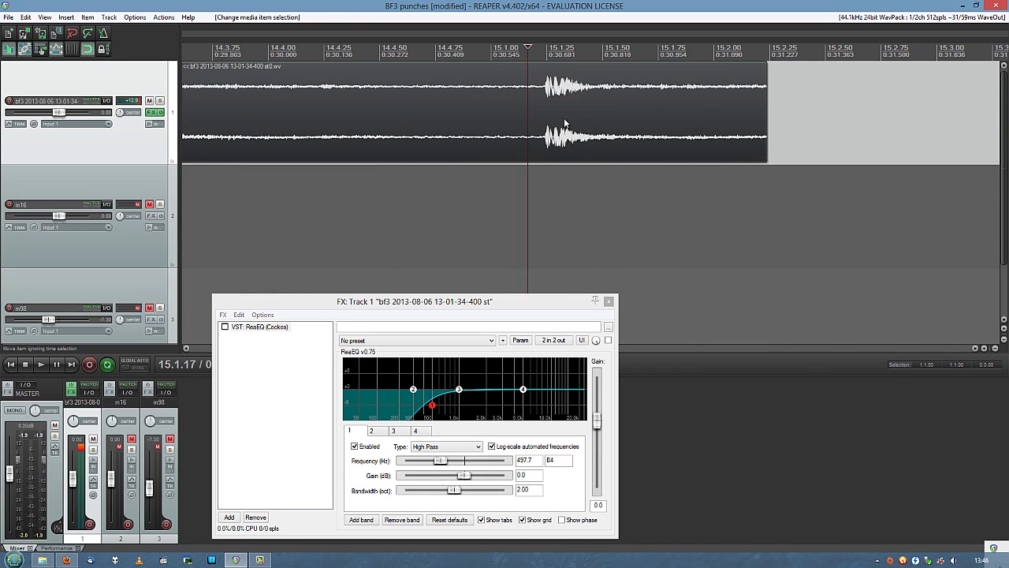
{"action": "scroll", "coordinate": [552, 115], "scroll_direction": "up", "scroll_amount": 4}
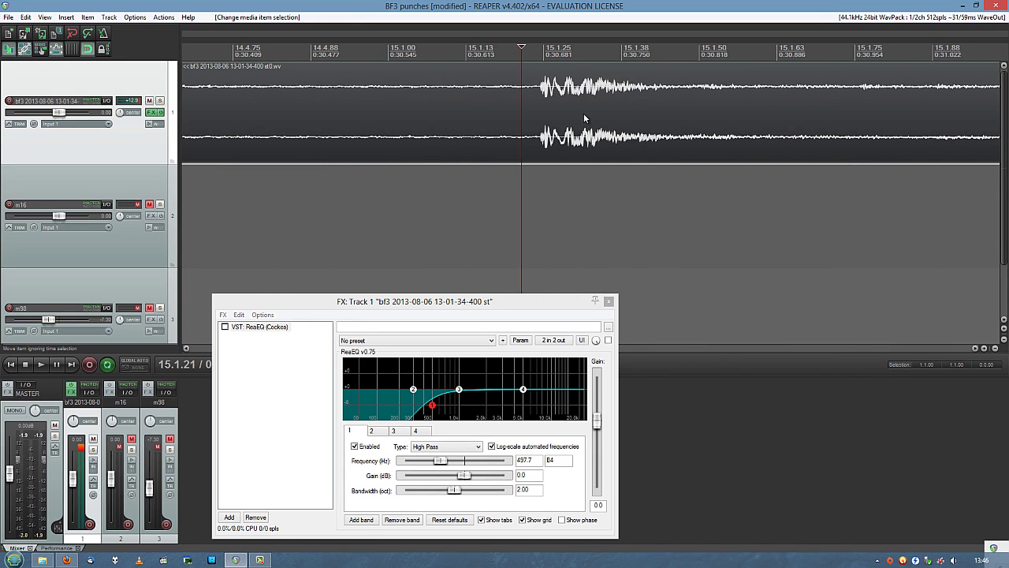
{"action": "scroll", "coordinate": [546, 145], "scroll_direction": "up", "scroll_amount": 1}
{"action": "left_click", "coordinate": [640, 131]}
{"action": "scroll", "coordinate": [651, 135], "scroll_direction": "up", "scroll_amount": 3}
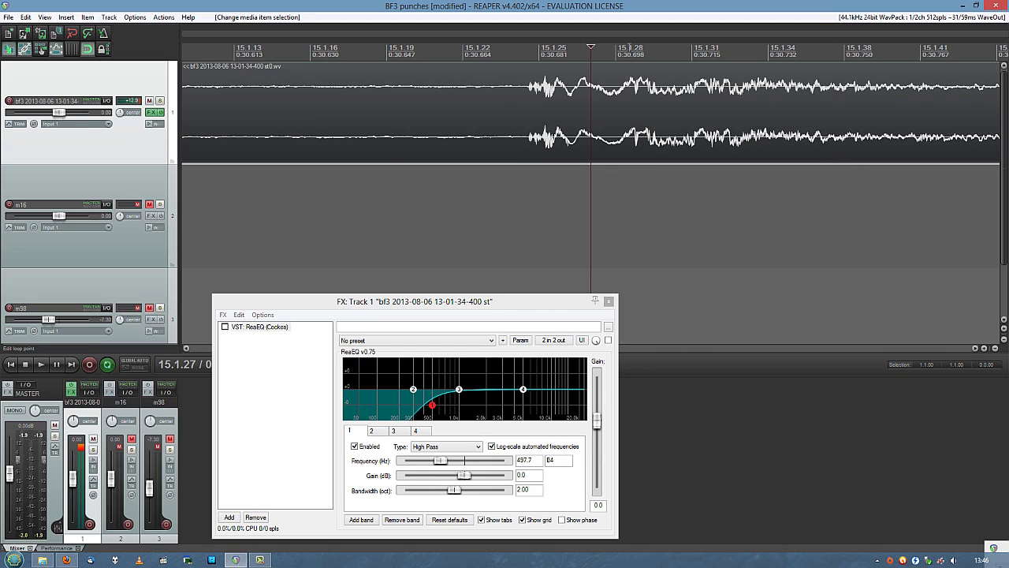
Step: Mark the last punch's attack from 15.1.25 to 15.1.29 as a time selection, and play from about 15.1.24
{"action": "left_click_drag", "start_coordinate": [628, 47], "coordinate": [529, 47]}
{"action": "left_click", "coordinate": [506, 106]}
{"action": "key", "text": "space"}
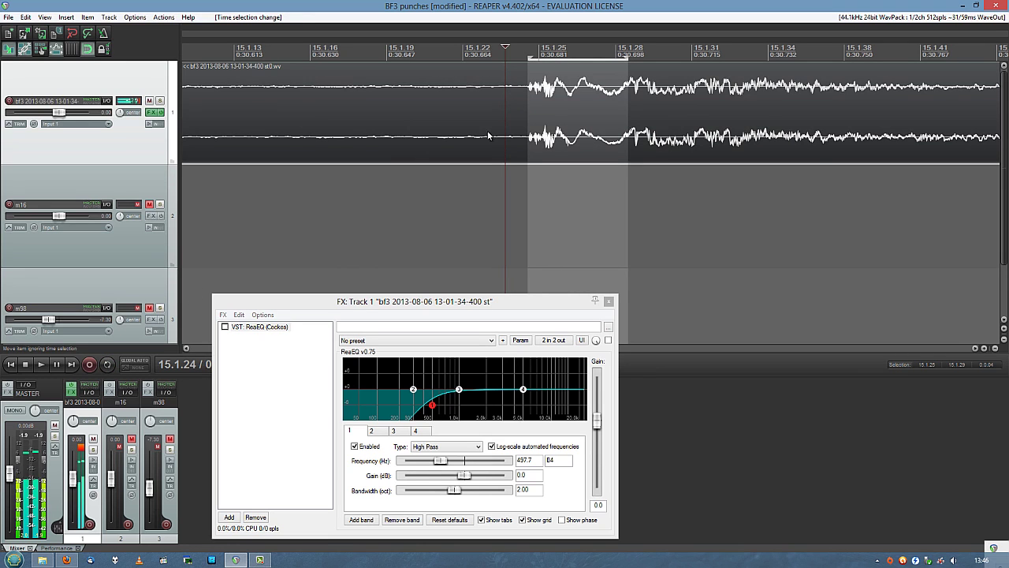
Step: Turn on repeat playback and shift the selected item ending near 15.2.20 slightly later on track 1
{"action": "scroll", "coordinate": [707, 103], "scroll_direction": "down", "scroll_amount": 5}
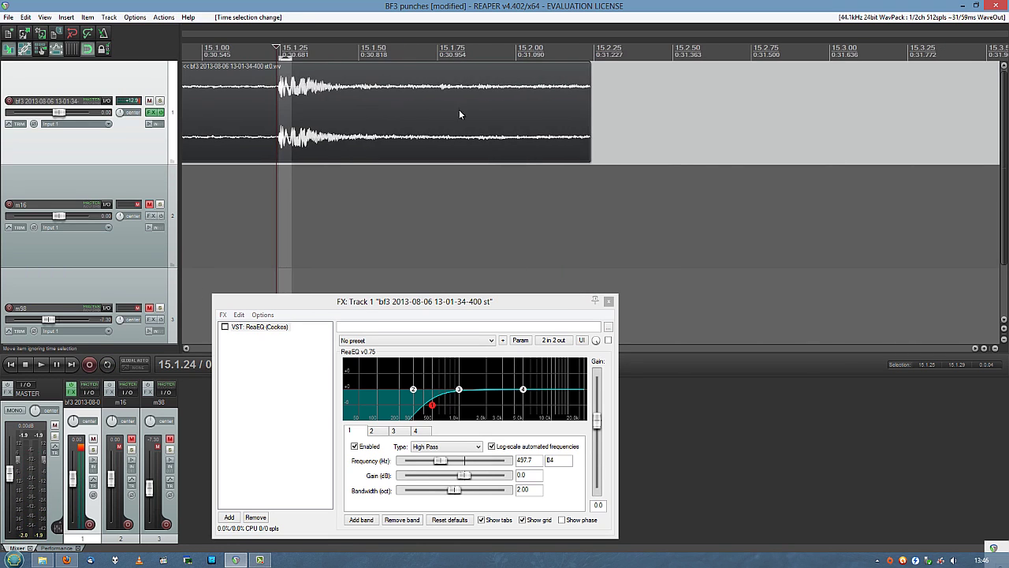
{"action": "key", "text": "r"}
{"action": "scroll", "coordinate": [560, 115], "scroll_direction": "down", "scroll_amount": 3}
{"action": "scroll", "coordinate": [677, 110], "scroll_direction": "left", "scroll_amount": 3}
{"action": "left_click_drag", "start_coordinate": [678, 110], "coordinate": [695, 112]}
Step: Select the item starting just before 16.1.00 on track 1 and play its punch from 16.1.04 and from just before the attack
{"action": "scroll", "coordinate": [559, 114], "scroll_direction": "right", "scroll_amount": 4}
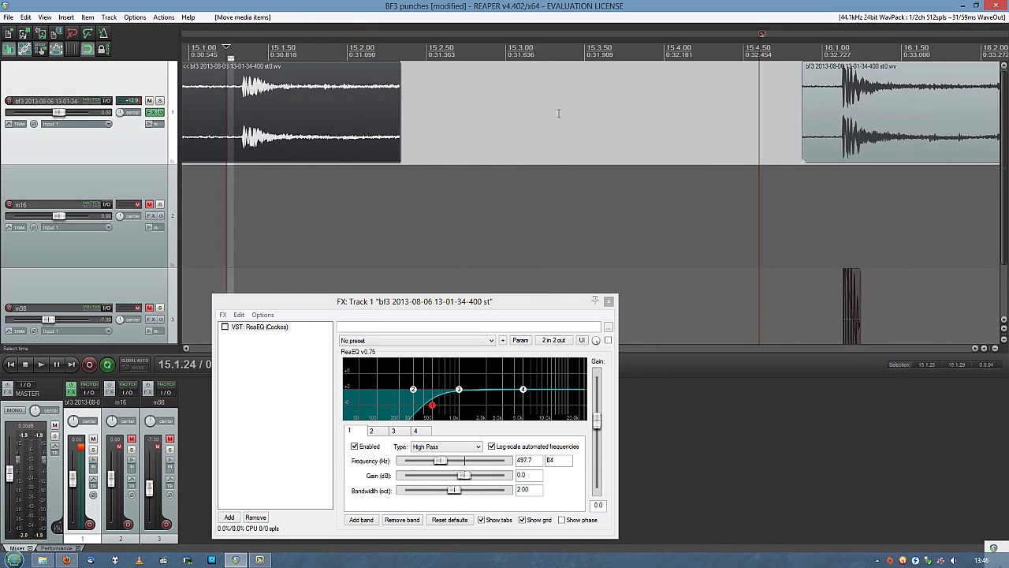
{"action": "scroll", "coordinate": [475, 108], "scroll_direction": "right", "scroll_amount": 3}
{"action": "left_click", "coordinate": [487, 115]}
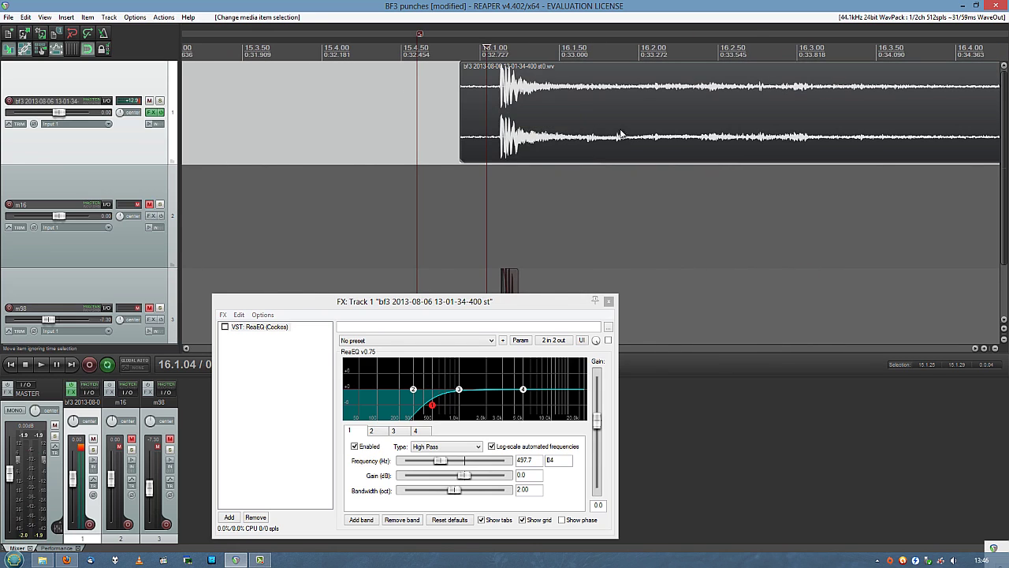
{"action": "key", "text": "space"}
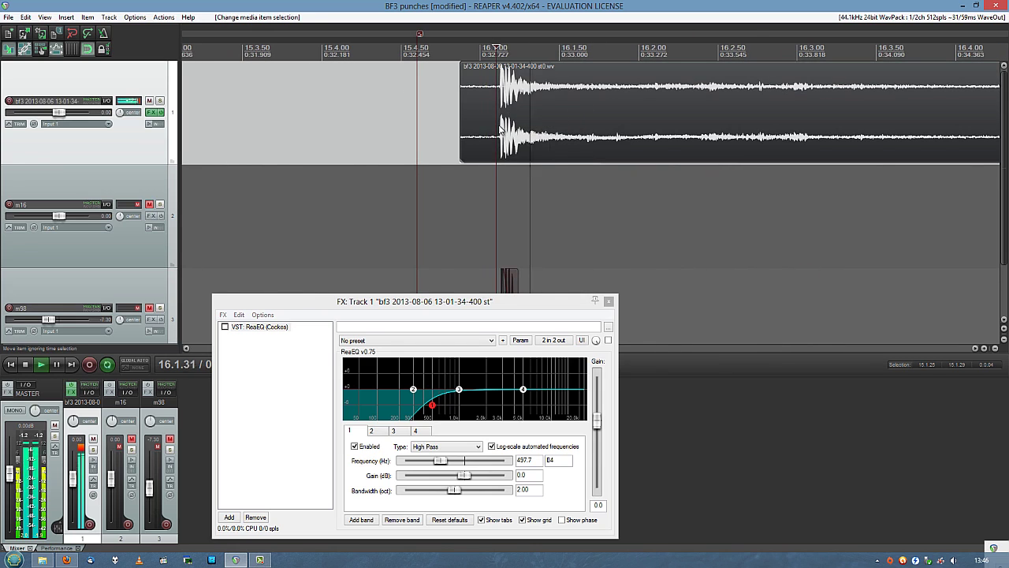
{"action": "key", "text": "space"}
Step: Inspect the waveform of this punch's attack closely, from about 16.1.13 onward
{"action": "scroll", "coordinate": [538, 138], "scroll_direction": "up", "scroll_amount": 6}
{"action": "left_click_drag", "start_coordinate": [577, 156], "coordinate": [418, 160]}
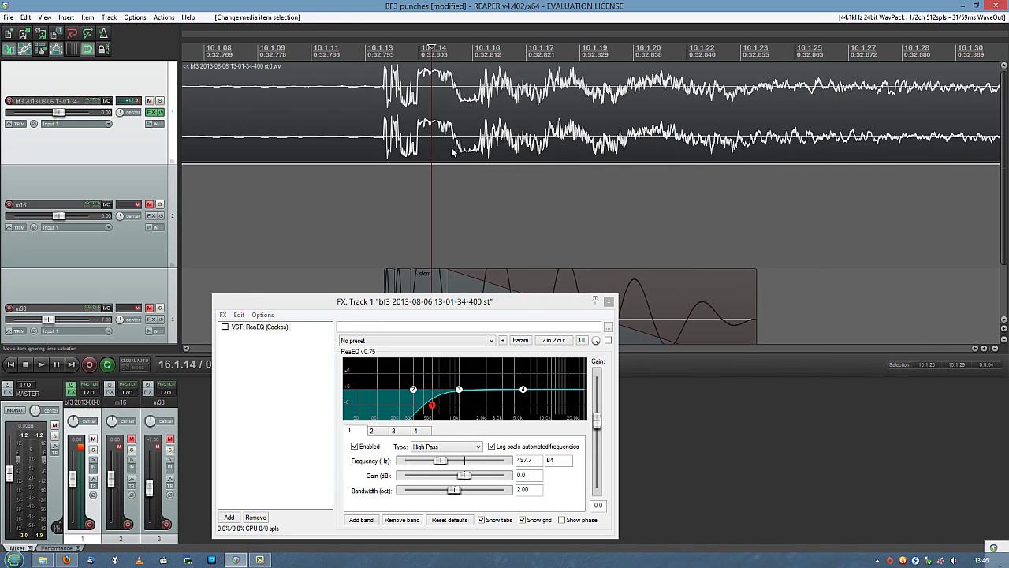
{"action": "scroll", "coordinate": [428, 134], "scroll_direction": "up", "scroll_amount": 4}
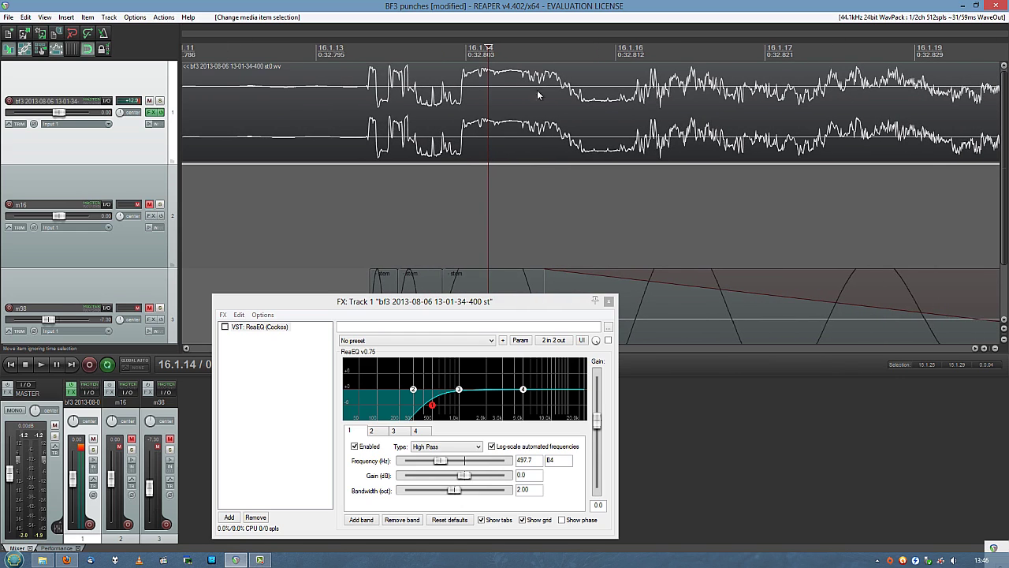
Step: Mark the attack's opening cycles from 16.1.13 to 16.1.14 as a time selection, and move the selection to 16.1.14 to 16.1.16
{"action": "left_click", "coordinate": [364, 150]}
{"action": "left_click_drag", "start_coordinate": [372, 47], "coordinate": [467, 49]}
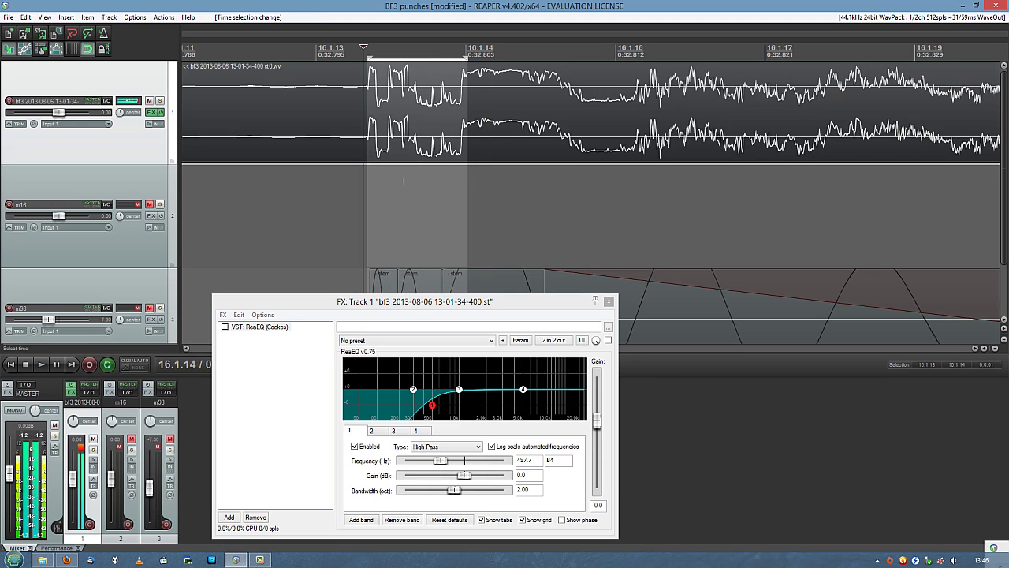
{"action": "left_click_drag", "start_coordinate": [467, 49], "coordinate": [664, 50]}
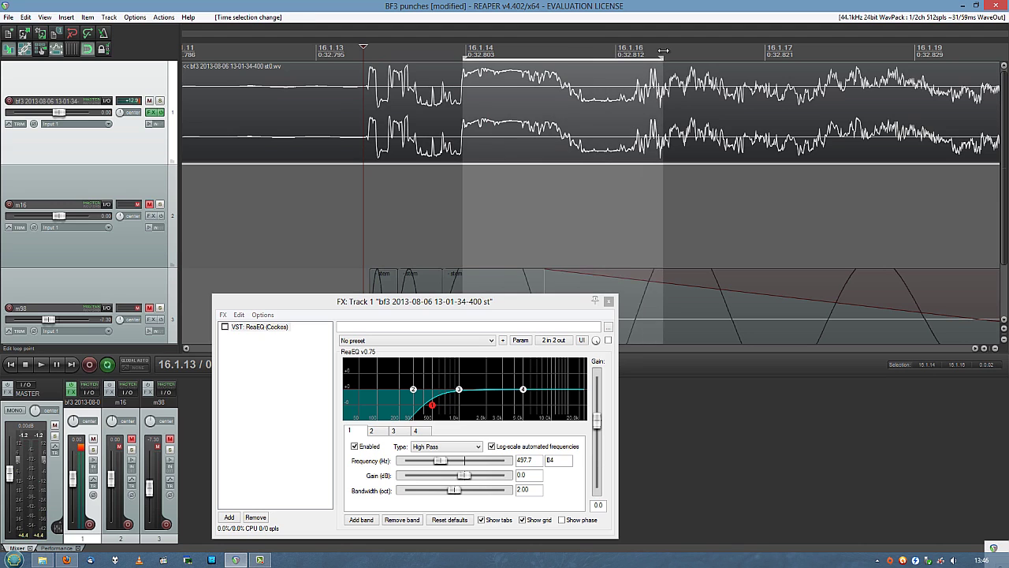
{"action": "scroll", "coordinate": [517, 140], "scroll_direction": "down", "scroll_amount": 5}
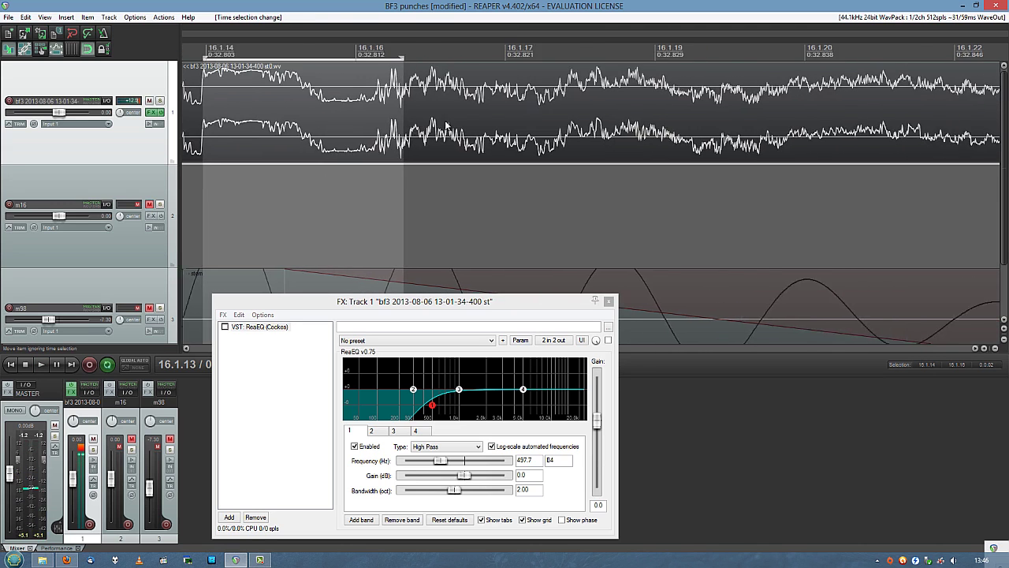
Step: Play the tail of this punch on track 1 from 16.1.19, past its attack
{"action": "left_click_drag", "start_coordinate": [780, 117], "coordinate": [523, 128]}
{"action": "left_click", "coordinate": [528, 129]}
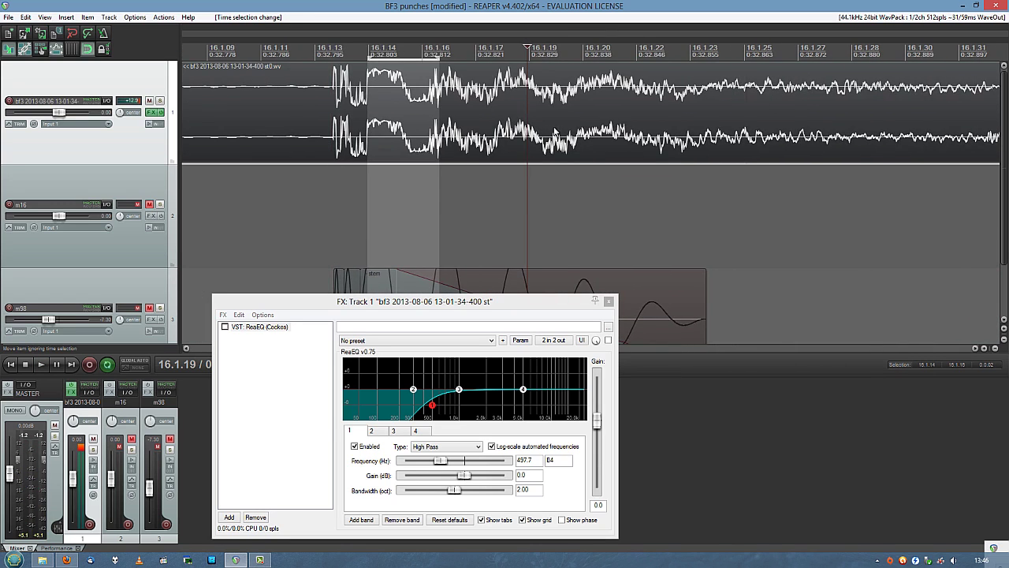
{"action": "key", "text": "space"}
{"action": "key", "text": "space"}
{"action": "key", "text": "space"}
{"action": "scroll", "coordinate": [573, 137], "scroll_direction": "down", "scroll_amount": 9}
{"action": "scroll", "coordinate": [570, 142], "scroll_direction": "down", "scroll_amount": 3}
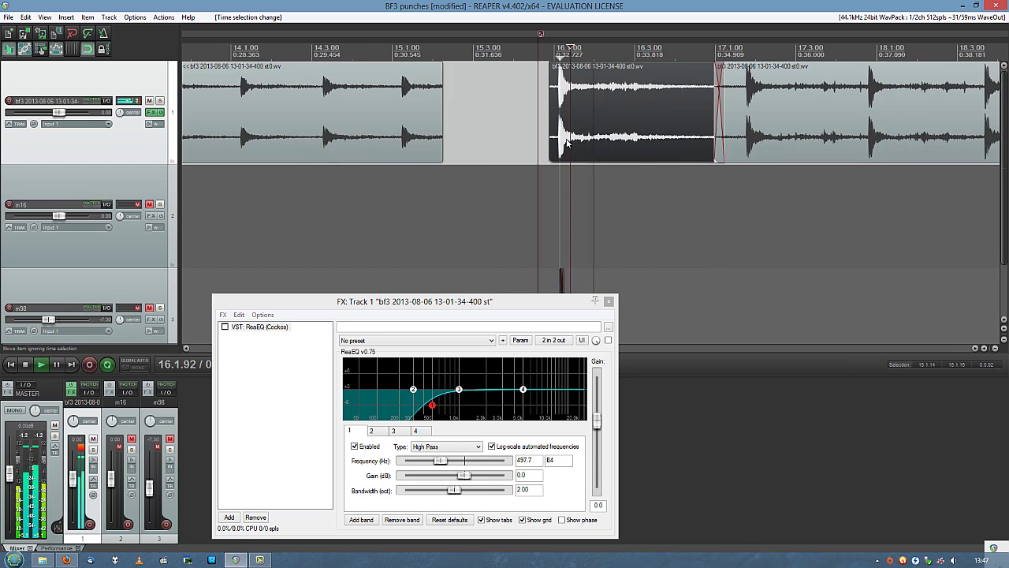
Step: Play the next punches on track 1 from about 17.1.00
{"action": "key", "text": "space"}
{"action": "key", "text": "space"}
{"action": "left_click_drag", "start_coordinate": [815, 124], "coordinate": [642, 150]}
{"action": "key", "text": "space"}
{"action": "left_click", "coordinate": [557, 185]}
{"action": "key", "text": "space"}
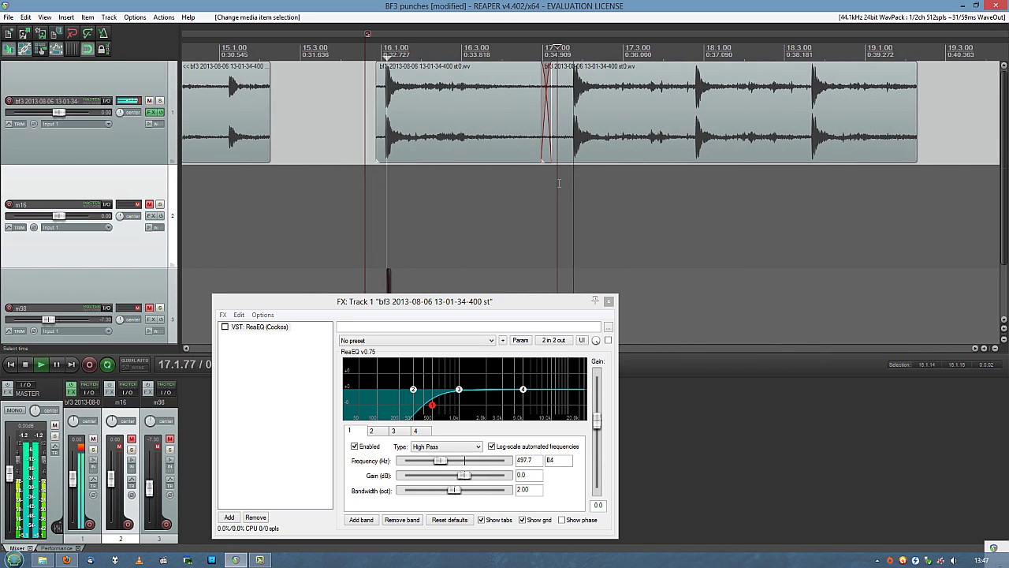
Step: Return to the project's start, enable ReaEQ on track 1 and set its band 1 type to Low Pass
{"action": "key", "text": "space"}
{"action": "left_click_drag", "start_coordinate": [383, 189], "coordinate": [877, 188]}
{"action": "left_click_drag", "start_coordinate": [291, 171], "coordinate": [631, 185]}
{"action": "left_click_drag", "start_coordinate": [493, 193], "coordinate": [939, 201]}
{"action": "left_click_drag", "start_coordinate": [291, 197], "coordinate": [938, 189]}
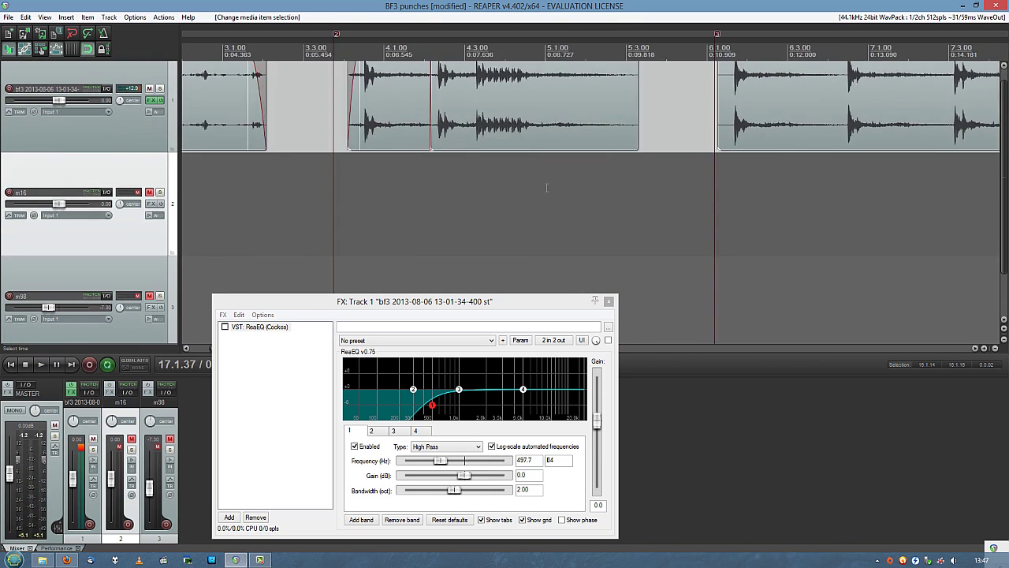
{"action": "left_click_drag", "start_coordinate": [545, 187], "coordinate": [883, 188]}
{"action": "left_click_drag", "start_coordinate": [511, 192], "coordinate": [510, 191]}
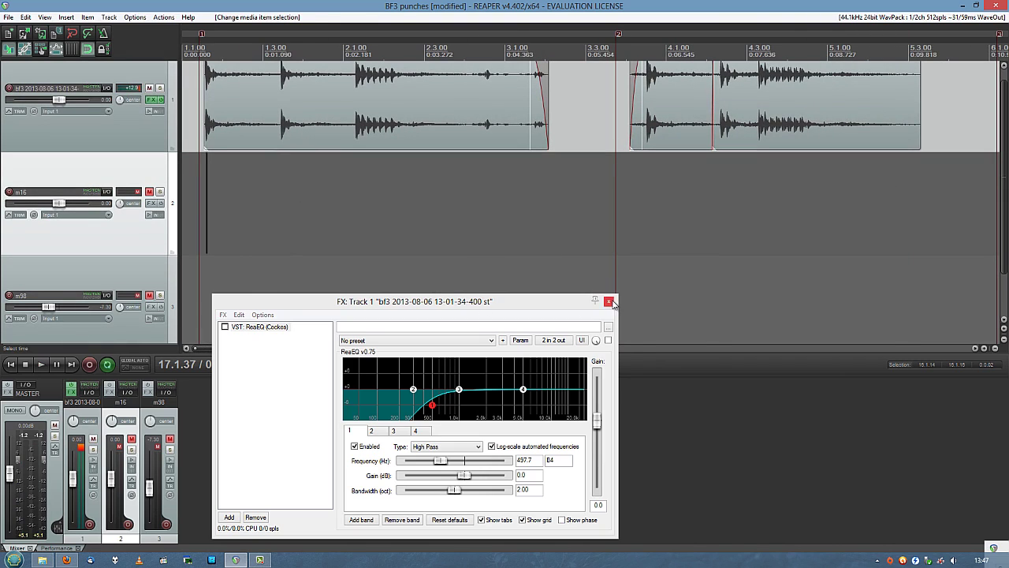
{"action": "left_click", "coordinate": [608, 301]}
{"action": "left_click", "coordinate": [148, 102]}
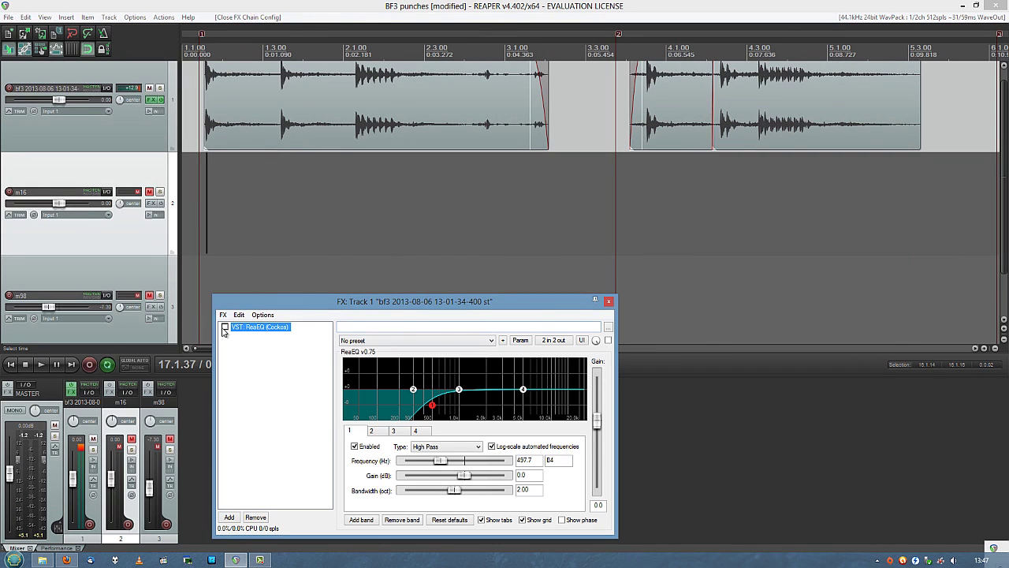
{"action": "left_click", "coordinate": [452, 447]}
{"action": "left_click", "coordinate": [432, 483]}
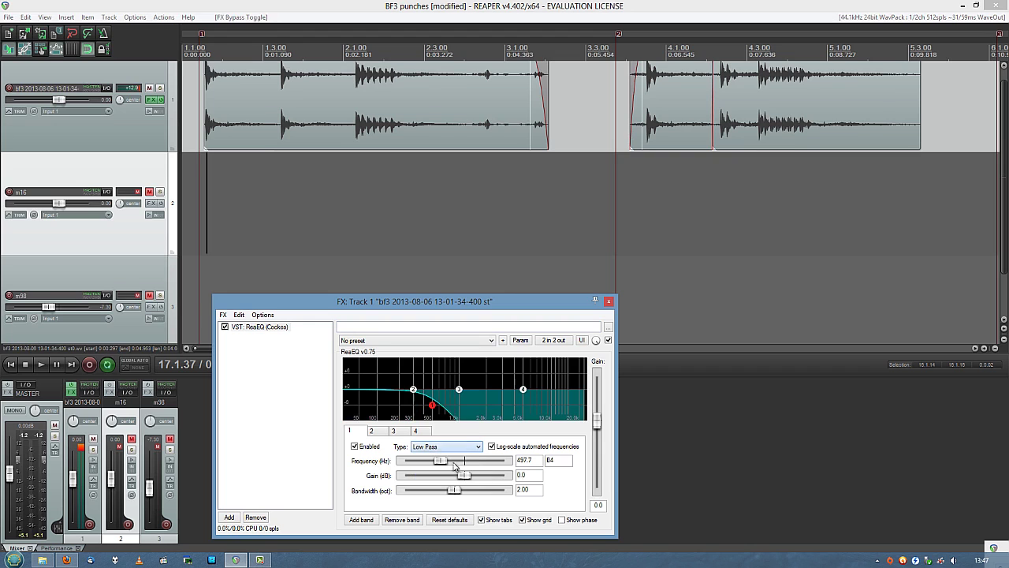
Step: Listen to the low-passed punches on track 1, including those from about 1.3.00 onward
{"action": "key", "text": "space"}
{"action": "left_click_drag", "start_coordinate": [513, 158], "coordinate": [833, 149]}
{"action": "left_click_drag", "start_coordinate": [378, 168], "coordinate": [822, 168]}
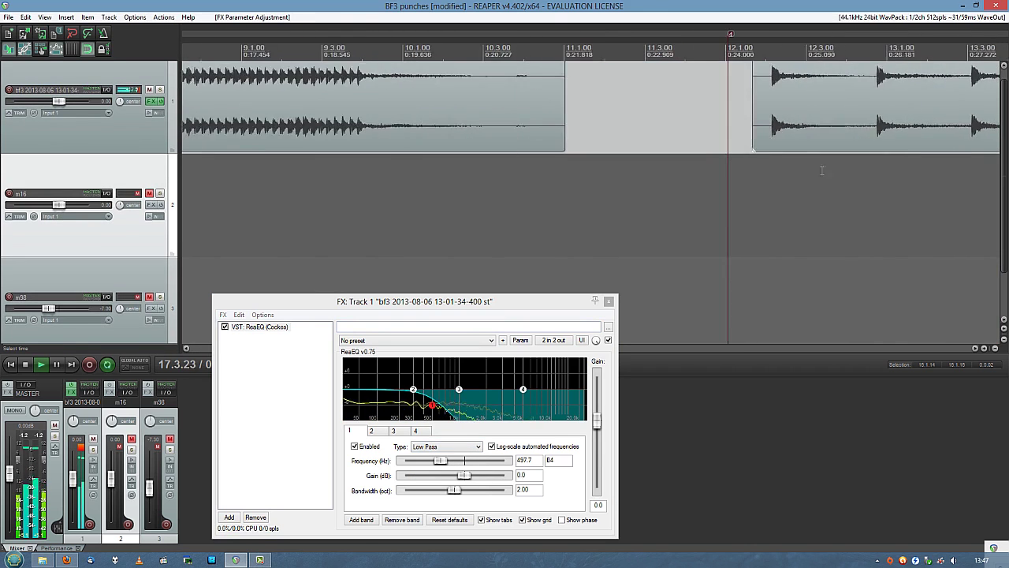
{"action": "left_click_drag", "start_coordinate": [347, 186], "coordinate": [662, 184]}
{"action": "scroll", "coordinate": [783, 188], "scroll_direction": "left", "scroll_amount": 2}
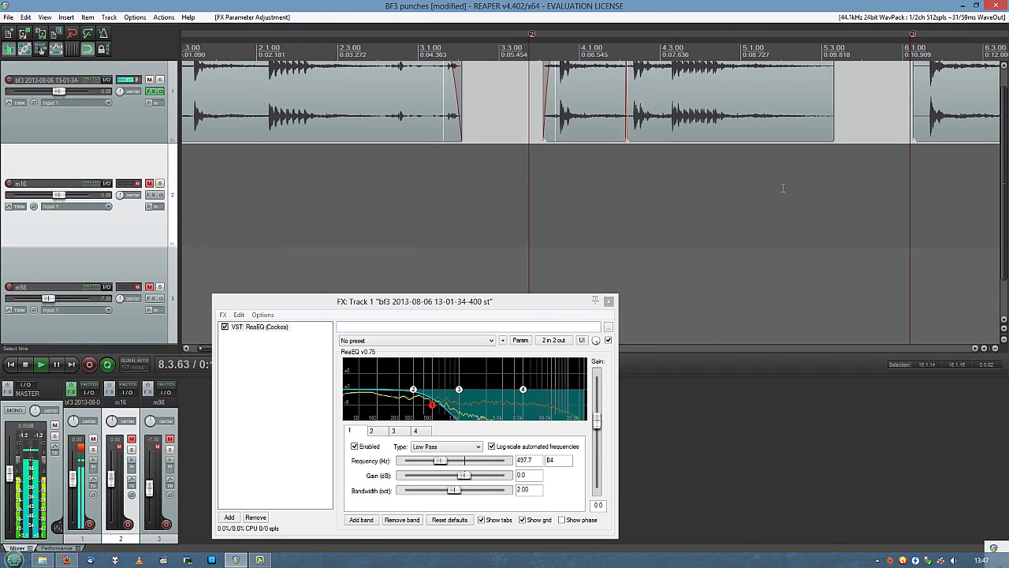
{"action": "left_click", "coordinate": [249, 166]}
{"action": "left_click_drag", "start_coordinate": [248, 166], "coordinate": [736, 174]}
{"action": "left_click", "coordinate": [262, 107]}
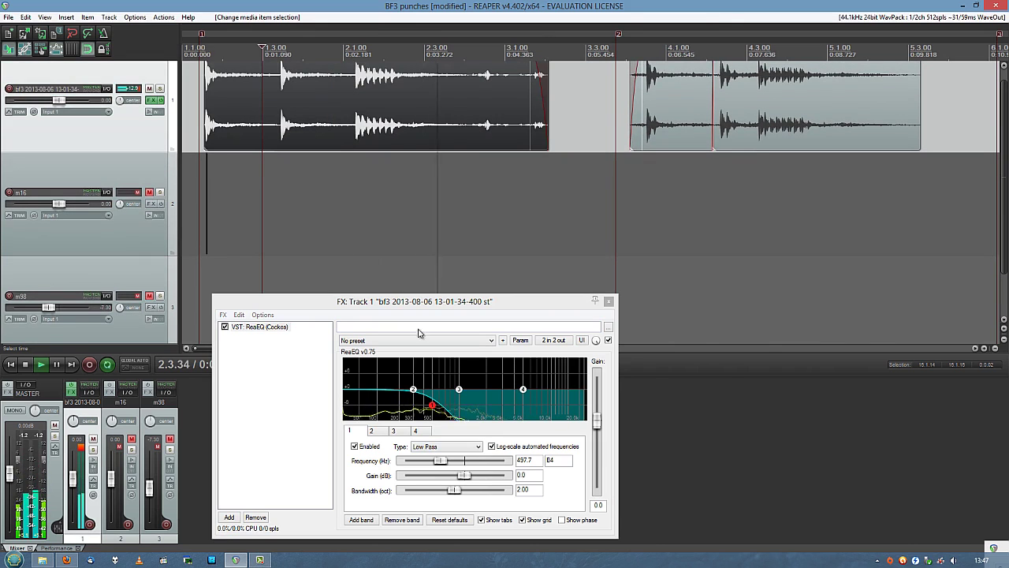
{"action": "key", "text": "space"}
{"action": "key", "text": "space"}
Step: Set the frequency of ReaEQ's low-pass band to 564.1 Hz and replay the punches
{"action": "left_click_drag", "start_coordinate": [433, 408], "coordinate": [438, 409]}
{"action": "key", "text": "space"}
{"action": "key", "text": "space"}
{"action": "left_click_drag", "start_coordinate": [485, 178], "coordinate": [490, 191]}
Step: Render the filtered punch track to a mono stem track, muting the original
{"action": "right_click", "coordinate": [144, 164]}
{"action": "mouse_move", "coordinate": [248, 232]}
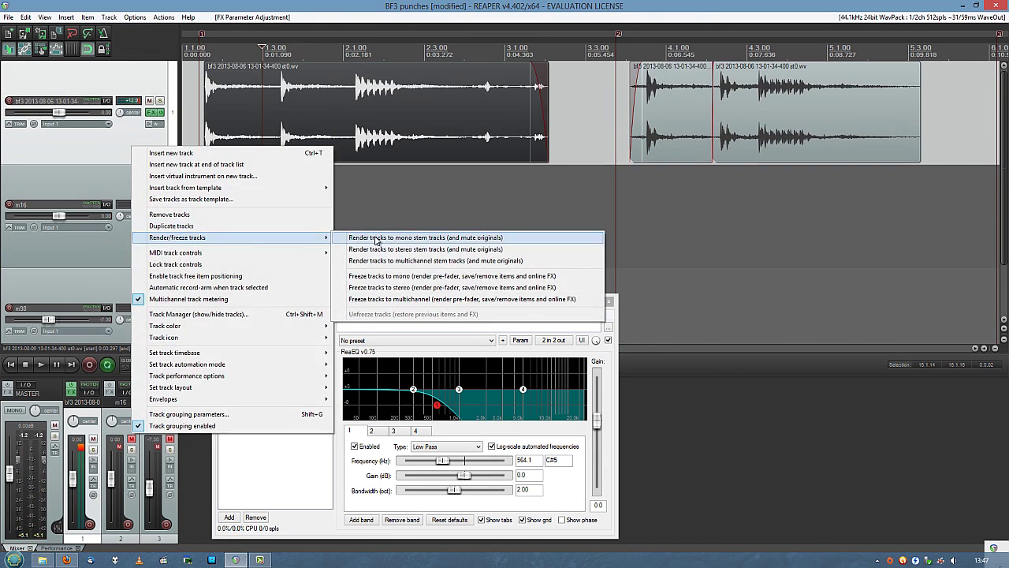
{"action": "left_click", "coordinate": [426, 212]}
Step: Mark the large cycle in the attack of the burst's first punch as a time selection from 2.1.32 to 2.1.34 and play the burst
{"action": "scroll", "coordinate": [589, 138], "scroll_direction": "up", "scroll_amount": 12}
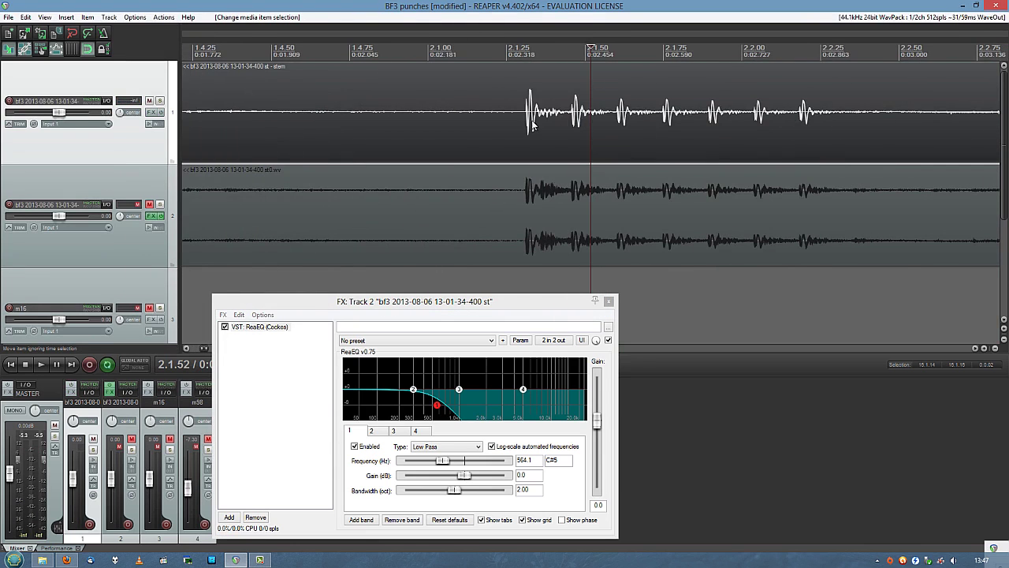
{"action": "scroll", "coordinate": [590, 138], "scroll_direction": "up", "scroll_amount": 6}
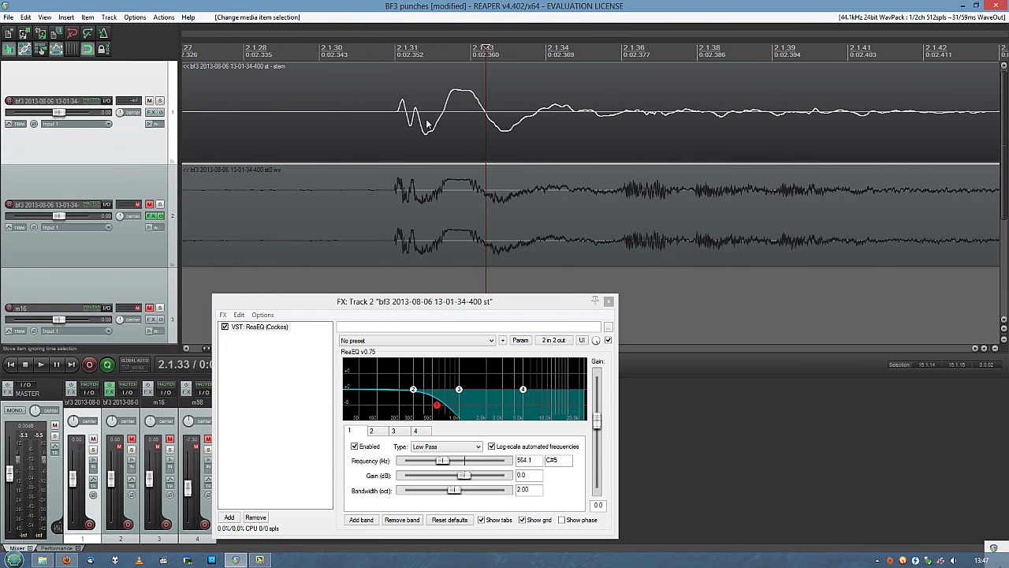
{"action": "left_click_drag", "start_coordinate": [629, 130], "coordinate": [588, 131]}
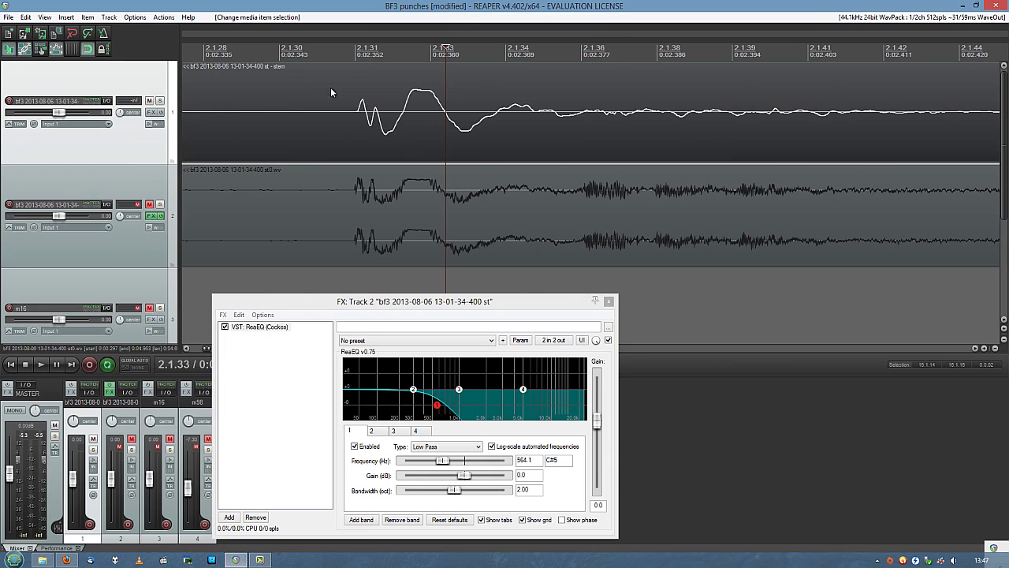
{"action": "left_click_drag", "start_coordinate": [399, 49], "coordinate": [497, 49]}
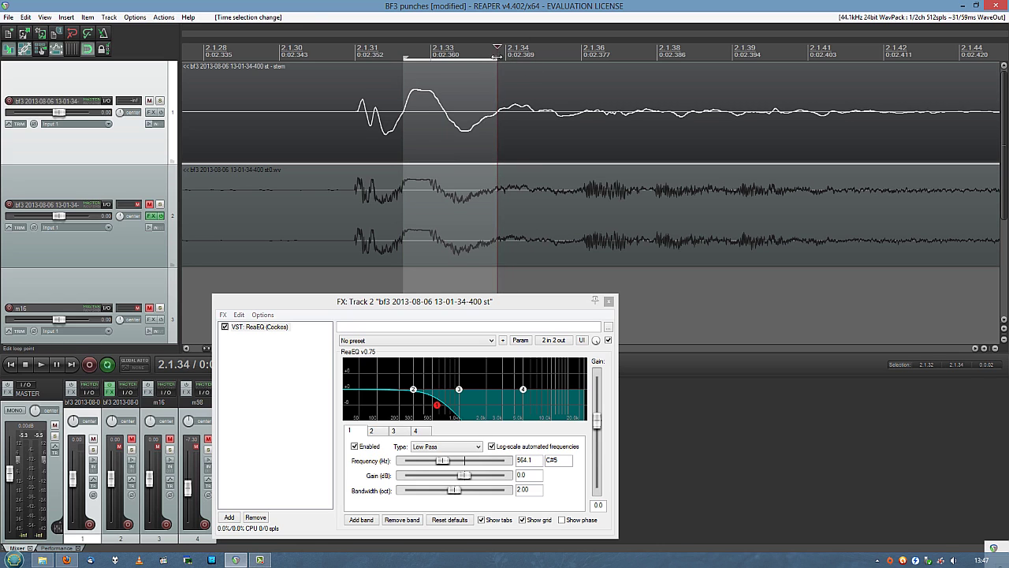
{"action": "key", "text": "space"}
{"action": "key", "text": "space"}
{"action": "left_click", "coordinate": [421, 139]}
{"action": "left_click_drag", "start_coordinate": [415, 140], "coordinate": [380, 139]}
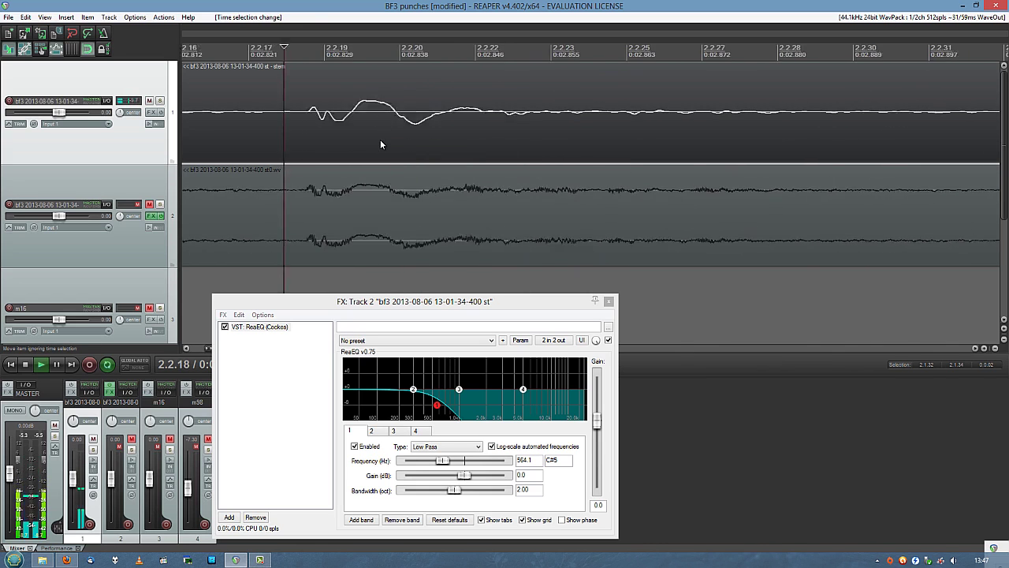
Step: Play the filtered burst from 2.1.16 and compare its first attack in the stem and the original waveform
{"action": "key", "text": "space"}
{"action": "scroll", "coordinate": [380, 139], "scroll_direction": "down", "scroll_amount": 4}
{"action": "scroll", "coordinate": [380, 144], "scroll_direction": "down", "scroll_amount": 3}
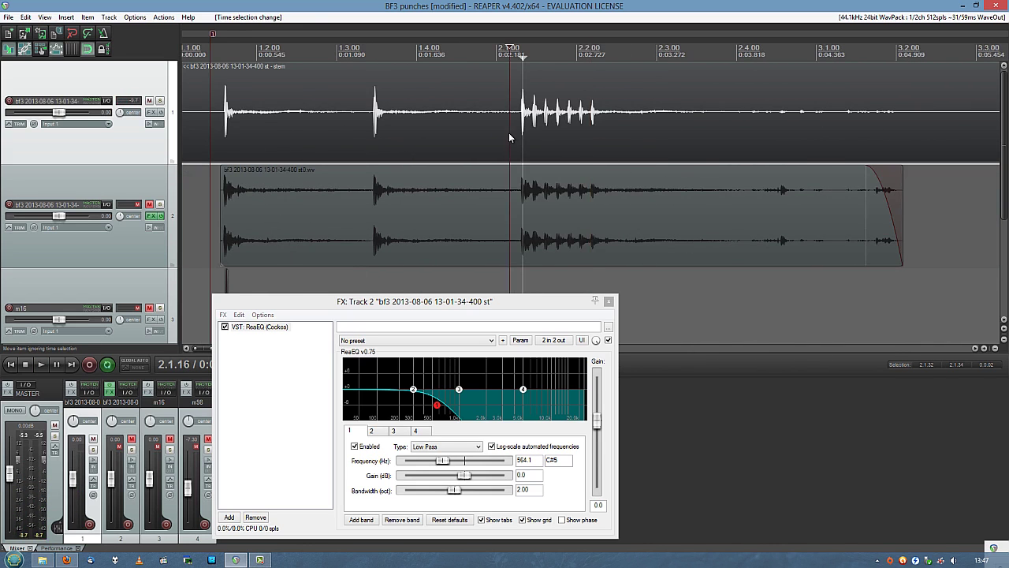
{"action": "key", "text": "space"}
{"action": "scroll", "coordinate": [509, 136], "scroll_direction": "up", "scroll_amount": 6}
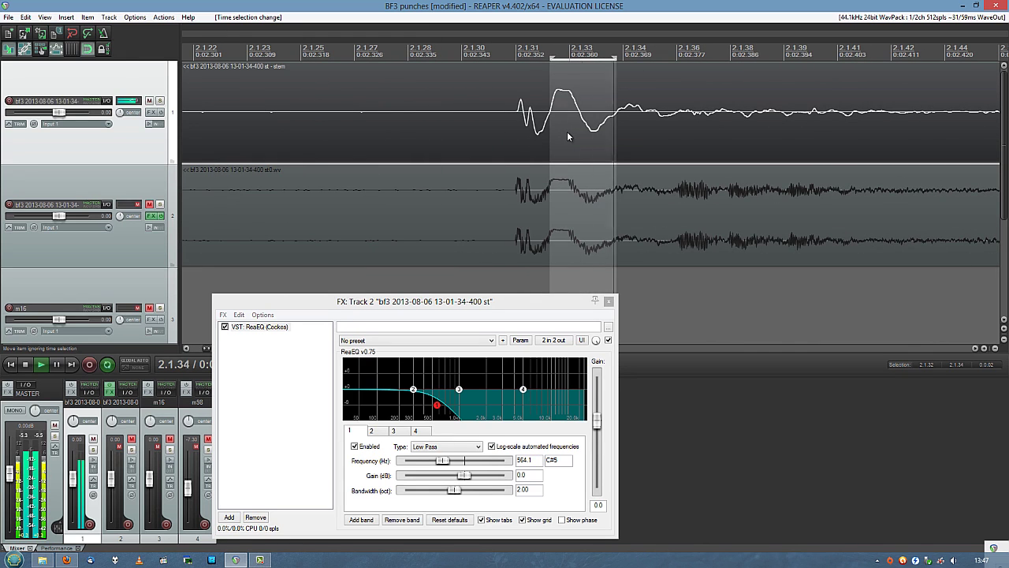
{"action": "key", "text": "space"}
{"action": "scroll", "coordinate": [437, 212], "scroll_direction": "down", "scroll_amount": 4}
{"action": "scroll", "coordinate": [135, 99], "scroll_direction": "down", "scroll_amount": 4}
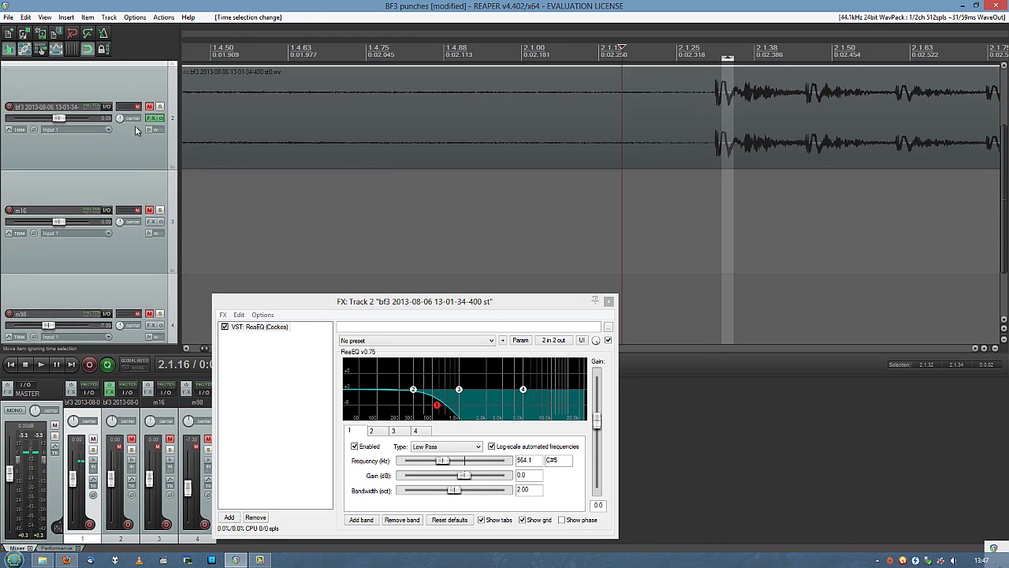
{"action": "scroll", "coordinate": [4, 214], "scroll_direction": "up", "scroll_amount": 4}
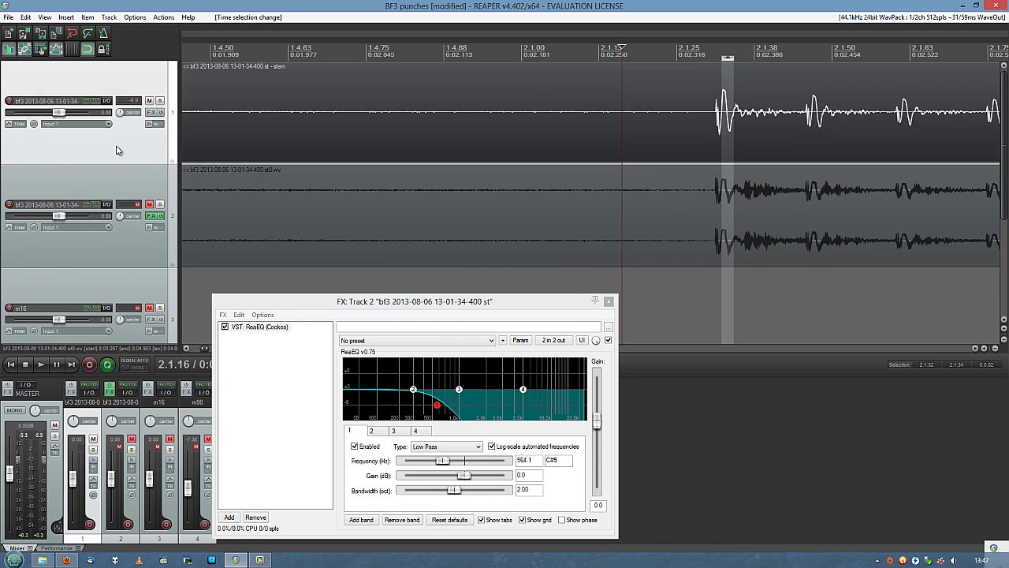
Step: Delete the rendered mono stem track and clear the time selection
{"action": "key", "text": "Delete"}
{"action": "scroll", "coordinate": [308, 153], "scroll_direction": "down", "scroll_amount": 5}
{"action": "key", "text": "Escape"}
{"action": "scroll", "coordinate": [299, 201], "scroll_direction": "down", "scroll_amount": 3}
{"action": "scroll", "coordinate": [216, 225], "scroll_direction": "up", "scroll_amount": 4}
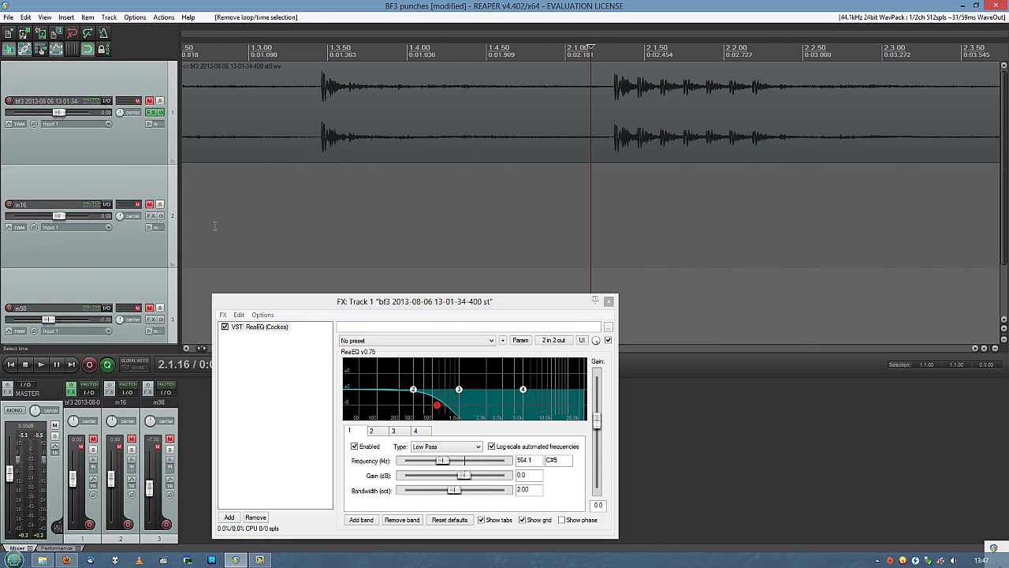
Step: Compare the sine stem items on track m16 with the first punch's attack above, stepping through them up to the last one
{"action": "left_click", "coordinate": [208, 226]}
{"action": "key", "text": "Home"}
{"action": "scroll", "coordinate": [279, 224], "scroll_direction": "up", "scroll_amount": 4}
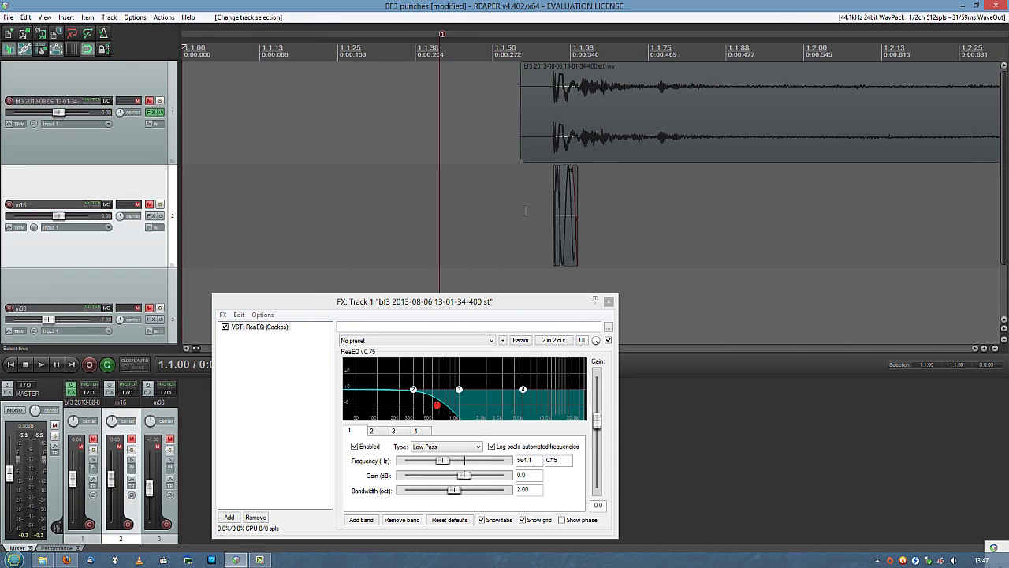
{"action": "scroll", "coordinate": [526, 211], "scroll_direction": "up", "scroll_amount": 6}
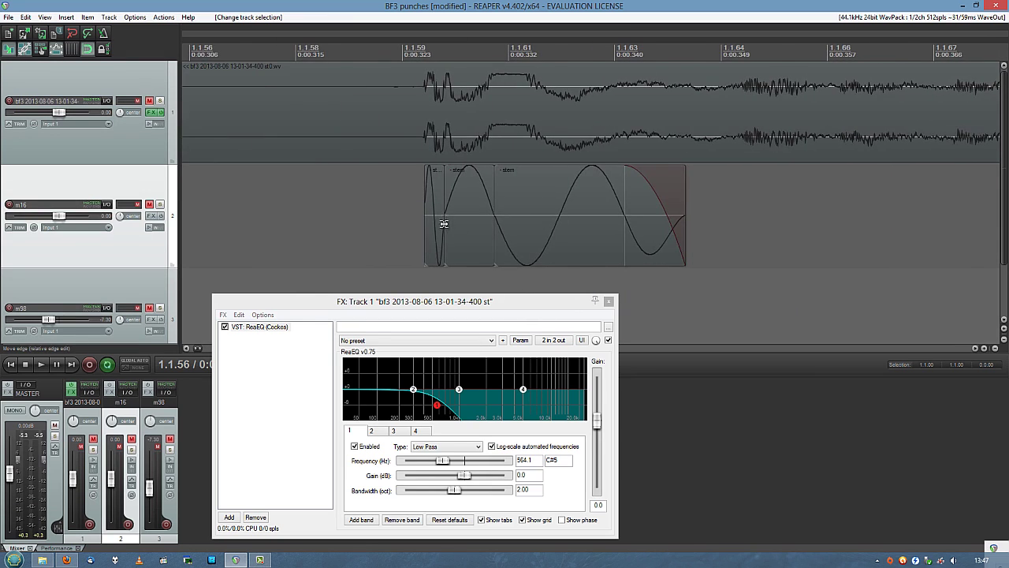
{"action": "scroll", "coordinate": [444, 224], "scroll_direction": "up", "scroll_amount": 1}
{"action": "scroll", "coordinate": [615, 220], "scroll_direction": "down", "scroll_amount": 1}
{"action": "left_click_drag", "start_coordinate": [509, 224], "coordinate": [158, 226]}
{"action": "left_click_drag", "start_coordinate": [606, 225], "coordinate": [501, 226]}
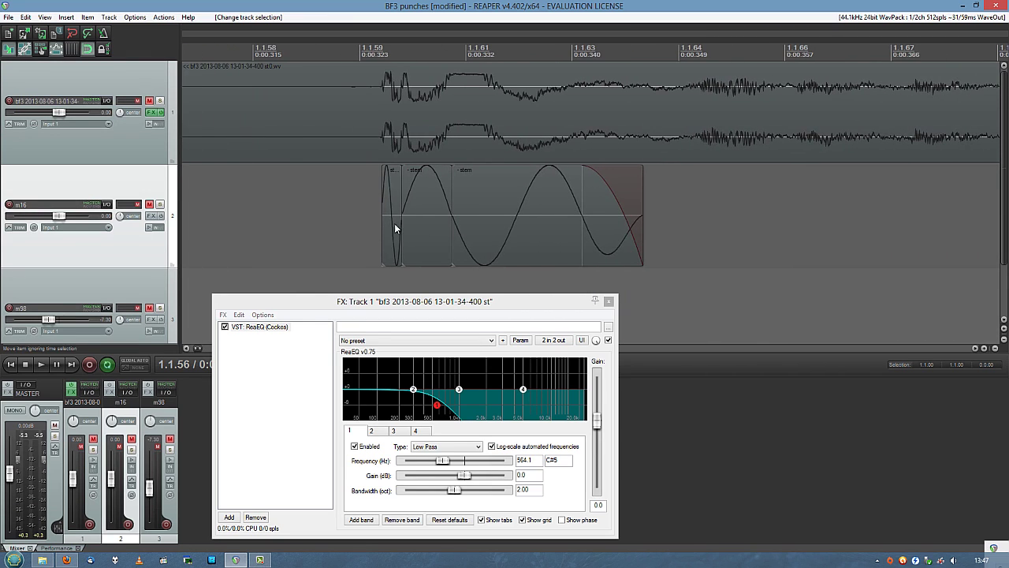
{"action": "left_click", "coordinate": [394, 224]}
{"action": "left_click", "coordinate": [431, 228]}
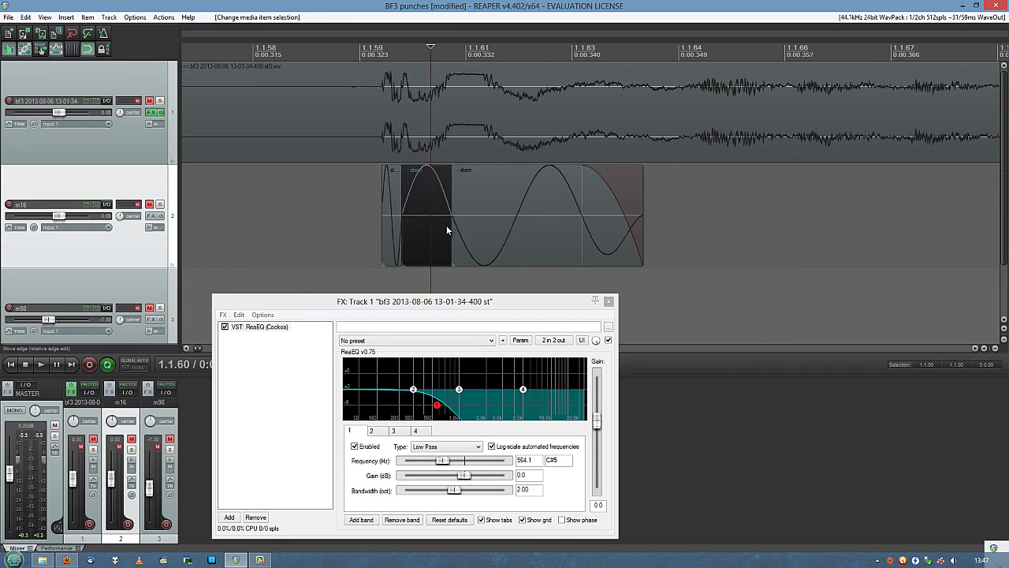
{"action": "left_click", "coordinate": [509, 240]}
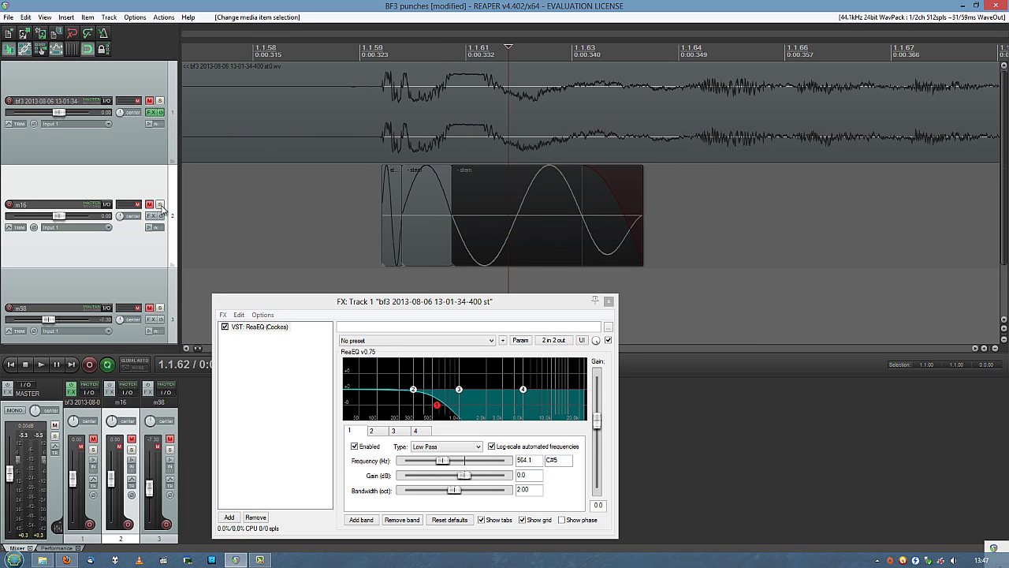
Step: Solo track m16 and play its sine stems from about 1.1.38
{"action": "left_click", "coordinate": [159, 205]}
{"action": "scroll", "coordinate": [277, 195], "scroll_direction": "down", "scroll_amount": 7}
{"action": "left_click", "coordinate": [385, 203]}
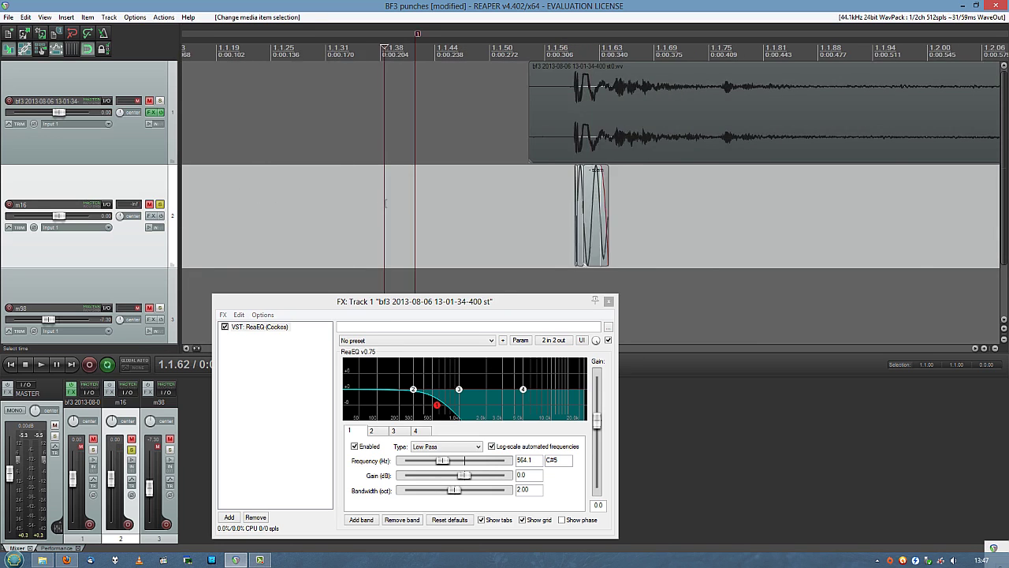
{"action": "key", "text": "space"}
Step: Create a time selection starting at 1.1.59 over the sine stems and shorten it to end at 1.1.75 during playback
{"action": "scroll", "coordinate": [386, 203], "scroll_direction": "down", "scroll_amount": 5}
{"action": "left_click_drag", "start_coordinate": [503, 211], "coordinate": [272, 218]}
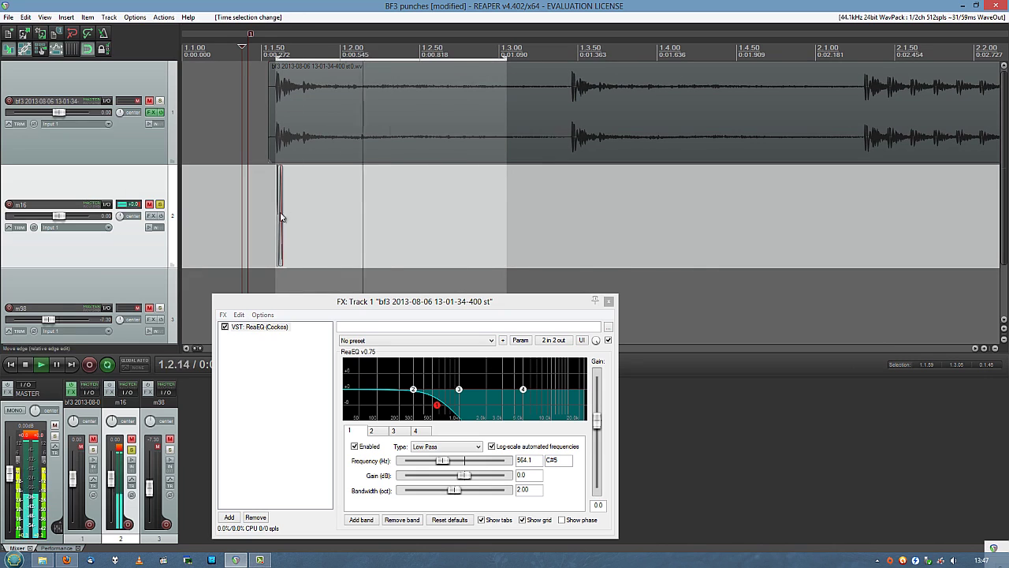
{"action": "scroll", "coordinate": [433, 224], "scroll_direction": "up", "scroll_amount": 6}
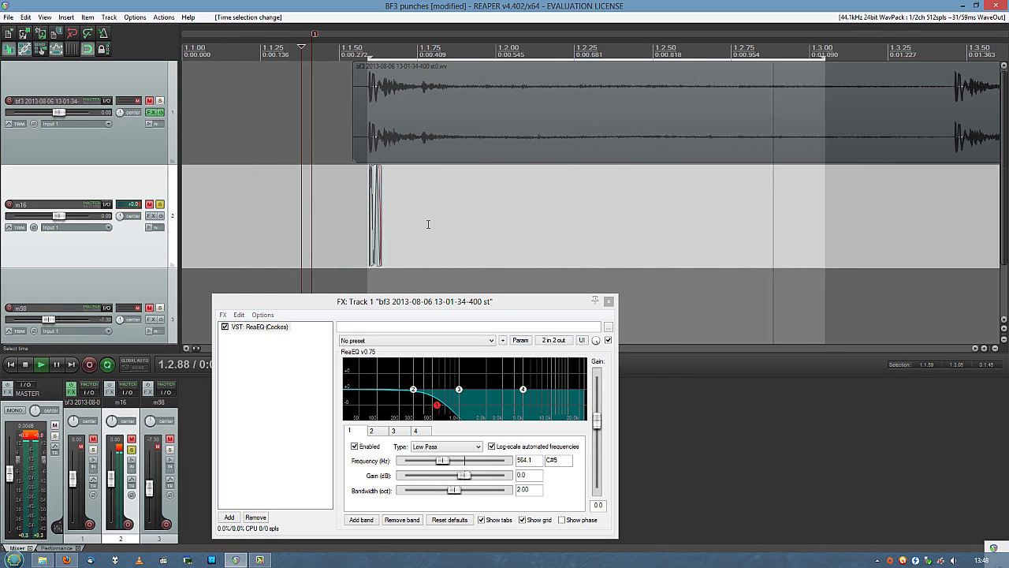
{"action": "scroll", "coordinate": [442, 219], "scroll_direction": "down", "scroll_amount": 3}
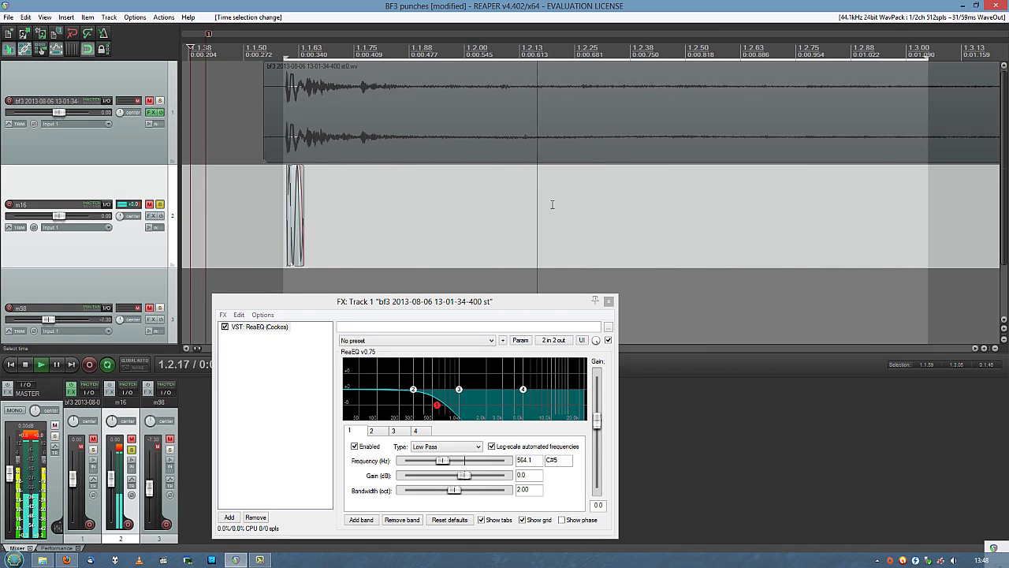
{"action": "left_click_drag", "start_coordinate": [637, 57], "coordinate": [347, 57]}
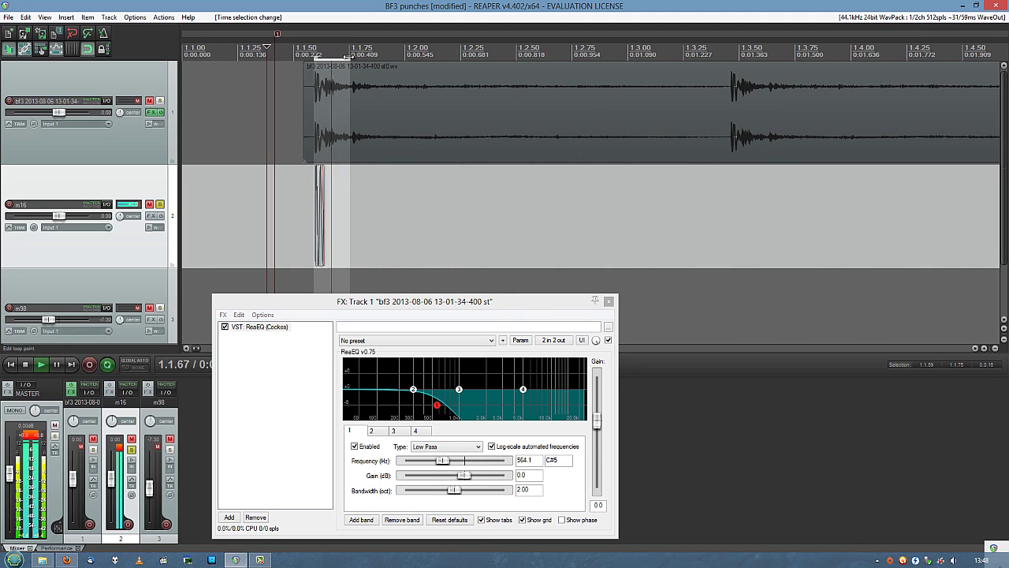
Step: Try the first sine item on track m16 alone by deleting the two items after it and playing it, and undo the deletion
{"action": "scroll", "coordinate": [669, 227], "scroll_direction": "up", "scroll_amount": 6}
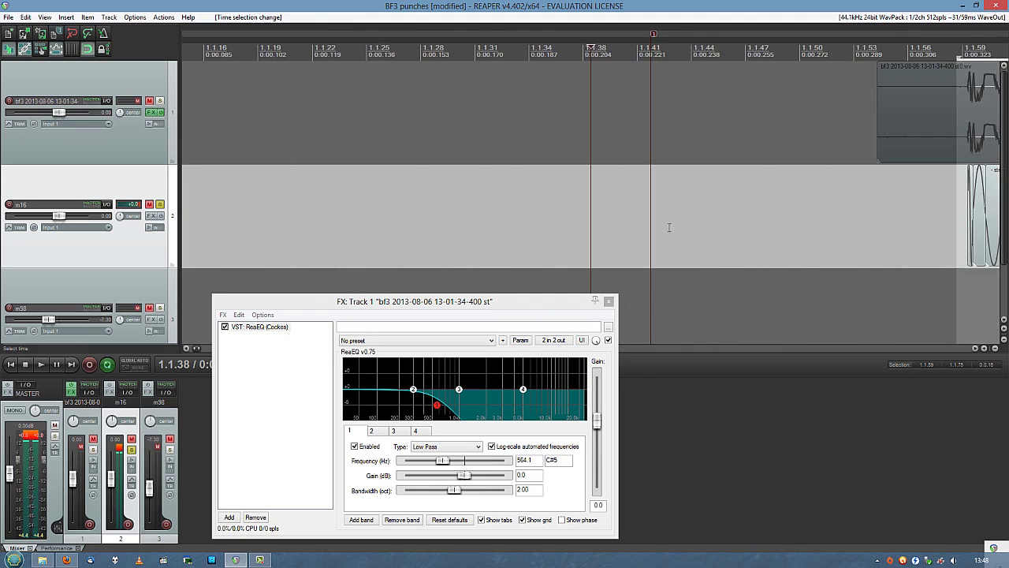
{"action": "left_click_drag", "start_coordinate": [827, 234], "coordinate": [330, 231]}
{"action": "left_click", "coordinate": [578, 211]}
{"action": "scroll", "coordinate": [579, 212], "scroll_direction": "up", "scroll_amount": 3}
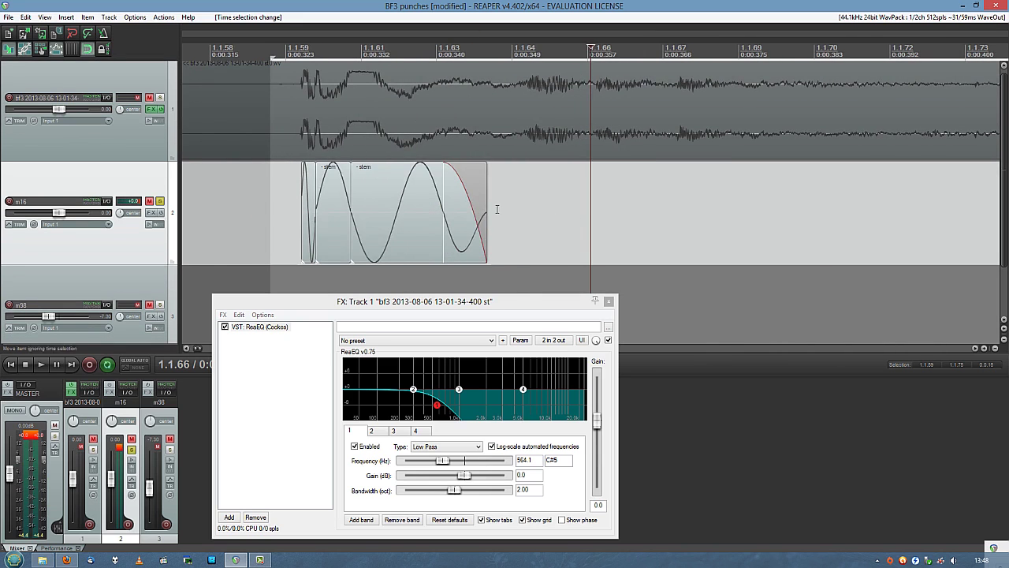
{"action": "left_click_drag", "start_coordinate": [550, 182], "coordinate": [343, 232]}
{"action": "key", "text": "Delete"}
{"action": "key", "text": "space"}
{"action": "scroll", "coordinate": [349, 225], "scroll_direction": "down", "scroll_amount": 4}
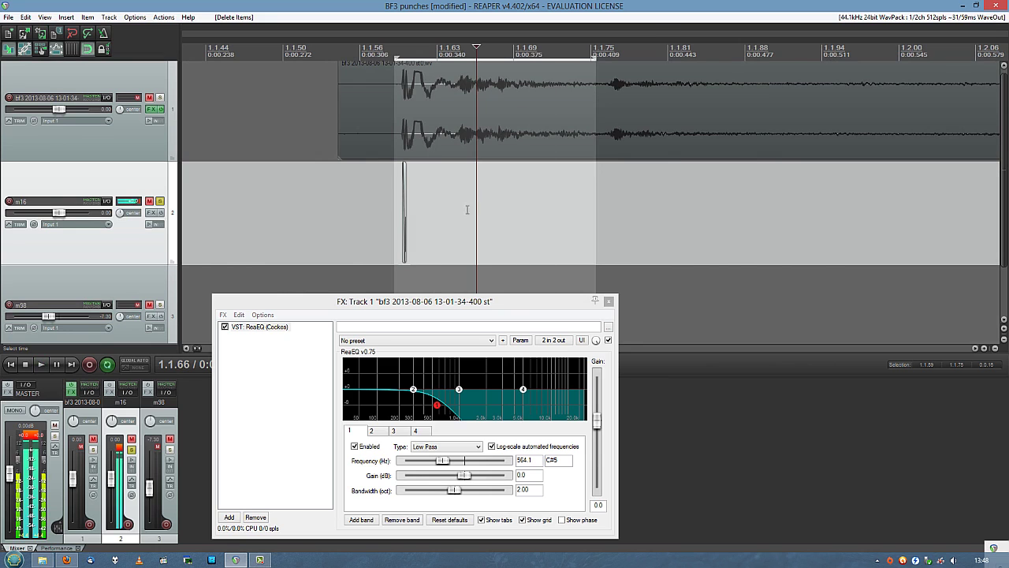
{"action": "key", "text": "ctrl+z"}
{"action": "scroll", "coordinate": [484, 225], "scroll_direction": "down", "scroll_amount": 2}
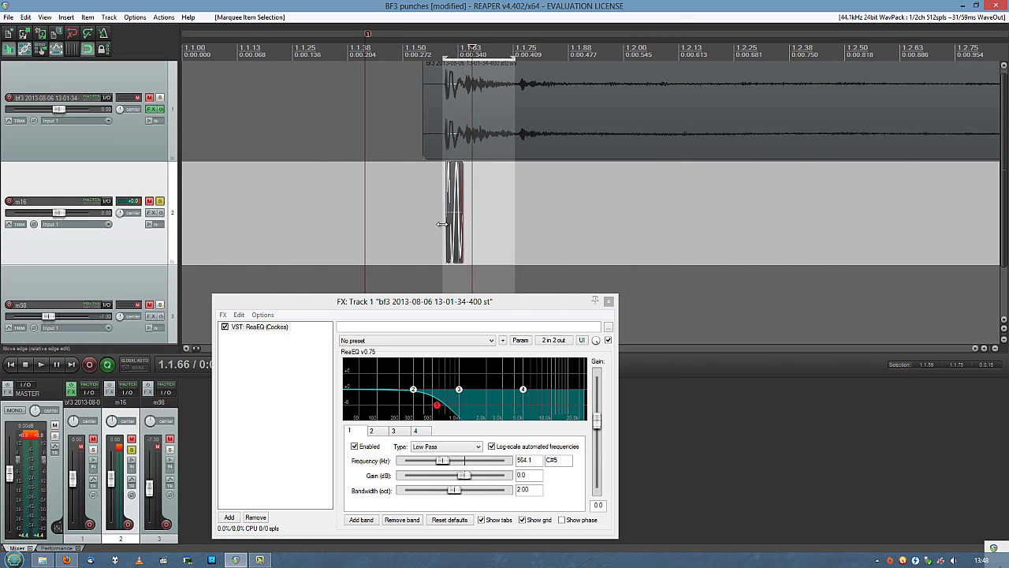
Step: Stop playback, take track m16 off solo, solo track m98 and play its sine stems from about 15.4.94
{"action": "key", "text": "space"}
{"action": "left_click_drag", "start_coordinate": [769, 219], "coordinate": [634, 183]}
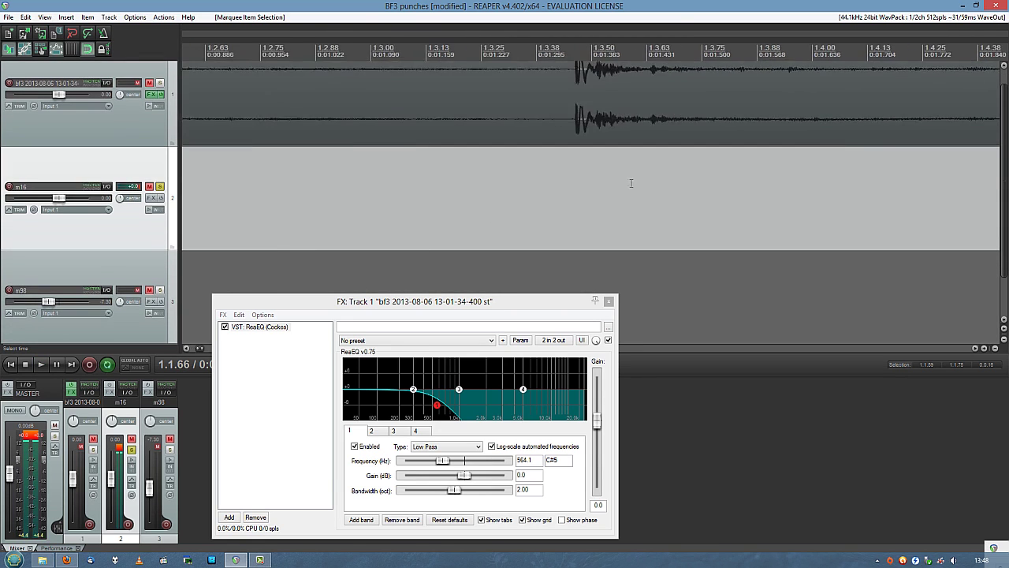
{"action": "scroll", "coordinate": [778, 185], "scroll_direction": "down", "scroll_amount": 4}
{"action": "left_click_drag", "start_coordinate": [777, 184], "coordinate": [293, 167]}
{"action": "scroll", "coordinate": [620, 196], "scroll_direction": "down", "scroll_amount": 3}
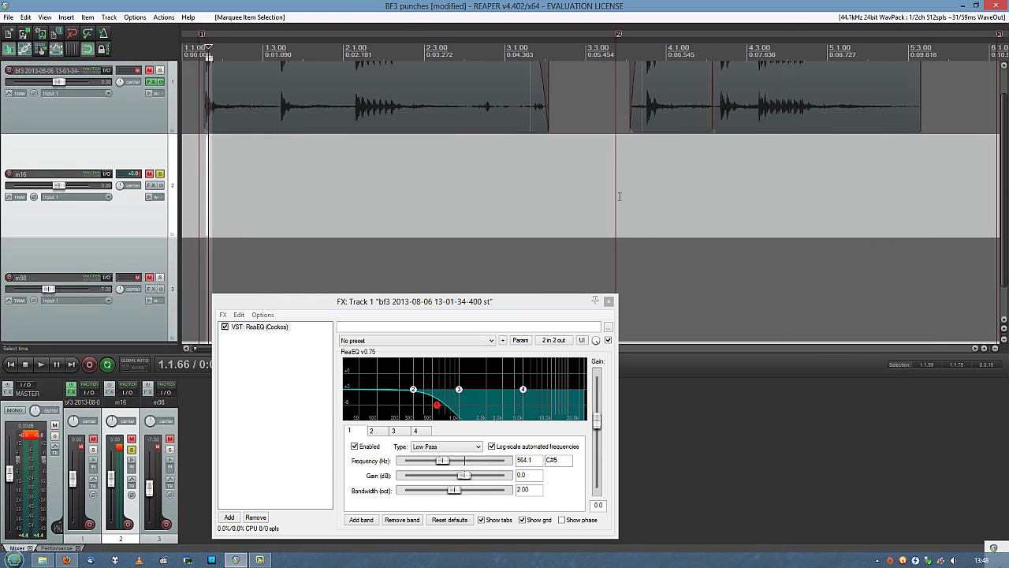
{"action": "left_click_drag", "start_coordinate": [619, 197], "coordinate": [547, 194]}
{"action": "left_click_drag", "start_coordinate": [778, 191], "coordinate": [280, 195]}
{"action": "left_click_drag", "start_coordinate": [757, 205], "coordinate": [442, 211]}
{"action": "left_click_drag", "start_coordinate": [662, 213], "coordinate": [217, 216]}
{"action": "mouse_move", "coordinate": [808, 143]}
{"action": "left_mouse_down"}
{"action": "mouse_move", "coordinate": [600, 123]}
{"action": "mouse_move", "coordinate": [505, 103]}
{"action": "left_mouse_up"}
{"action": "left_click", "coordinate": [160, 143]}
{"action": "left_click", "coordinate": [159, 246]}
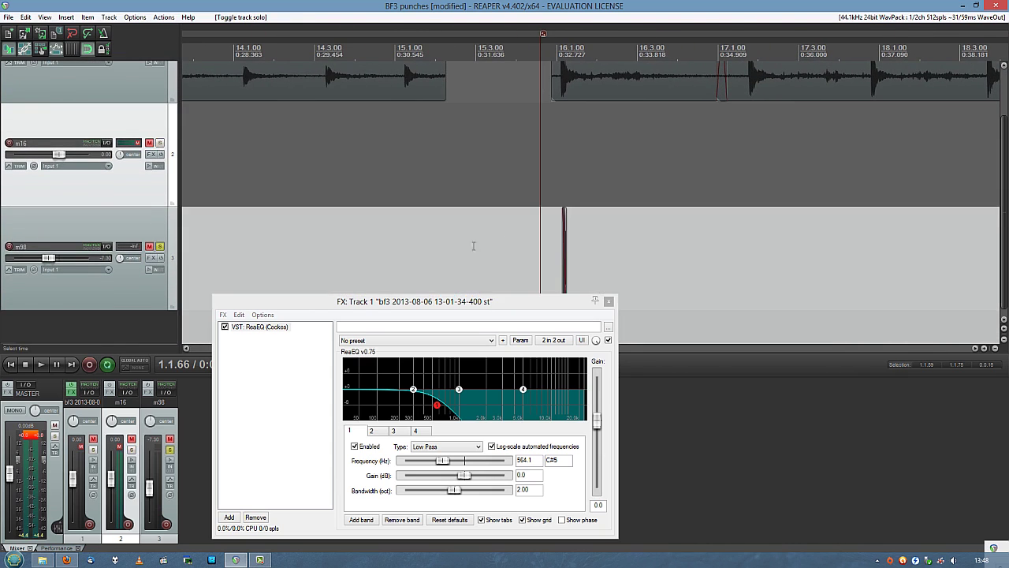
{"action": "left_click", "coordinate": [554, 245]}
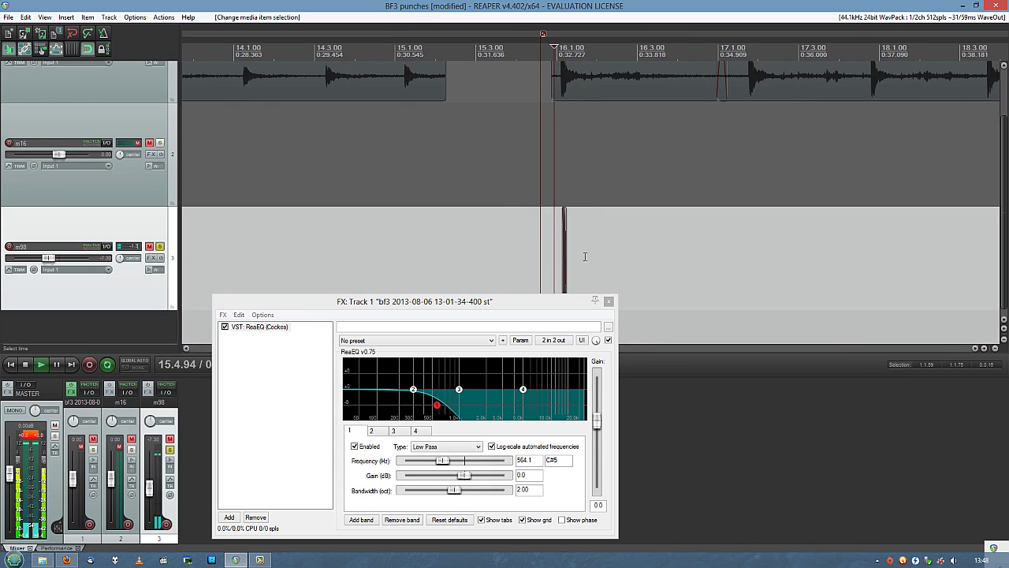
Step: Close the ReaEQ window and examine the sine stem cycles on track m98 just after 16.1.13
{"action": "scroll", "coordinate": [580, 261], "scroll_direction": "up", "scroll_amount": 5}
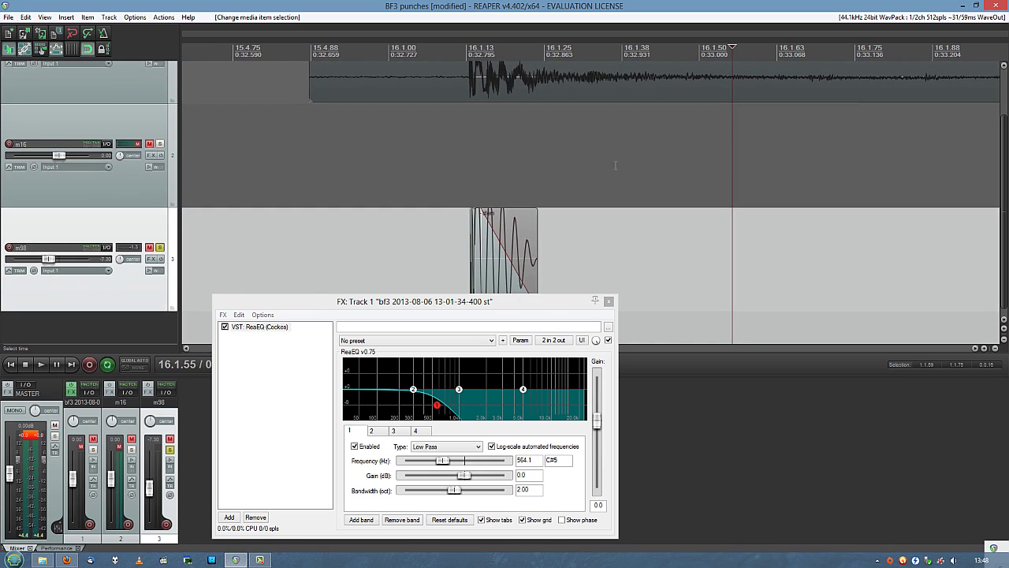
{"action": "left_click", "coordinate": [610, 302]}
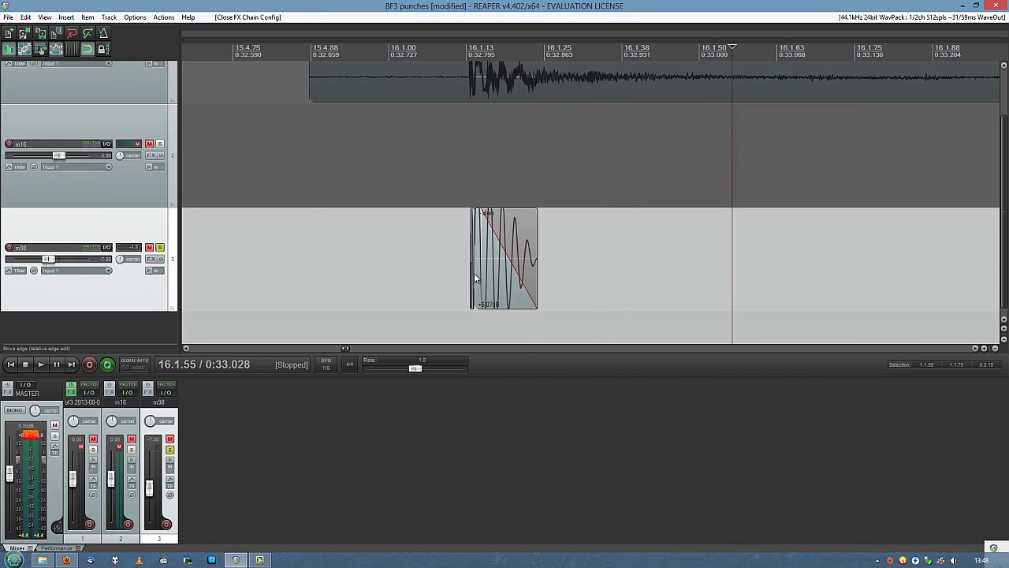
{"action": "scroll", "coordinate": [475, 274], "scroll_direction": "up", "scroll_amount": 1}
{"action": "left_click", "coordinate": [250, 296]}
{"action": "scroll", "coordinate": [252, 290], "scroll_direction": "up", "scroll_amount": 5}
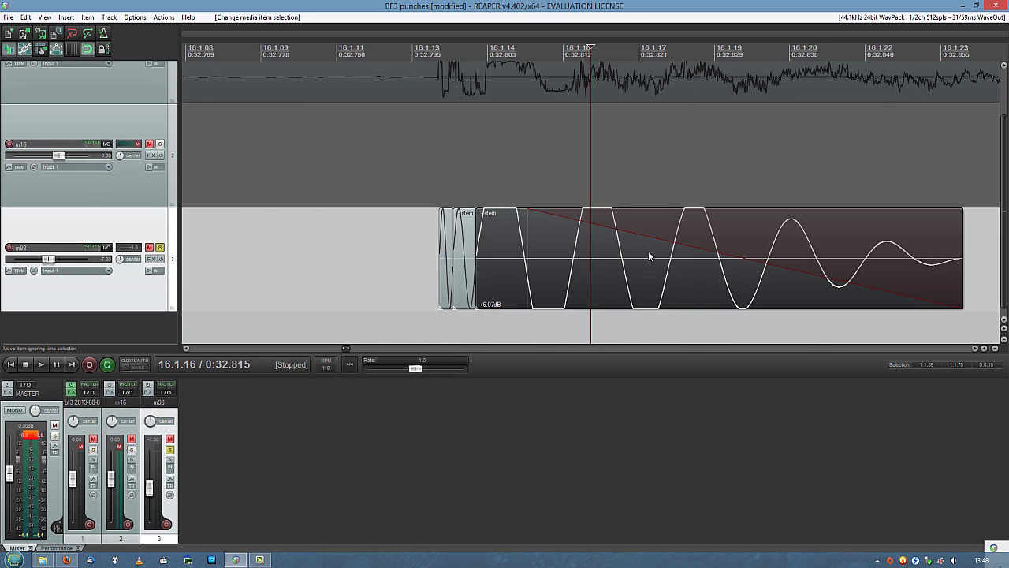
{"action": "scroll", "coordinate": [635, 248], "scroll_direction": "down", "scroll_amount": 3}
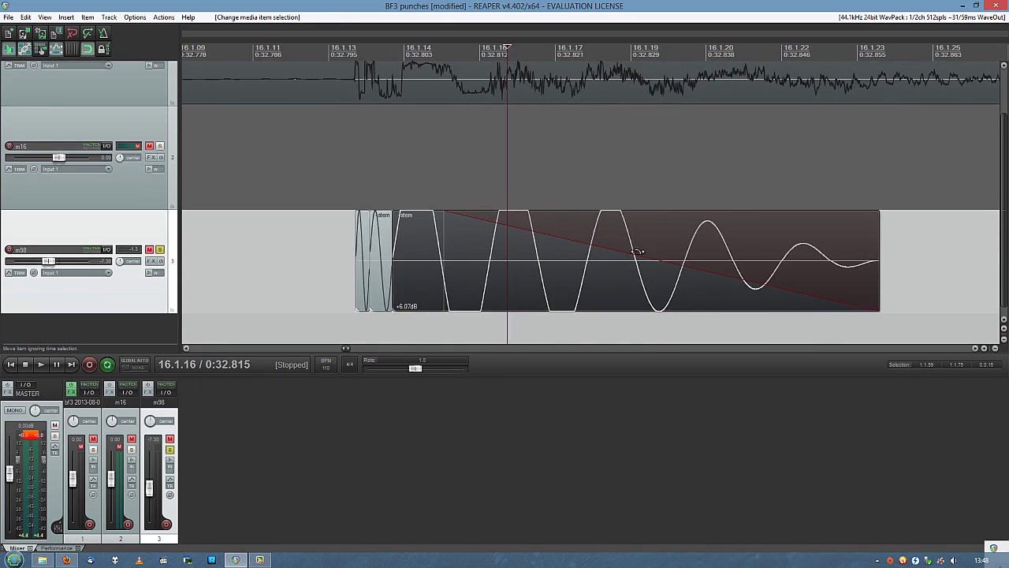
{"action": "left_click_drag", "start_coordinate": [570, 266], "coordinate": [619, 263]}
{"action": "left_click_drag", "start_coordinate": [725, 261], "coordinate": [701, 263]}
Step: Play the sine stems on track m98 from 16.1.08 and stop playback
{"action": "scroll", "coordinate": [591, 236], "scroll_direction": "down", "scroll_amount": 3}
{"action": "left_click", "coordinate": [538, 190]}
{"action": "key", "text": "space"}
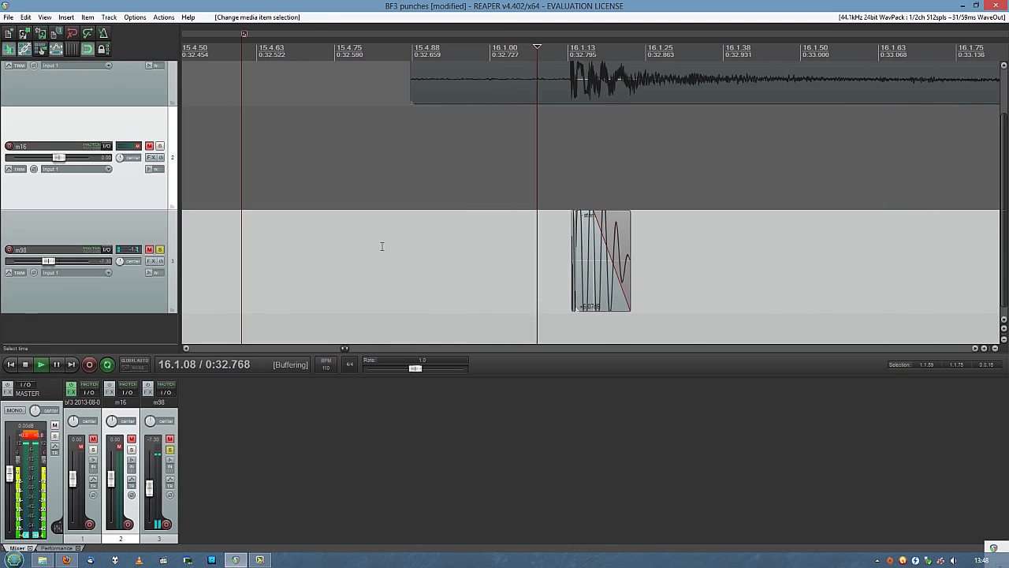
{"action": "scroll", "coordinate": [500, 243], "scroll_direction": "down", "scroll_amount": 4}
{"action": "key", "text": "space"}
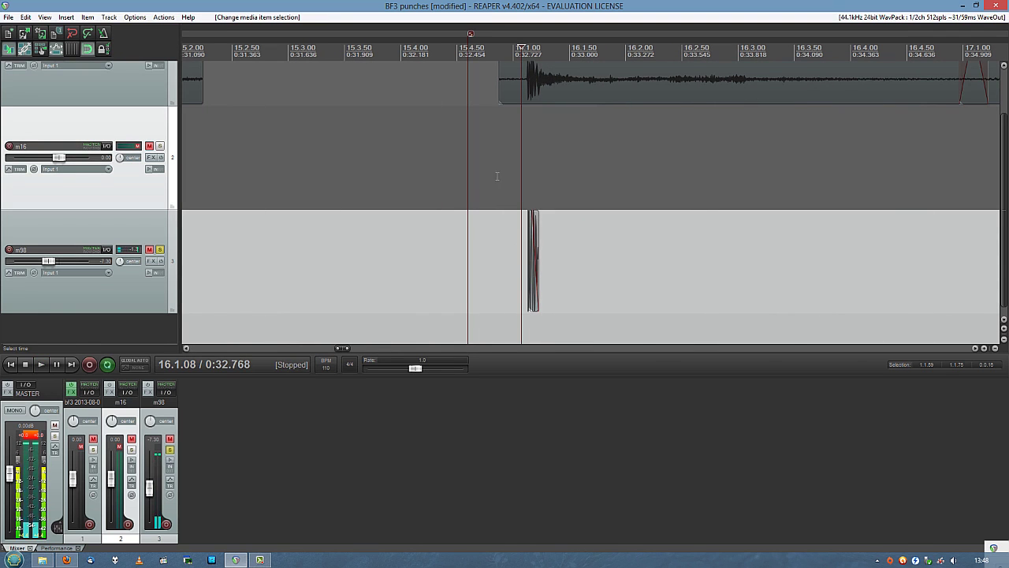
Step: Raise track m16's volume to about 1.15 dB and take track m98 off solo
{"action": "scroll", "coordinate": [5, 237], "scroll_direction": "up", "scroll_amount": 2}
{"action": "scroll", "coordinate": [24, 215], "scroll_direction": "up", "scroll_amount": 1}
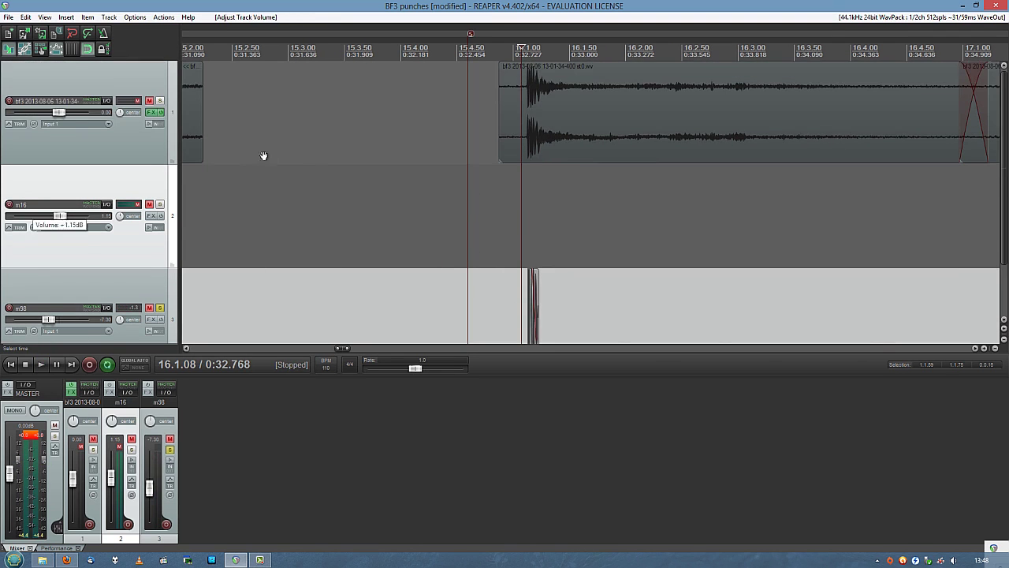
{"action": "scroll", "coordinate": [263, 155], "scroll_direction": "left", "scroll_amount": 4}
{"action": "scroll", "coordinate": [217, 248], "scroll_direction": "up", "scroll_amount": 2}
{"action": "left_click", "coordinate": [160, 253]}
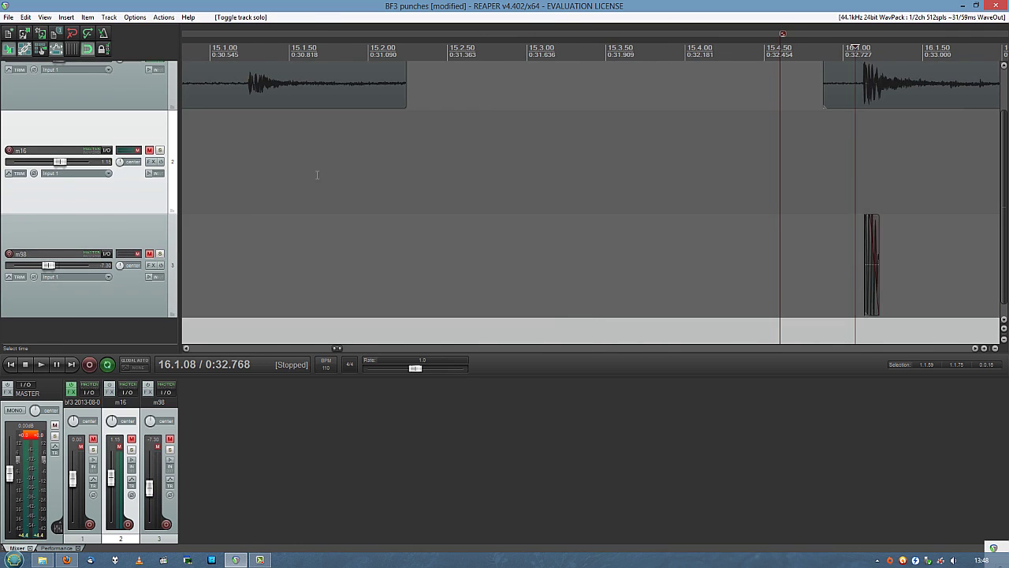
Step: Return to the first punch at the project start, unmute the recorded punch track and listen to it within the time selection
{"action": "scroll", "coordinate": [313, 190], "scroll_direction": "down", "scroll_amount": 3}
{"action": "left_click_drag", "start_coordinate": [368, 179], "coordinate": [733, 203]}
{"action": "left_click_drag", "start_coordinate": [315, 185], "coordinate": [766, 205]}
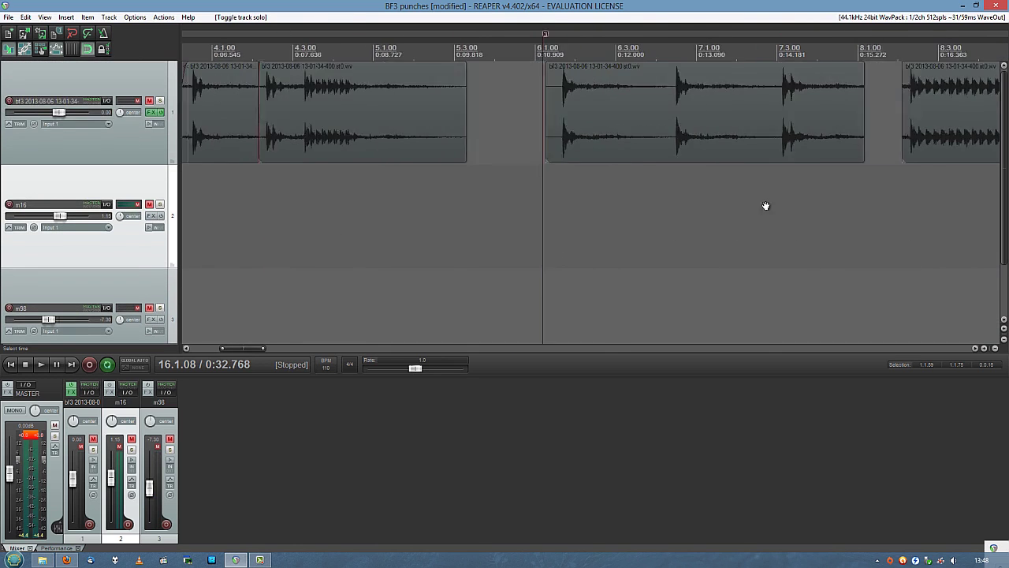
{"action": "left_click_drag", "start_coordinate": [297, 223], "coordinate": [744, 251]}
{"action": "scroll", "coordinate": [220, 150], "scroll_direction": "up", "scroll_amount": 8}
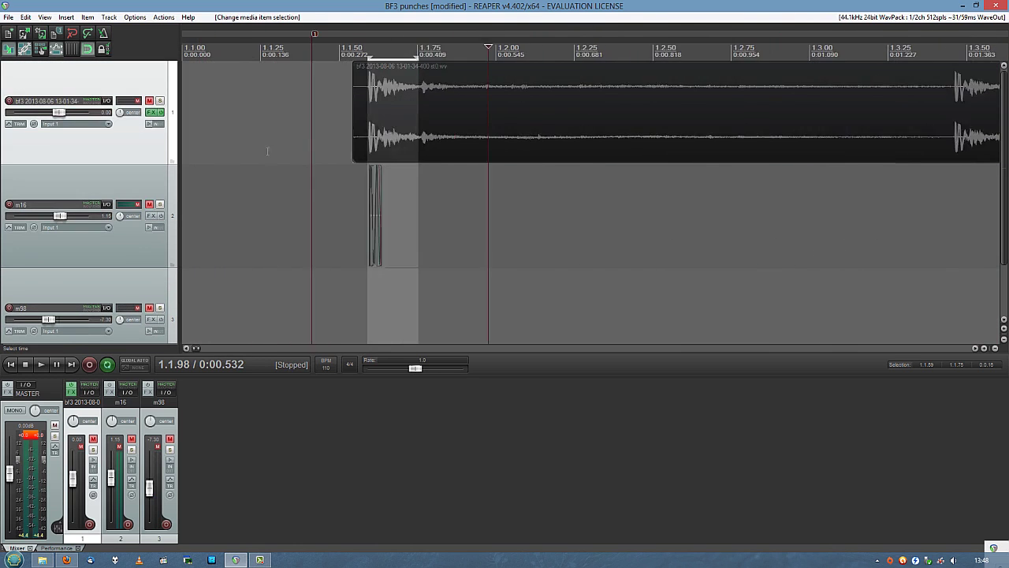
{"action": "left_click", "coordinate": [376, 148]}
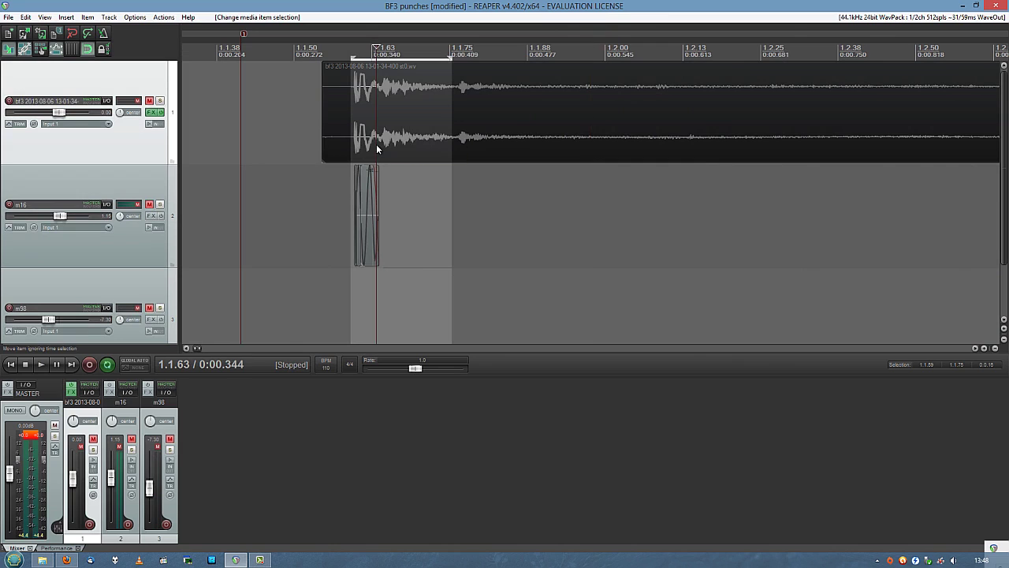
{"action": "left_click", "coordinate": [149, 101]}
{"action": "key", "text": "space"}
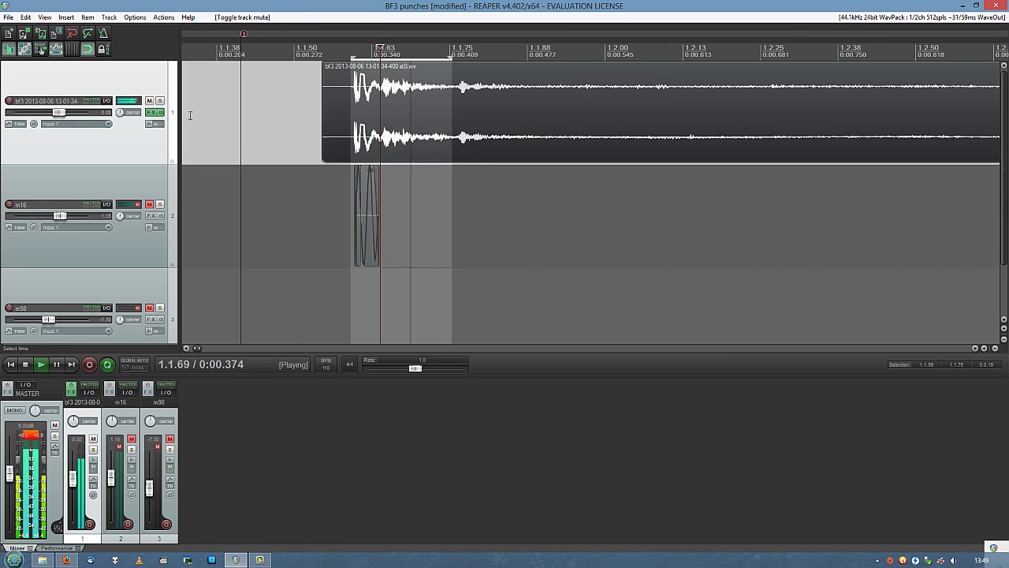
{"action": "key", "text": "space"}
Step: Bypass the punch track's effects, move the time selection's start to 1.1.64 and play the punch's tail
{"action": "left_click", "coordinate": [160, 113]}
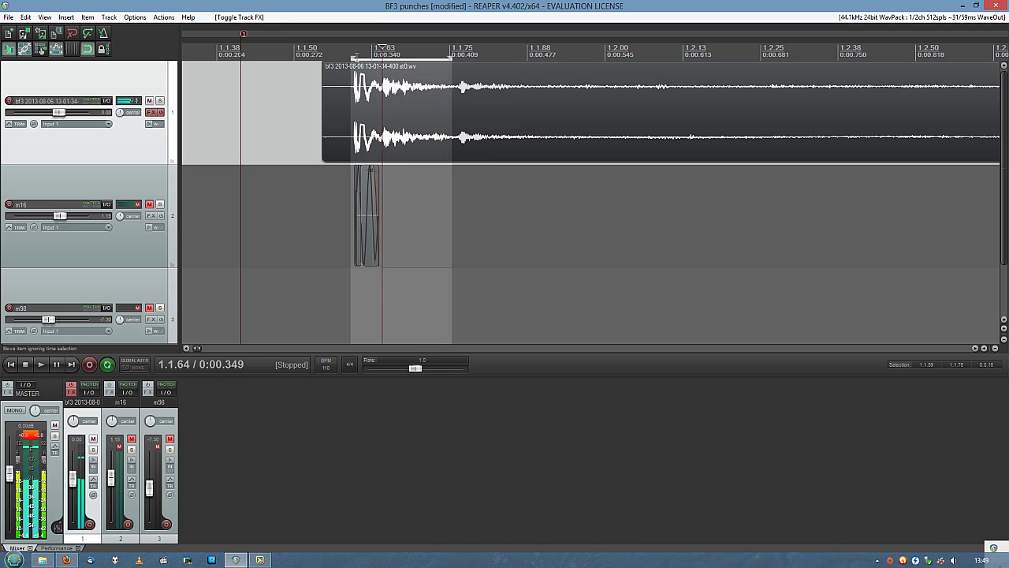
{"action": "left_click_drag", "start_coordinate": [354, 58], "coordinate": [383, 58]}
{"action": "key", "text": "space"}
{"action": "scroll", "coordinate": [614, 113], "scroll_direction": "up", "scroll_amount": 3}
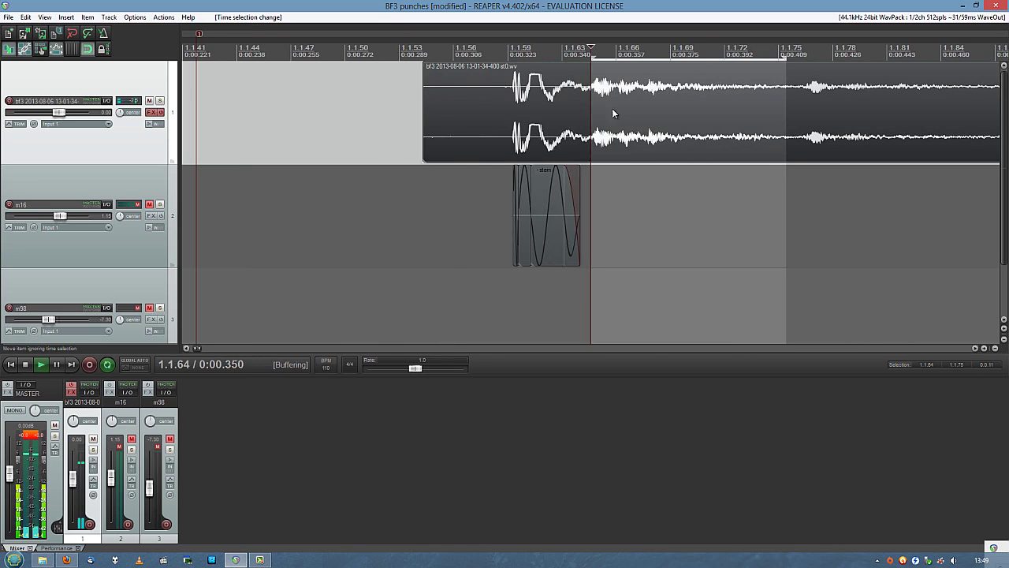
Step: Extend the time selection to end at 1.1.90, fine-tune its start around 1.1.64 during playback, and stop
{"action": "left_click_drag", "start_coordinate": [784, 64], "coordinate": [938, 64]}
{"action": "scroll", "coordinate": [705, 122], "scroll_direction": "down", "scroll_amount": 3}
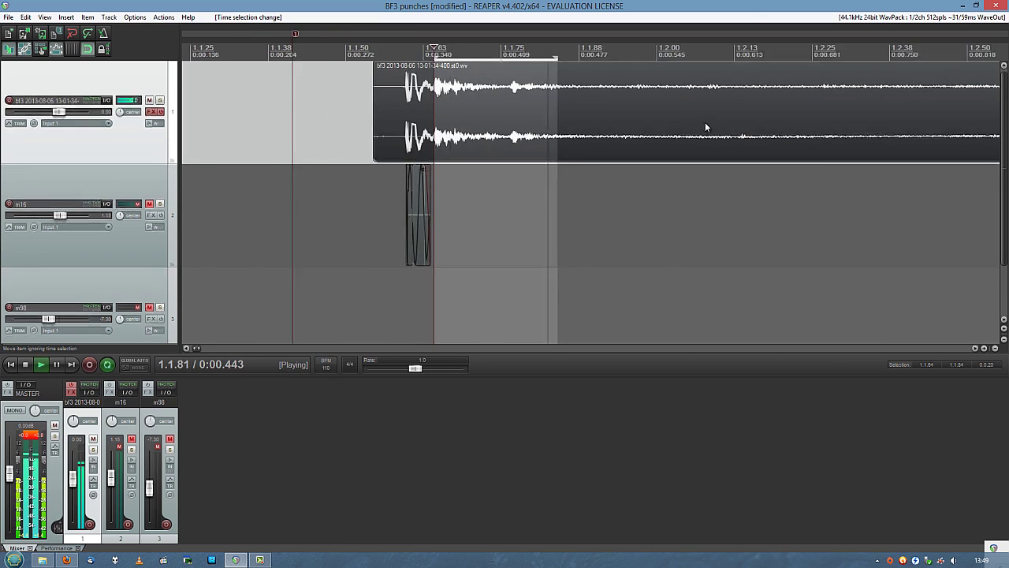
{"action": "scroll", "coordinate": [706, 127], "scroll_direction": "right", "scroll_amount": 1}
{"action": "left_click_drag", "start_coordinate": [525, 59], "coordinate": [563, 58]}
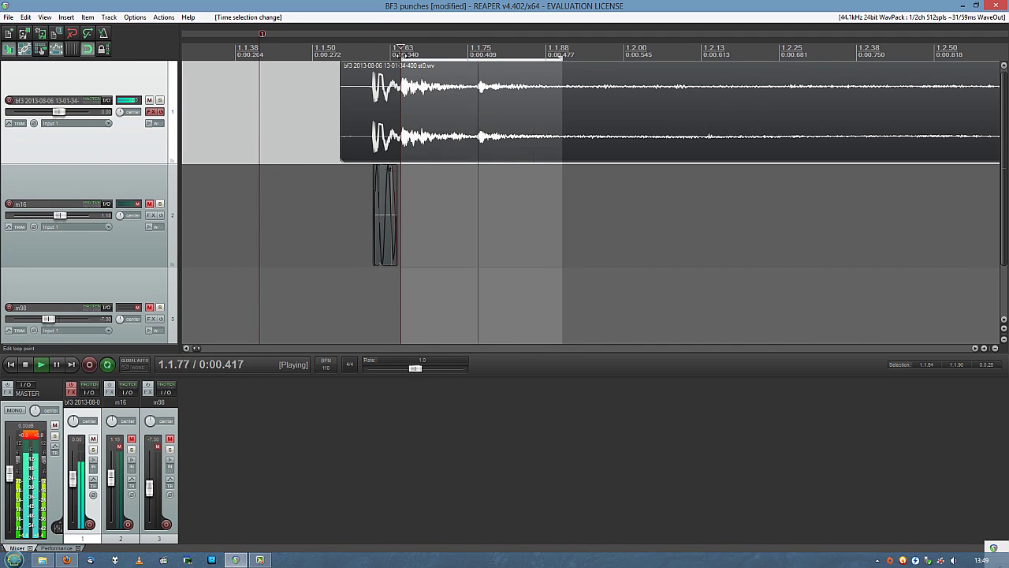
{"action": "left_click_drag", "start_coordinate": [402, 57], "coordinate": [397, 57]}
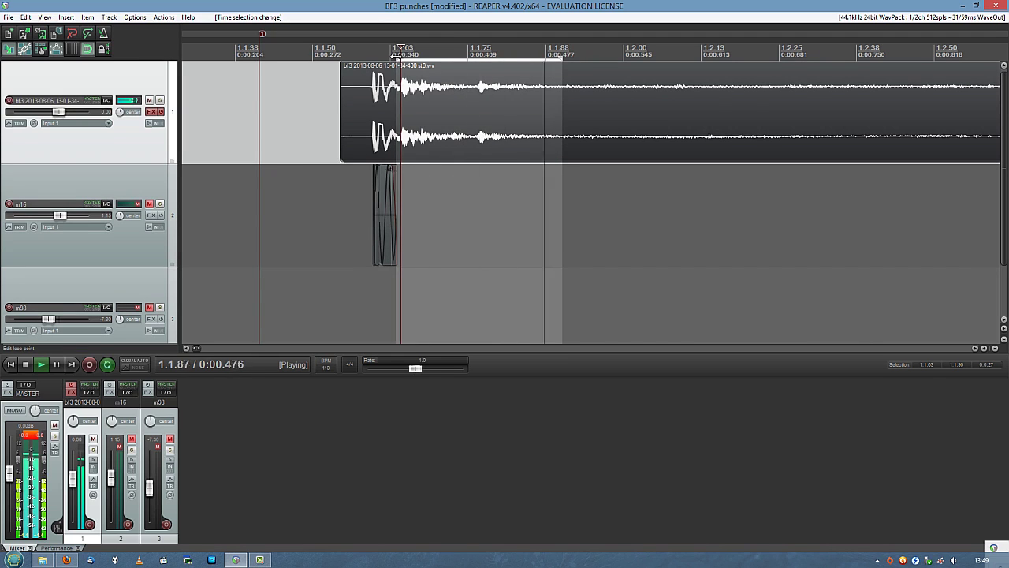
{"action": "scroll", "coordinate": [483, 119], "scroll_direction": "up", "scroll_amount": 6}
{"action": "key", "text": "space"}
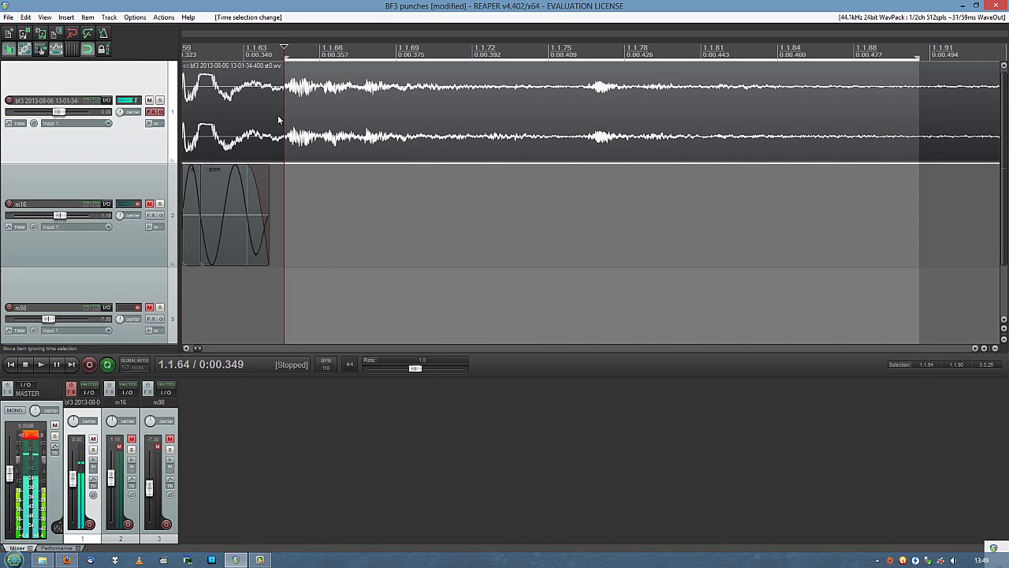
Step: Copy the selected area of the punch item and paste it into a new project tab
{"action": "scroll", "coordinate": [287, 106], "scroll_direction": "up", "scroll_amount": 4}
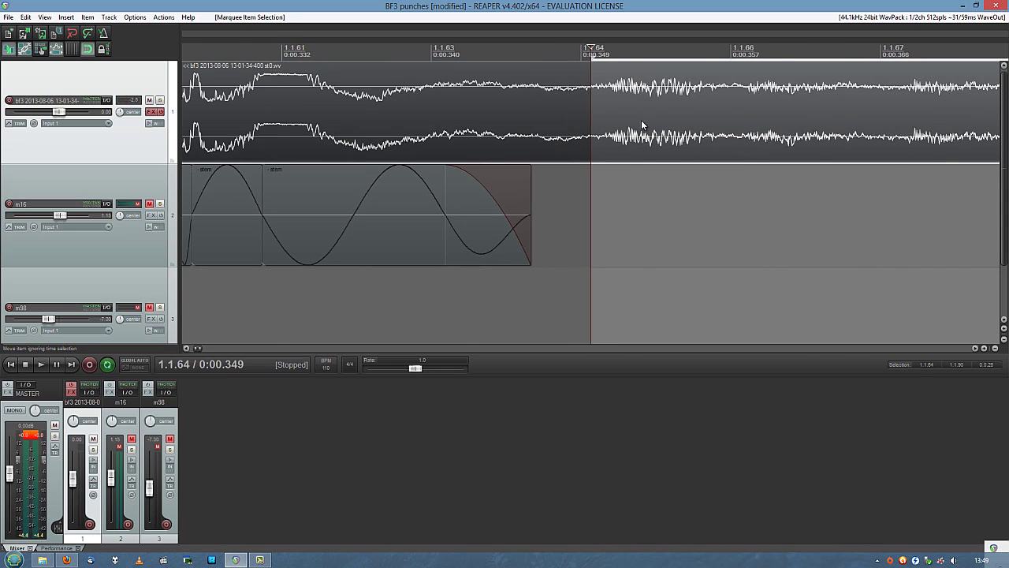
{"action": "right_click", "coordinate": [650, 100]}
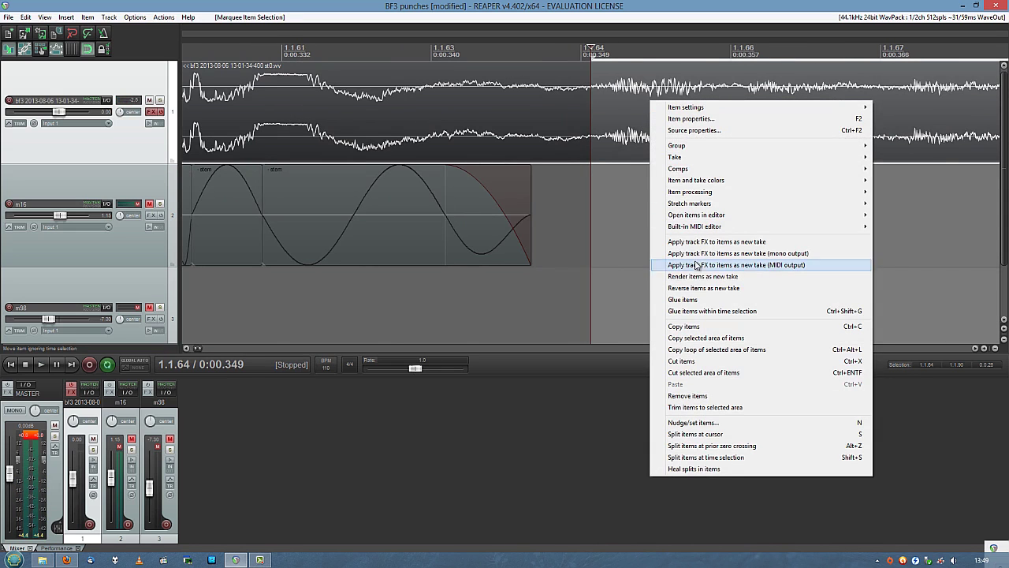
{"action": "left_click", "coordinate": [706, 338]}
{"action": "key", "text": "ctrl+t"}
{"action": "key", "text": "ctrl+v"}
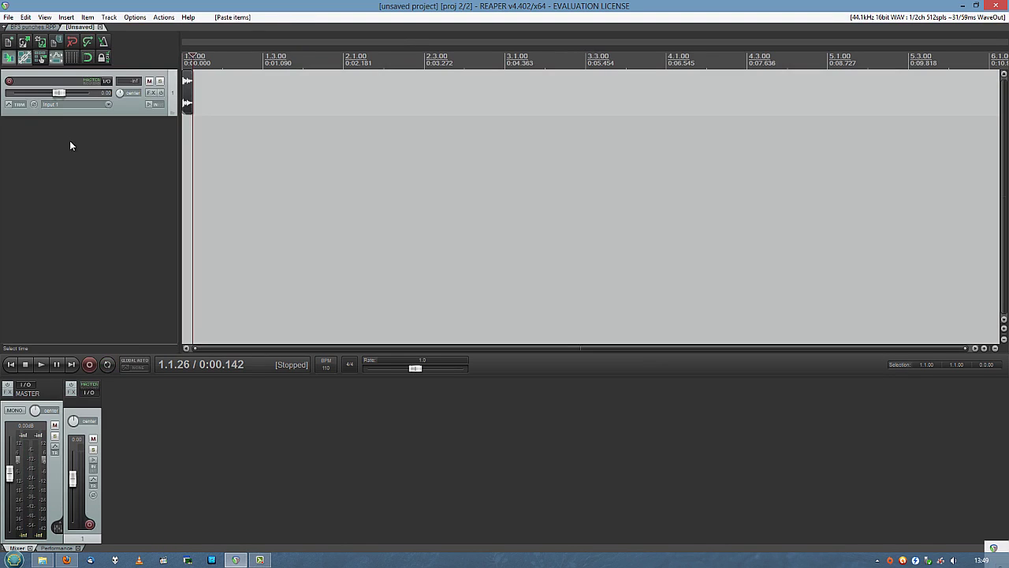
Step: Name the new project's track "m16 mech"
{"action": "left_click", "coordinate": [49, 80]}
{"action": "type", "text": "m16 mech"}
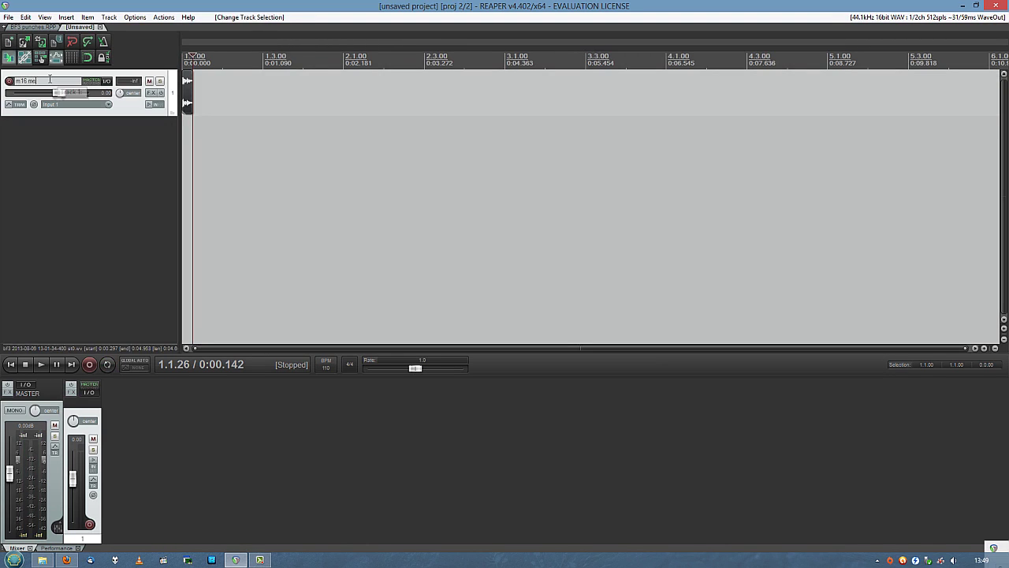
{"action": "key", "text": "Return"}
Step: Switch to the file explorer, recheck the first punch's attack and stems in the BF3 punches project, and return to the explorer
{"action": "left_click", "coordinate": [44, 561]}
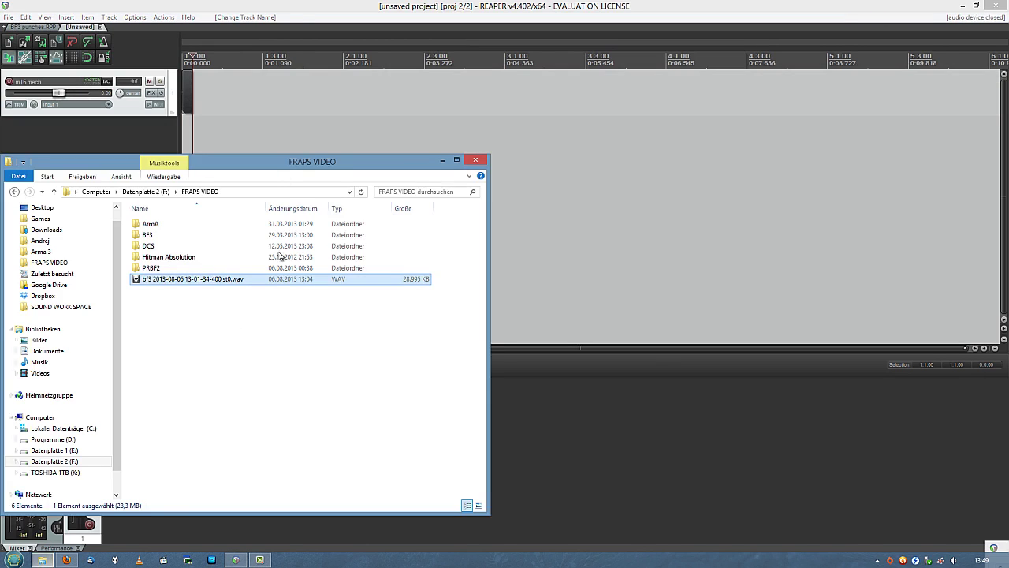
{"action": "left_click_drag", "start_coordinate": [267, 174], "coordinate": [605, 172]}
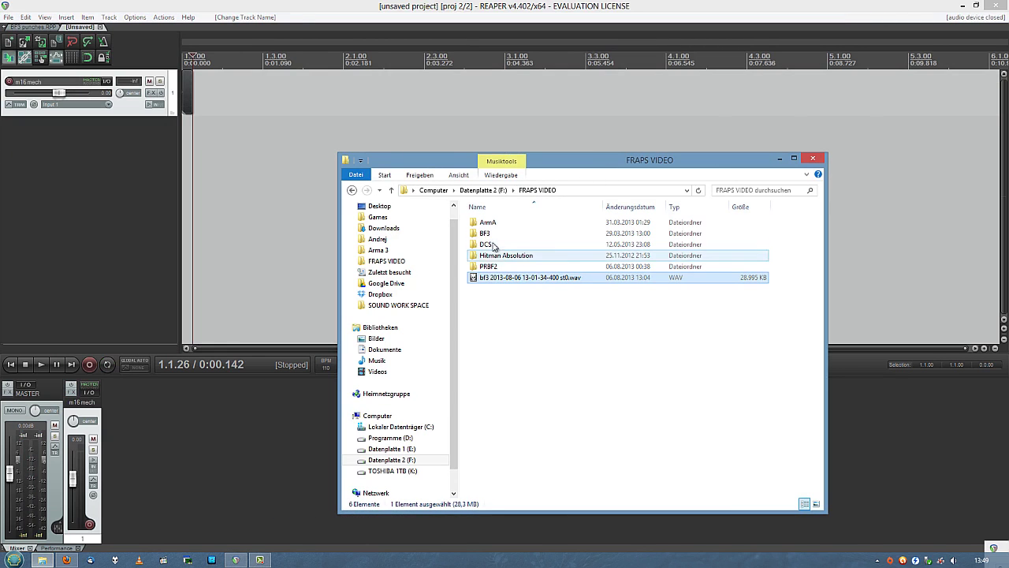
{"action": "left_click", "coordinate": [34, 27]}
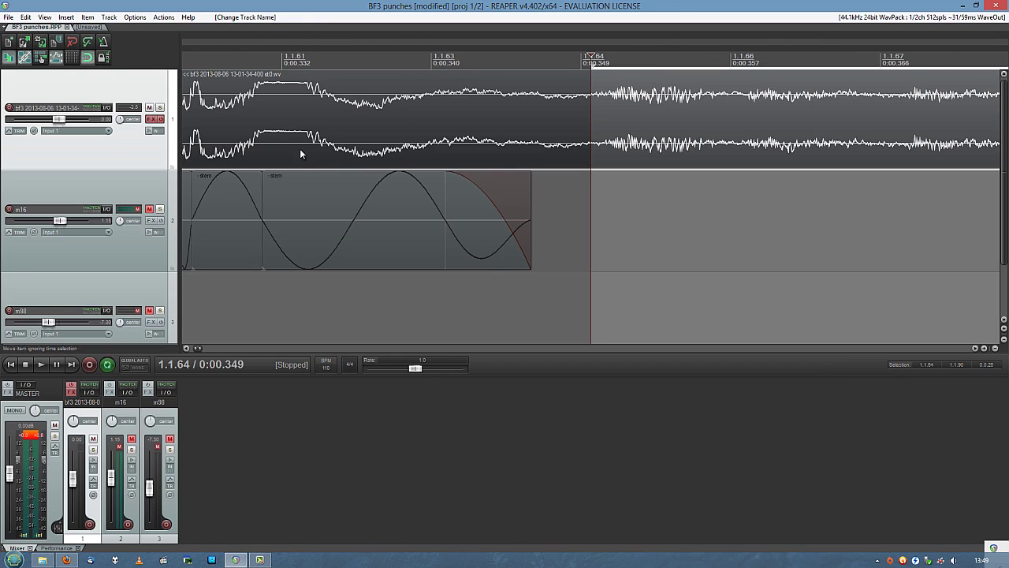
{"action": "scroll", "coordinate": [542, 177], "scroll_direction": "up", "scroll_amount": 4}
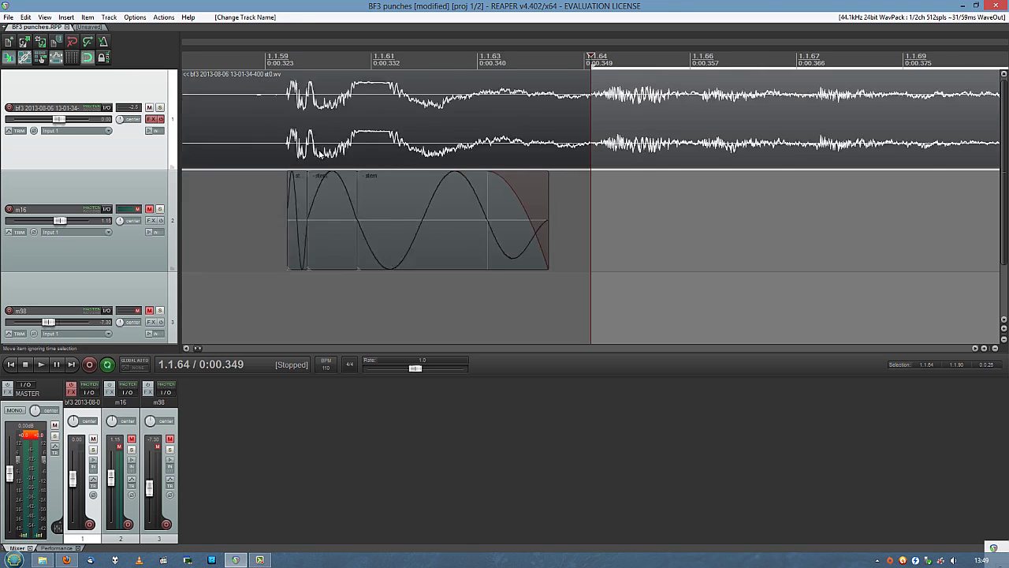
{"action": "left_click", "coordinate": [86, 28]}
{"action": "left_click", "coordinate": [49, 563]}
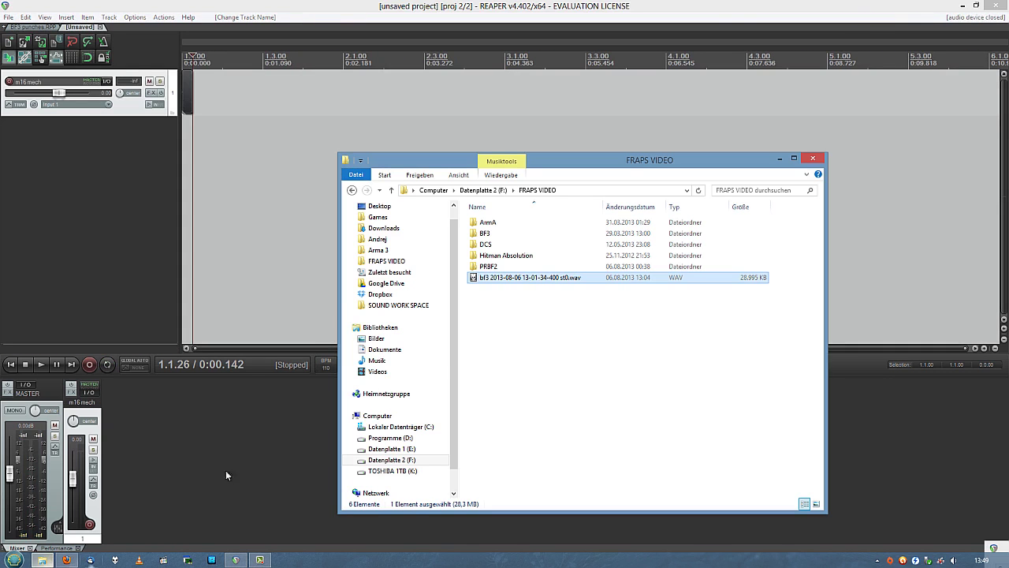
{"action": "scroll", "coordinate": [410, 423], "scroll_direction": "down", "scroll_amount": 1}
{"action": "left_click", "coordinate": [392, 416]}
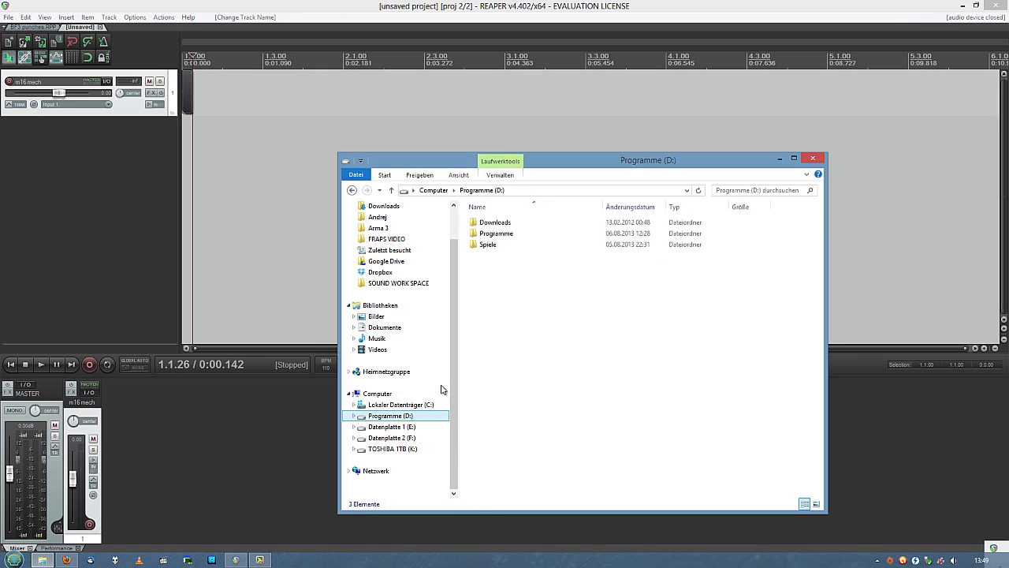
{"action": "double_click", "coordinate": [488, 247]}
{"action": "double_click", "coordinate": [505, 229]}
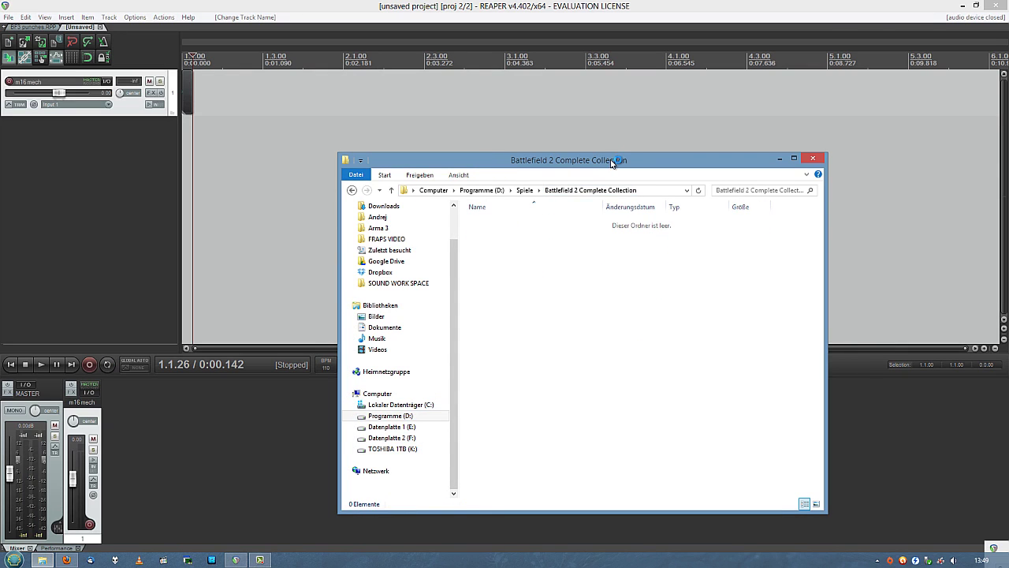
{"action": "left_click_drag", "start_coordinate": [612, 163], "coordinate": [670, 162]}
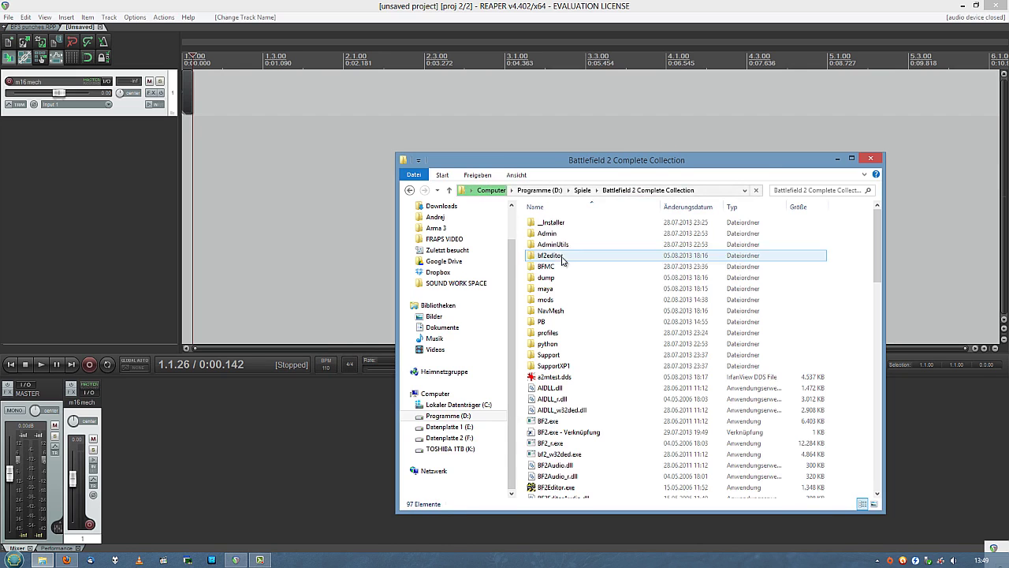
Step: Go to the SOUND WORK SPACE favourite and open its PR 1.0 Weapons folder
{"action": "left_click", "coordinate": [452, 284]}
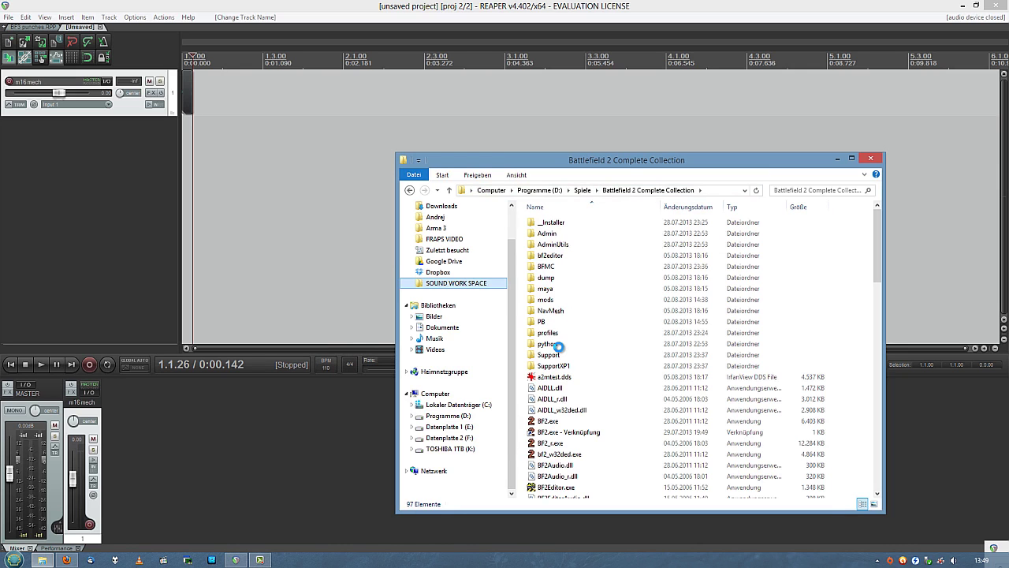
{"action": "key", "text": "super+e"}
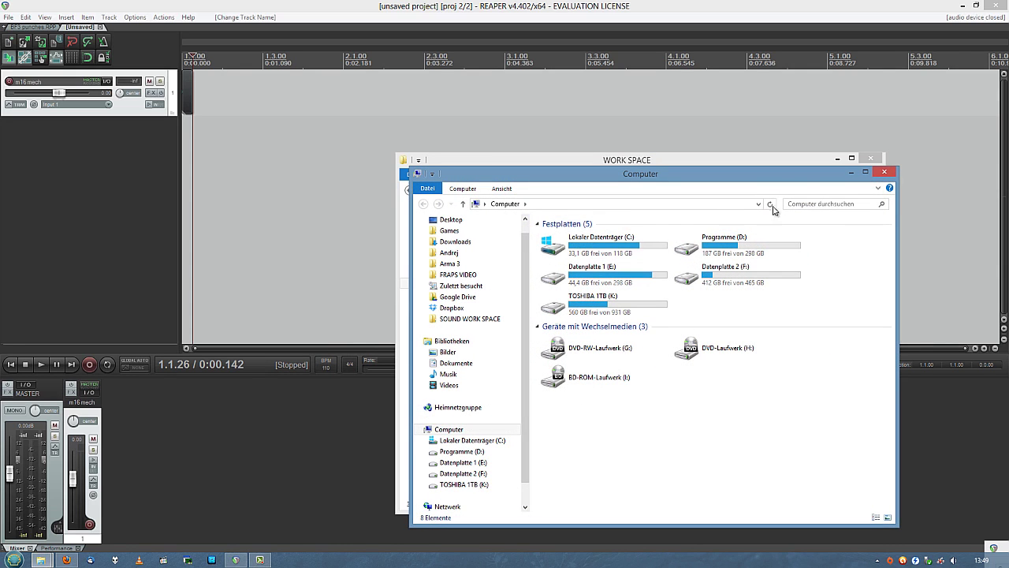
{"action": "left_click", "coordinate": [884, 172]}
{"action": "left_click", "coordinate": [583, 355]}
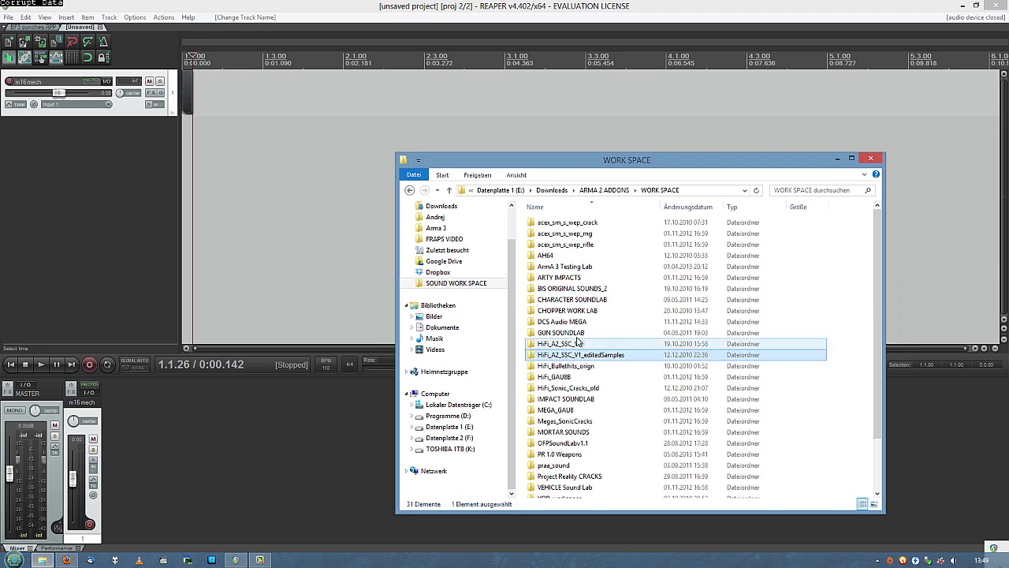
{"action": "mouse_move", "coordinate": [574, 306]}
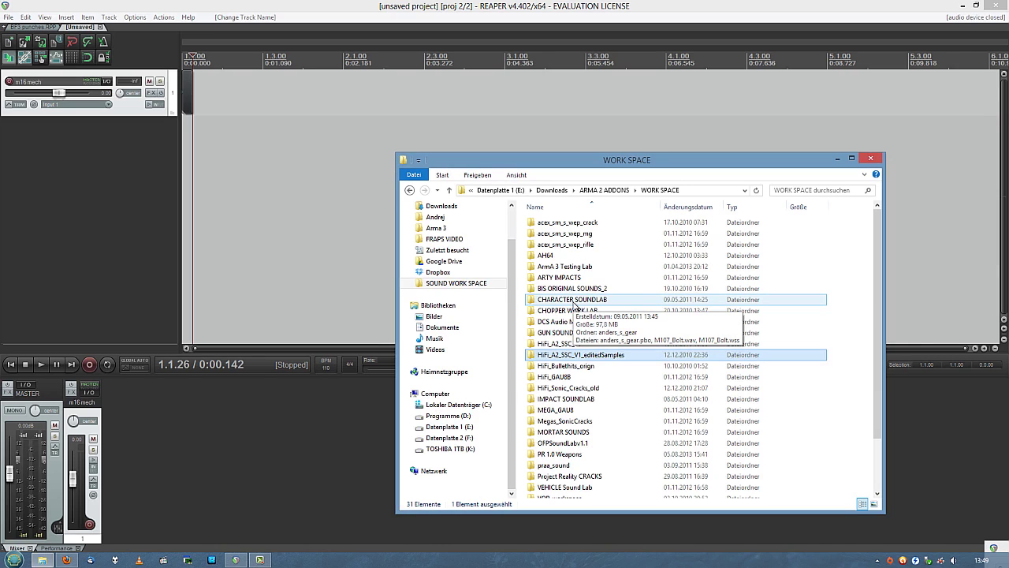
{"action": "left_click", "coordinate": [571, 304]}
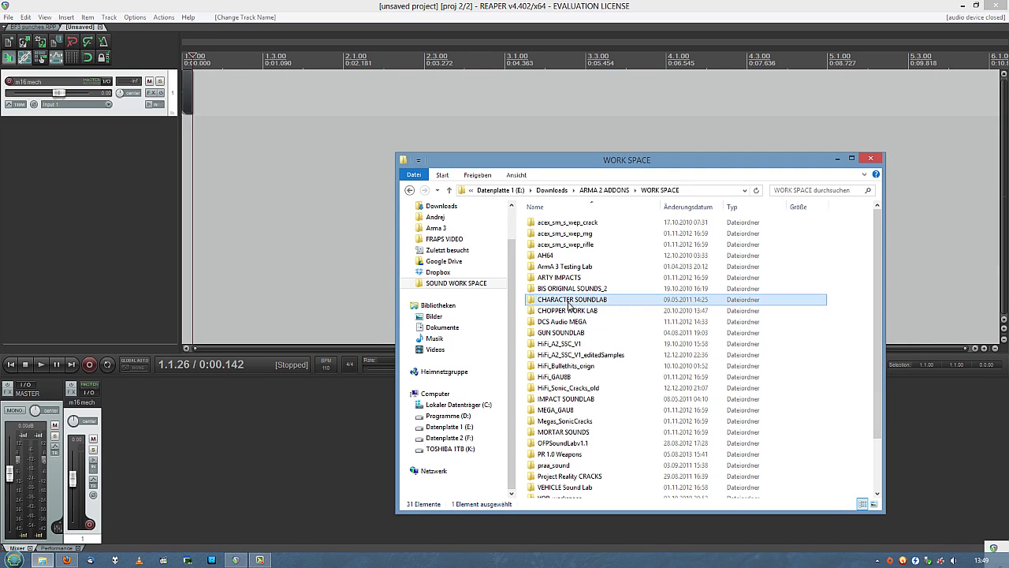
{"action": "key", "text": "p"}
{"action": "key", "text": "Return"}
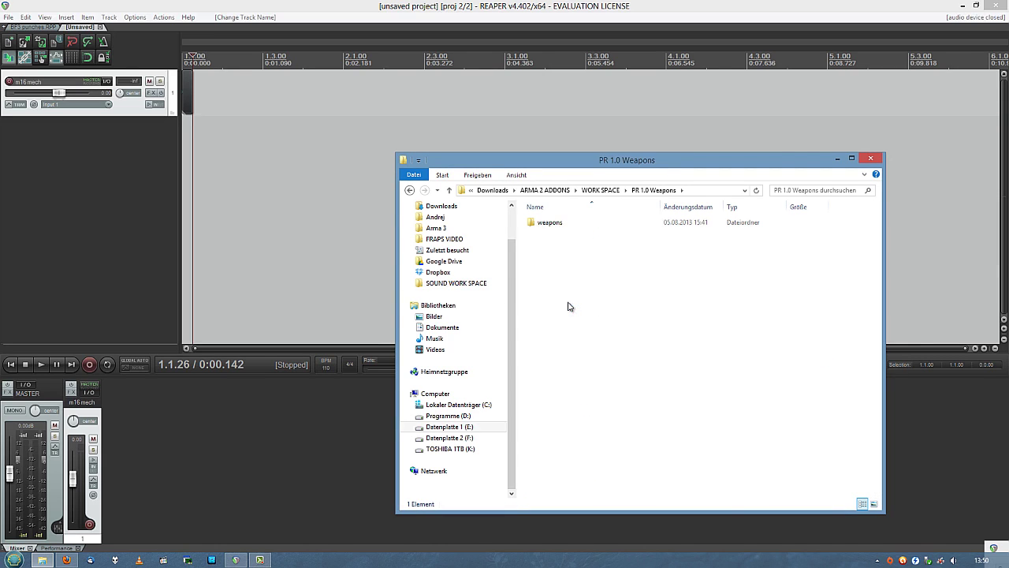
Step: Open the handheld folder inside the weapons folder
{"action": "key", "text": "Down"}
{"action": "key", "text": "Return"}
{"action": "key", "text": "Down"}
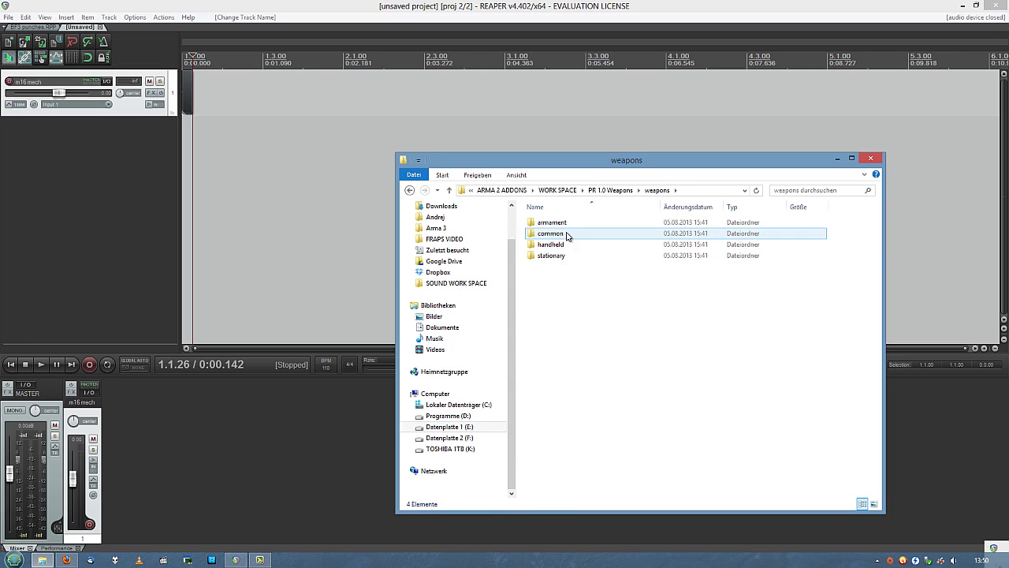
{"action": "left_click", "coordinate": [565, 224]}
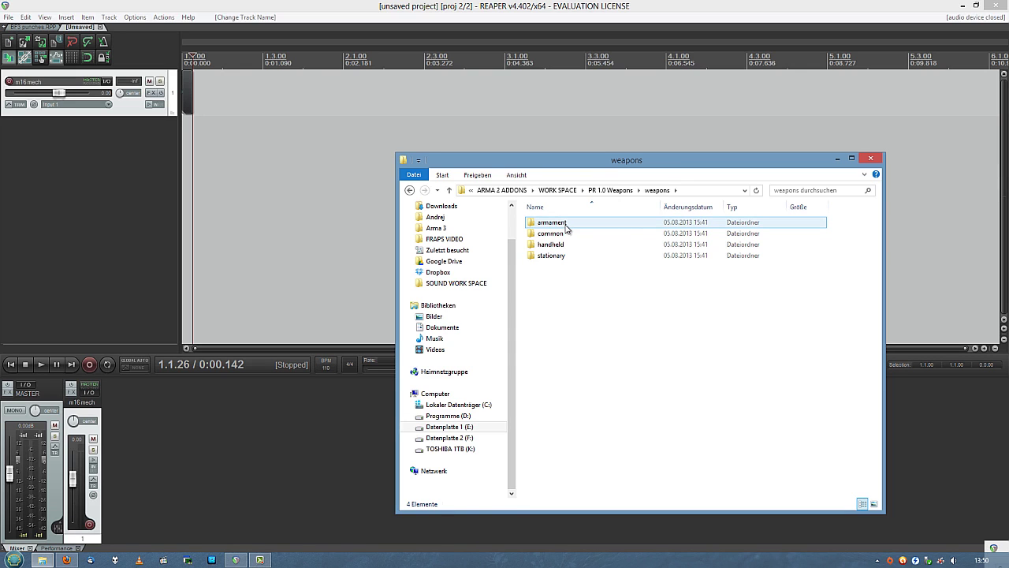
{"action": "left_click", "coordinate": [564, 246]}
{"action": "double_click", "coordinate": [565, 244]}
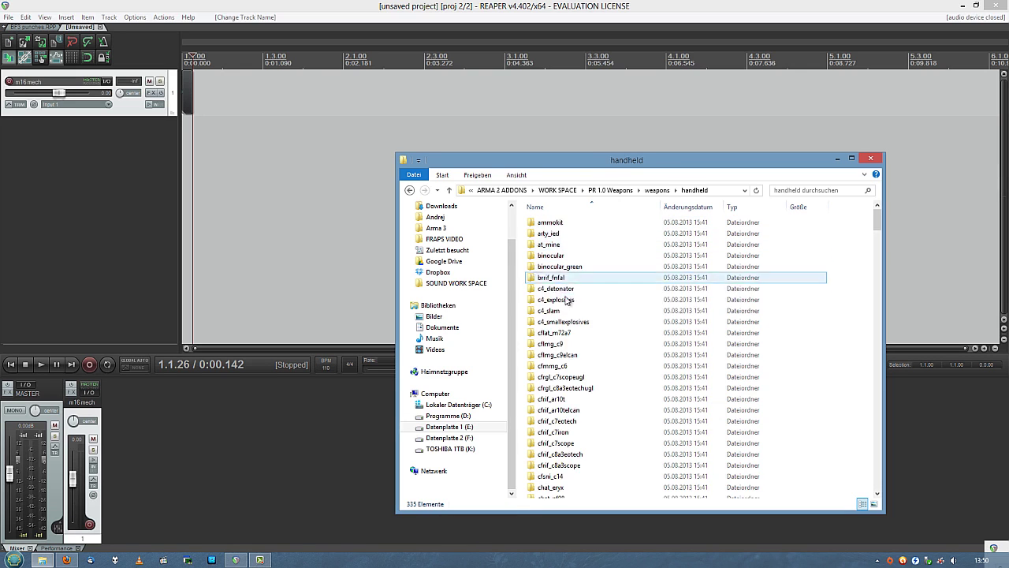
Step: Find the usrif_m16a4 folder among the US rifles, check it for sound files, and return to the handheld folder
{"action": "scroll", "coordinate": [601, 330], "scroll_direction": "down", "scroll_amount": 7}
{"action": "left_click_drag", "start_coordinate": [879, 237], "coordinate": [869, 437]}
{"action": "scroll", "coordinate": [871, 441], "scroll_direction": "down", "scroll_amount": 15}
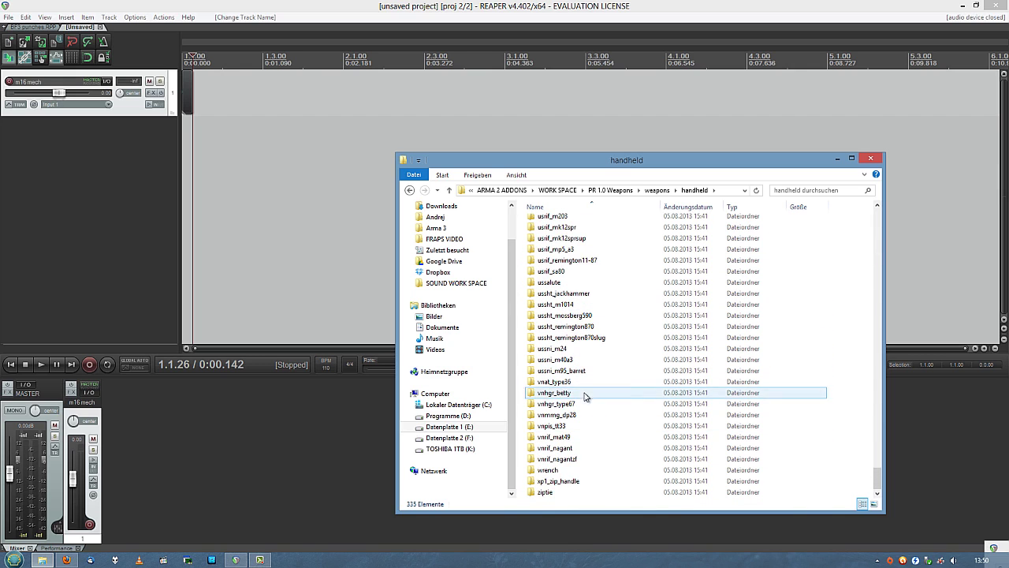
{"action": "left_click", "coordinate": [579, 271]}
{"action": "scroll", "coordinate": [578, 276], "scroll_direction": "up", "scroll_amount": 3}
{"action": "scroll", "coordinate": [578, 276], "scroll_direction": "up", "scroll_amount": 3}
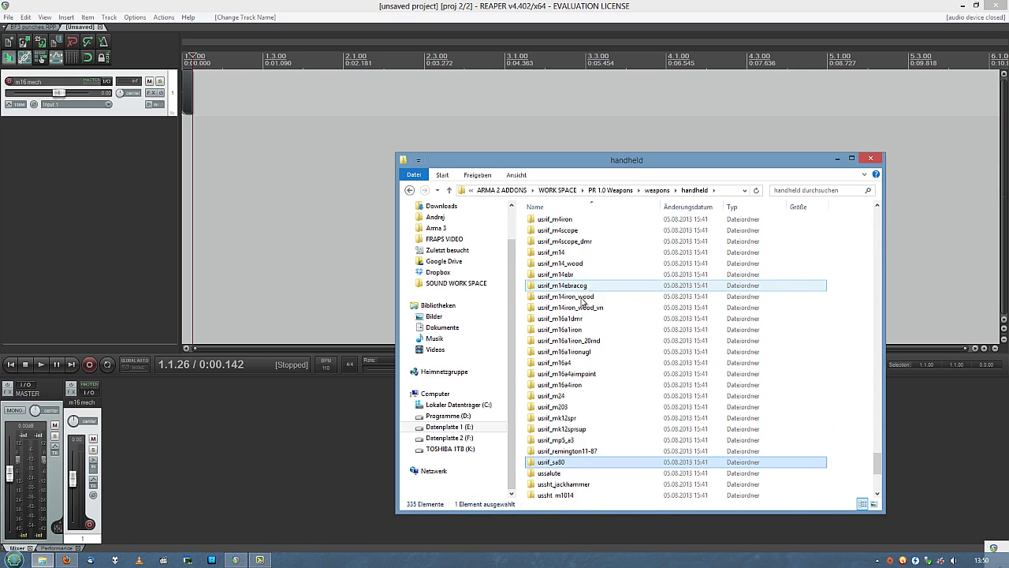
{"action": "scroll", "coordinate": [580, 260], "scroll_direction": "down", "scroll_amount": 1}
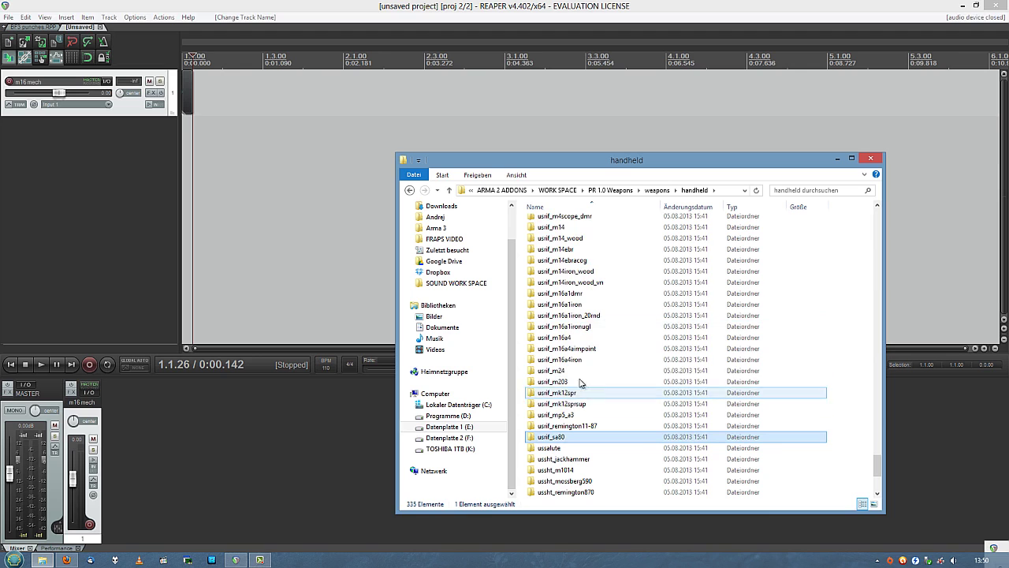
{"action": "left_click", "coordinate": [582, 306]}
{"action": "double_click", "coordinate": [575, 338]}
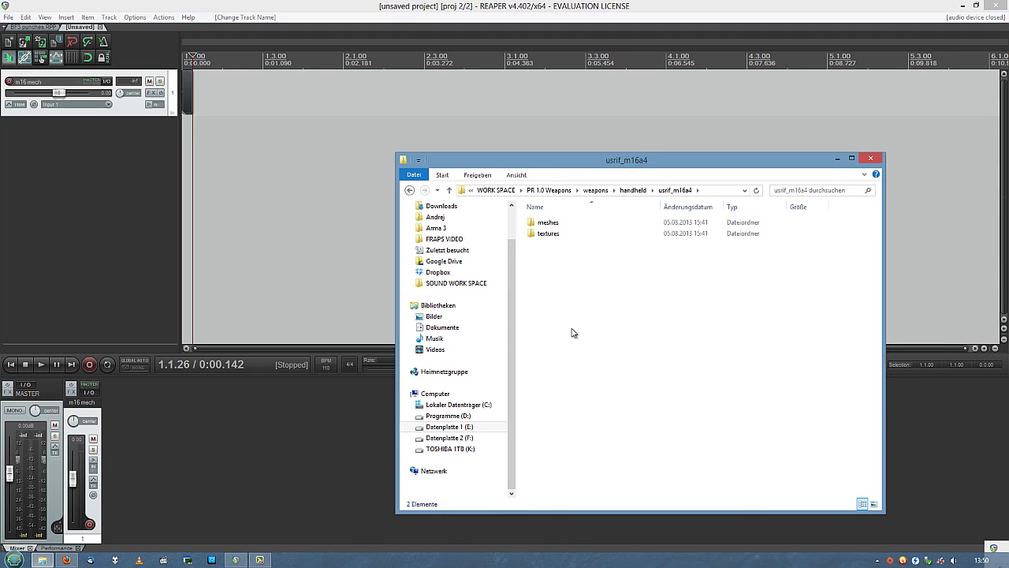
{"action": "key", "text": "BackSpace"}
Step: Open the stereo sounds folder of usrif_m4 and select m4_fire_outdoor.wav
{"action": "scroll", "coordinate": [592, 327], "scroll_direction": "up", "scroll_amount": 6}
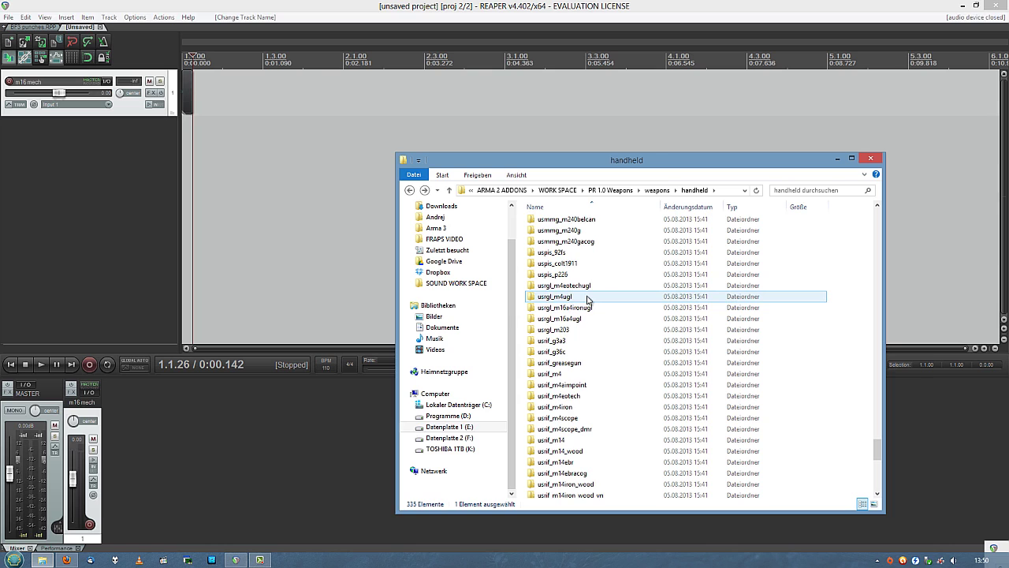
{"action": "scroll", "coordinate": [583, 292], "scroll_direction": "up", "scroll_amount": 3}
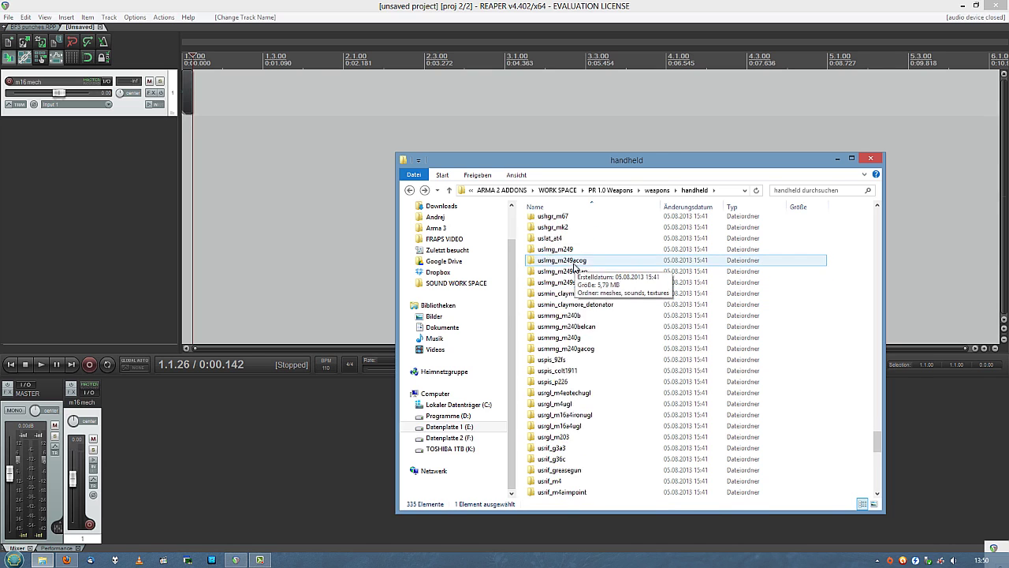
{"action": "scroll", "coordinate": [580, 276], "scroll_direction": "down", "scroll_amount": 10}
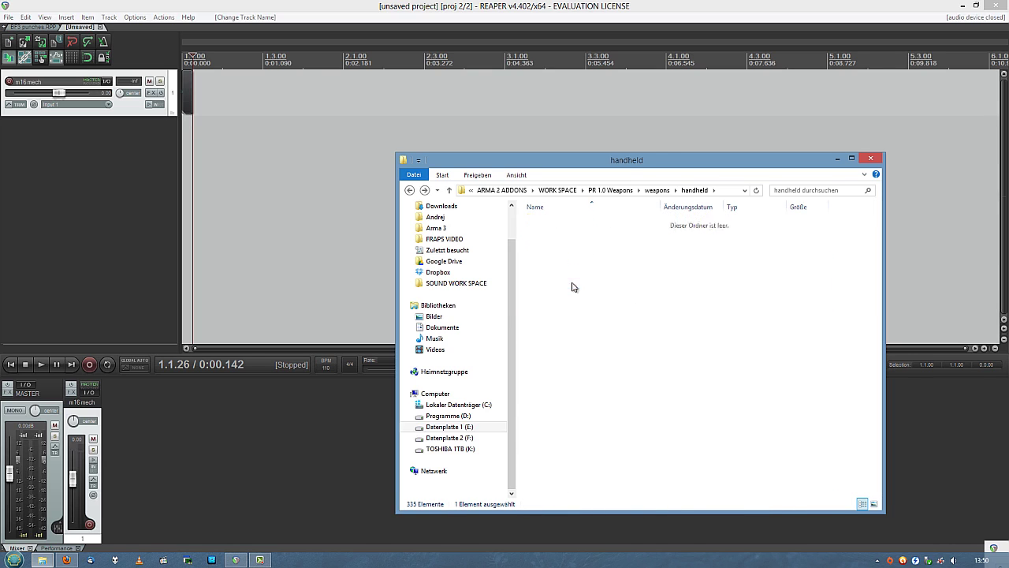
{"action": "double_click", "coordinate": [561, 257]}
{"action": "double_click", "coordinate": [552, 226]}
{"action": "double_click", "coordinate": [563, 237]}
{"action": "left_click", "coordinate": [565, 234]}
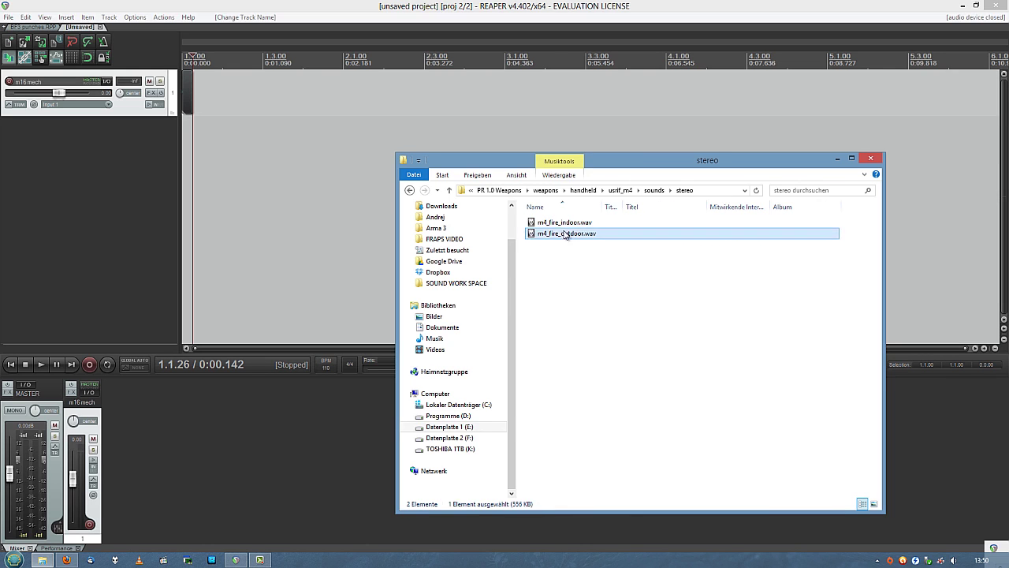
Step: Audition the stereo m4_fire_outdoor.wav and the mono m4_fire sound in foobar2000, closing the player after each
{"action": "double_click", "coordinate": [564, 233]}
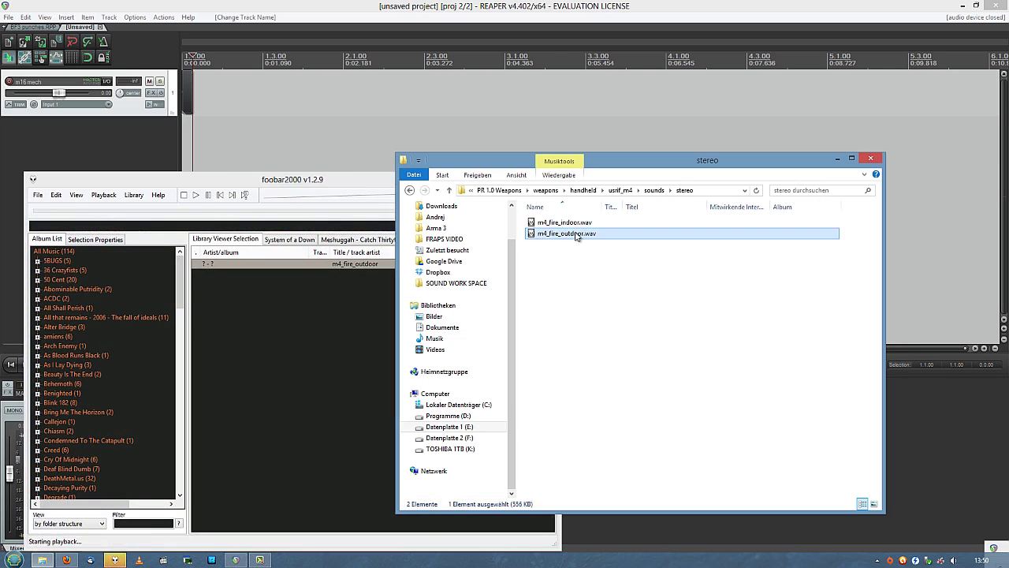
{"action": "left_click", "coordinate": [542, 180]}
{"action": "key", "text": "BackSpace"}
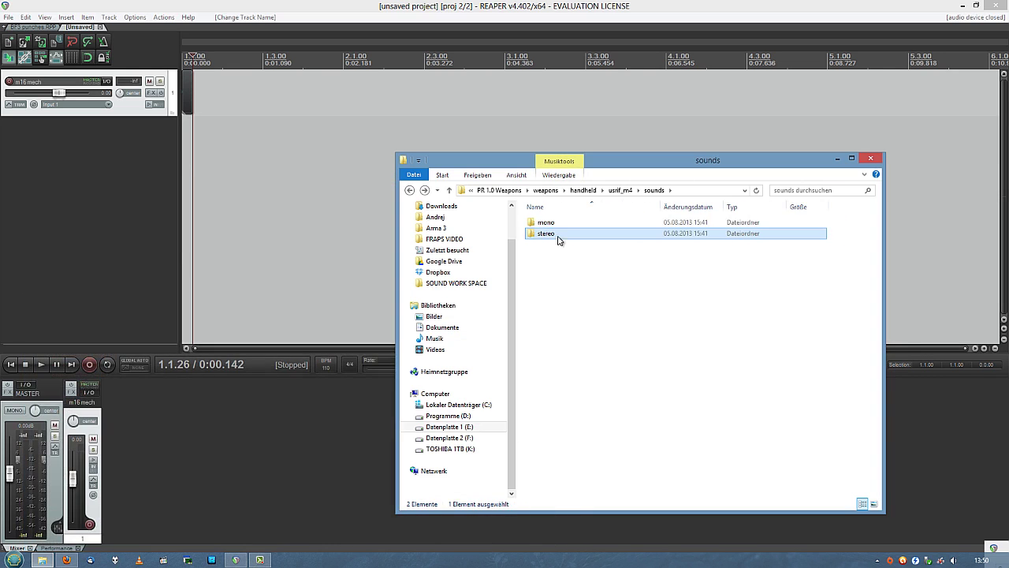
{"action": "double_click", "coordinate": [558, 224]}
{"action": "double_click", "coordinate": [573, 256]}
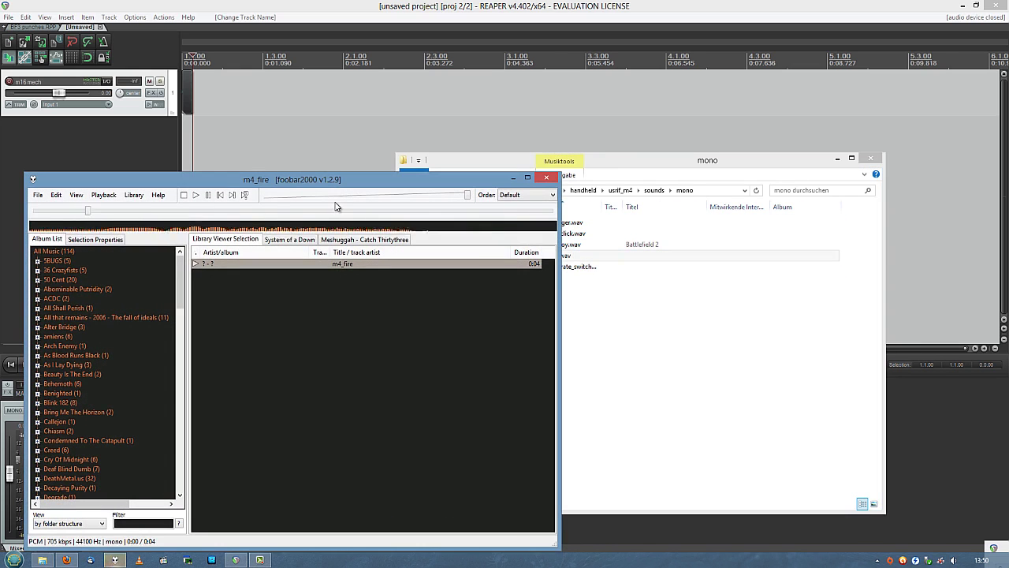
{"action": "left_click", "coordinate": [546, 178]}
Step: Replay the stereo m4_fire_outdoor.wav, close the player, and import the file onto a new REAPER track below m16 mech
{"action": "key", "text": "BackSpace"}
{"action": "double_click", "coordinate": [558, 236]}
{"action": "double_click", "coordinate": [557, 236]}
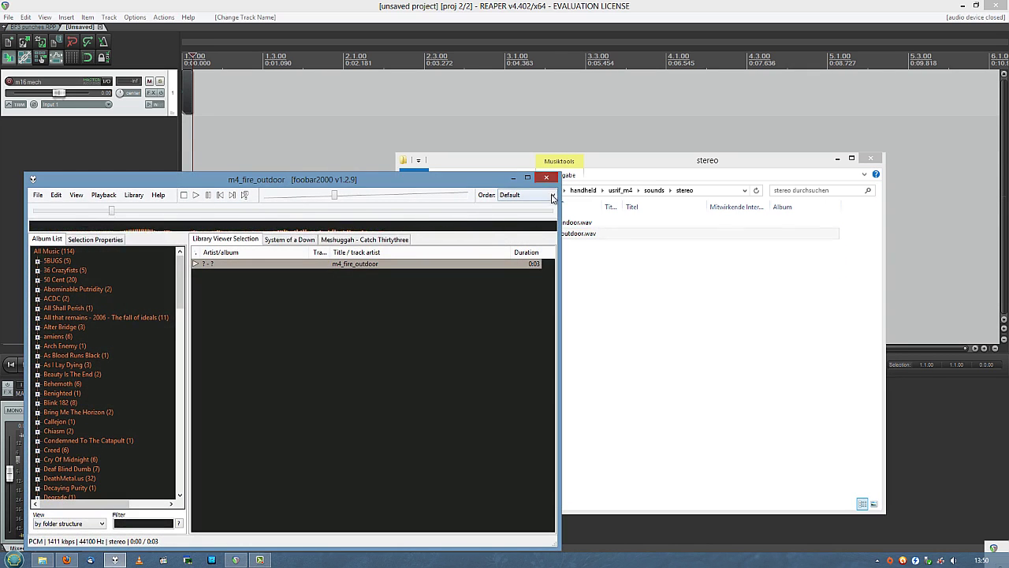
{"action": "left_click", "coordinate": [546, 177]}
{"action": "left_click_drag", "start_coordinate": [118, 184], "coordinate": [80, 170]}
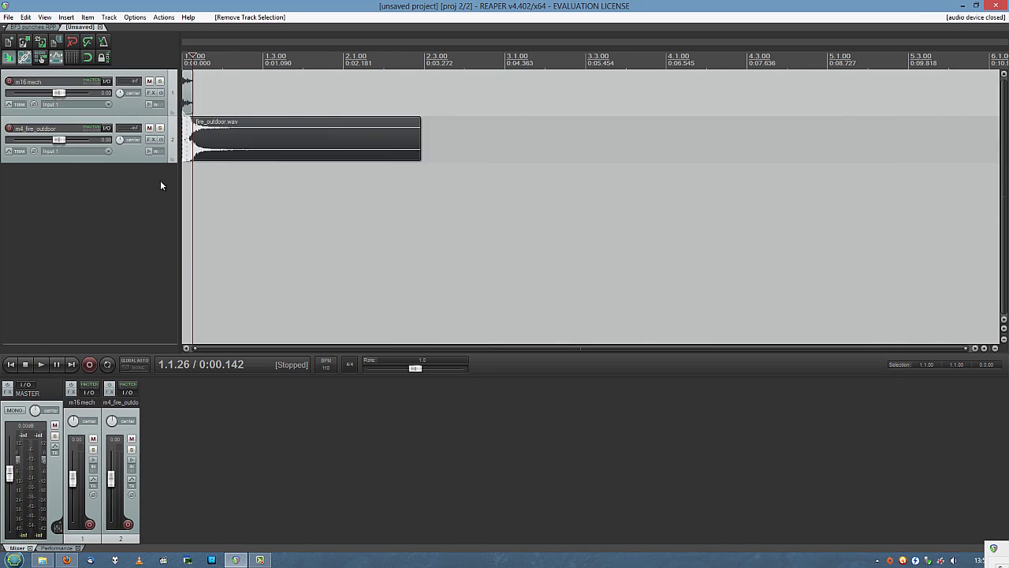
{"action": "scroll", "coordinate": [267, 161], "scroll_direction": "up", "scroll_amount": 10}
Step: Inspect the start of the m4_fire_outdoor item and import its media cues as project markers
{"action": "left_click", "coordinate": [229, 150]}
{"action": "scroll", "coordinate": [229, 149], "scroll_direction": "up", "scroll_amount": 4}
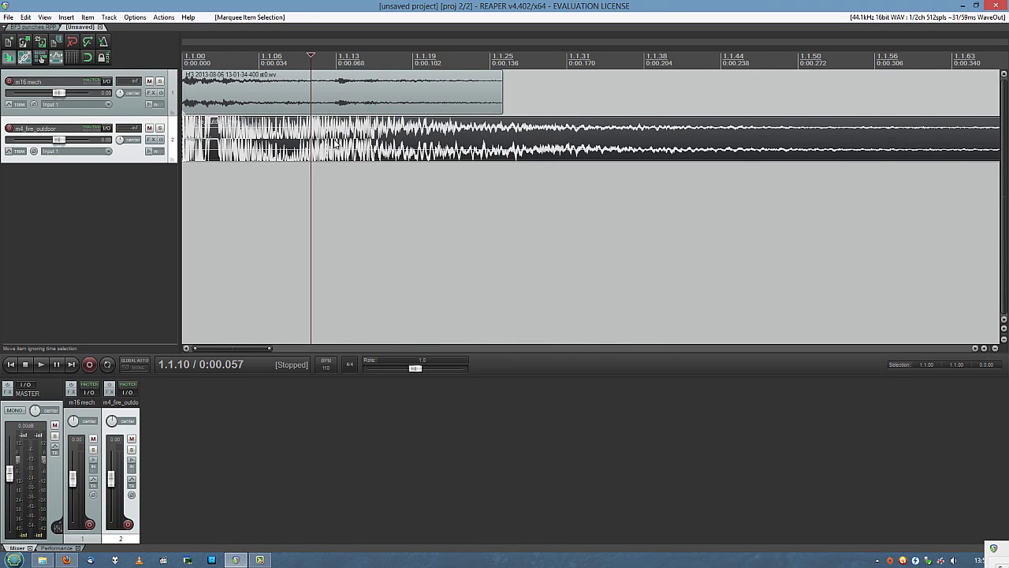
{"action": "scroll", "coordinate": [236, 150], "scroll_direction": "down", "scroll_amount": 4}
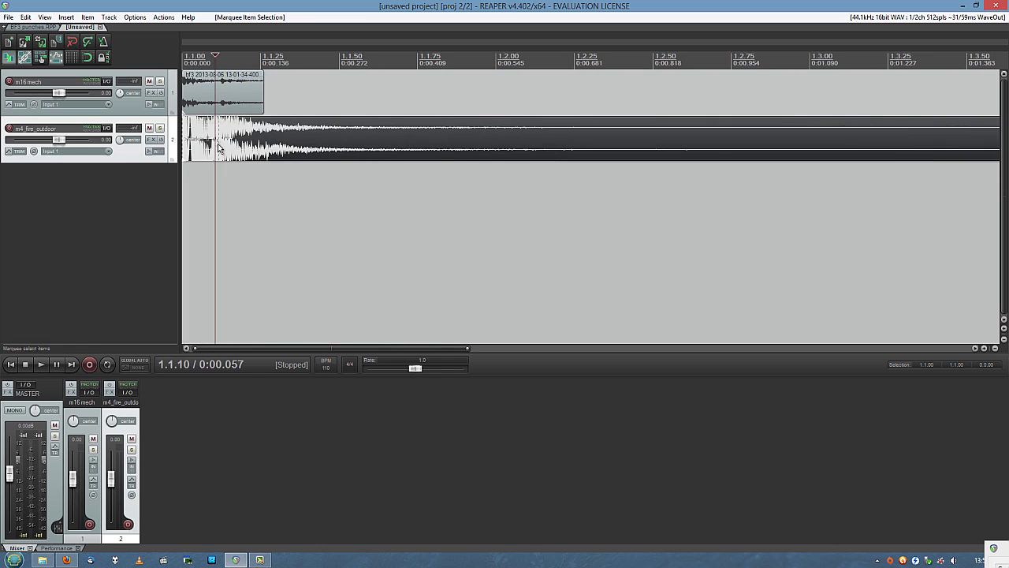
{"action": "right_click", "coordinate": [219, 147]}
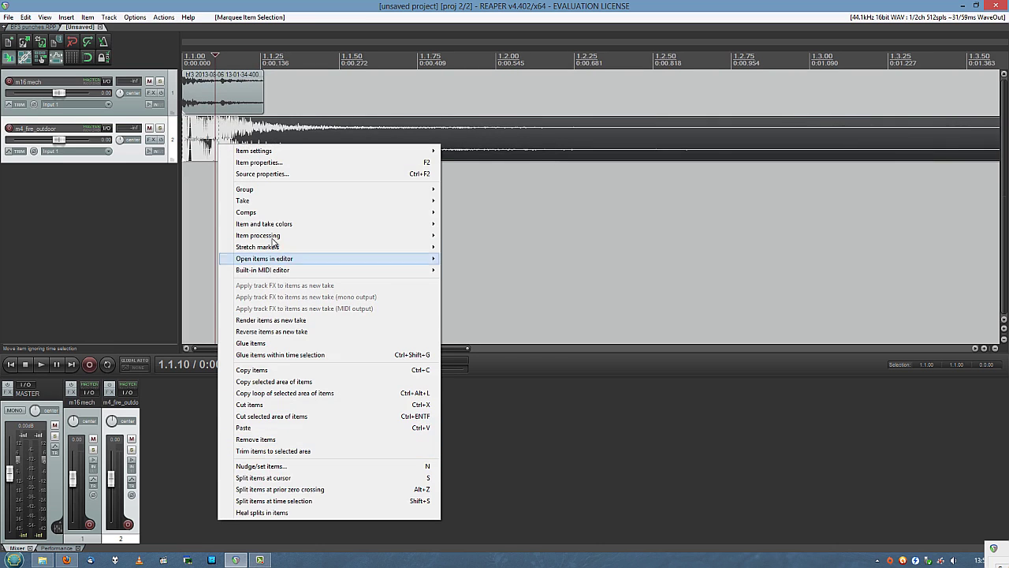
{"action": "mouse_move", "coordinate": [368, 241]}
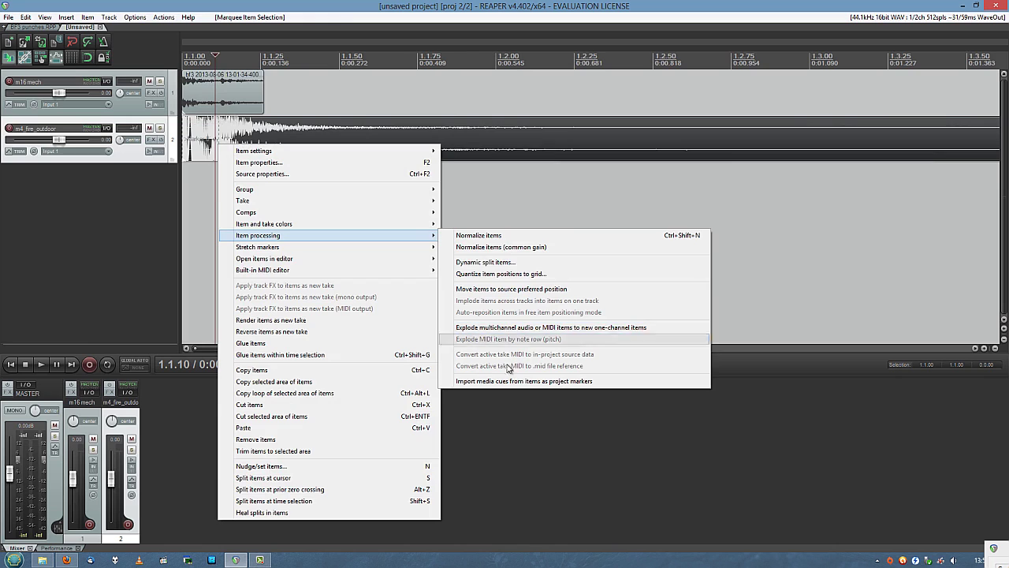
{"action": "left_click", "coordinate": [520, 381]}
{"action": "scroll", "coordinate": [223, 174], "scroll_direction": "up", "scroll_amount": 4}
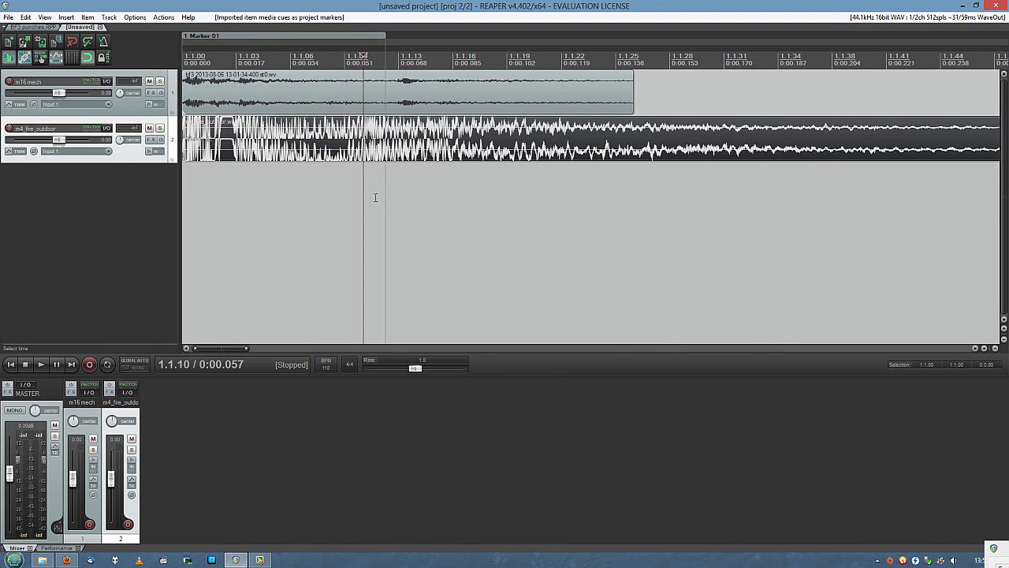
Step: Set the time selection from the project start to Marker 01 at 1.1.12 and turn on repeat playback
{"action": "left_click_drag", "start_coordinate": [381, 197], "coordinate": [183, 178]}
{"action": "key", "text": "space"}
{"action": "left_click", "coordinate": [89, 364]}
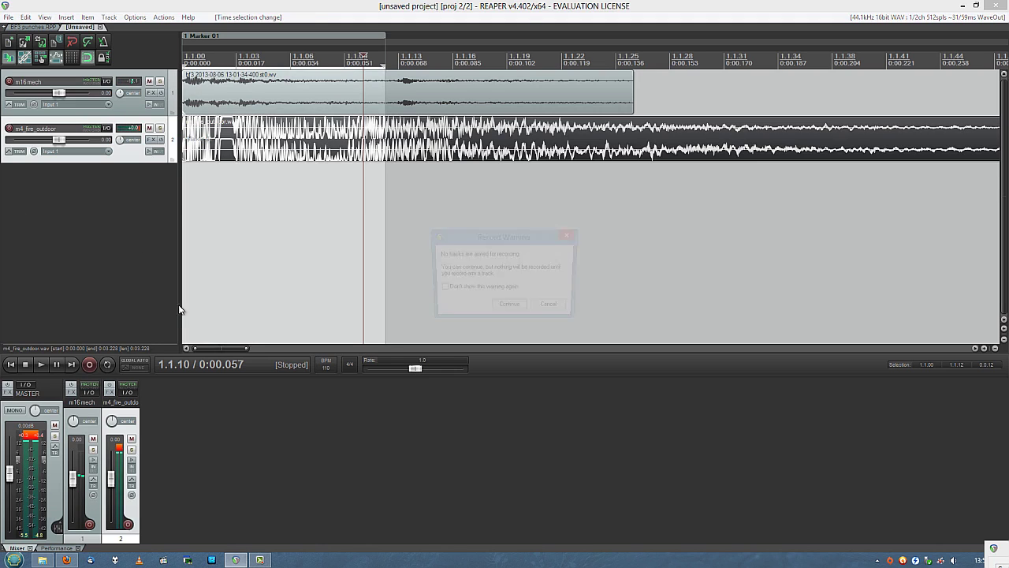
{"action": "left_click", "coordinate": [552, 308]}
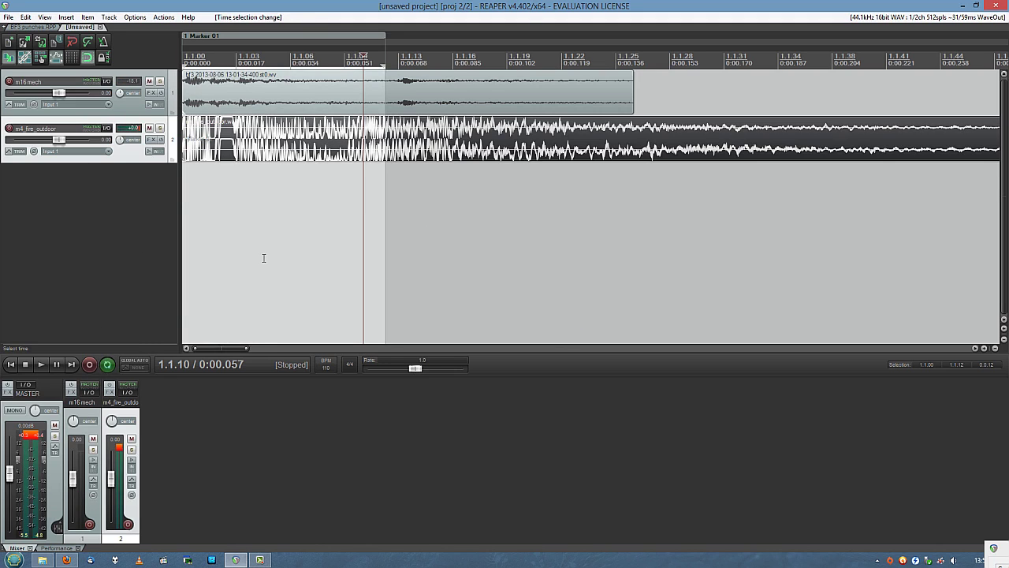
Step: Lower the master volume to about -9.56 dB, play the looped selection from the project start, and stop
{"action": "key", "text": "Home"}
{"action": "left_click_drag", "start_coordinate": [10, 474], "coordinate": [10, 489]}
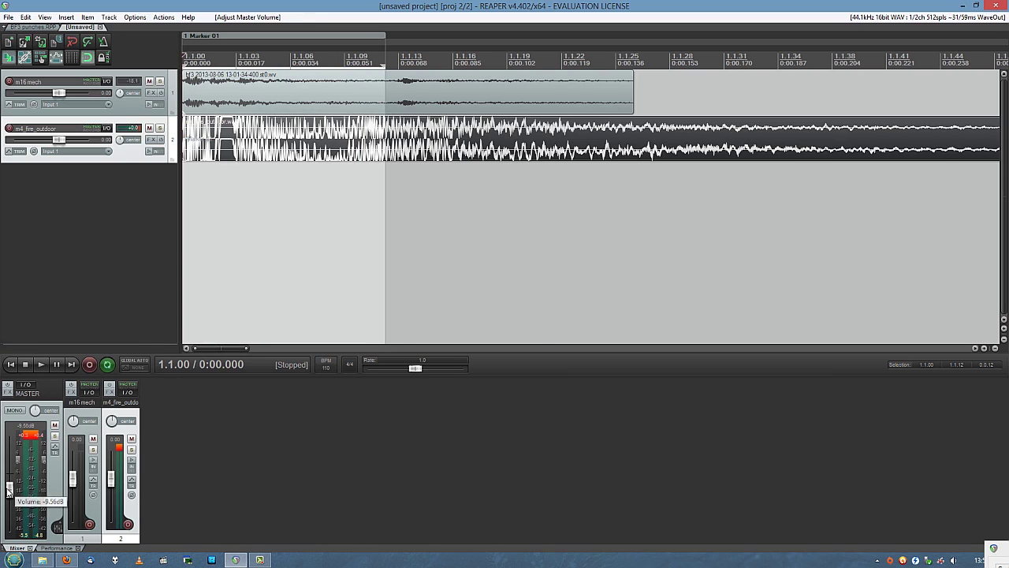
{"action": "key", "text": "space"}
{"action": "scroll", "coordinate": [226, 221], "scroll_direction": "down", "scroll_amount": 2}
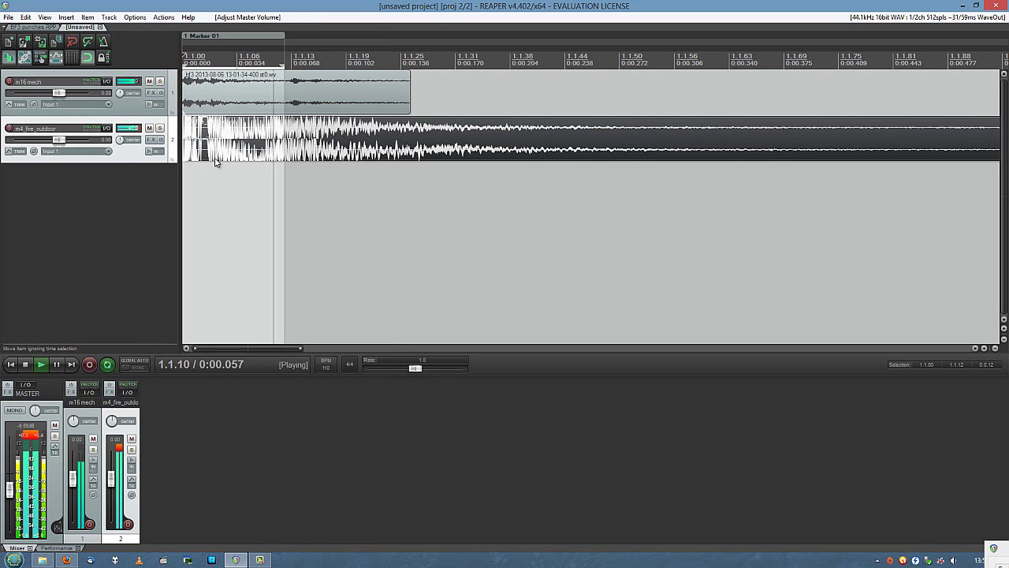
{"action": "key", "text": "space"}
{"action": "left_click", "coordinate": [208, 189]}
{"action": "key", "text": "space"}
{"action": "key", "text": "space"}
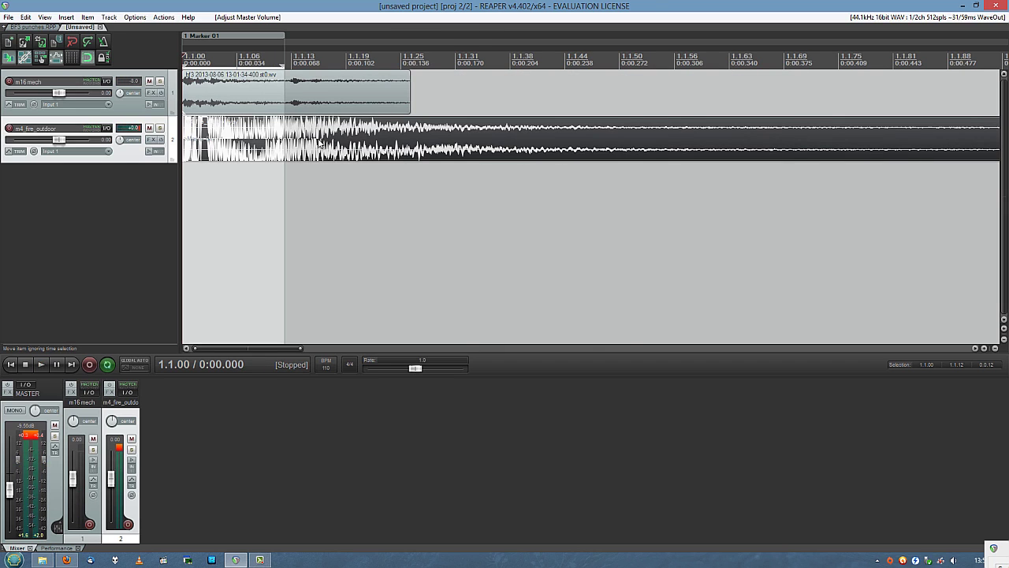
Step: Copy the selected area of m4_fire_outdoor, split the items at Marker 01, move the tails later, and paste repeated shots into the gap
{"action": "right_click", "coordinate": [244, 144]}
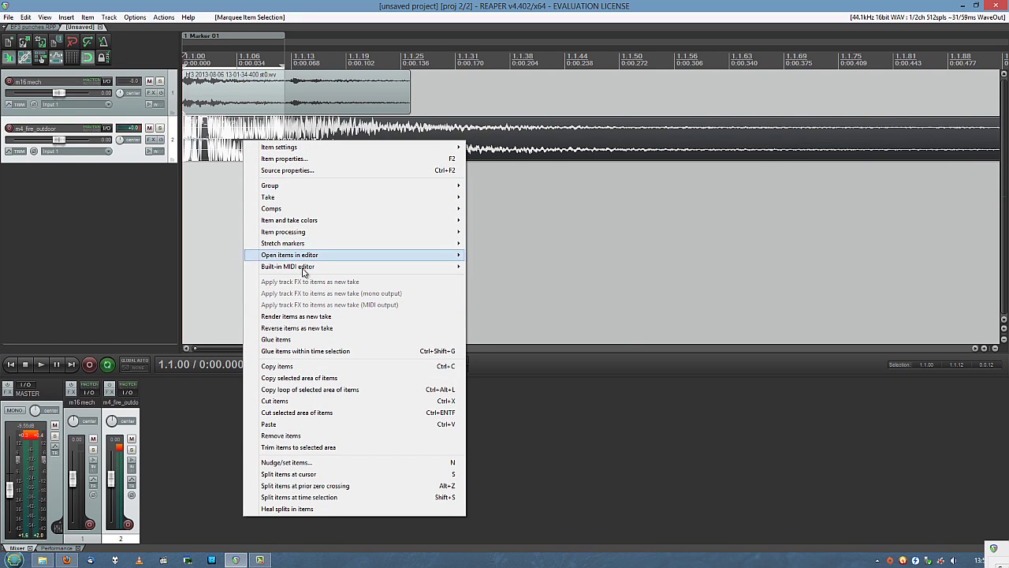
{"action": "left_click", "coordinate": [299, 378]}
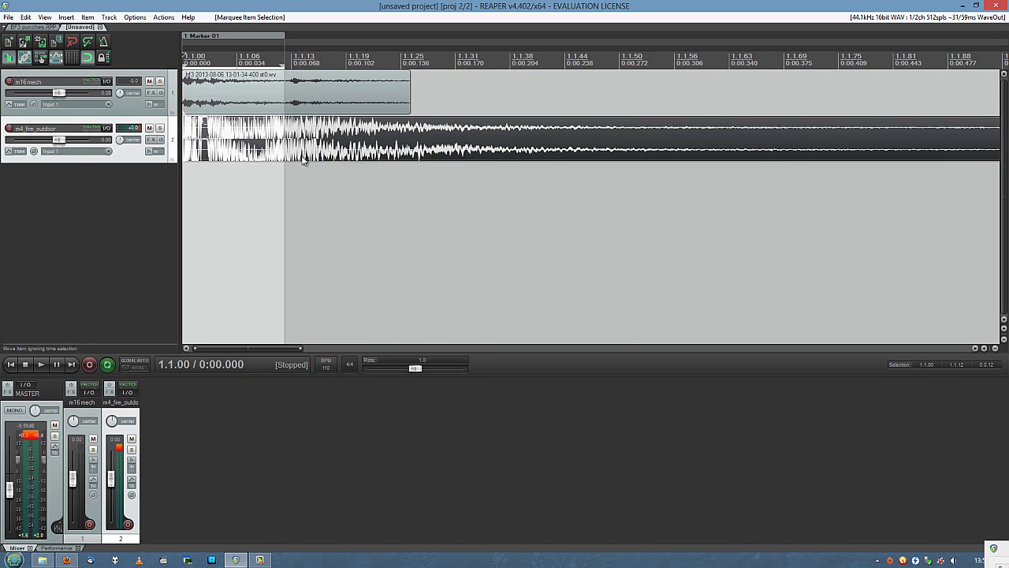
{"action": "left_click", "coordinate": [285, 183]}
{"action": "key", "text": "s"}
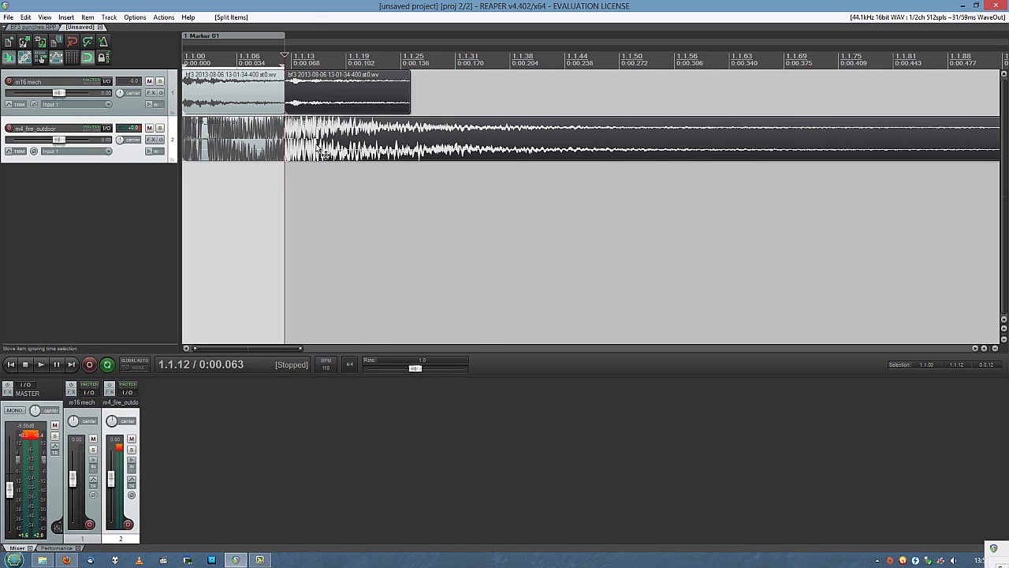
{"action": "left_click_drag", "start_coordinate": [324, 151], "coordinate": [575, 159]}
{"action": "key", "text": "ctrl+v"}
{"action": "key", "text": "Escape"}
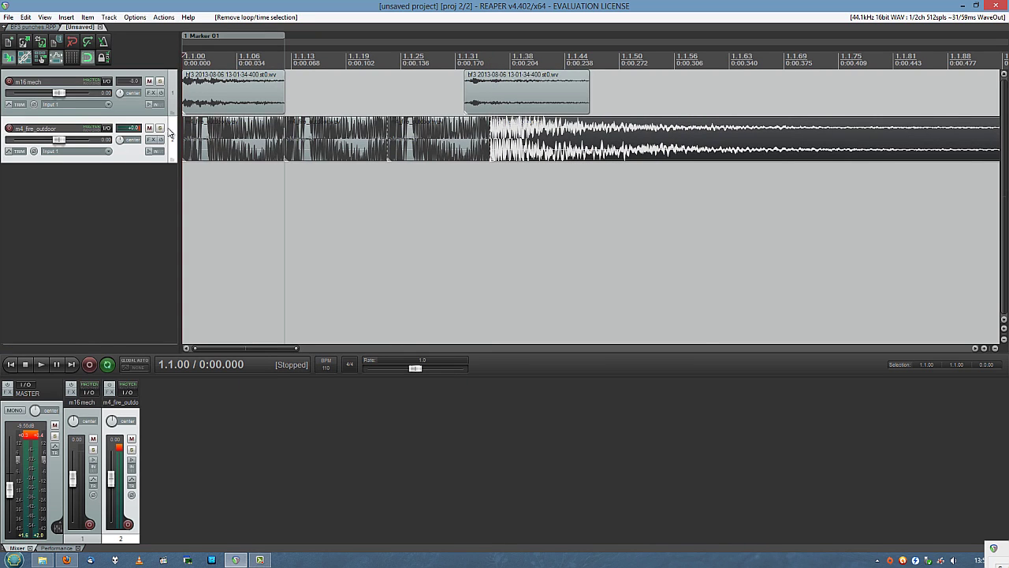
Step: Solo the m4_fire_outdoor track and play the repeated shots several times from the project start
{"action": "left_click", "coordinate": [170, 133]}
{"action": "left_click", "coordinate": [160, 128]}
{"action": "scroll", "coordinate": [308, 239], "scroll_direction": "down", "scroll_amount": 5}
{"action": "key", "text": "space"}
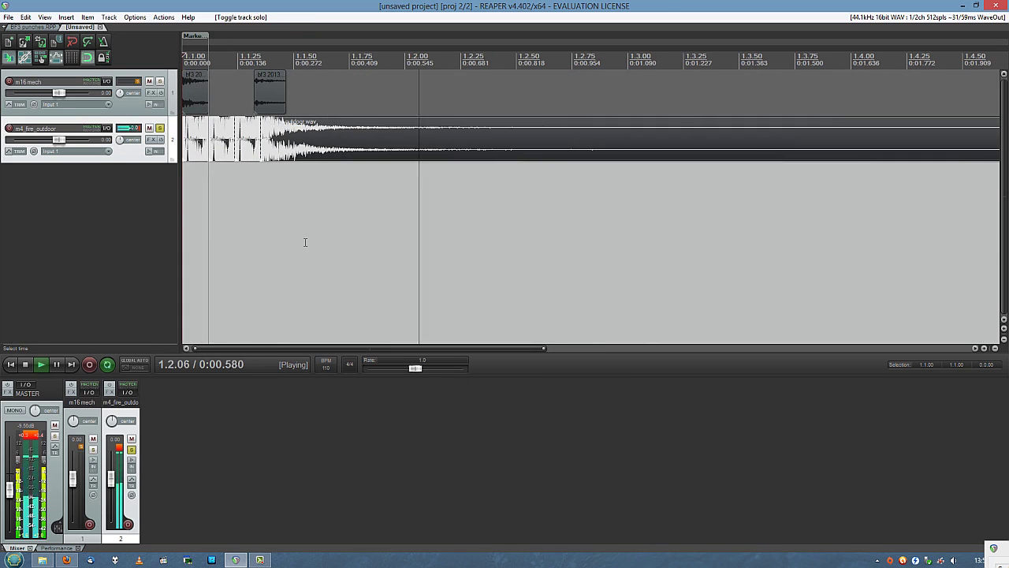
{"action": "key", "text": "space"}
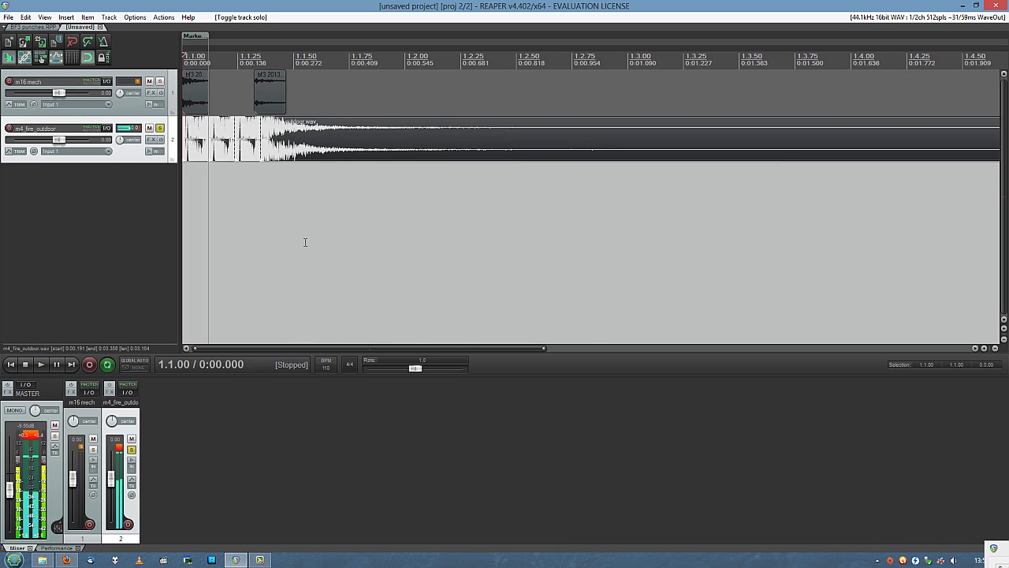
{"action": "key", "text": "space"}
{"action": "key", "text": "space"}
{"action": "key", "text": "space"}
{"action": "key", "text": "space"}
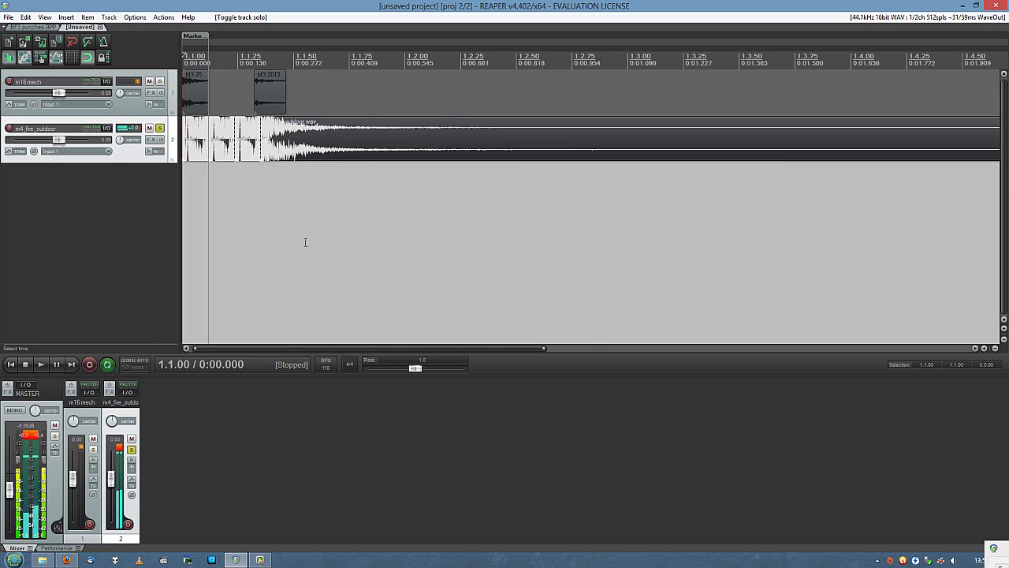
{"action": "key", "text": "space"}
{"action": "key", "text": "space"}
{"action": "scroll", "coordinate": [347, 214], "scroll_direction": "up", "scroll_amount": 10}
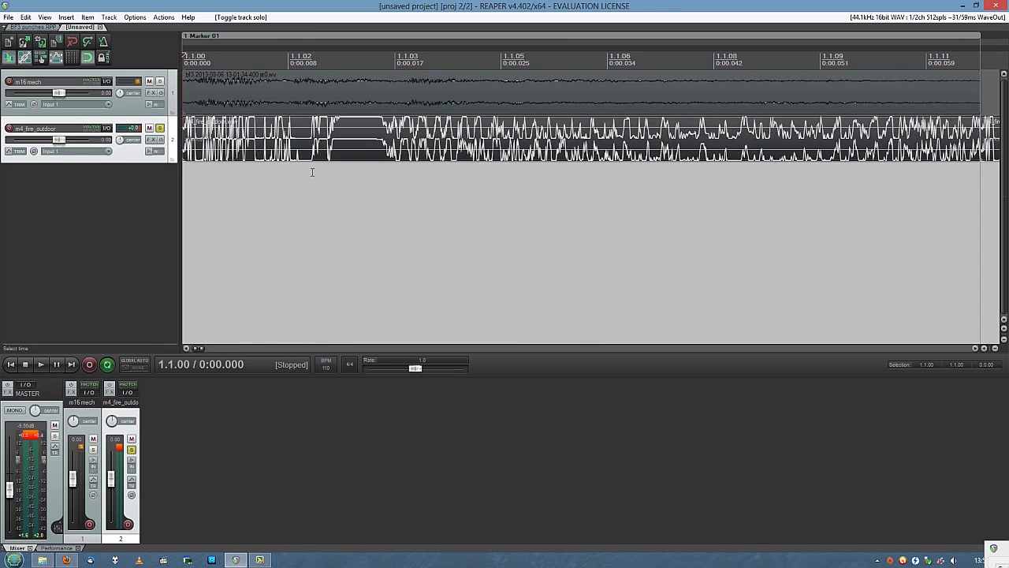
{"action": "scroll", "coordinate": [339, 156], "scroll_direction": "down", "scroll_amount": 5}
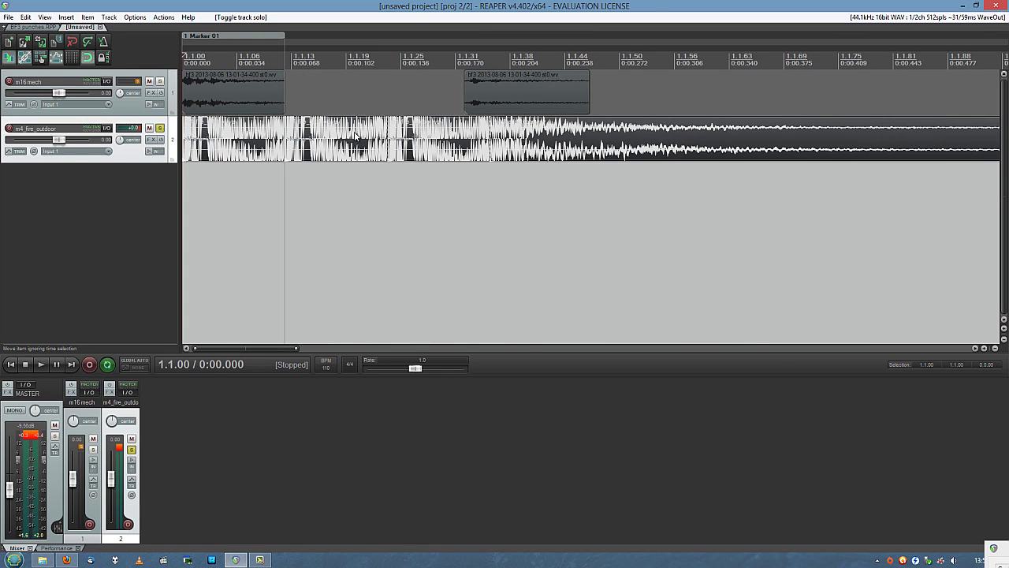
Step: Undo the burst edits, the splits and the master volume change, back to the time selection from 1.1.00 to 1.1.02
{"action": "key", "text": "ctrl+z"}
{"action": "key", "text": "ctrl+z"}
{"action": "key", "text": "ctrl+z"}
{"action": "key", "text": "ctrl+z"}
{"action": "key", "text": "ctrl+z"}
{"action": "key", "text": "ctrl+z"}
{"action": "key", "text": "ctrl+z"}
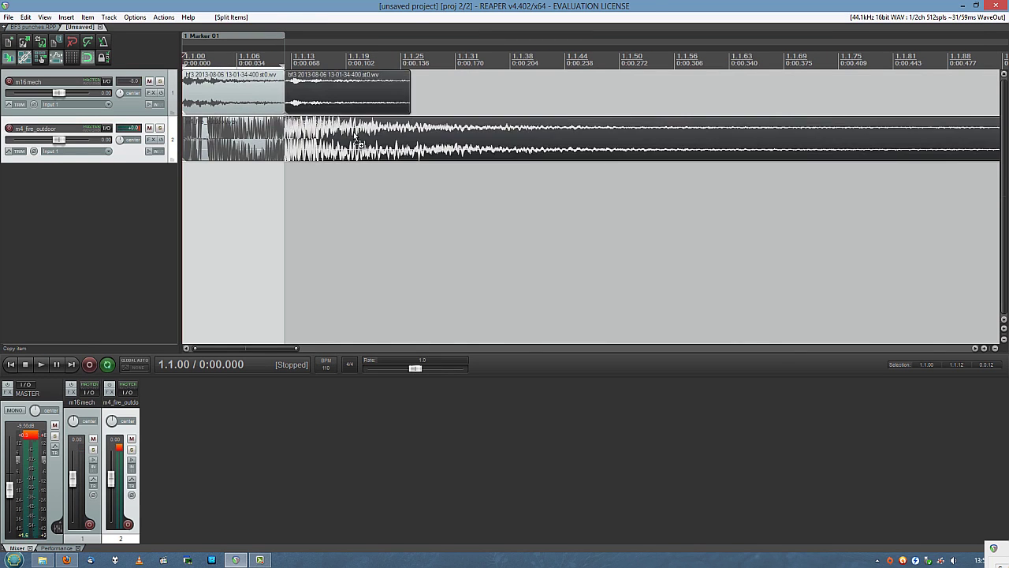
{"action": "key", "text": "ctrl+z"}
{"action": "key", "text": "ctrl+z"}
{"action": "left_click", "coordinate": [265, 141]}
{"action": "scroll", "coordinate": [265, 142], "scroll_direction": "up", "scroll_amount": 3}
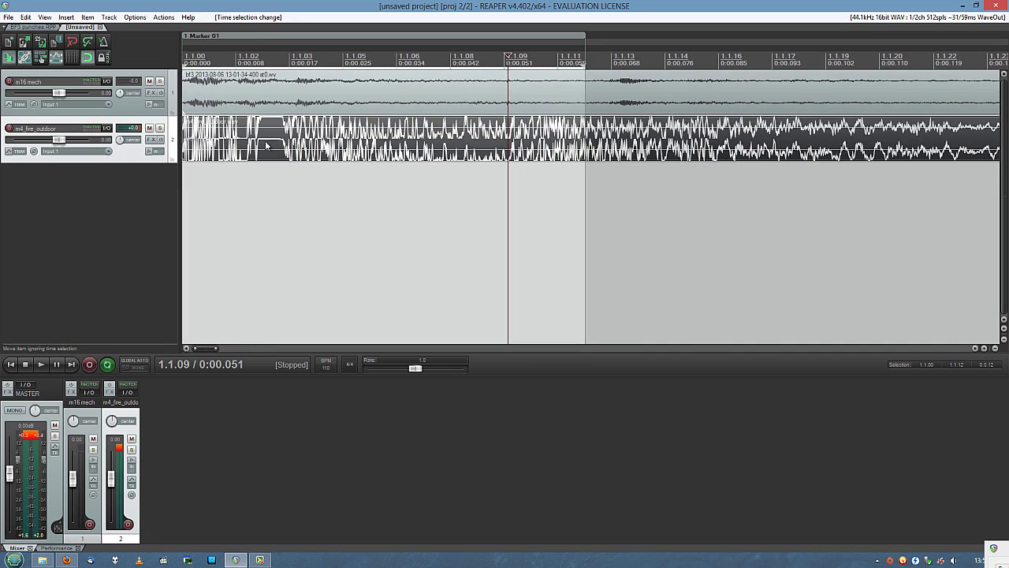
{"action": "key", "text": "ctrl+z"}
Step: Play both tracks twice from the project start, stopping after each pass
{"action": "key", "text": "space"}
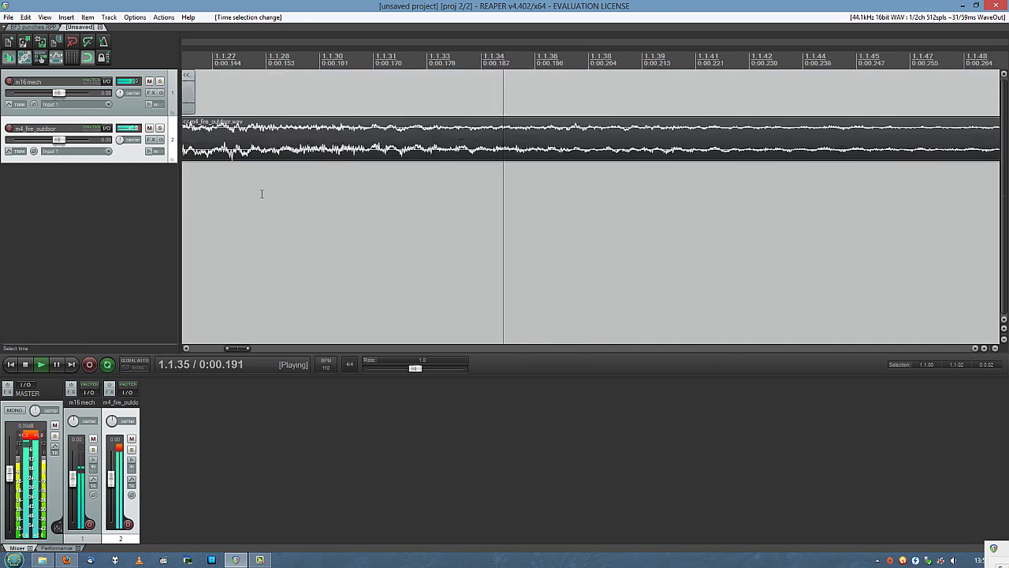
{"action": "key", "text": "space"}
{"action": "key", "text": "Home"}
{"action": "key", "text": "space"}
{"action": "key", "text": "space"}
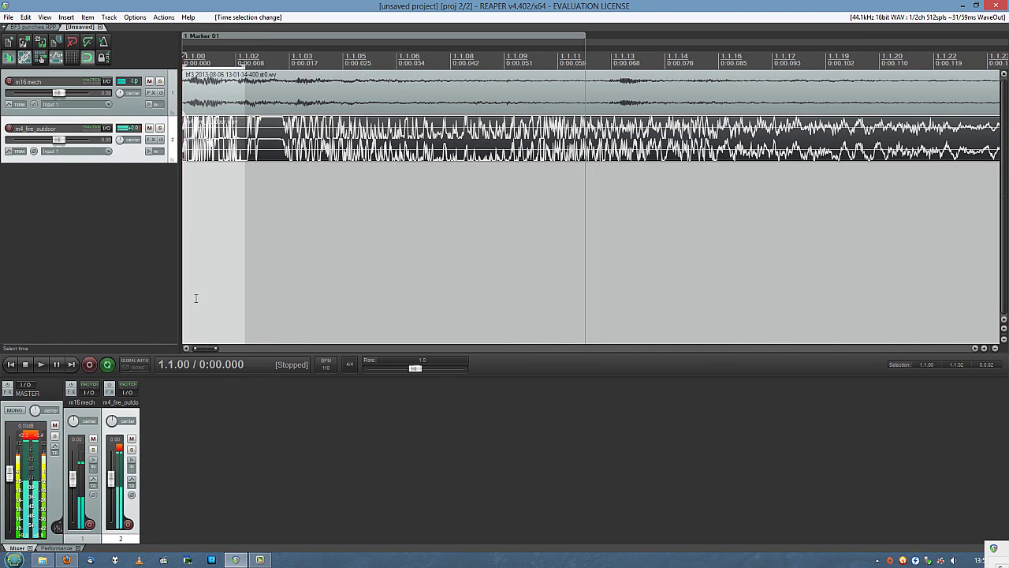
Step: Select the clipped section between 1.1.02 and 1.1.03, play it, and clear the time selection
{"action": "left_click_drag", "start_coordinate": [253, 190], "coordinate": [287, 197]}
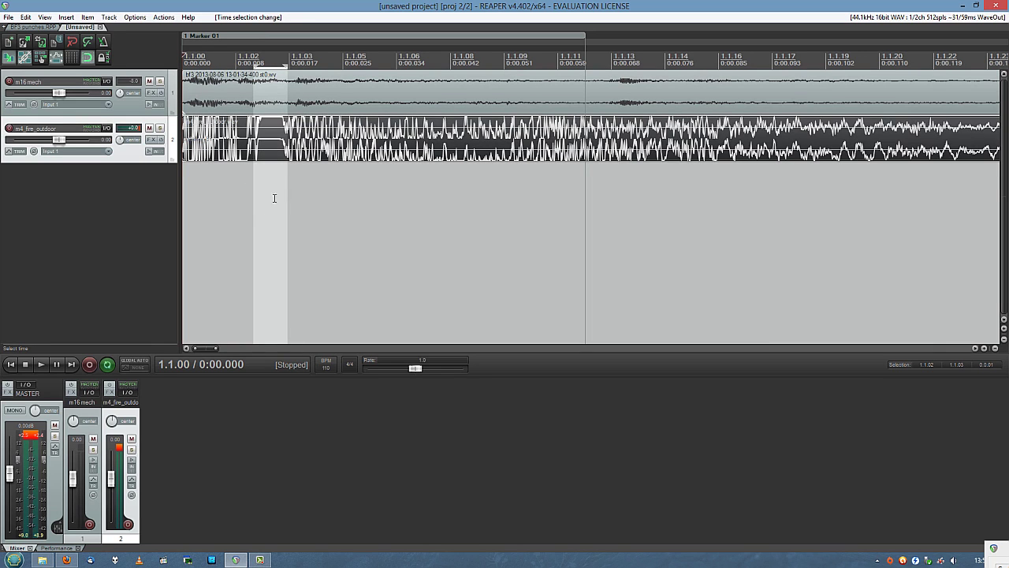
{"action": "key", "text": "space"}
{"action": "key", "text": "space"}
{"action": "scroll", "coordinate": [366, 186], "scroll_direction": "down", "scroll_amount": 3}
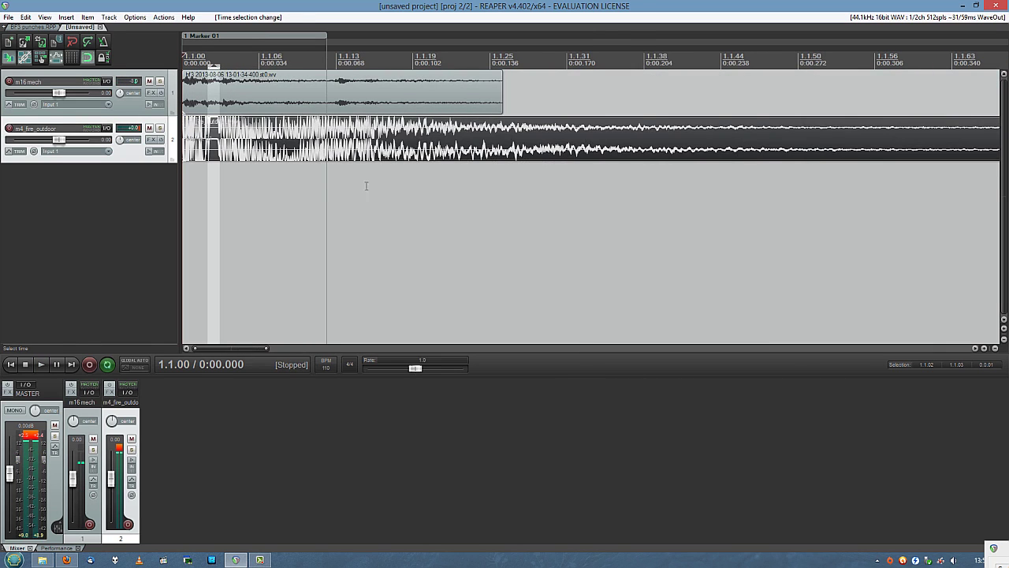
{"action": "key", "text": "Escape"}
{"action": "scroll", "coordinate": [145, 199], "scroll_direction": "up", "scroll_amount": 1}
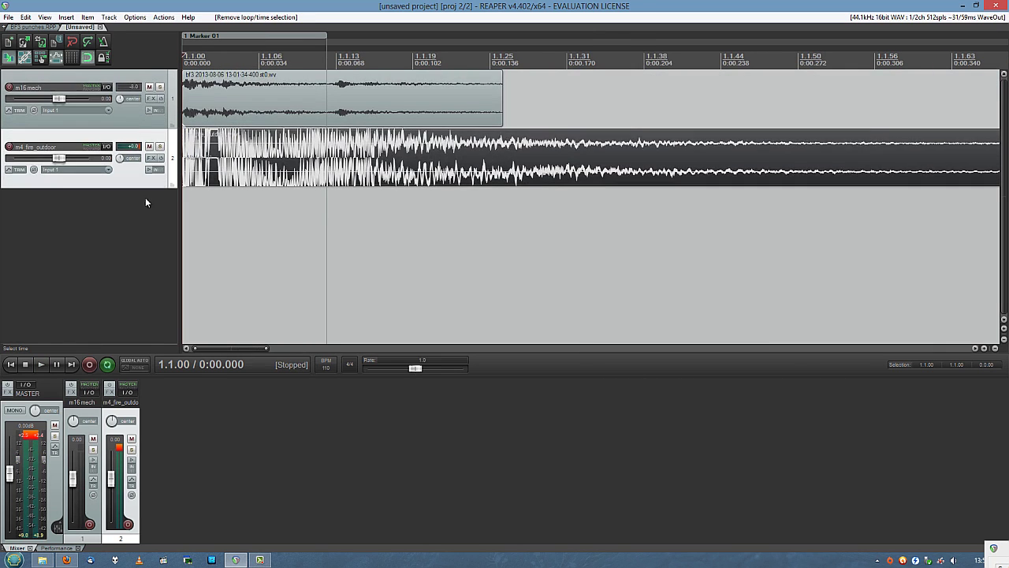
Step: Put m4_fire_outdoor inside a new folder track at the top of the project, with m16 mech muted and placed below the folder
{"action": "left_click", "coordinate": [318, 99]}
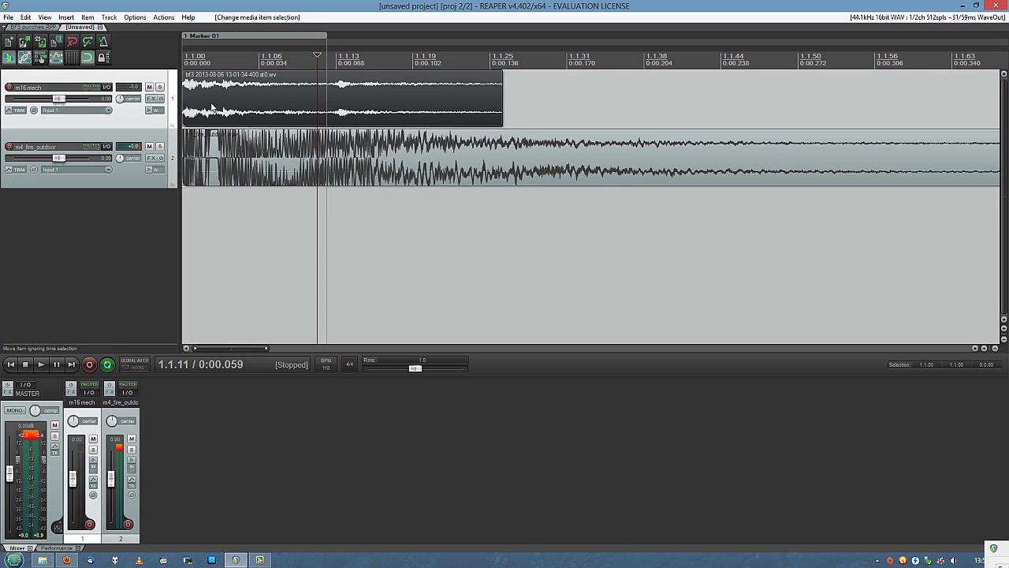
{"action": "left_click", "coordinate": [149, 86]}
{"action": "double_click", "coordinate": [122, 218]}
{"action": "left_click_drag", "start_coordinate": [135, 239], "coordinate": [147, 101]}
{"action": "left_click", "coordinate": [173, 124]}
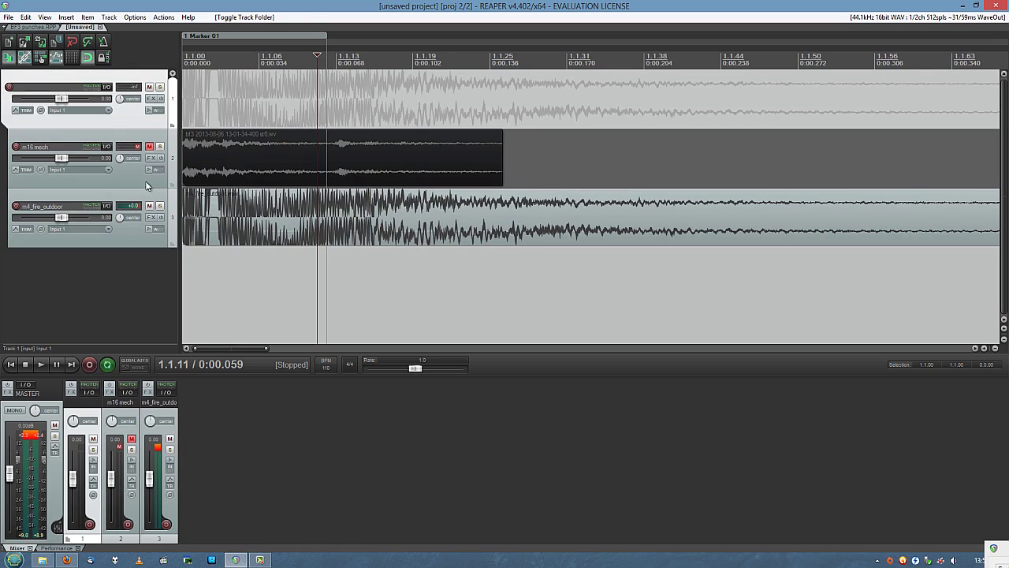
{"action": "left_click_drag", "start_coordinate": [147, 185], "coordinate": [141, 274]}
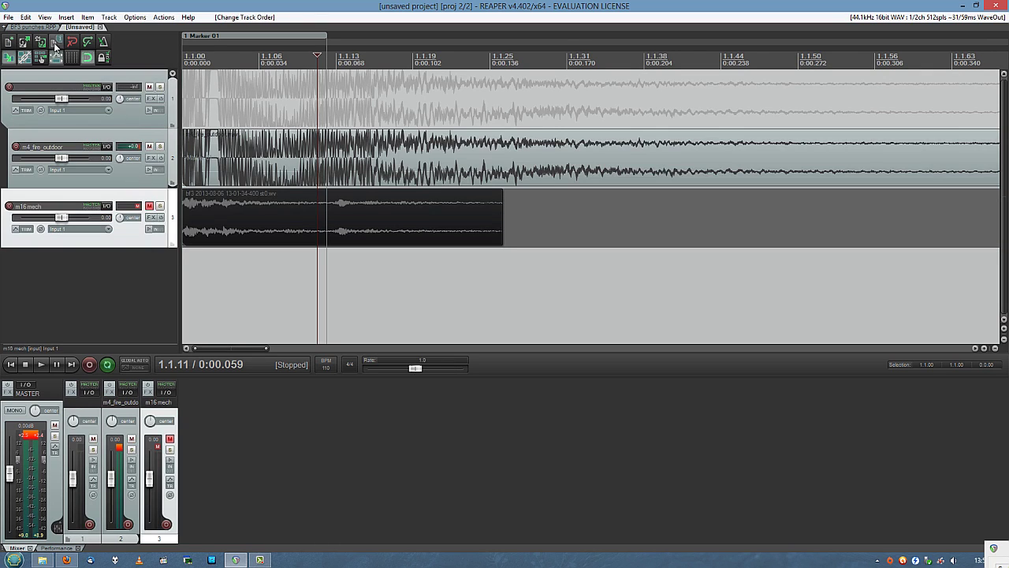
Step: Copy the m16 track from the BF3 punches project into the unsaved project and place it in the folder above m4_fire_outdoor
{"action": "left_click", "coordinate": [32, 27]}
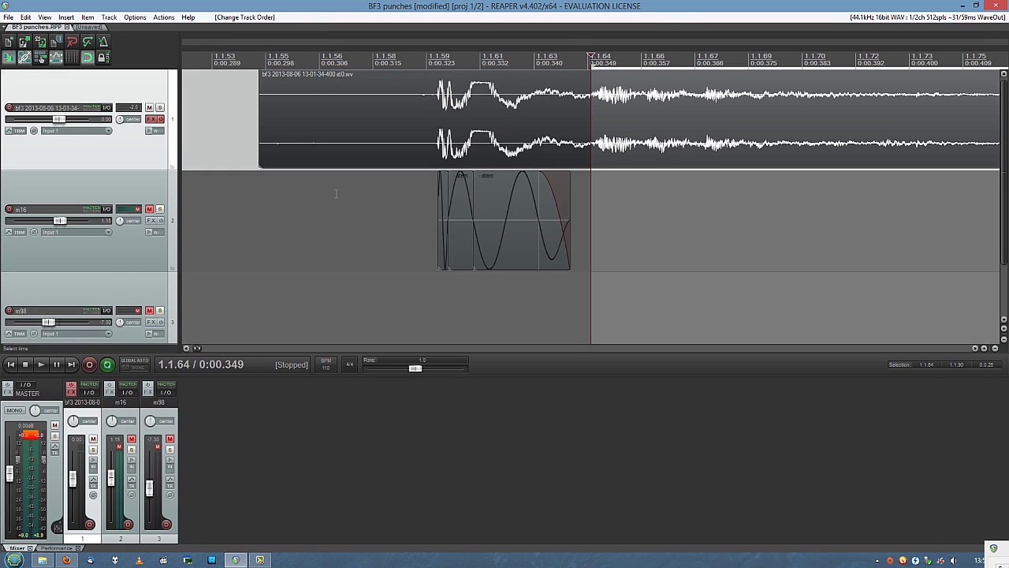
{"action": "left_click", "coordinate": [119, 281]}
{"action": "left_click", "coordinate": [136, 264]}
{"action": "left_click", "coordinate": [87, 27]}
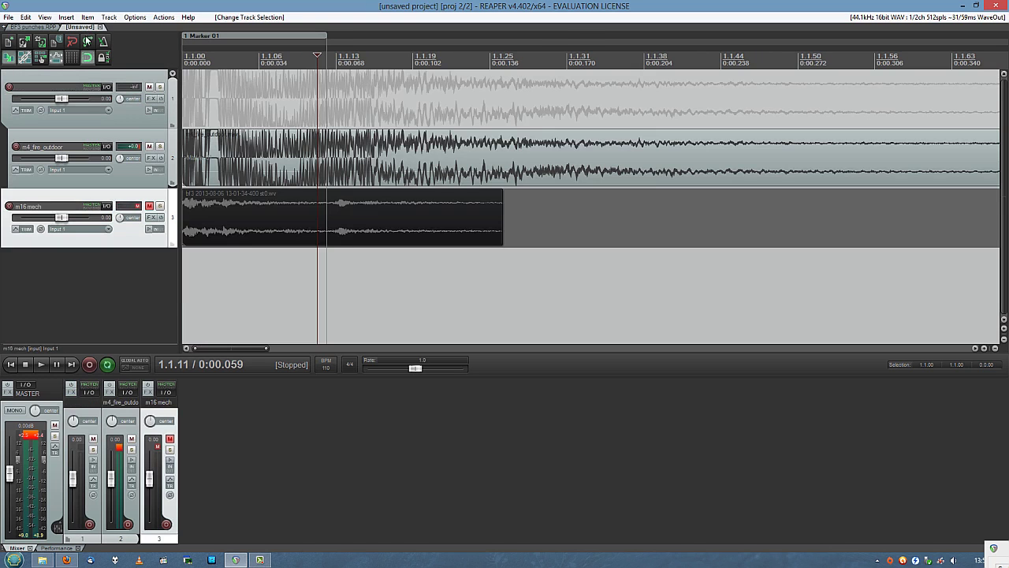
{"action": "left_click", "coordinate": [103, 282]}
{"action": "key", "text": "ctrl+v"}
{"action": "left_click_drag", "start_coordinate": [118, 297], "coordinate": [135, 138]}
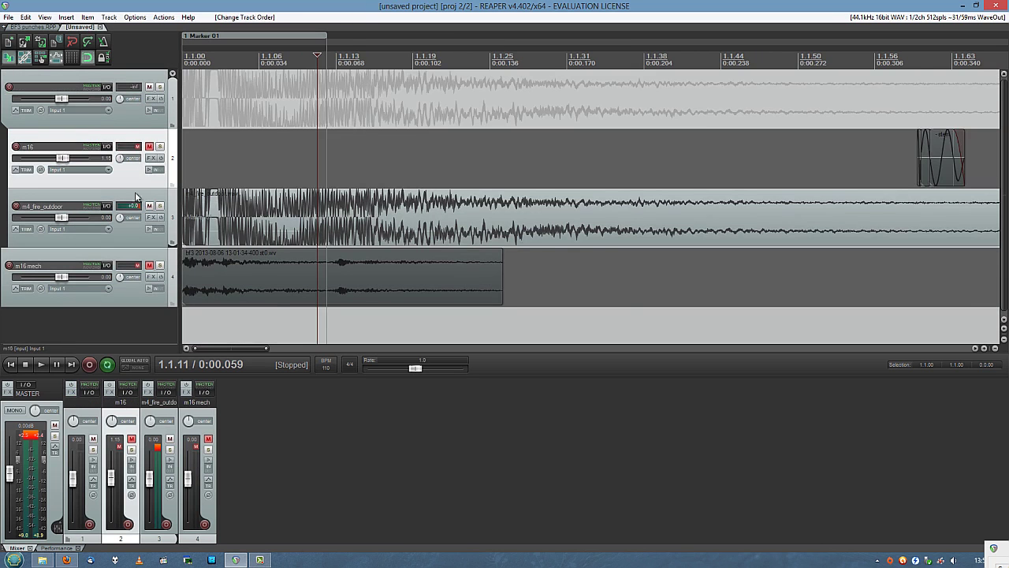
Step: Select all stem items on the m16 track and move them to the project start
{"action": "scroll", "coordinate": [482, 178], "scroll_direction": "down", "scroll_amount": 1}
{"action": "scroll", "coordinate": [663, 163], "scroll_direction": "up", "scroll_amount": 2}
{"action": "scroll", "coordinate": [789, 152], "scroll_direction": "down", "scroll_amount": 1}
{"action": "left_click_drag", "start_coordinate": [882, 149], "coordinate": [168, 180]}
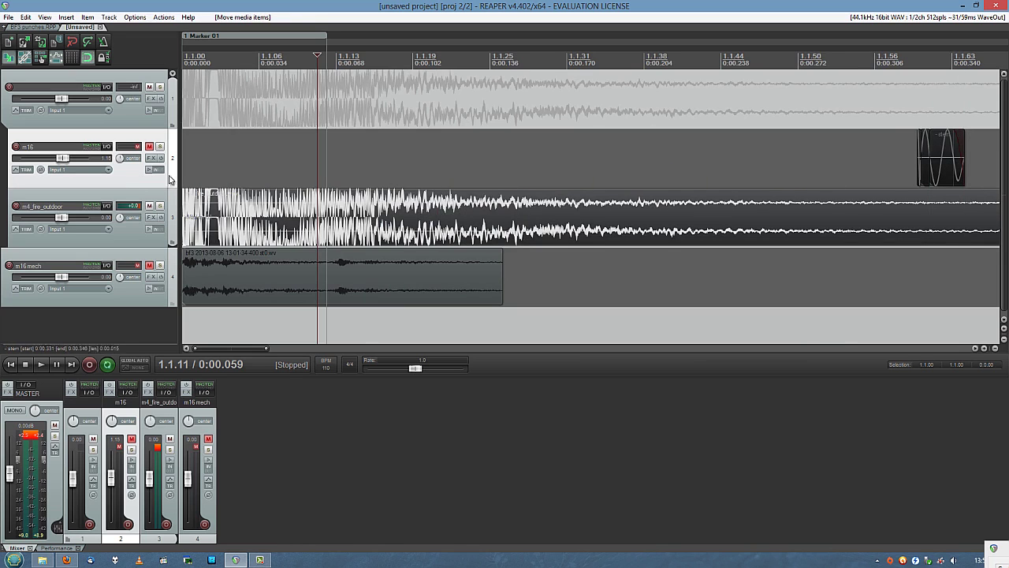
{"action": "left_click_drag", "start_coordinate": [946, 175], "coordinate": [922, 173]}
{"action": "right_click", "coordinate": [874, 146]}
{"action": "left_click_drag", "start_coordinate": [874, 146], "coordinate": [132, 186]}
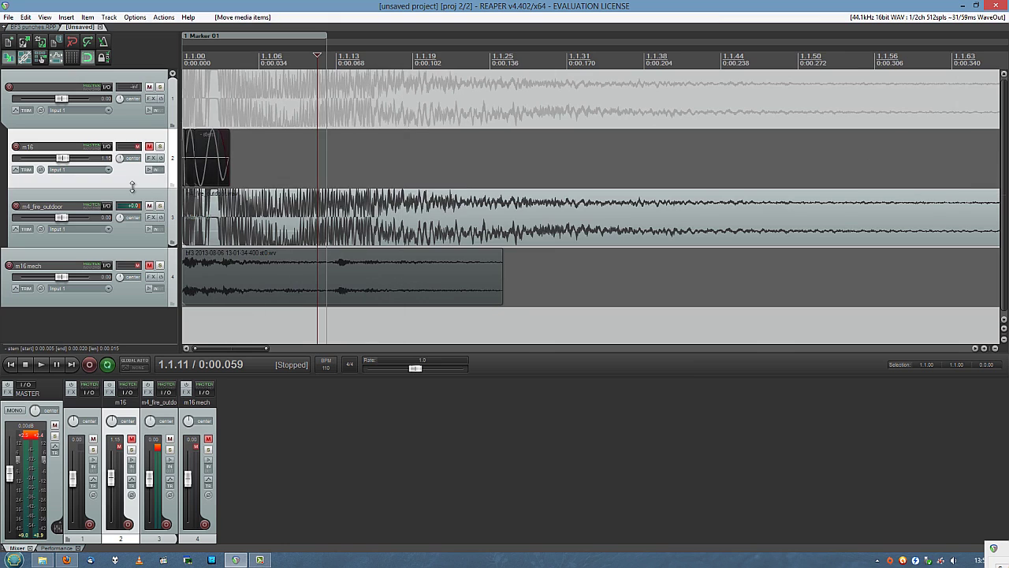
{"action": "scroll", "coordinate": [183, 184], "scroll_direction": "up", "scroll_amount": 4}
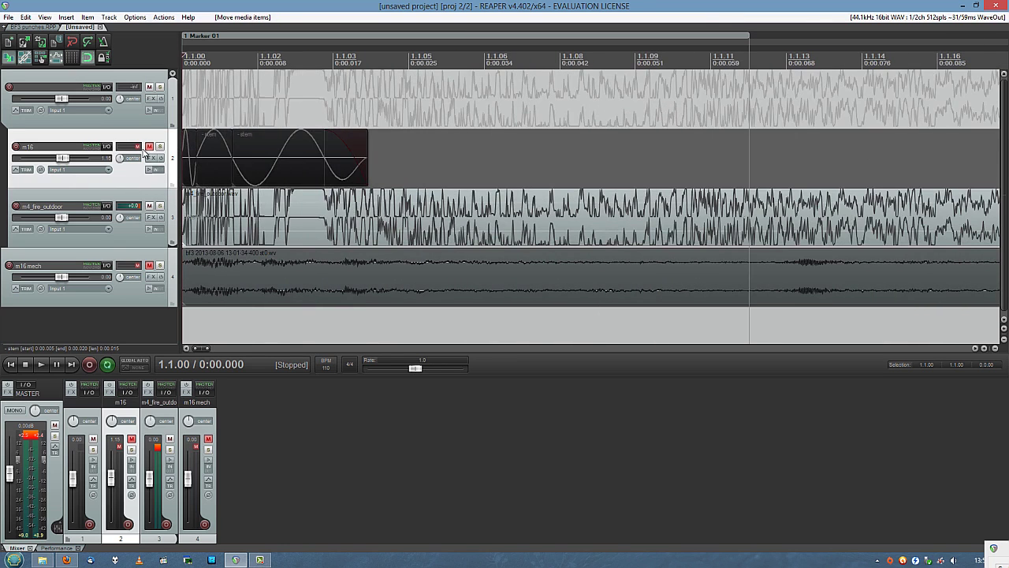
Step: Unmute the m16 track, set its volume to -6 dB, and play the mix from the project start
{"action": "left_click", "coordinate": [149, 146]}
{"action": "scroll", "coordinate": [185, 192], "scroll_direction": "down", "scroll_amount": 2}
{"action": "right_click", "coordinate": [55, 159]}
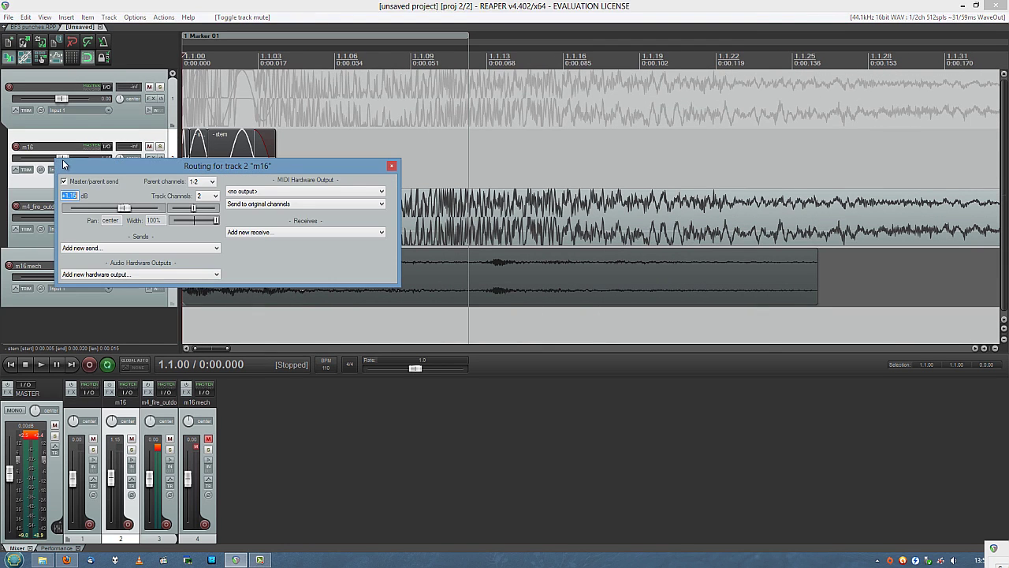
{"action": "key", "text": "space"}
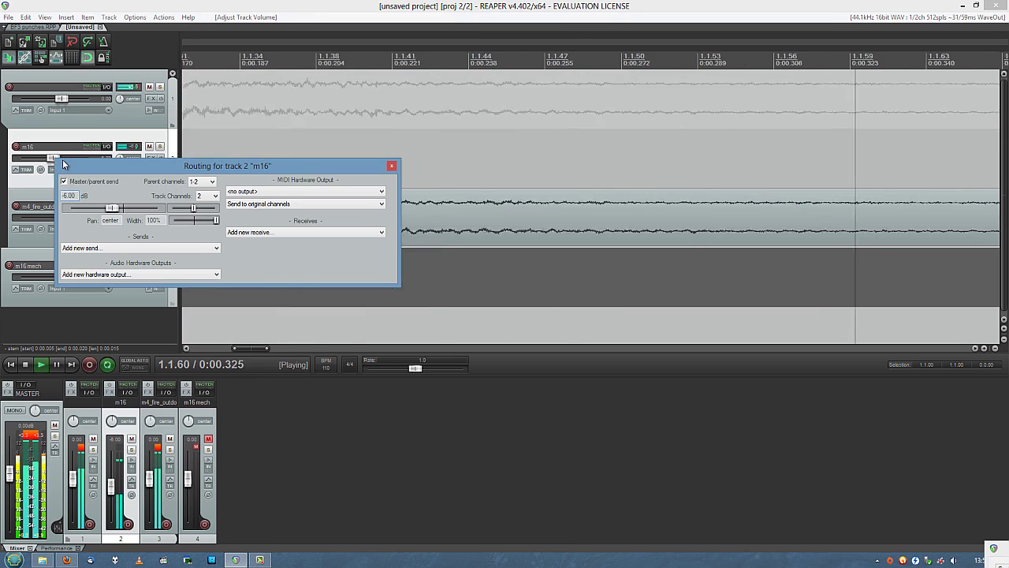
{"action": "key", "text": "Escape"}
{"action": "key", "text": "space"}
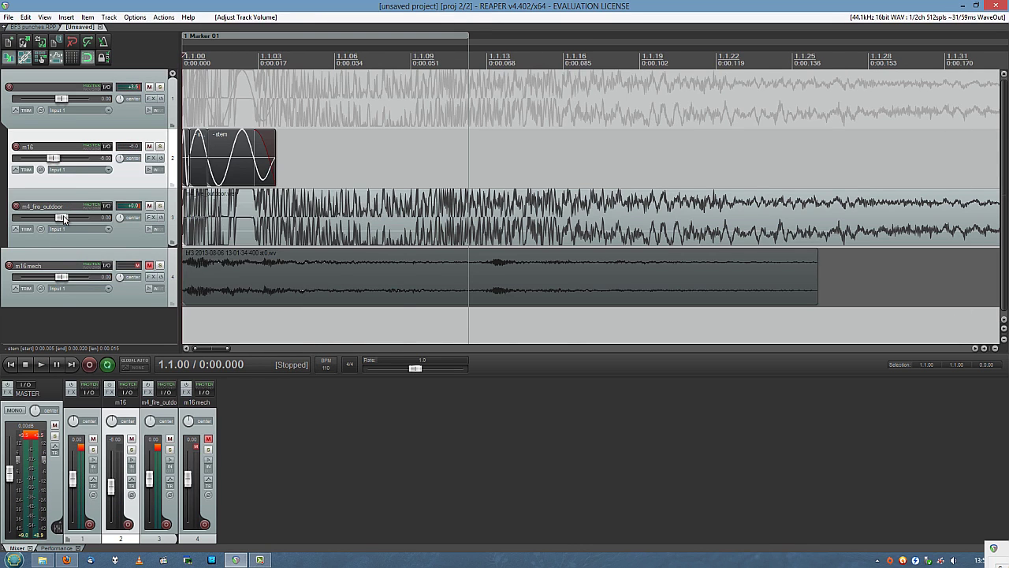
Step: Set the m4_fire_outdoor track volume to -6 dB and move m16 mech into the folder as its last track
{"action": "right_click", "coordinate": [63, 217]}
{"action": "type", "text": "-6"}
{"action": "key", "text": "Return"}
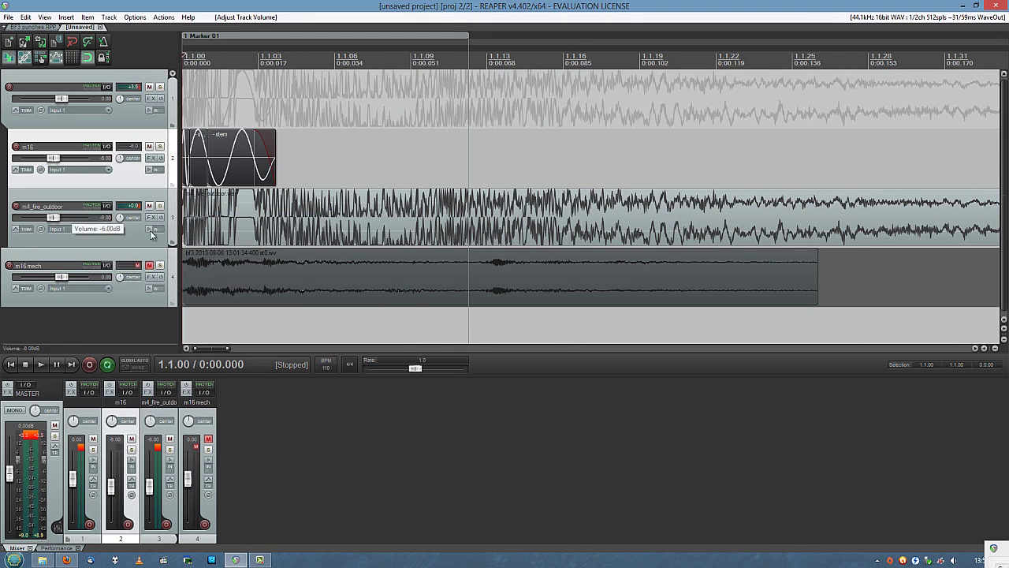
{"action": "left_click_drag", "start_coordinate": [116, 296], "coordinate": [139, 272]}
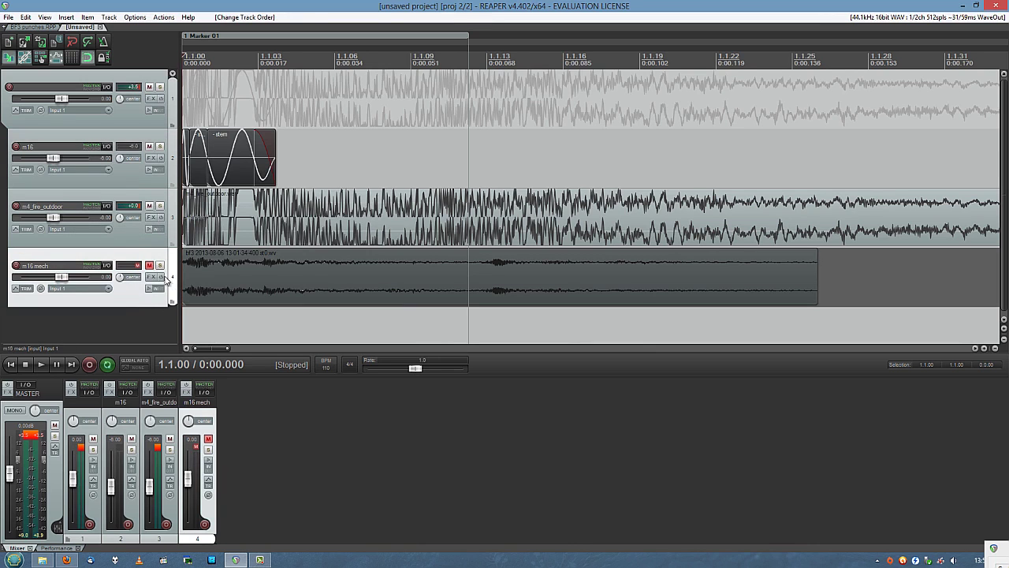
Step: Loop the layered shot and set the time selection from the project start to 1.2.81, checking the m16 stem items against the shot's start
{"action": "scroll", "coordinate": [344, 176], "scroll_direction": "down", "scroll_amount": 6}
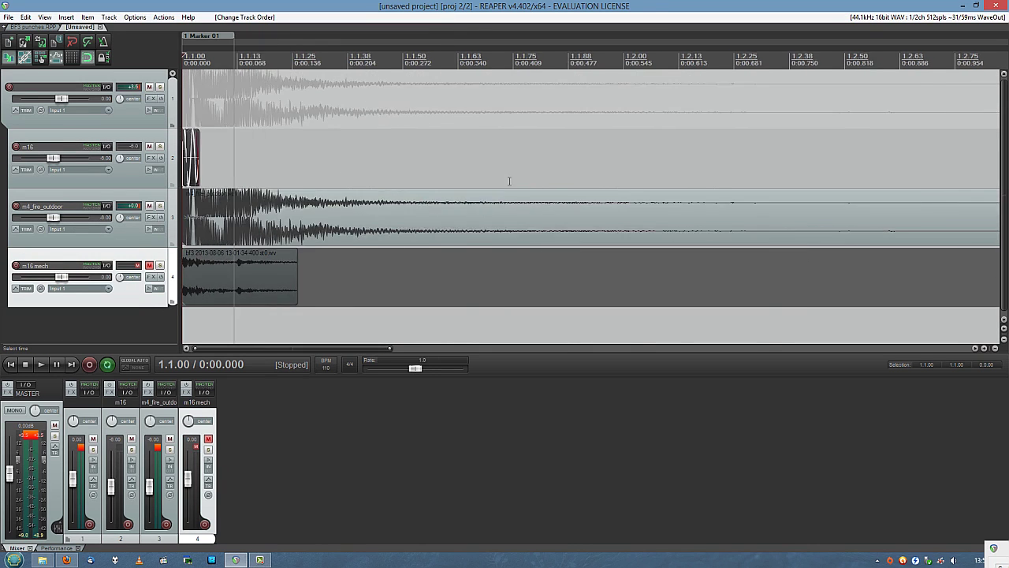
{"action": "left_click_drag", "start_coordinate": [468, 157], "coordinate": [71, 254]}
{"action": "key", "text": "space"}
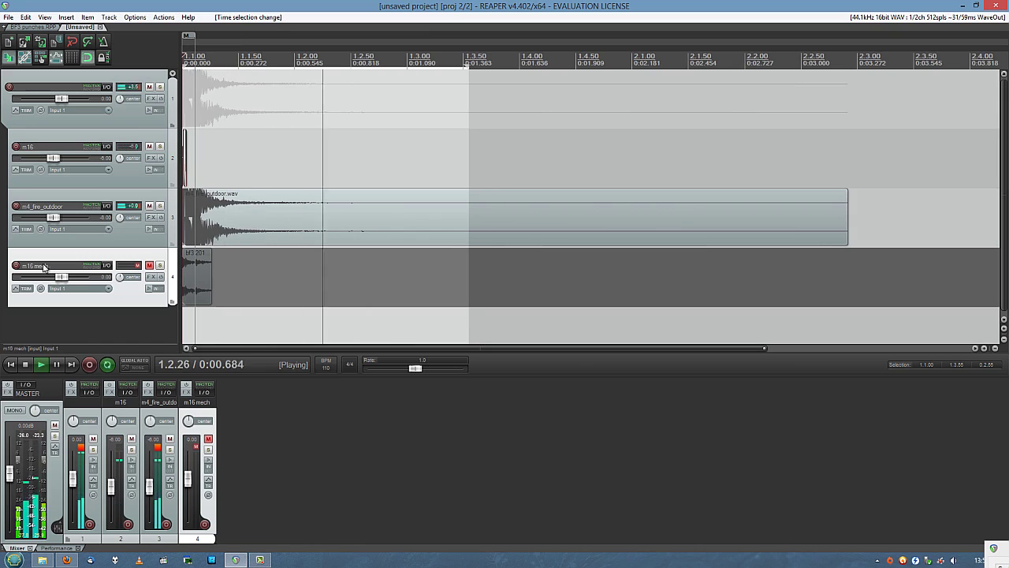
{"action": "left_click_drag", "start_coordinate": [386, 163], "coordinate": [37, 166]}
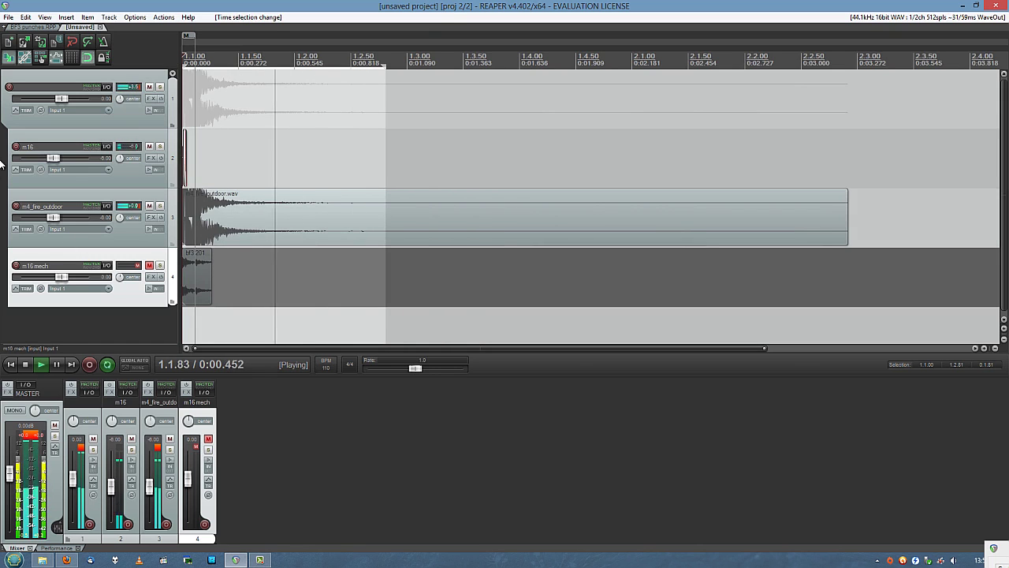
{"action": "left_click", "coordinate": [139, 183]}
{"action": "left_click", "coordinate": [256, 175]}
{"action": "scroll", "coordinate": [256, 175], "scroll_direction": "up", "scroll_amount": 4}
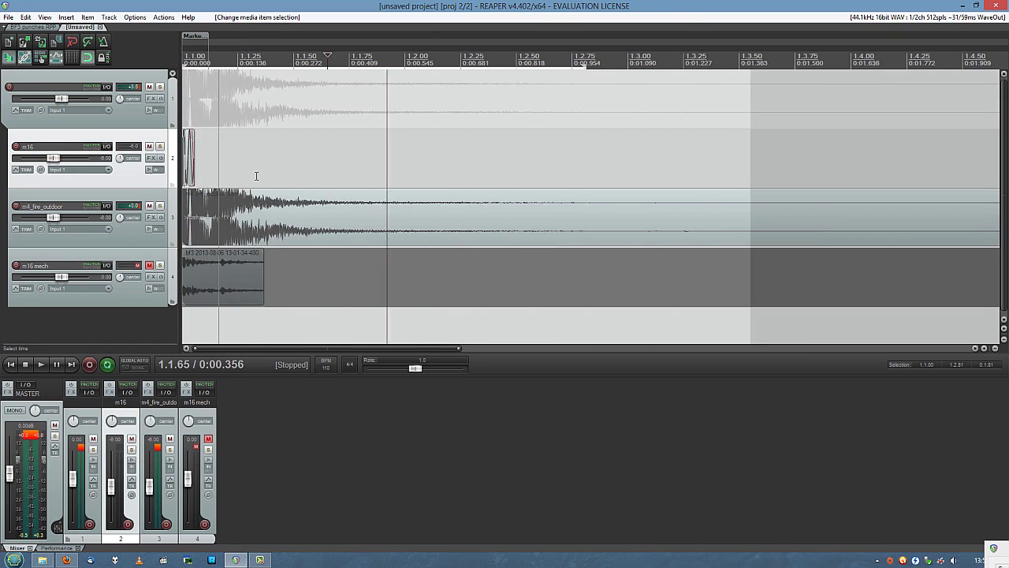
{"action": "scroll", "coordinate": [279, 169], "scroll_direction": "up", "scroll_amount": 8}
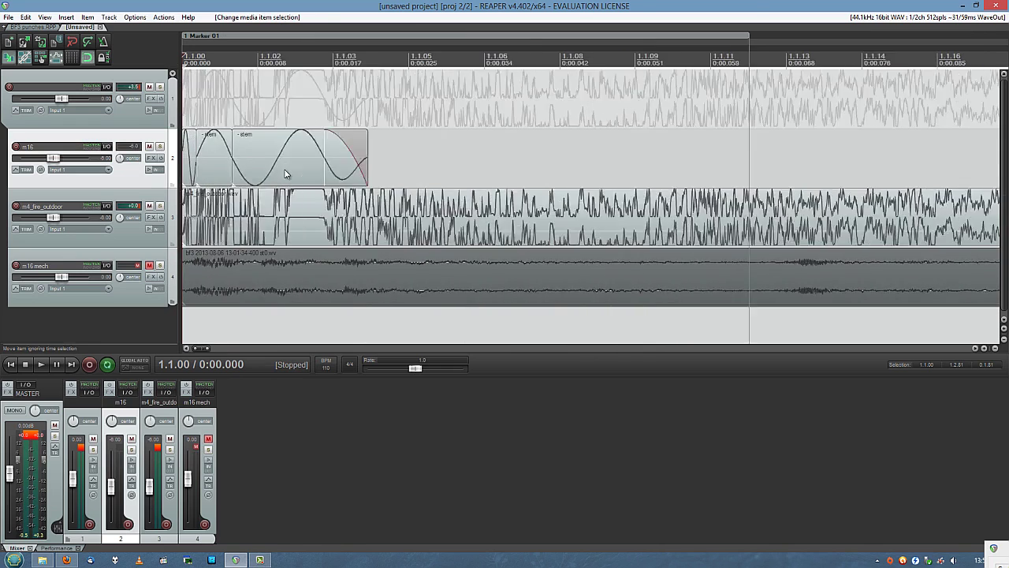
Step: Compare the m16 stem items with the recorded shot's waveform in the BF3 punches project, and return to the unsaved layering project
{"action": "left_click", "coordinate": [32, 27]}
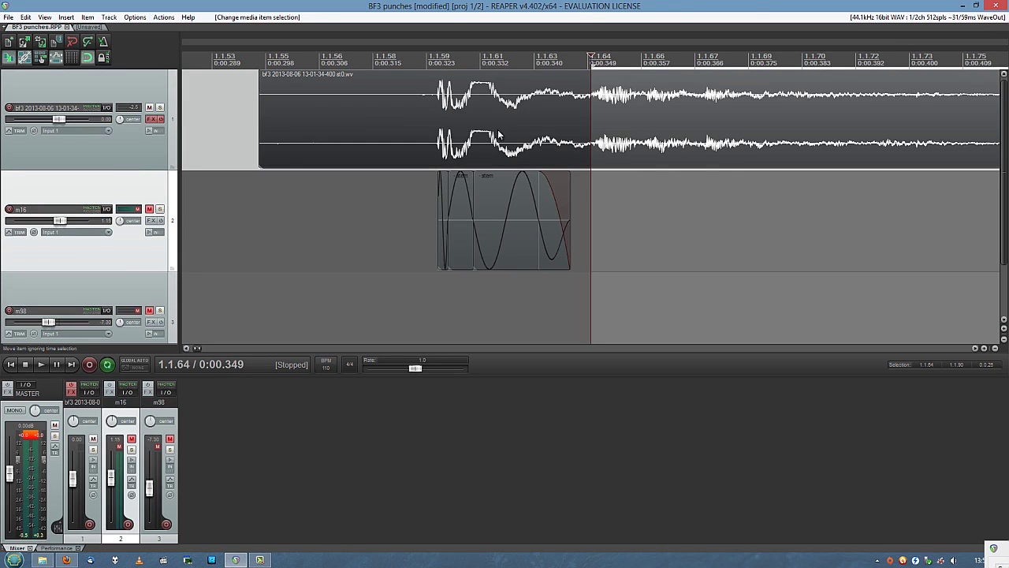
{"action": "scroll", "coordinate": [498, 136], "scroll_direction": "up", "scroll_amount": 4}
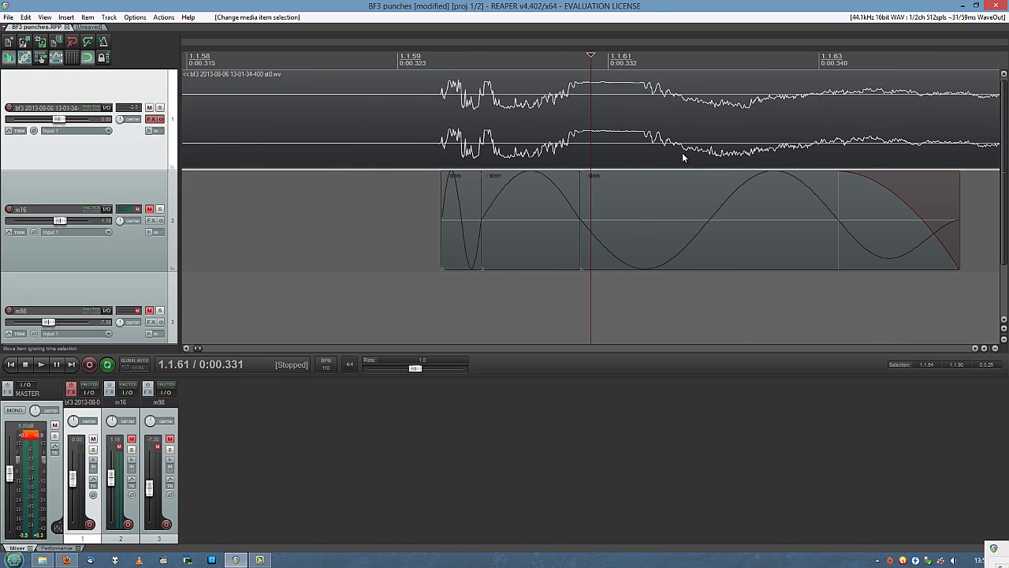
{"action": "left_click", "coordinate": [89, 27]}
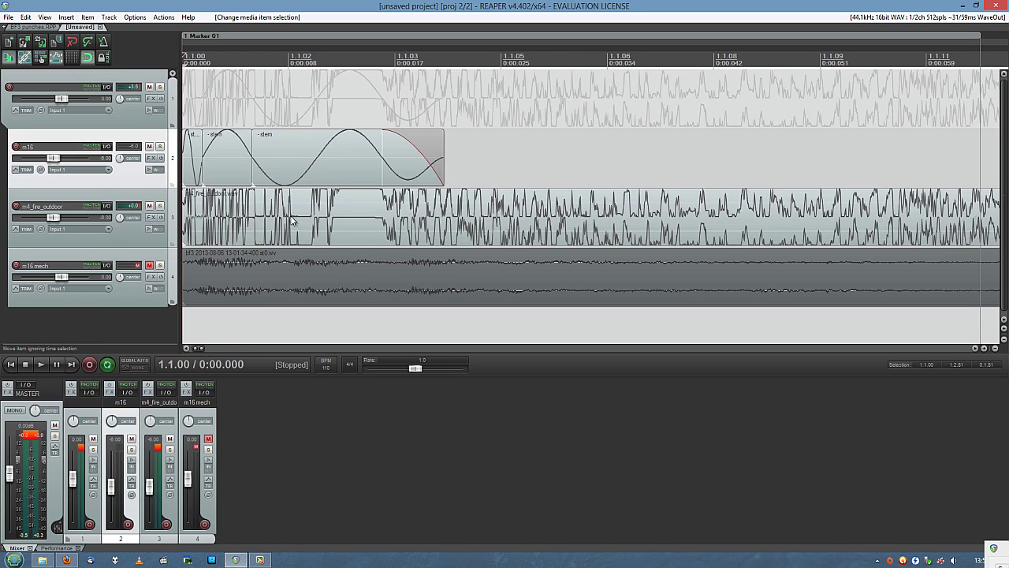
Step: Show the Volume (Pre-FX) envelope for the m4_fire_outdoor track and close its envelope settings
{"action": "left_click", "coordinate": [226, 225]}
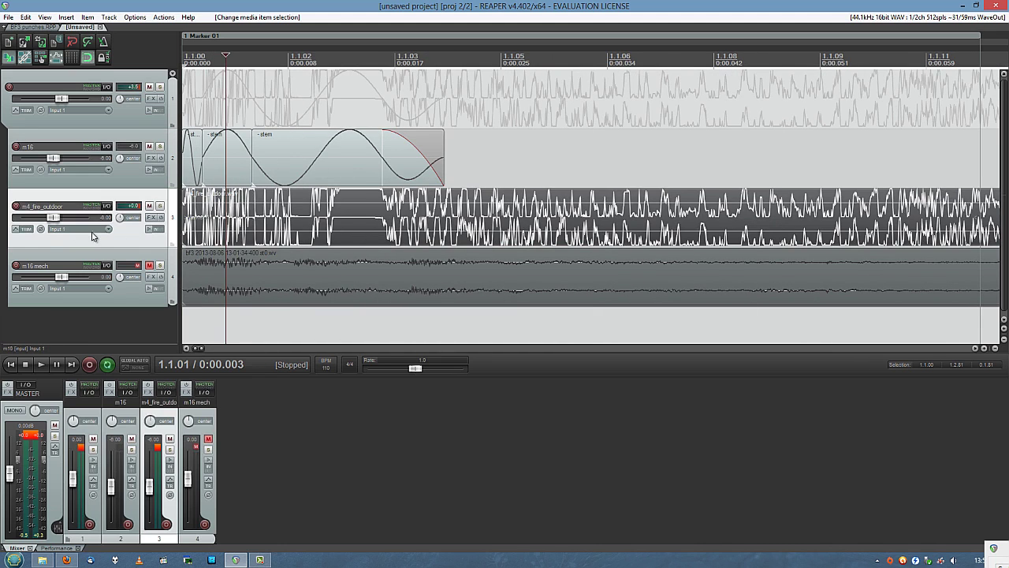
{"action": "left_click", "coordinate": [25, 229]}
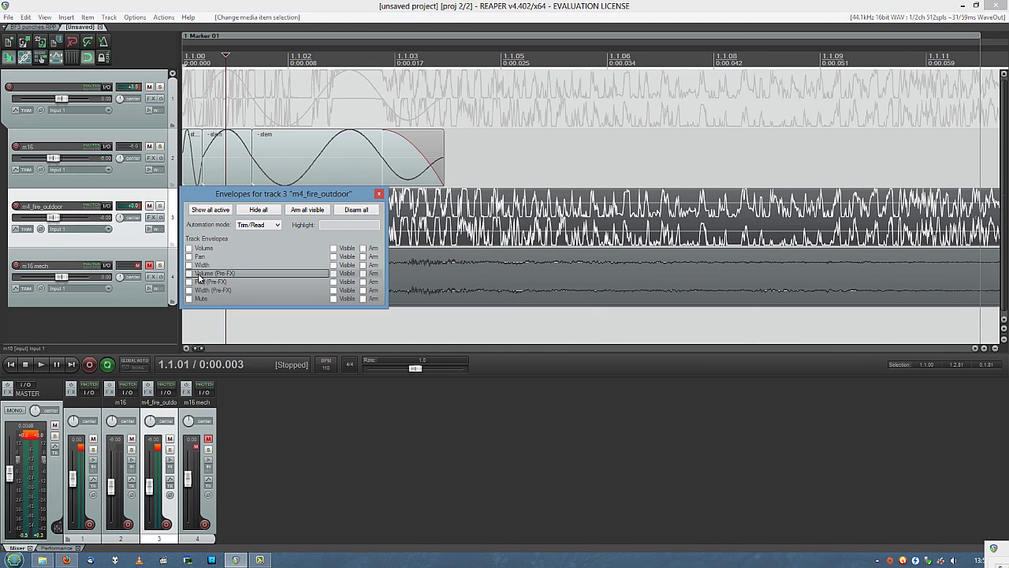
{"action": "left_click", "coordinate": [190, 273]}
{"action": "left_click", "coordinate": [379, 194]}
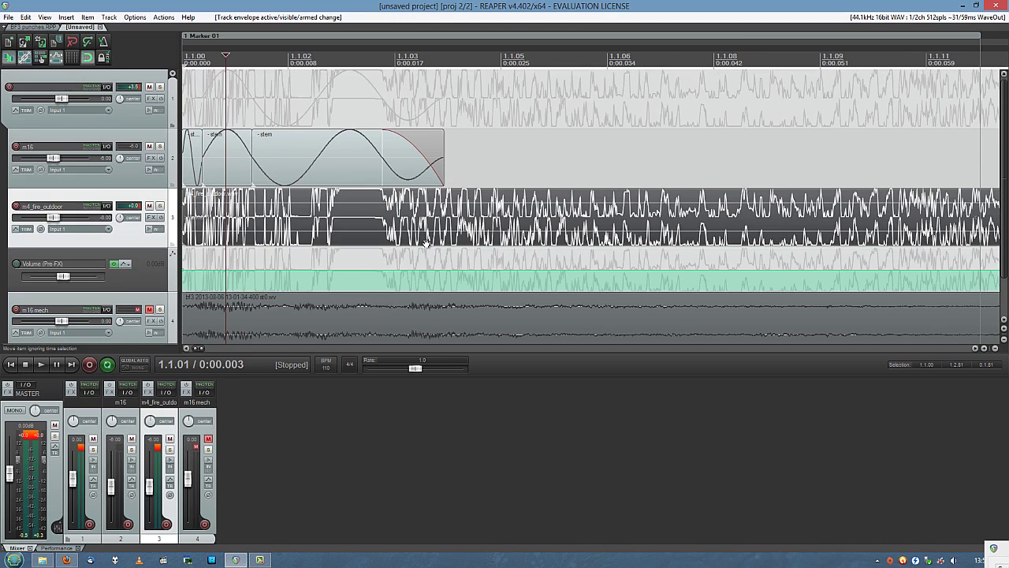
Step: Add points to the m4_fire_outdoor Pre-FX volume envelope and lower its opening section to about -3.99 dB
{"action": "left_click", "coordinate": [345, 270]}
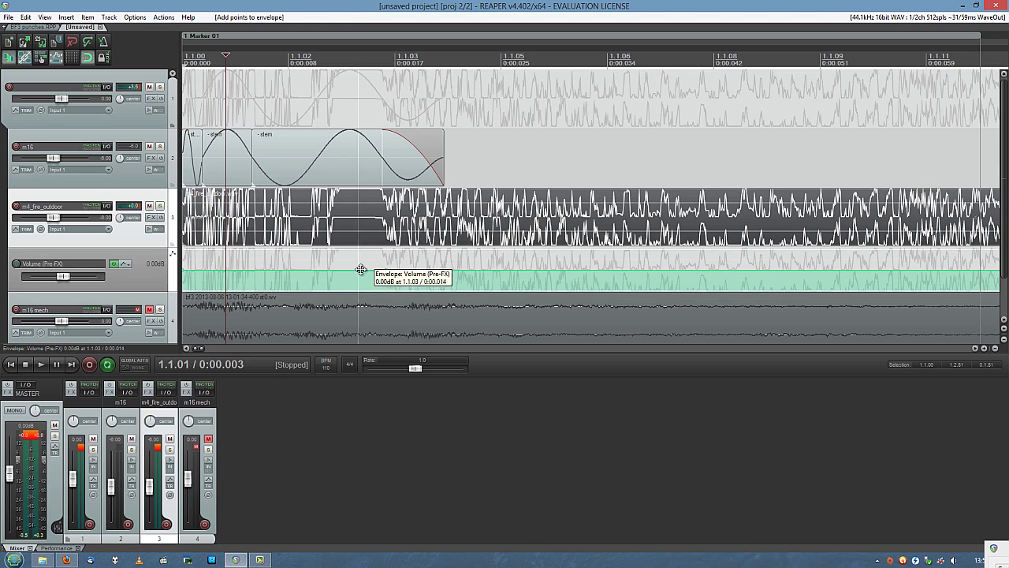
{"action": "left_click_drag", "start_coordinate": [360, 270], "coordinate": [336, 280]}
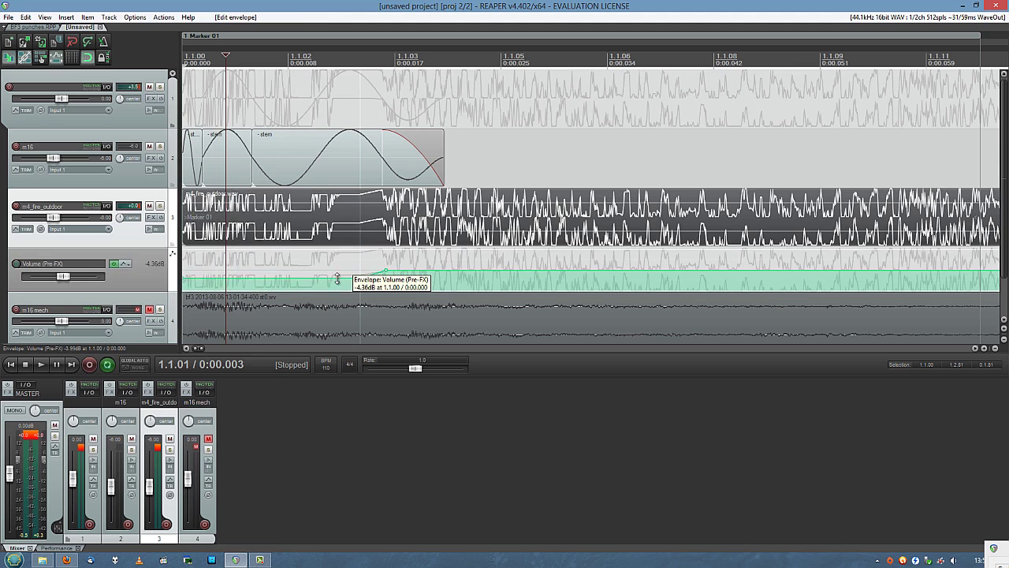
{"action": "scroll", "coordinate": [351, 256], "scroll_direction": "down", "scroll_amount": 2}
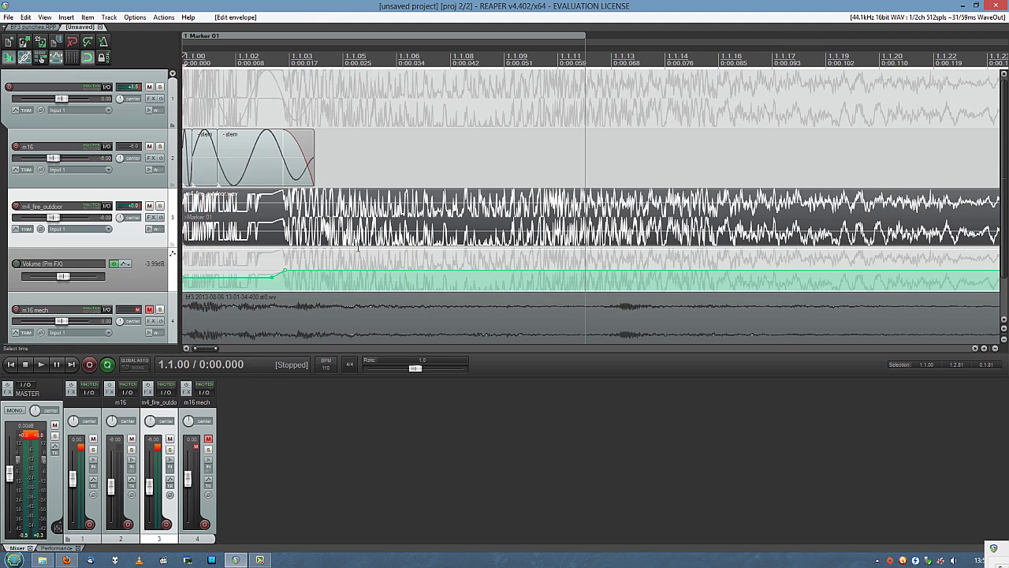
{"action": "scroll", "coordinate": [370, 180], "scroll_direction": "down", "scroll_amount": 4}
Step: Loop the gunshot and audition it with the m4_fire_outdoor volume envelope bypassed and the m16 track muted
{"action": "key", "text": "space"}
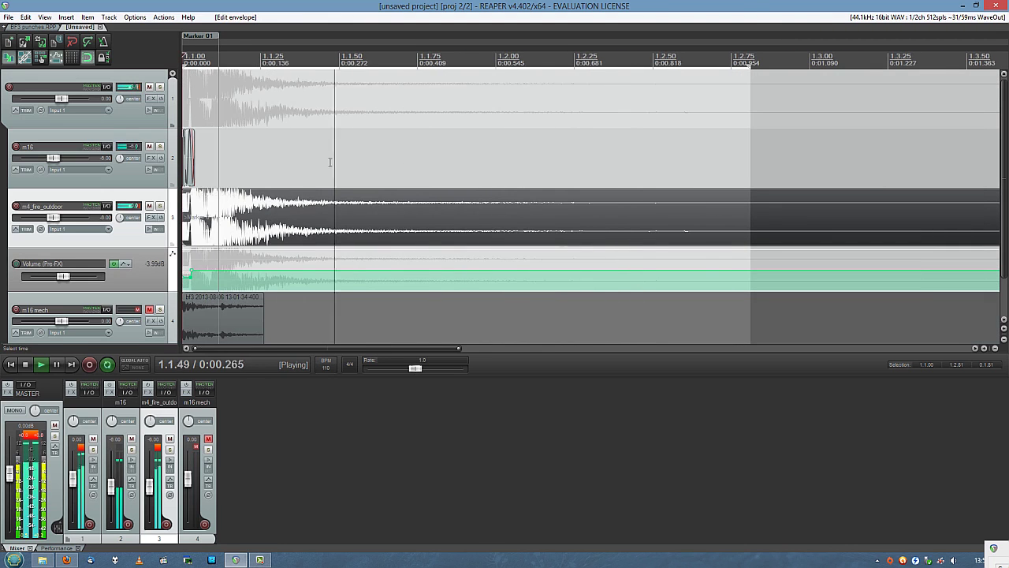
{"action": "left_click_drag", "start_coordinate": [480, 158], "coordinate": [186, 136]}
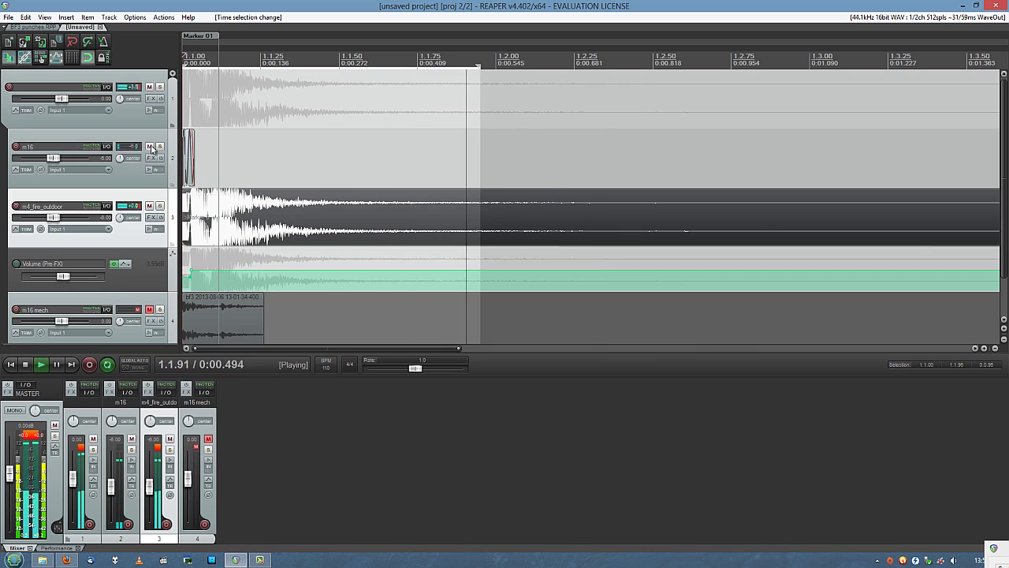
{"action": "left_click", "coordinate": [113, 265]}
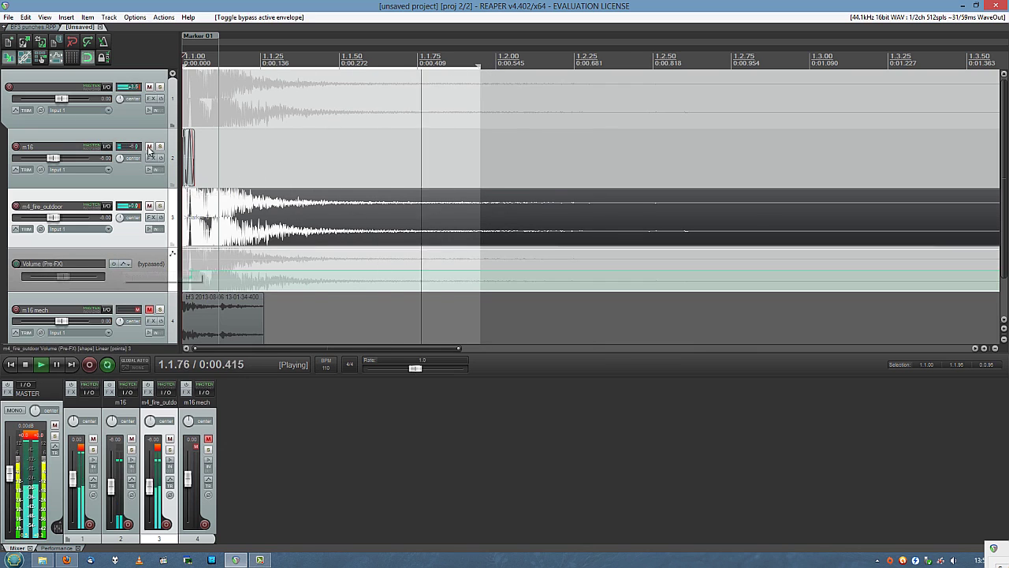
{"action": "left_click", "coordinate": [148, 148]}
{"action": "key", "text": "space"}
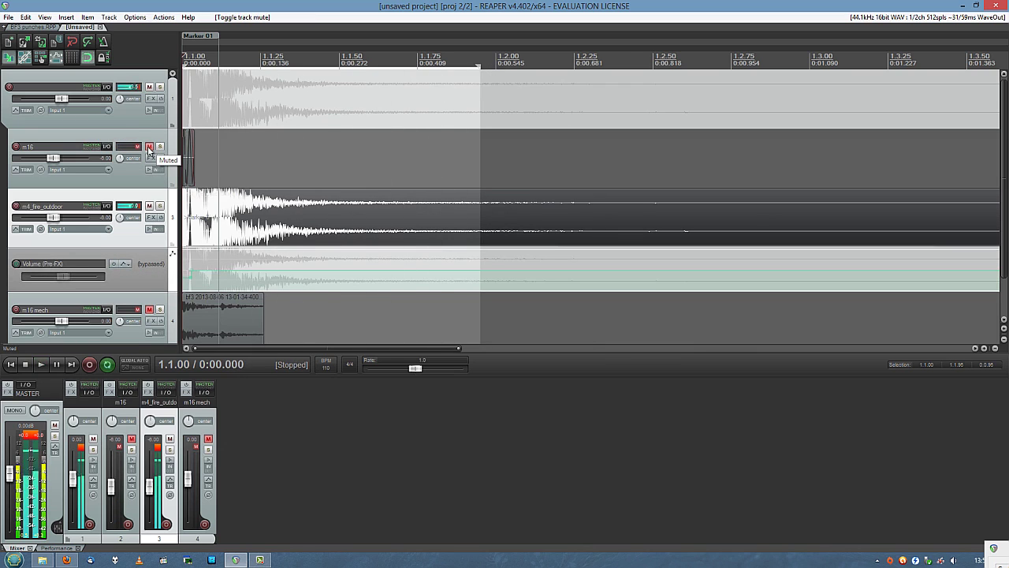
{"action": "key", "text": "space"}
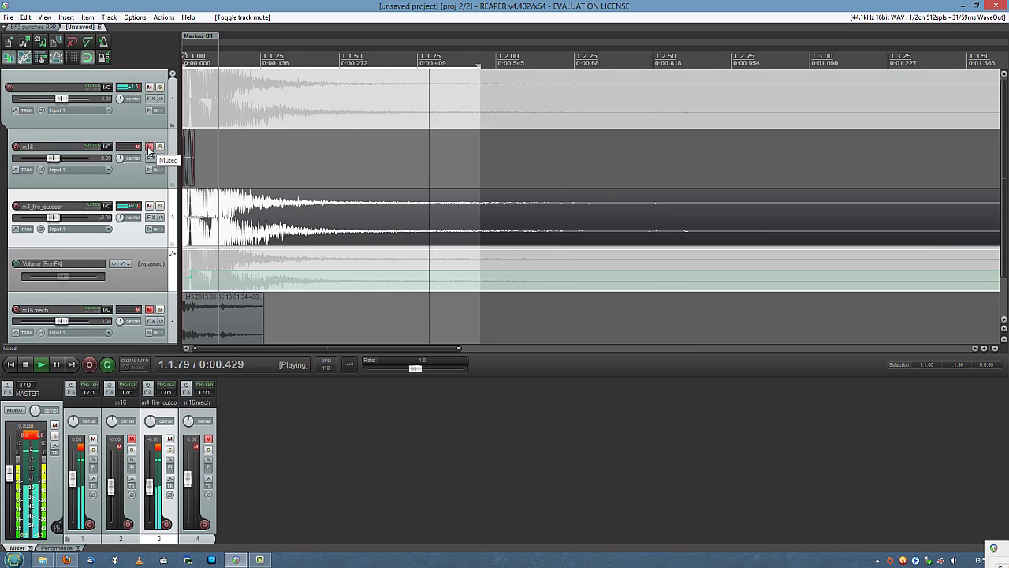
{"action": "key", "text": "space"}
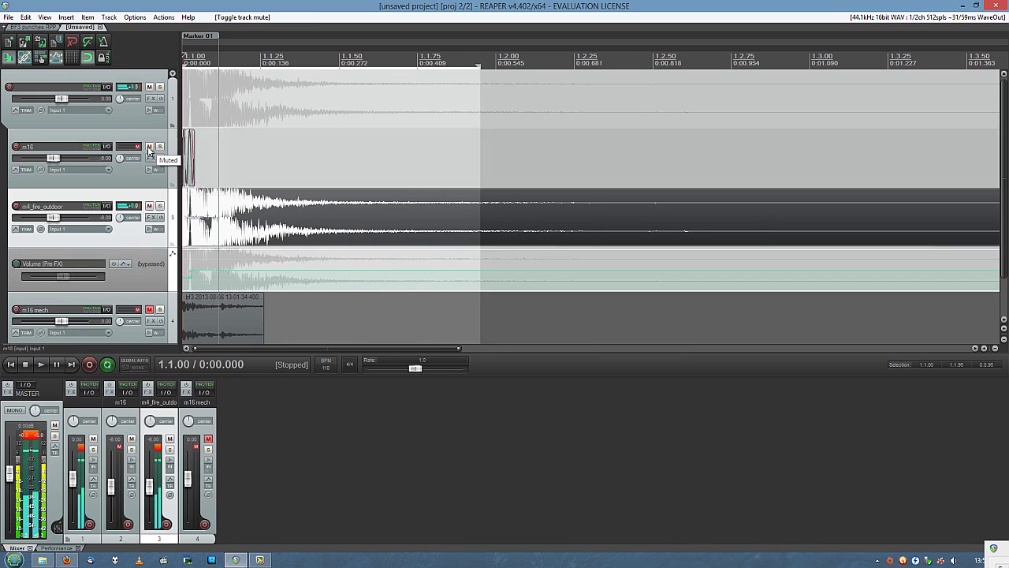
Step: Restore the m16 track and the volume envelope, and set the m4_fire_outdoor track volume to -4.26 dB
{"action": "left_click", "coordinate": [117, 262]}
{"action": "key", "text": "space"}
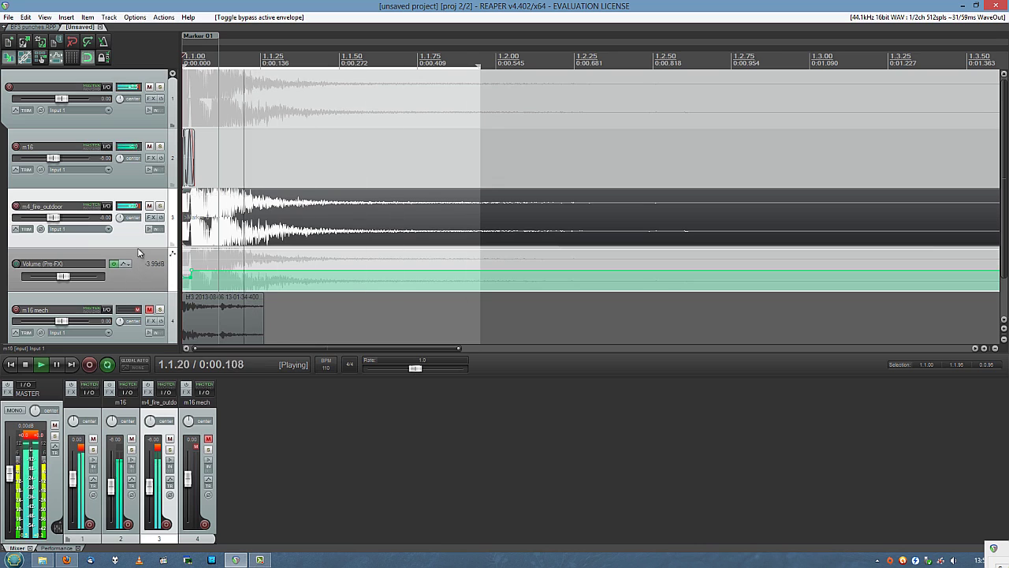
{"action": "scroll", "coordinate": [102, 217], "scroll_direction": "up", "scroll_amount": 2}
{"action": "scroll", "coordinate": [245, 163], "scroll_direction": "up", "scroll_amount": 2}
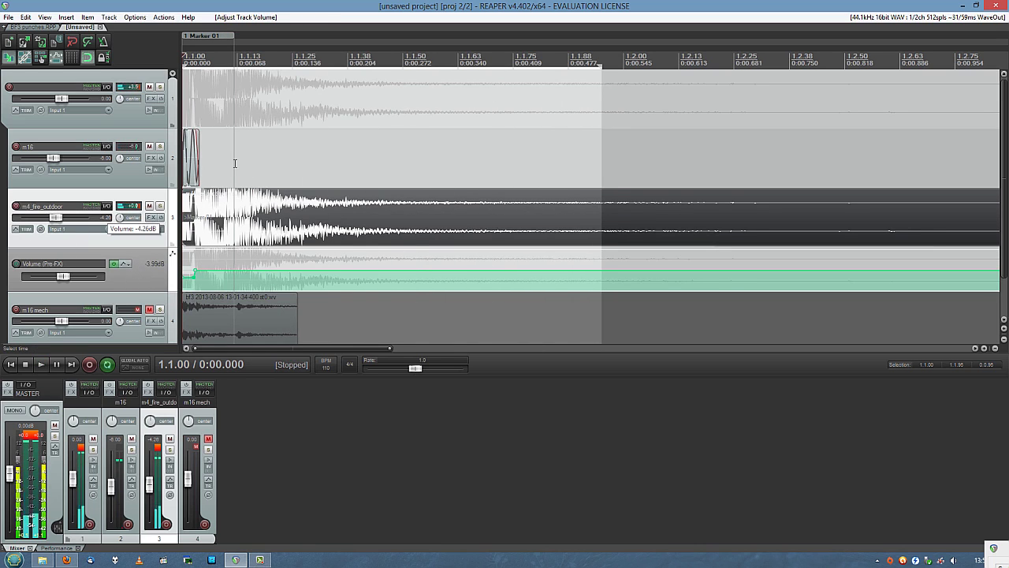
Step: Set the time selection from the project start to 1.2.10, auditioning the shot
{"action": "left_click_drag", "start_coordinate": [235, 162], "coordinate": [183, 158]}
{"action": "key", "text": "space"}
{"action": "key", "text": "space"}
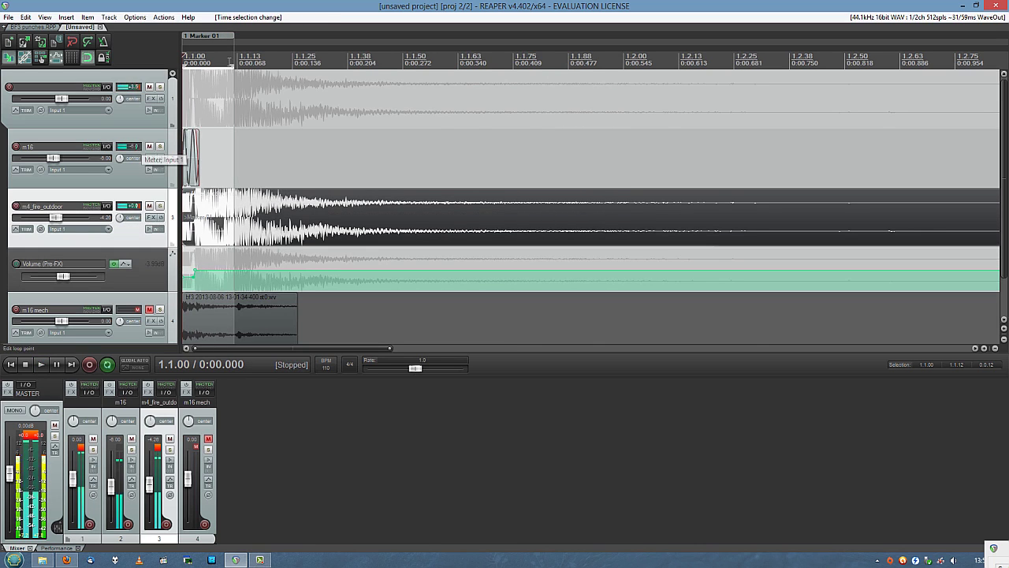
{"action": "left_click", "coordinate": [525, 157], "text": "shift"}
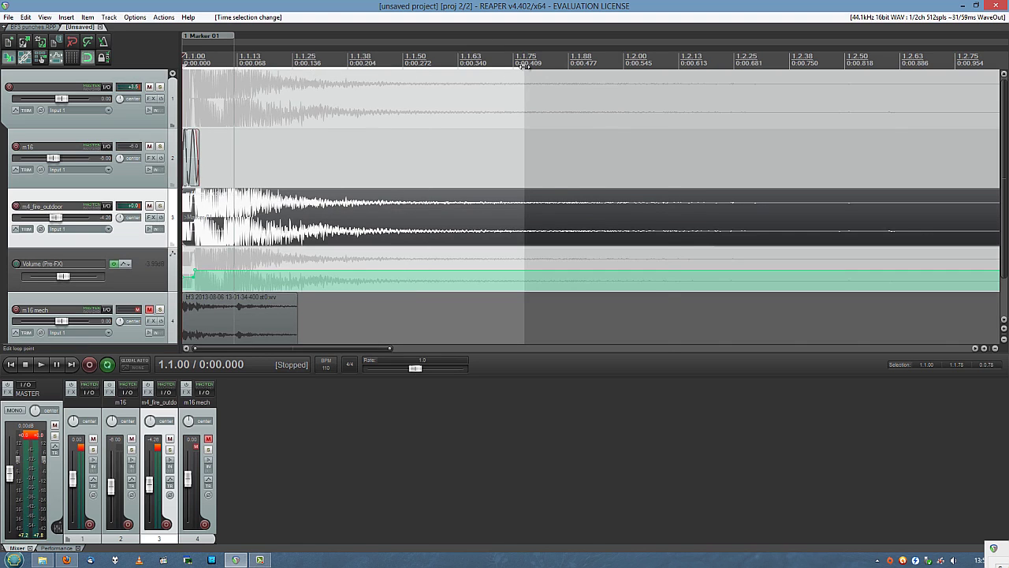
{"action": "left_click_drag", "start_coordinate": [525, 66], "coordinate": [670, 66]}
Step: Examine the waveforms and volume dip at the start of the shot while replaying the mix
{"action": "scroll", "coordinate": [132, 204], "scroll_direction": "up", "scroll_amount": 5}
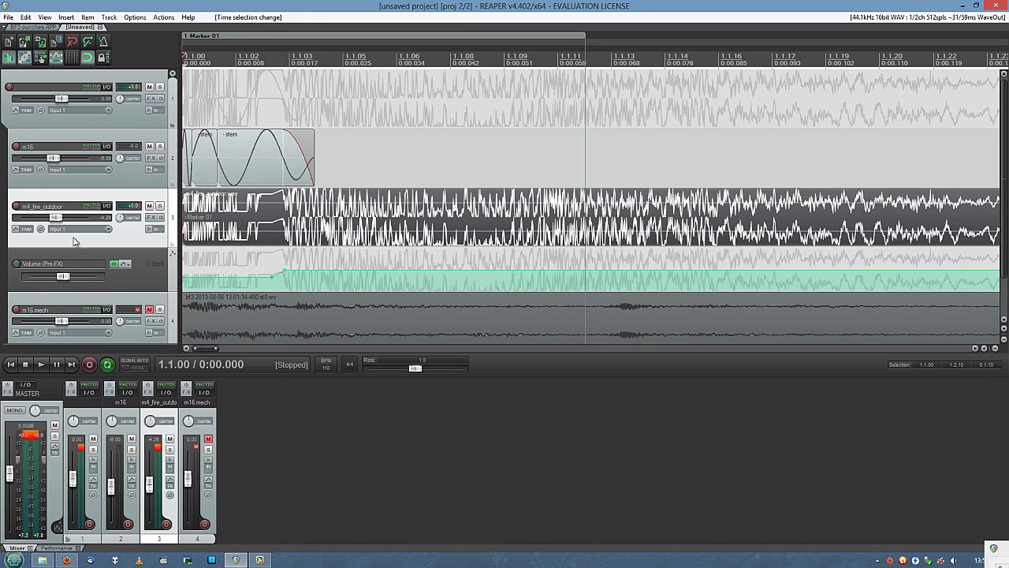
{"action": "scroll", "coordinate": [4, 261], "scroll_direction": "down", "scroll_amount": 2}
{"action": "scroll", "coordinate": [4, 189], "scroll_direction": "up", "scroll_amount": 2}
{"action": "key", "text": "space"}
{"action": "key", "text": "space"}
{"action": "scroll", "coordinate": [4, 228], "scroll_direction": "down", "scroll_amount": 2}
{"action": "scroll", "coordinate": [246, 181], "scroll_direction": "down", "scroll_amount": 3}
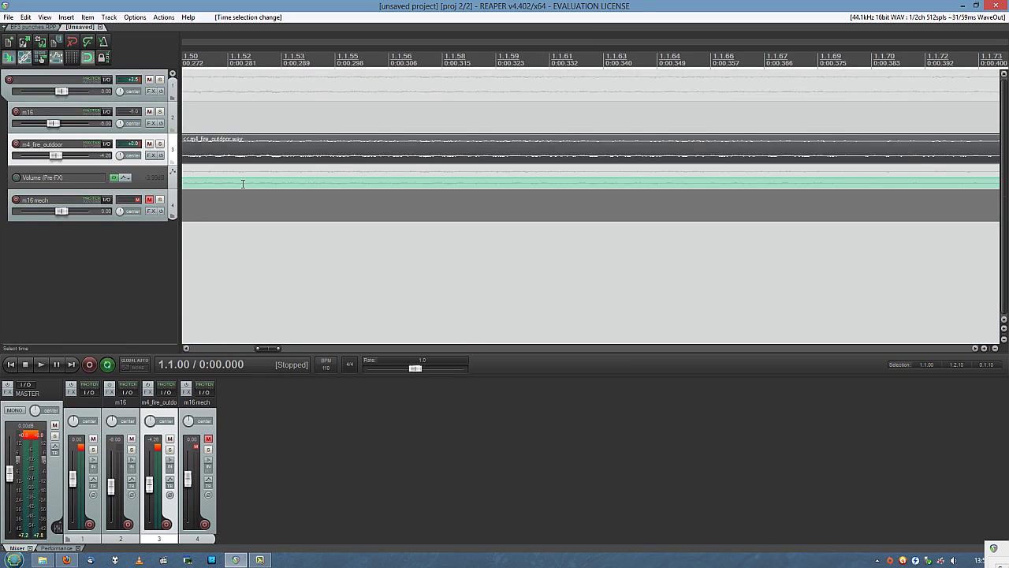
{"action": "key", "text": "Home"}
{"action": "scroll", "coordinate": [254, 180], "scroll_direction": "up", "scroll_amount": 3}
{"action": "scroll", "coordinate": [284, 183], "scroll_direction": "up", "scroll_amount": 2}
{"action": "scroll", "coordinate": [413, 223], "scroll_direction": "down", "scroll_amount": 1}
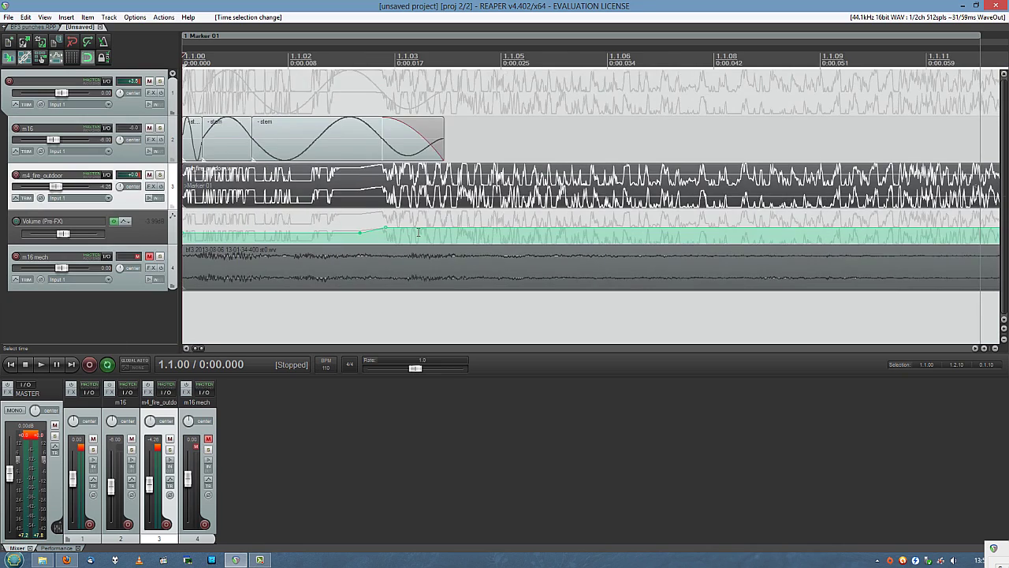
{"action": "scroll", "coordinate": [419, 232], "scroll_direction": "down", "scroll_amount": 1}
{"action": "key", "text": "space"}
{"action": "scroll", "coordinate": [235, 207], "scroll_direction": "down", "scroll_amount": 3}
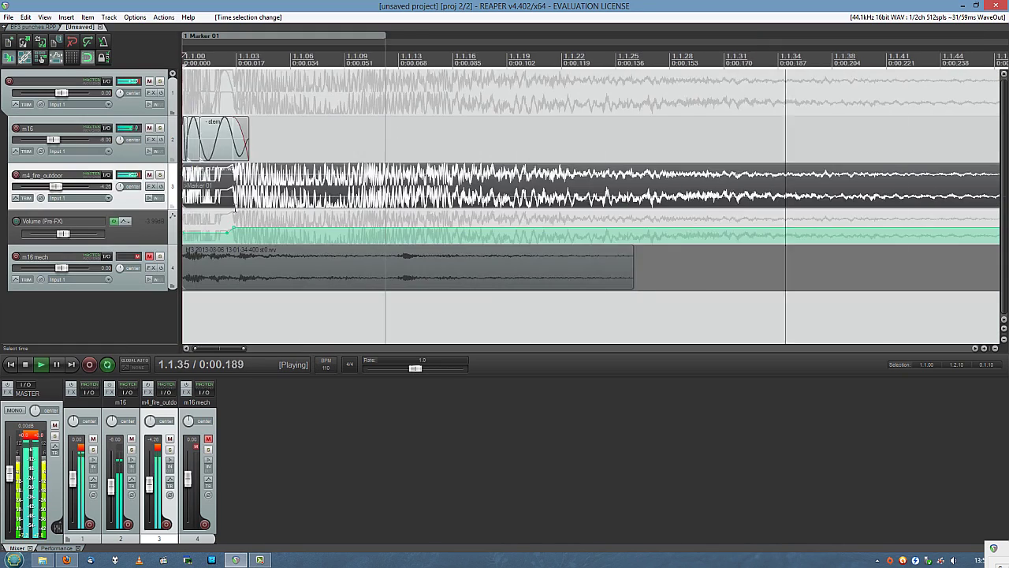
Step: Raise the m16 track volume to 0.00 dB while the shot plays
{"action": "left_click", "coordinate": [235, 208]}
{"action": "left_click", "coordinate": [235, 205]}
{"action": "scroll", "coordinate": [235, 205], "scroll_direction": "down", "scroll_amount": 3}
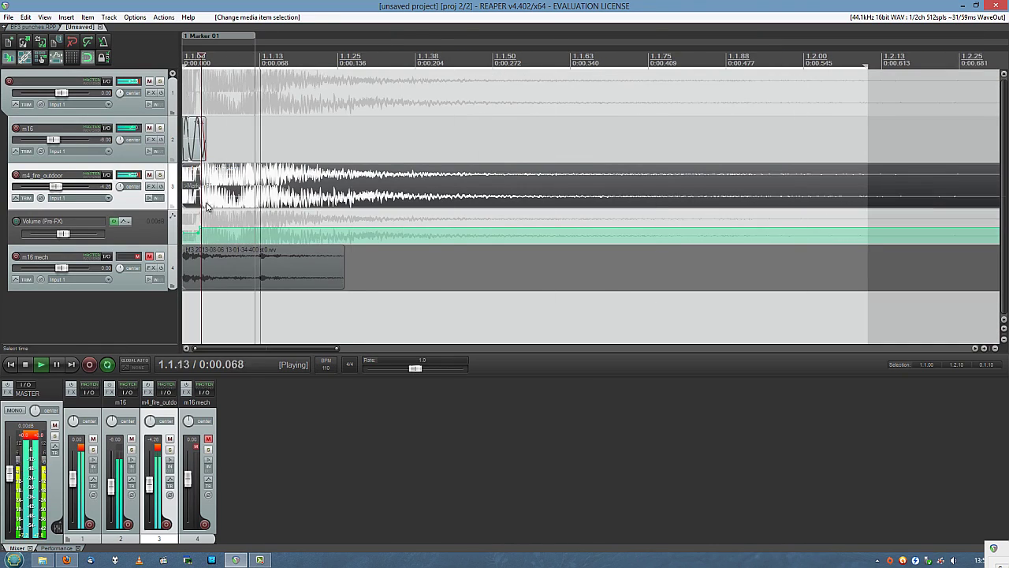
{"action": "left_click_drag", "start_coordinate": [55, 141], "coordinate": [63, 138]}
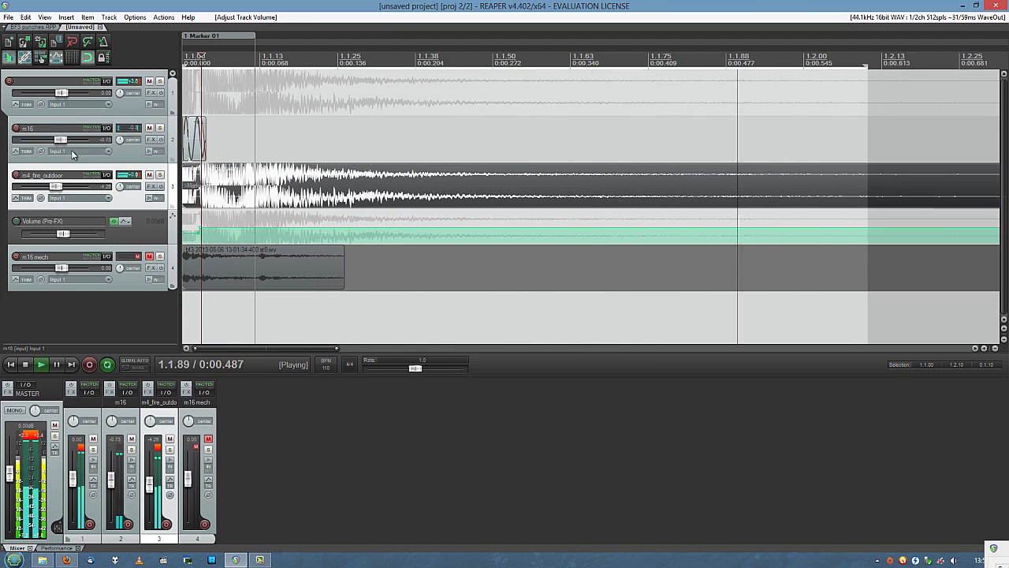
{"action": "double_click", "coordinate": [62, 140]}
{"action": "left_click", "coordinate": [37, 430]}
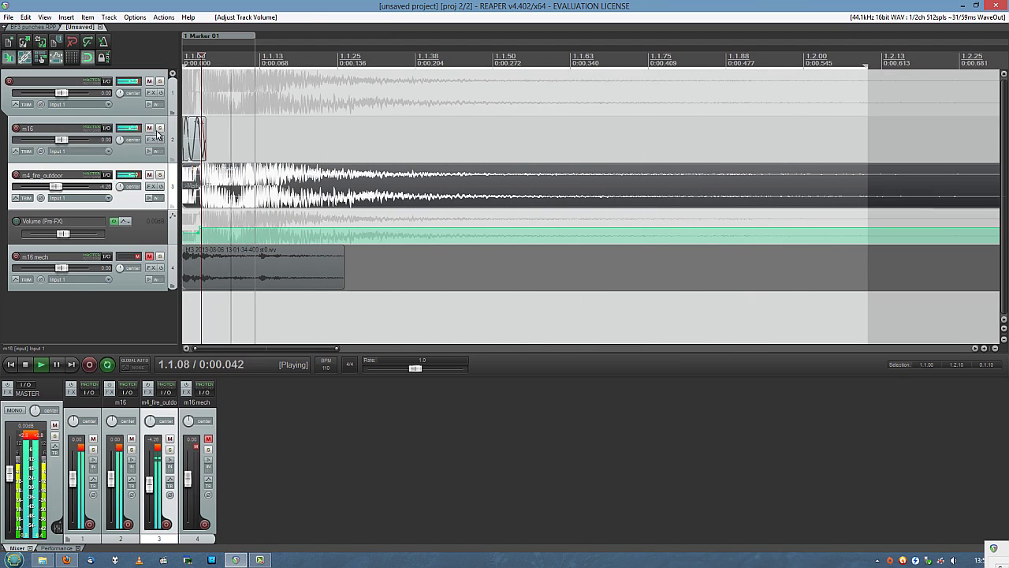
Step: Shorten the looped time selection to end at 1.1.17 and stop playback
{"action": "left_click_drag", "start_coordinate": [866, 64], "coordinate": [253, 67]}
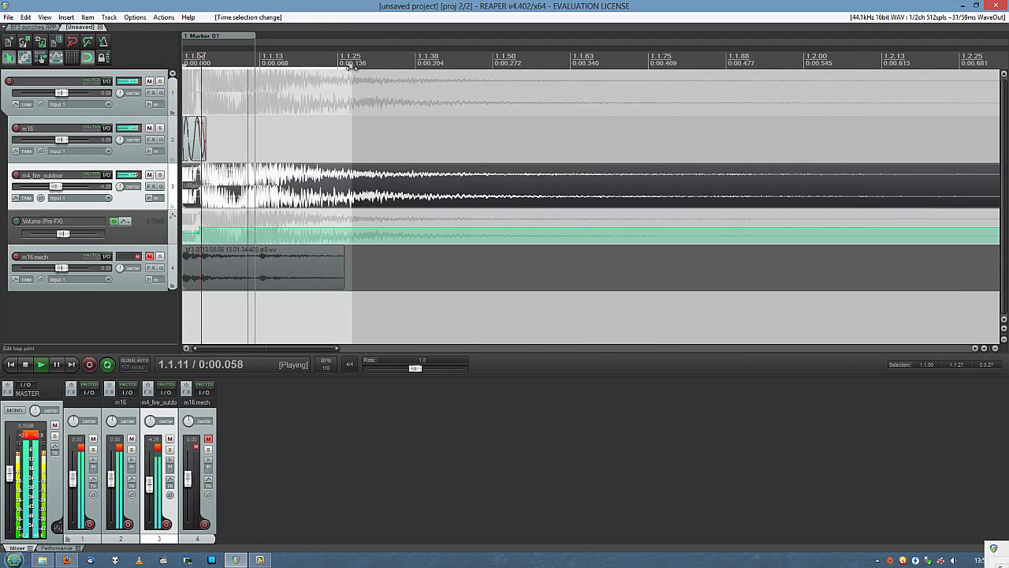
{"action": "left_click_drag", "start_coordinate": [352, 67], "coordinate": [290, 67]}
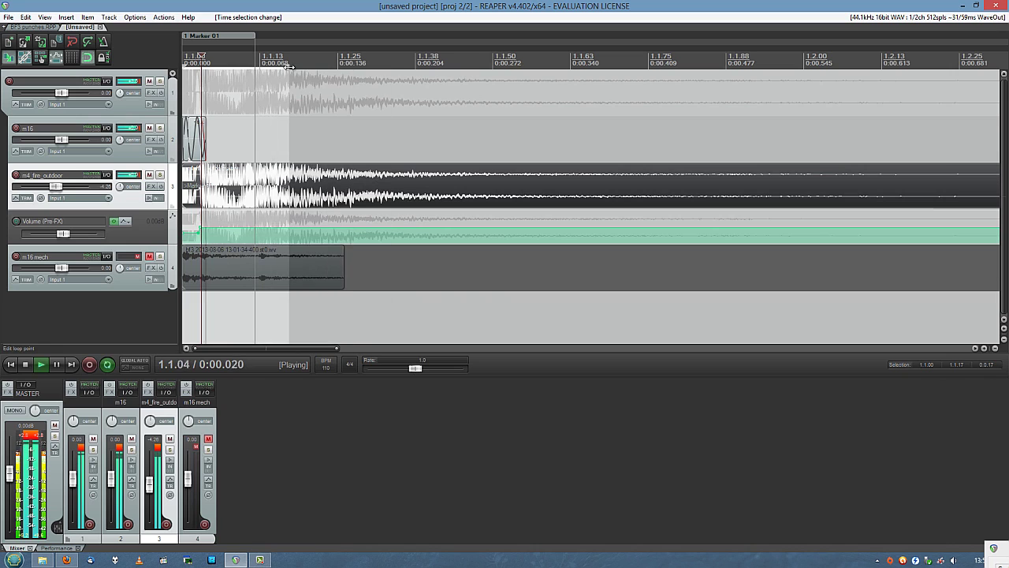
{"action": "key", "text": "space"}
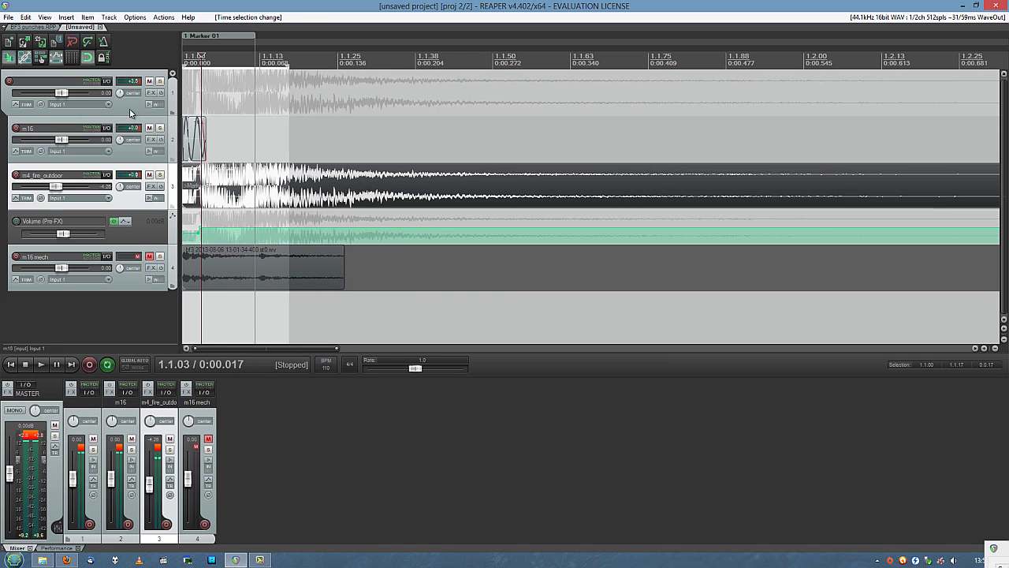
Step: Render the parent folder track to a mono stem track, muting the originals
{"action": "right_click", "coordinate": [130, 113]}
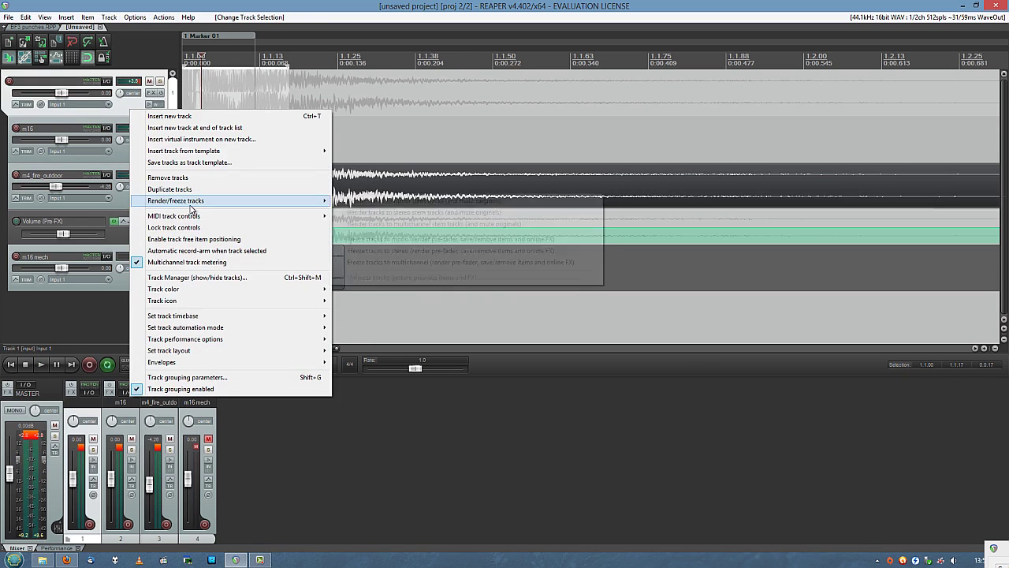
{"action": "mouse_move", "coordinate": [237, 200]}
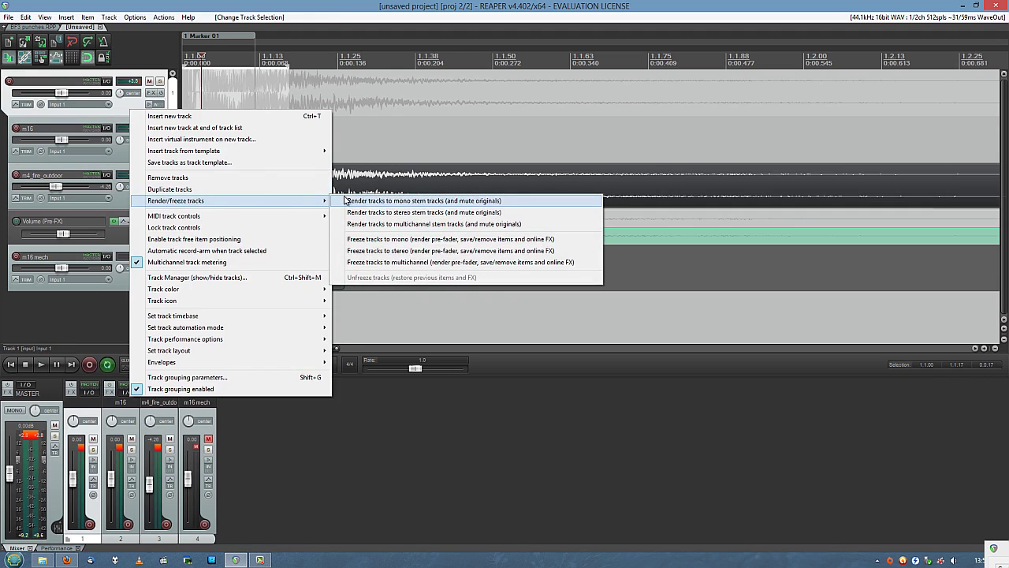
{"action": "left_click", "coordinate": [351, 202]}
Step: Set the time selection from the start to 1.1.12 and copy that area of the rendered stem
{"action": "left_click", "coordinate": [253, 106]}
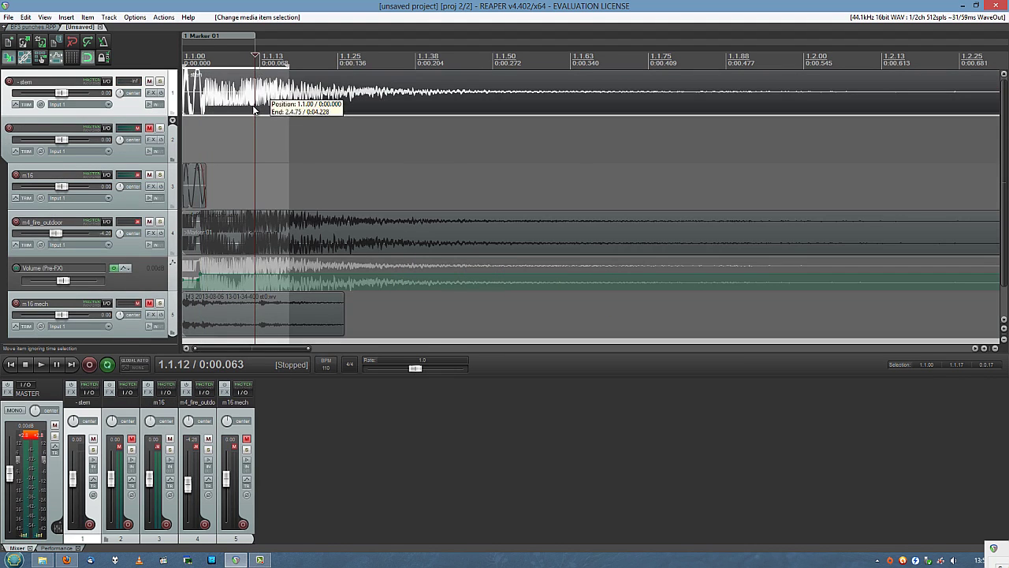
{"action": "left_click_drag", "start_coordinate": [255, 139], "coordinate": [113, 144]}
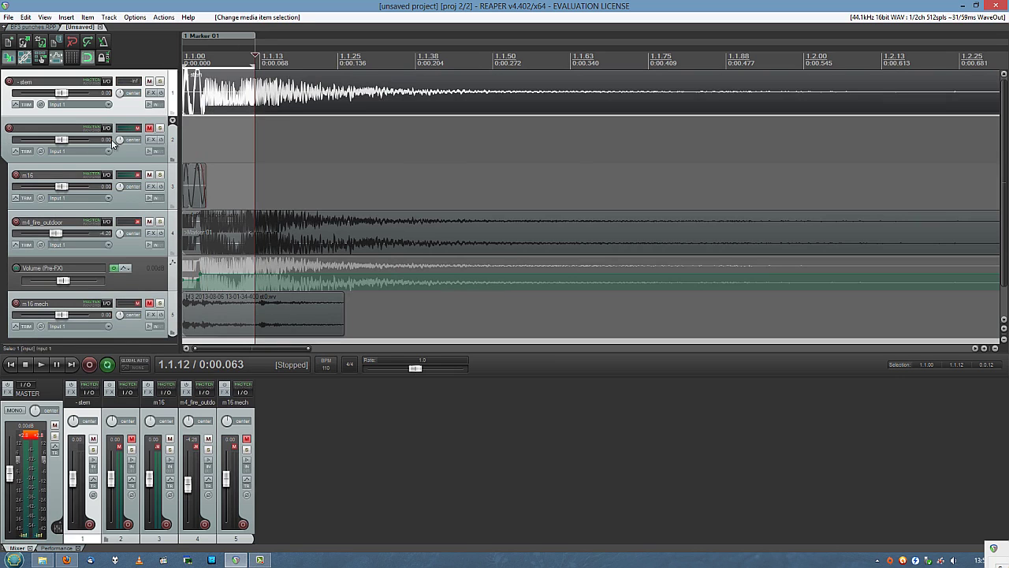
{"action": "left_click", "coordinate": [218, 133]}
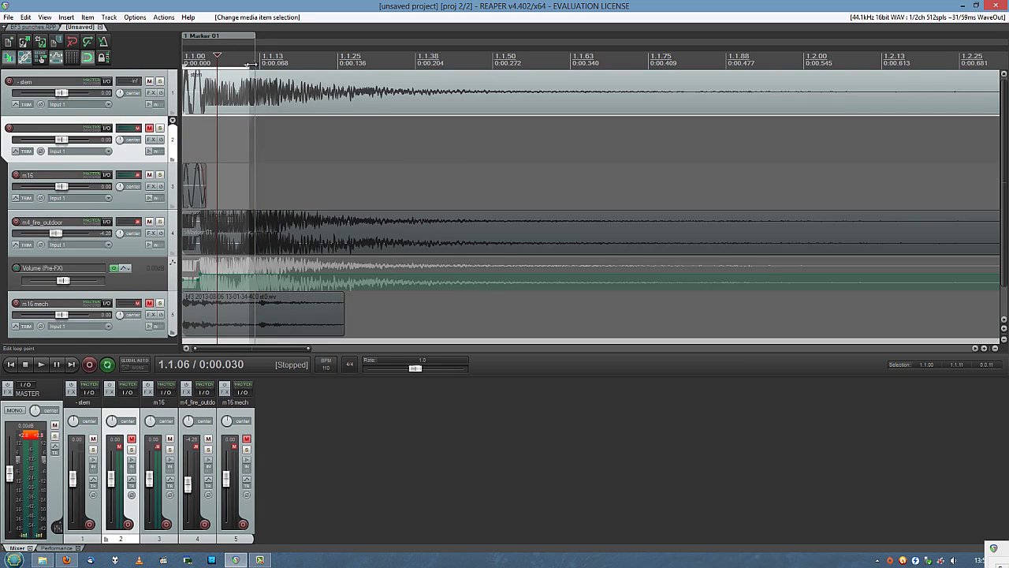
{"action": "right_click", "coordinate": [239, 88]}
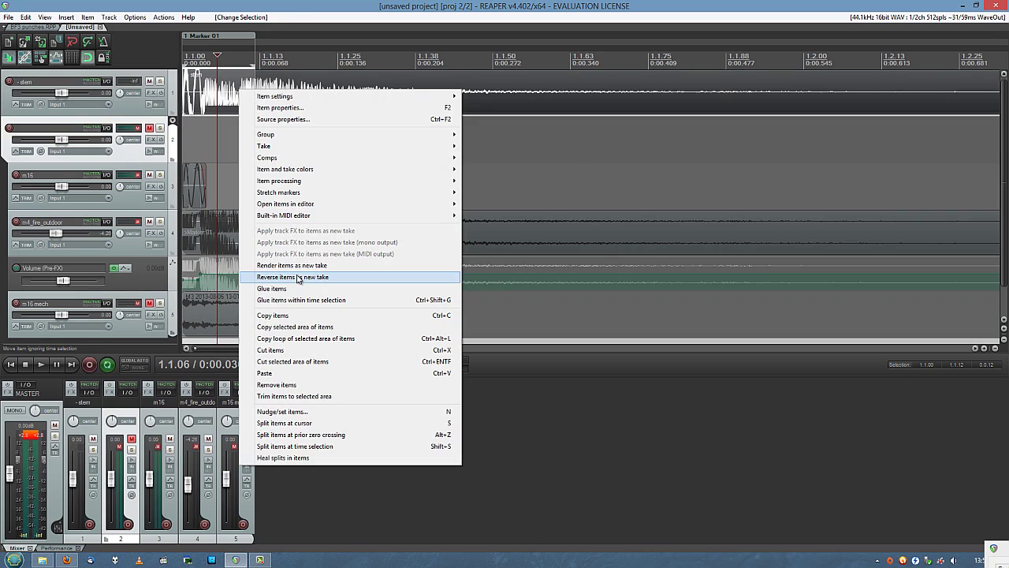
{"action": "left_click", "coordinate": [299, 326]}
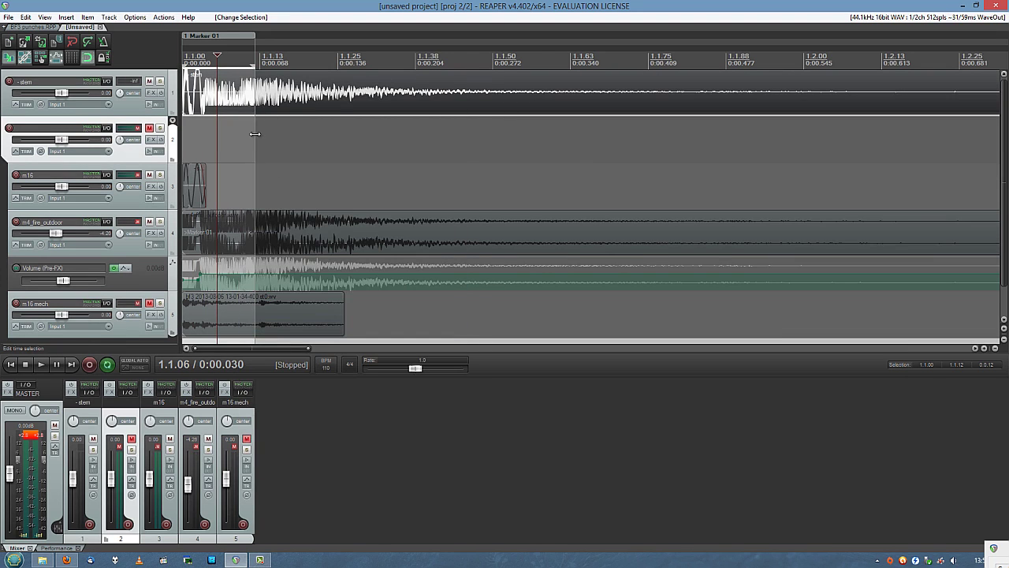
Step: Split the stem at 1.1.12 and move its tail along the timeline, leaving a gap behind the opening section
{"action": "left_click", "coordinate": [255, 134]}
{"action": "key", "text": "s"}
{"action": "left_click_drag", "start_coordinate": [298, 91], "coordinate": [431, 93]}
Step: Paste two copies of the opening section before the stem's tail and remove the time selection
{"action": "key", "text": "ctrl+v"}
{"action": "key", "text": "ctrl+v"}
{"action": "key", "text": "Home"}
{"action": "key", "text": "space"}
{"action": "key", "text": "Escape"}
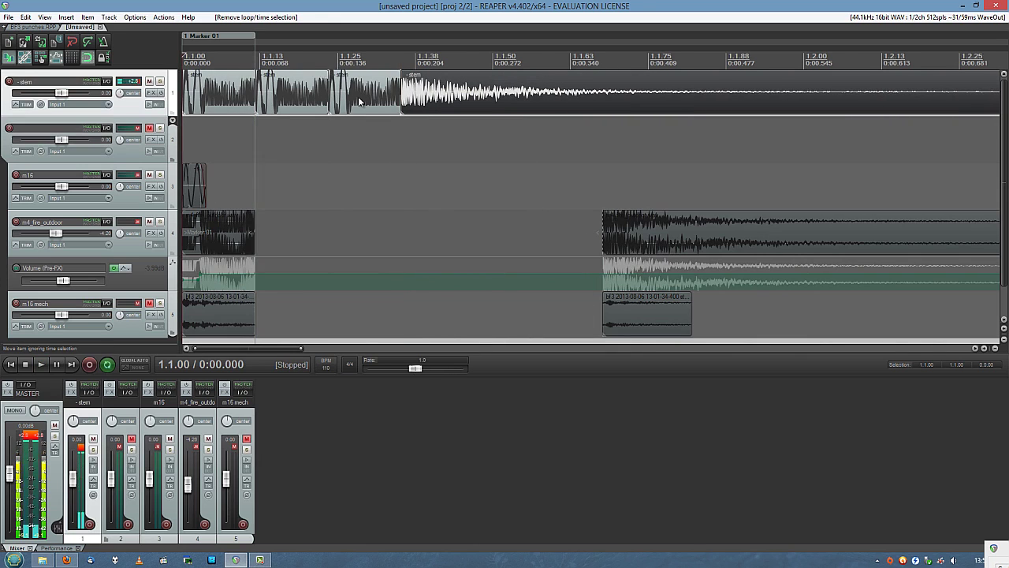
Step: Play the assembled three-shot burst and its tail repeatedly from the project start
{"action": "scroll", "coordinate": [362, 97], "scroll_direction": "down", "scroll_amount": 3}
{"action": "key", "text": "space"}
{"action": "key", "text": "space"}
{"action": "key", "text": "space"}
{"action": "key", "text": "space"}
{"action": "key", "text": "space"}
{"action": "key", "text": "space"}
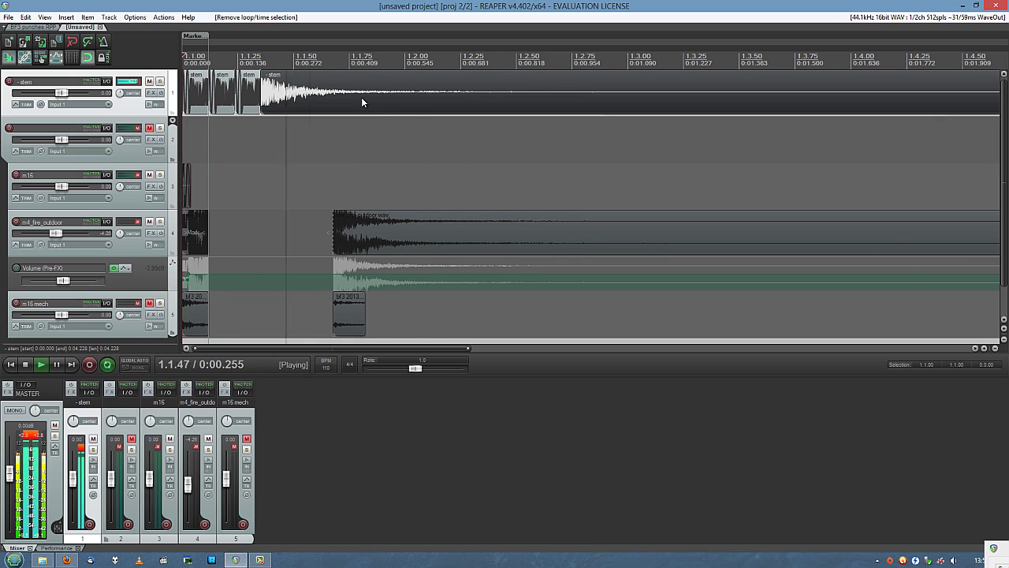
{"action": "key", "text": "space"}
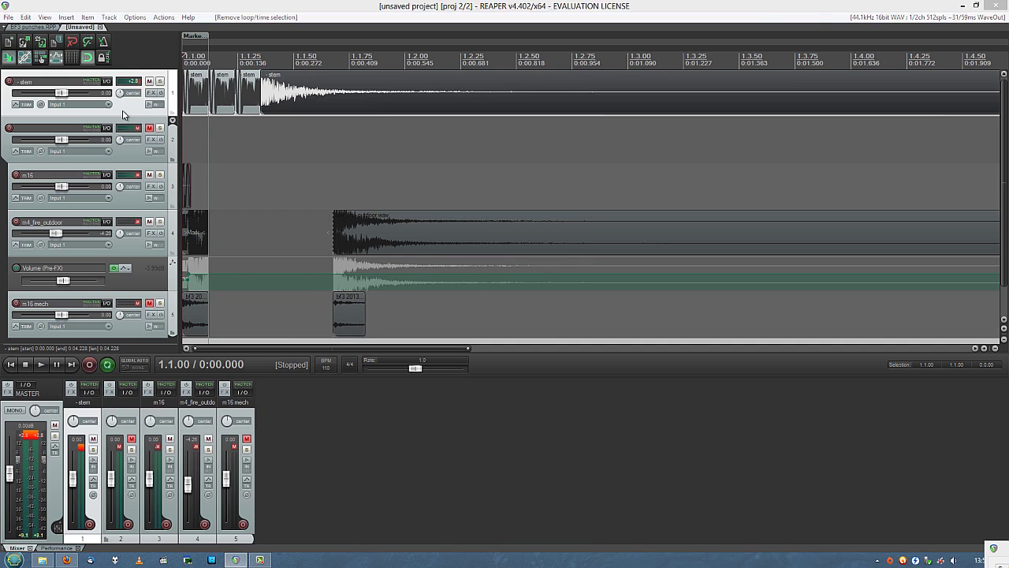
Step: Delete the rendered stem track and unmute the original parent folder track
{"action": "key", "text": "Delete"}
{"action": "left_click", "coordinate": [149, 82]}
{"action": "scroll", "coordinate": [260, 144], "scroll_direction": "up", "scroll_amount": 3}
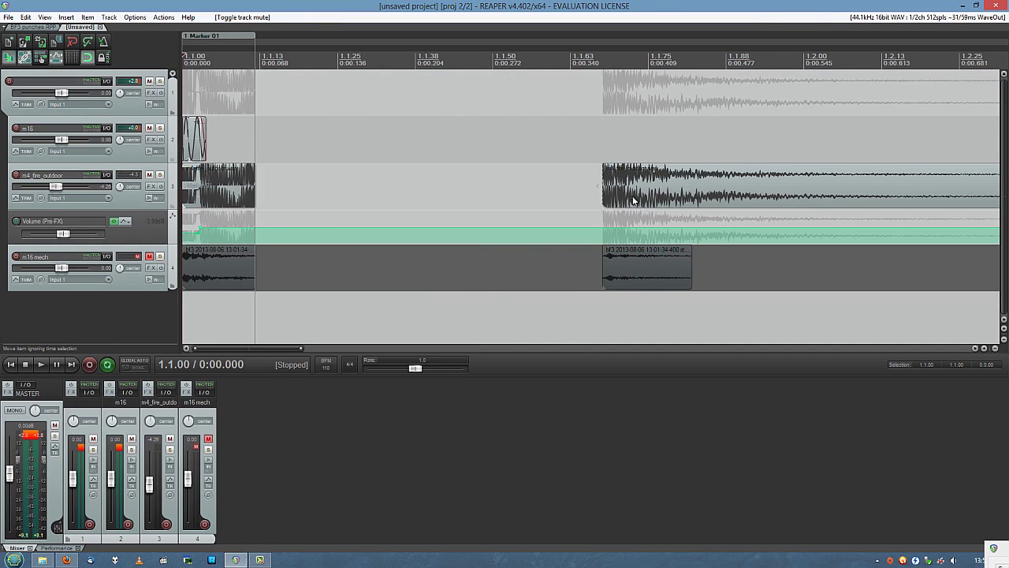
Step: Undo the unmuting, the stem track's deletion and the pasted shot copies
{"action": "key", "text": "ctrl+z"}
{"action": "key", "text": "ctrl+z"}
{"action": "key", "text": "ctrl+z"}
{"action": "key", "text": "ctrl+z"}
{"action": "key", "text": "ctrl+z"}
{"action": "key", "text": "ctrl+z"}
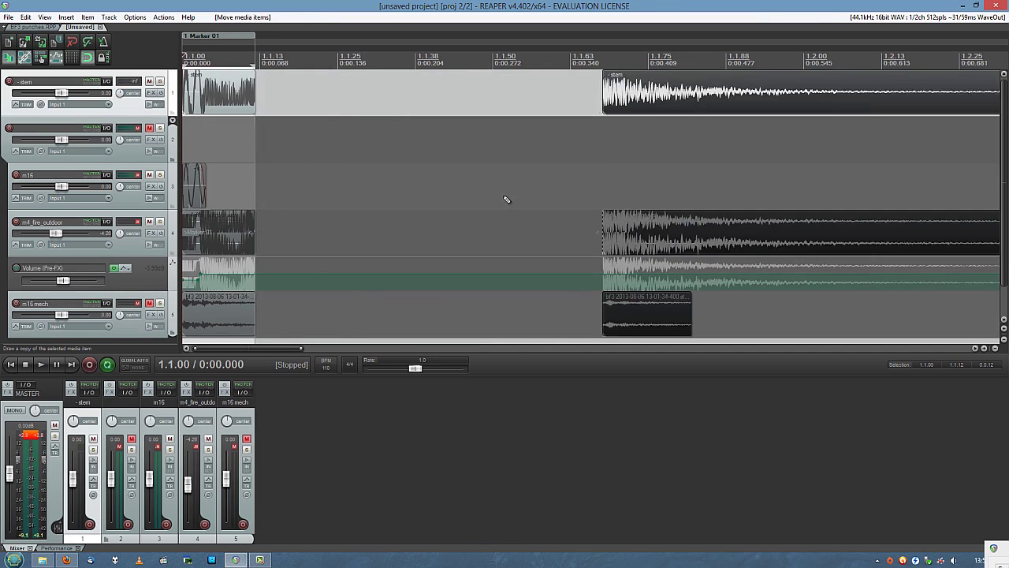
Step: Undo the stem's tail move, splits and mono render back to the original layered tracks
{"action": "key", "text": "ctrl+z"}
{"action": "key", "text": "ctrl+z"}
{"action": "key", "text": "ctrl+z"}
{"action": "key", "text": "ctrl+z"}
{"action": "key", "text": "ctrl+z"}
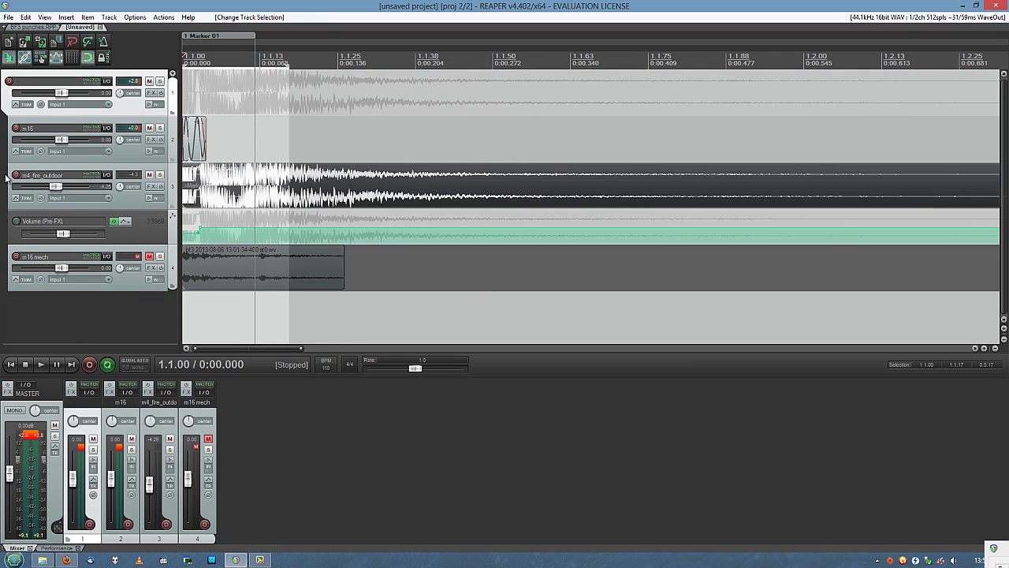
Step: Lower the m16 track's volume to -3.04 dB during looped playback, muting it briefly for comparison
{"action": "scroll", "coordinate": [238, 149], "scroll_direction": "up", "scroll_amount": 4}
{"action": "key", "text": "space"}
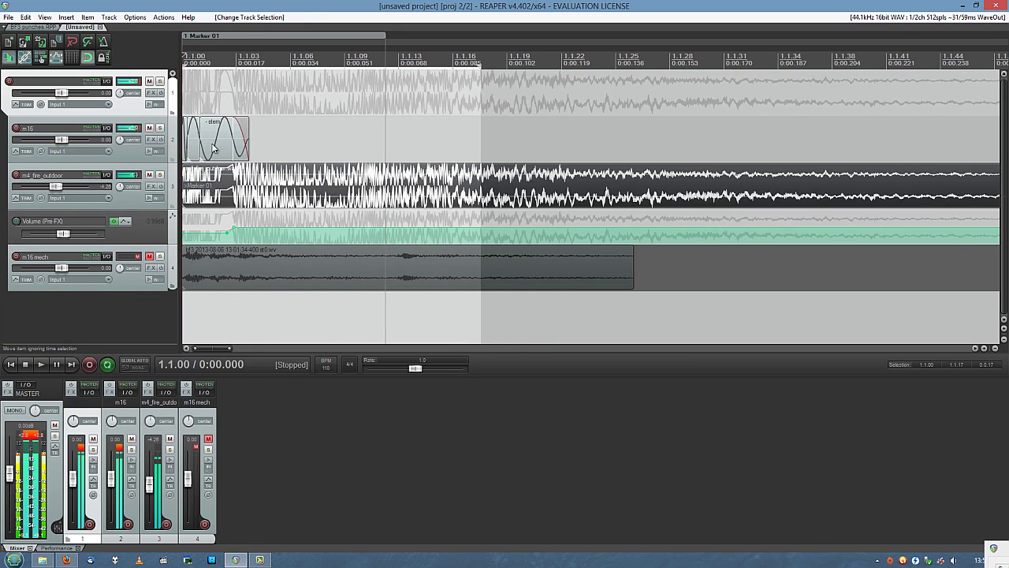
{"action": "left_click_drag", "start_coordinate": [61, 140], "coordinate": [53, 139]}
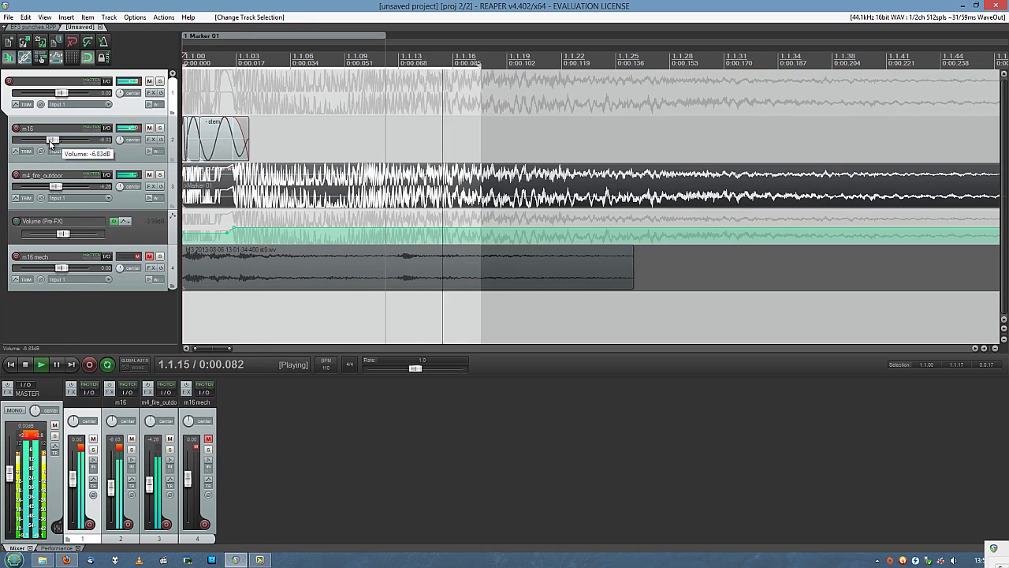
{"action": "left_click", "coordinate": [149, 128]}
{"action": "left_click", "coordinate": [149, 128]}
{"action": "left_click_drag", "start_coordinate": [56, 141], "coordinate": [58, 140]}
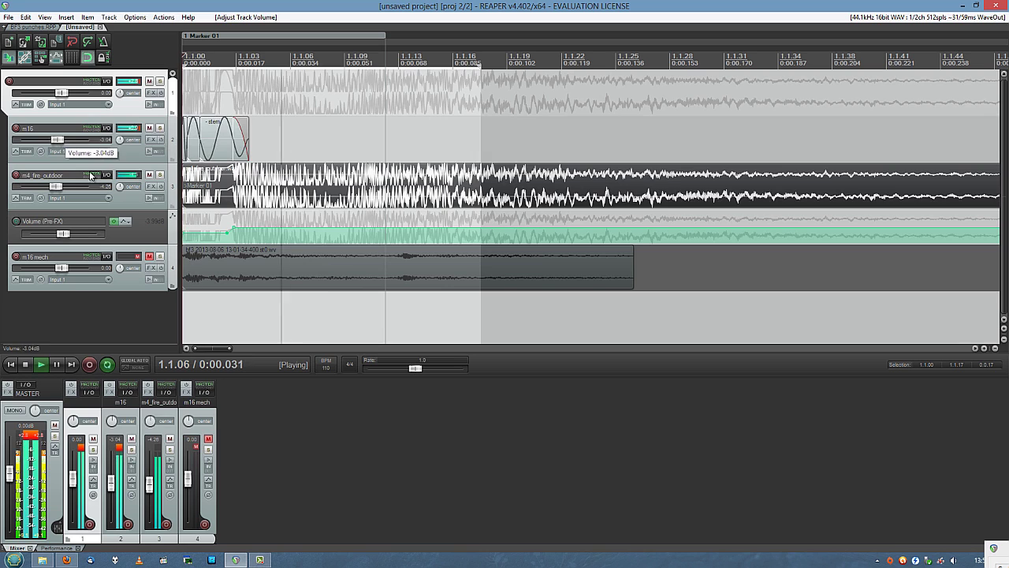
Step: Extend the playback loop to 1.1.94 and set the m16 track's volume to -2.17 dB, comparing with it muted
{"action": "scroll", "coordinate": [314, 177], "scroll_direction": "down", "scroll_amount": 3}
{"action": "key", "text": "space"}
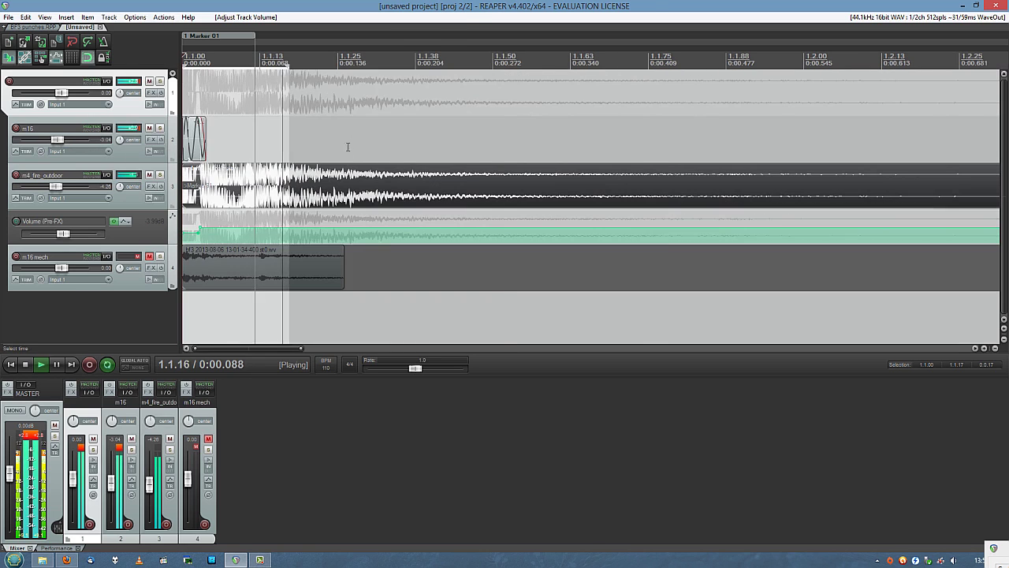
{"action": "key", "text": "space"}
{"action": "left_click_drag", "start_coordinate": [289, 64], "coordinate": [769, 67]}
{"action": "key", "text": "space"}
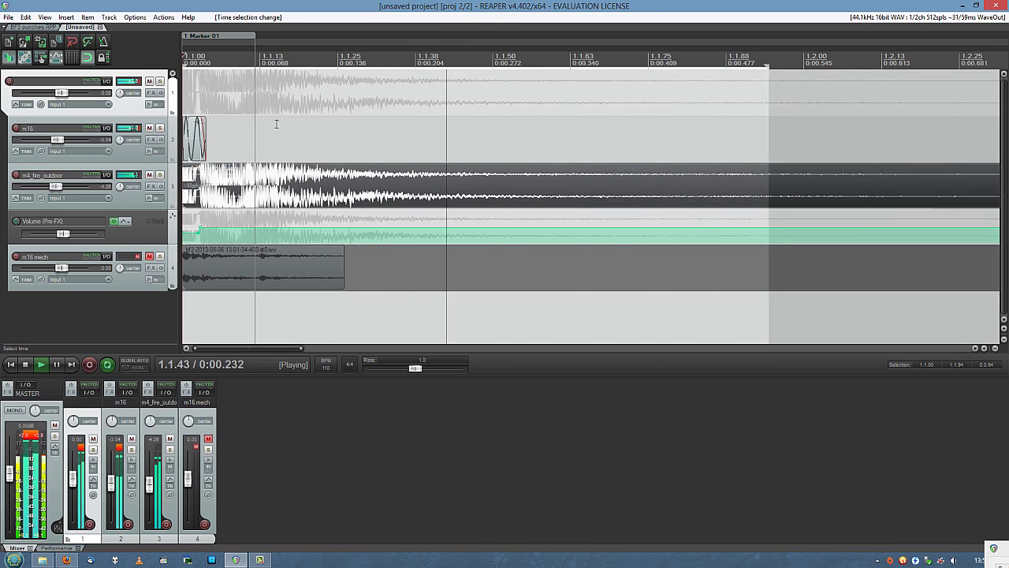
{"action": "left_click", "coordinate": [149, 130]}
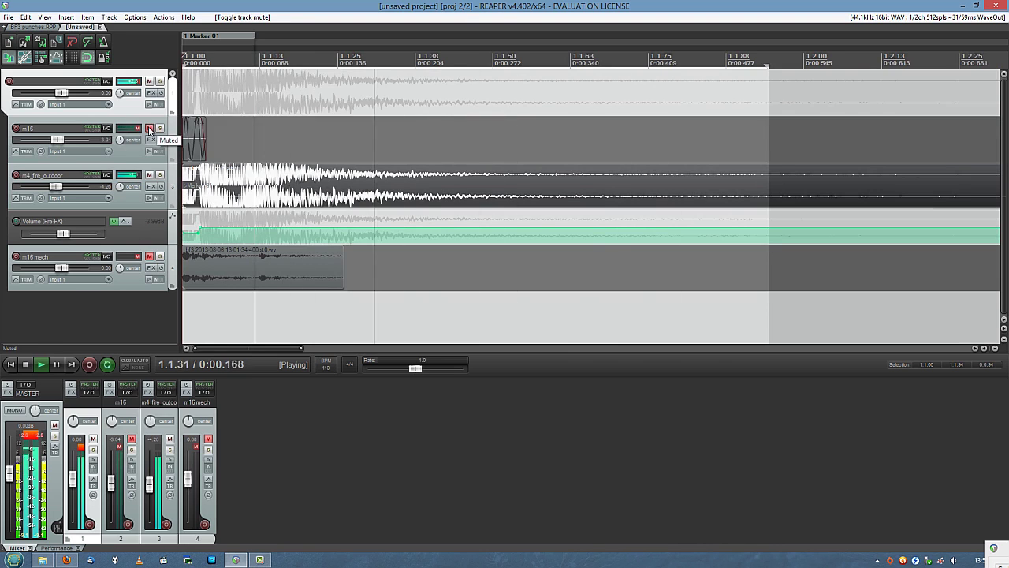
{"action": "left_click", "coordinate": [149, 129]}
{"action": "left_click_drag", "start_coordinate": [56, 141], "coordinate": [57, 143]}
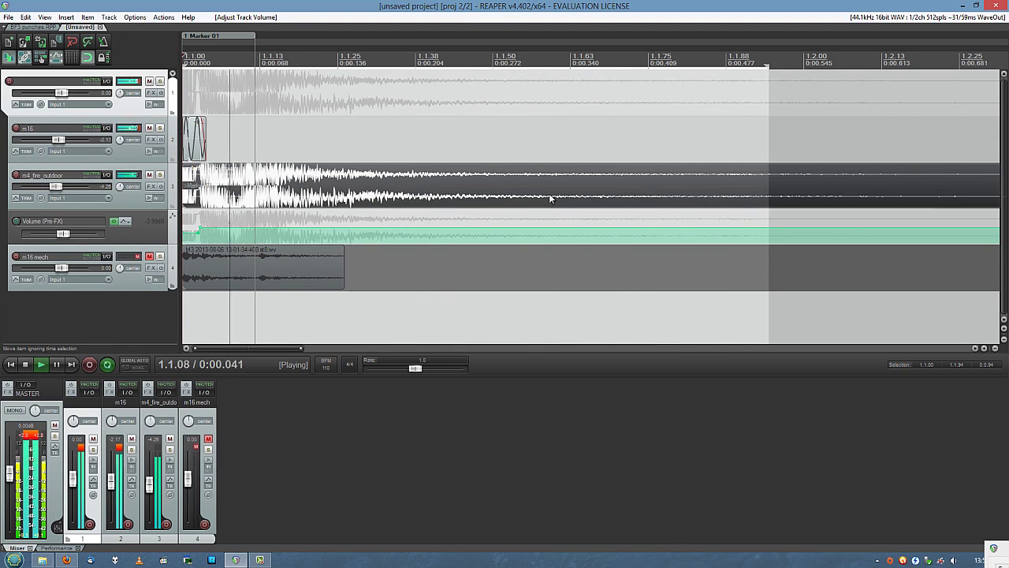
Step: Shift the m16 mech clip to start at about 0.028 s and unmute its track at -3.10 dB
{"action": "key", "text": "space"}
{"action": "left_click_drag", "start_coordinate": [219, 258], "coordinate": [252, 277]}
{"action": "key", "text": "space"}
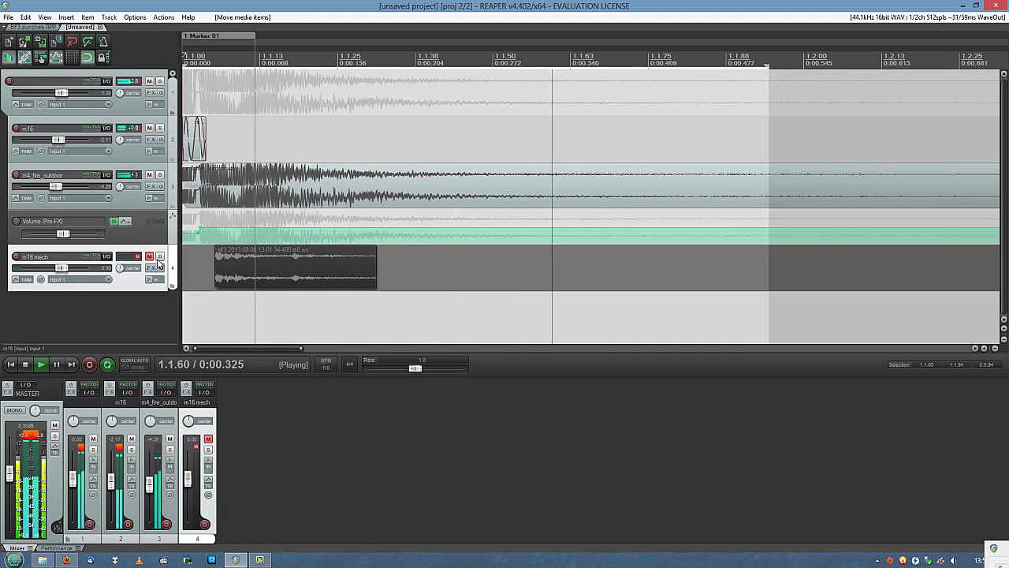
{"action": "mouse_move", "coordinate": [61, 269]}
{"action": "left_mouse_down"}
{"action": "mouse_move", "coordinate": [22, 268]}
{"action": "mouse_move", "coordinate": [60, 269]}
{"action": "left_mouse_up"}
{"action": "left_click", "coordinate": [149, 257]}
Step: Extend the m16 mech clip's start to 0.024 s and give it a short curved fade-in
{"action": "key", "text": "space"}
{"action": "left_click_drag", "start_coordinate": [213, 266], "coordinate": [212, 250]}
{"action": "scroll", "coordinate": [212, 260], "scroll_direction": "up", "scroll_amount": 5}
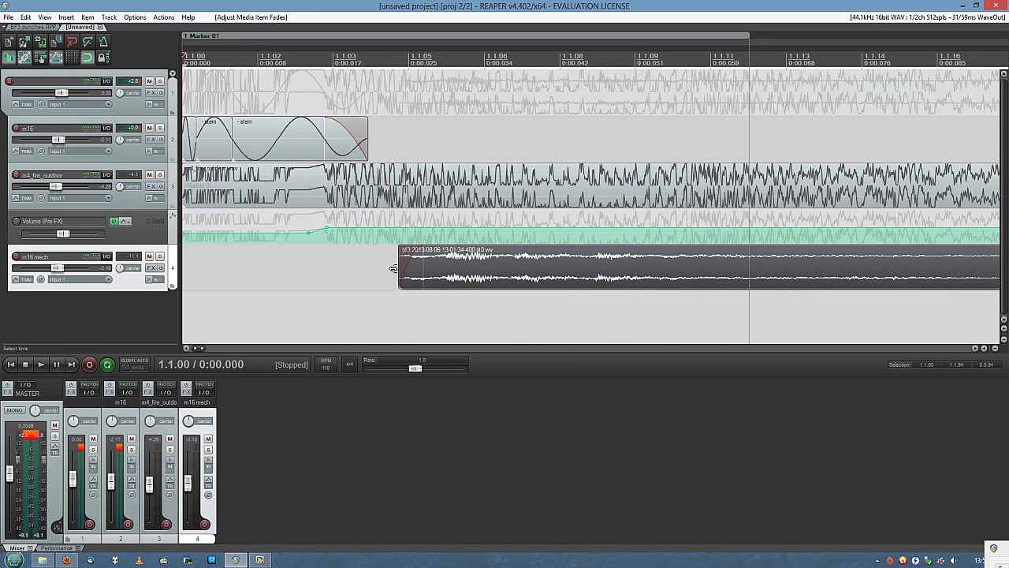
{"action": "right_click", "coordinate": [422, 271]}
{"action": "left_click", "coordinate": [439, 300]}
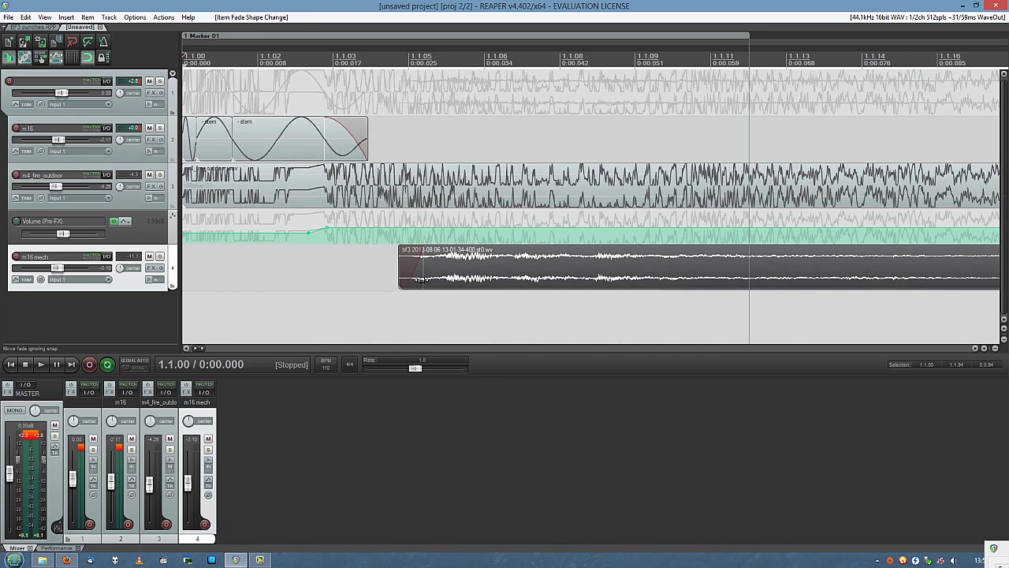
Step: Add a curved fade-out about 0.045 s long to the end of the m16 mech clip
{"action": "scroll", "coordinate": [644, 273], "scroll_direction": "down", "scroll_amount": 3}
{"action": "left_click_drag", "start_coordinate": [722, 249], "coordinate": [581, 250]}
{"action": "right_click", "coordinate": [582, 263]}
{"action": "left_click", "coordinate": [612, 301]}
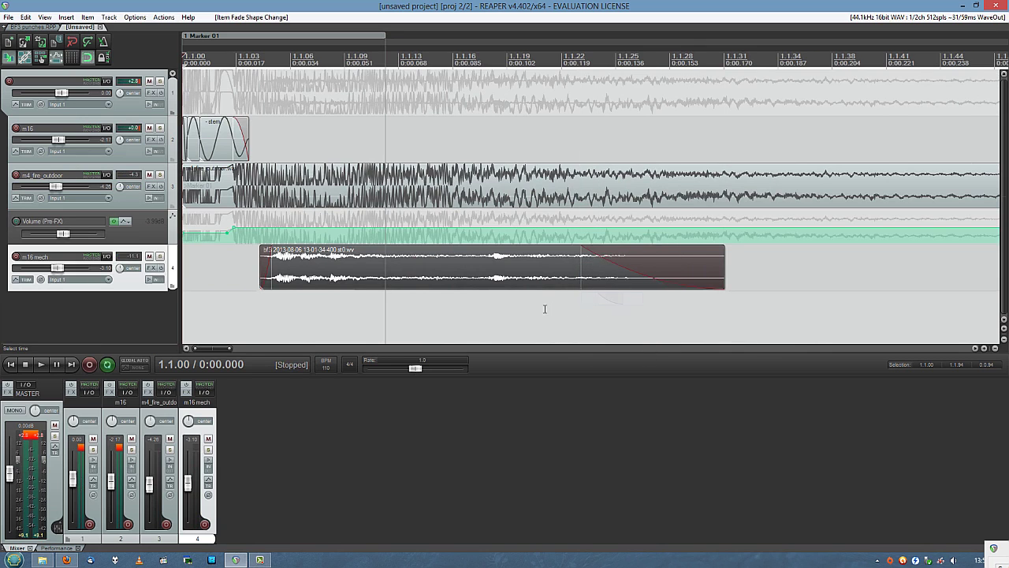
Step: Solo the m16 mech track during playback, normalize its clip, and return to the full mix
{"action": "scroll", "coordinate": [394, 284], "scroll_direction": "down", "scroll_amount": 5}
{"action": "key", "text": "space"}
{"action": "left_click", "coordinate": [160, 257]}
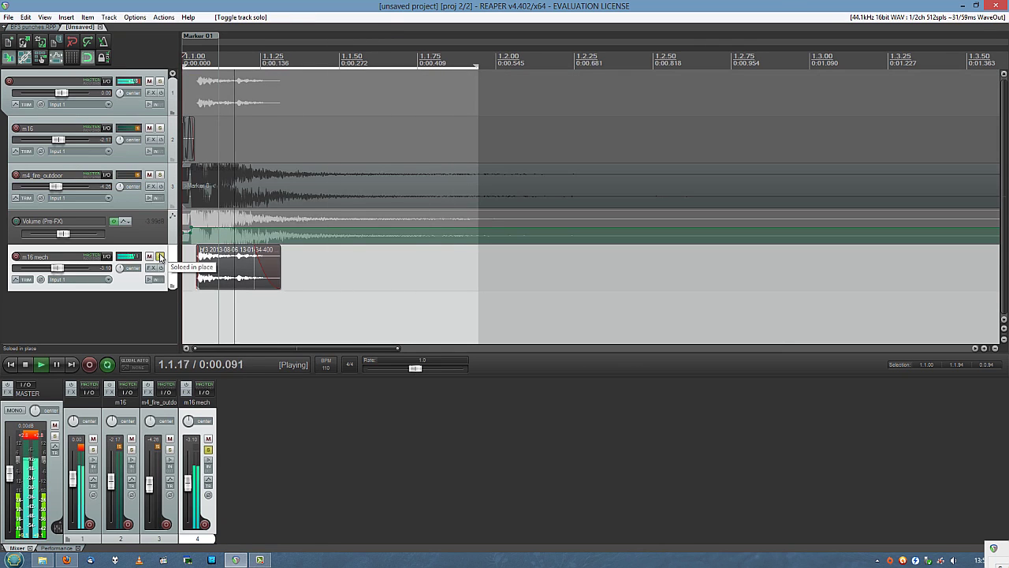
{"action": "right_click", "coordinate": [233, 270]}
{"action": "mouse_move", "coordinate": [316, 265]}
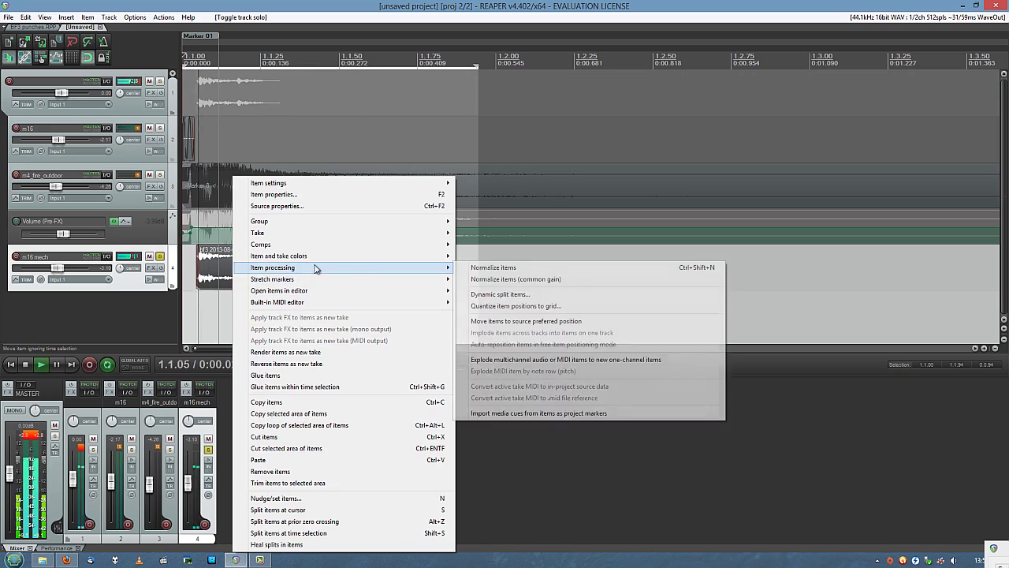
{"action": "left_click", "coordinate": [467, 268]}
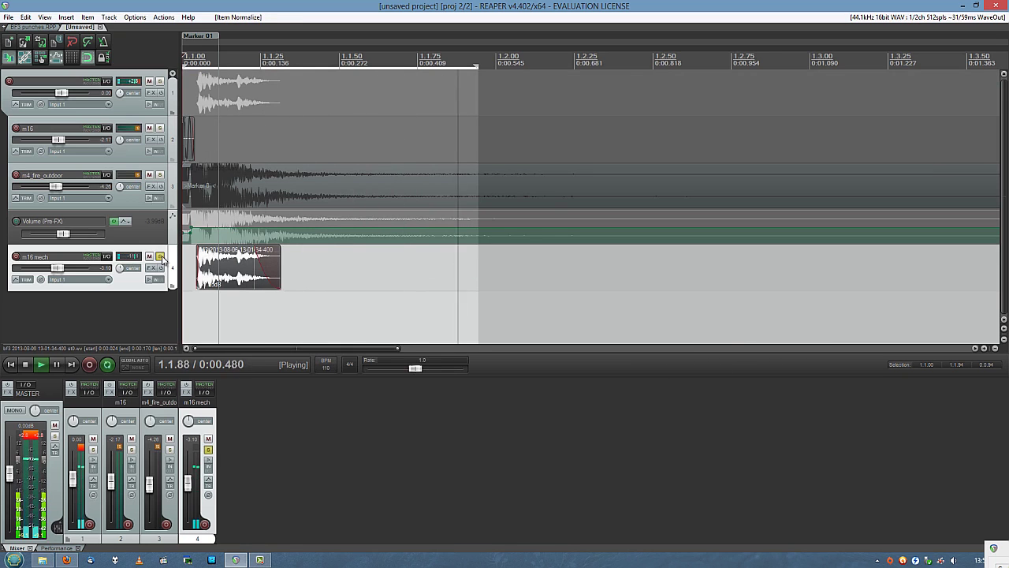
{"action": "left_click", "coordinate": [159, 258]}
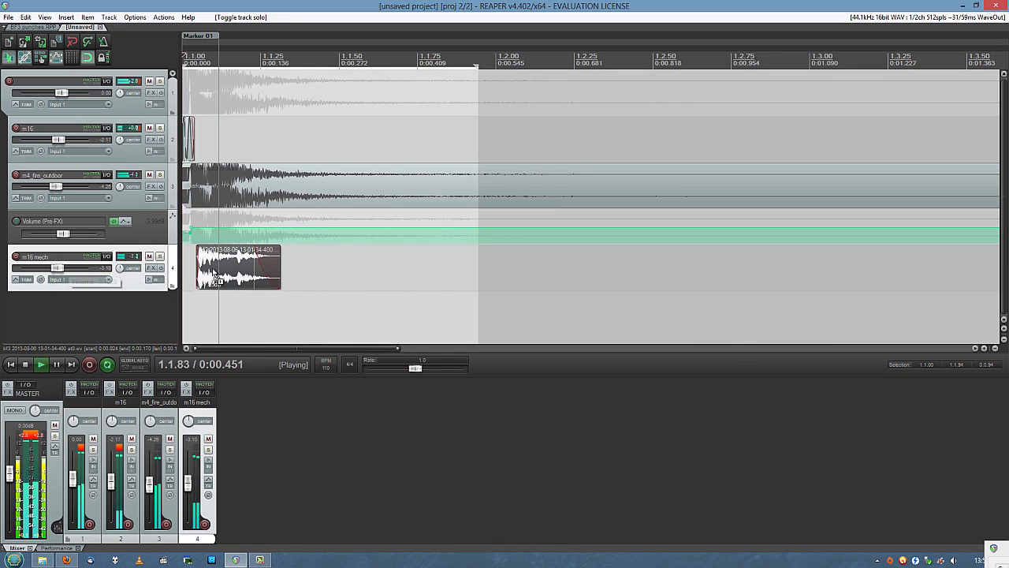
Step: Move the m16 mech clip to start at 0.031 s and set its track volume to -2.63 dB
{"action": "key", "text": "space"}
{"action": "left_click_drag", "start_coordinate": [205, 272], "coordinate": [229, 269]}
{"action": "key", "text": "space"}
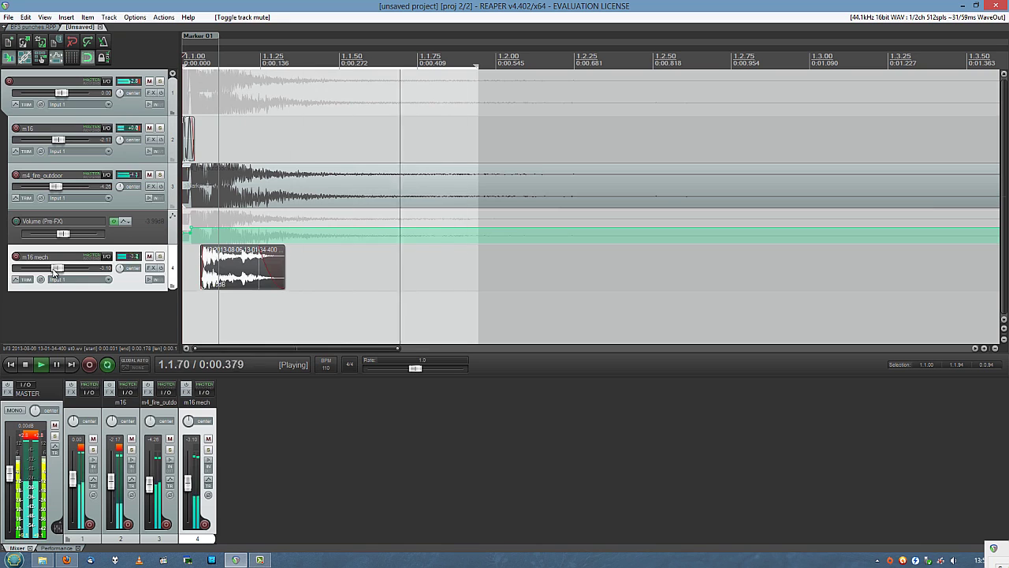
{"action": "mouse_move", "coordinate": [57, 270]}
{"action": "scroll", "coordinate": [58, 269], "scroll_direction": "up", "scroll_amount": 2}
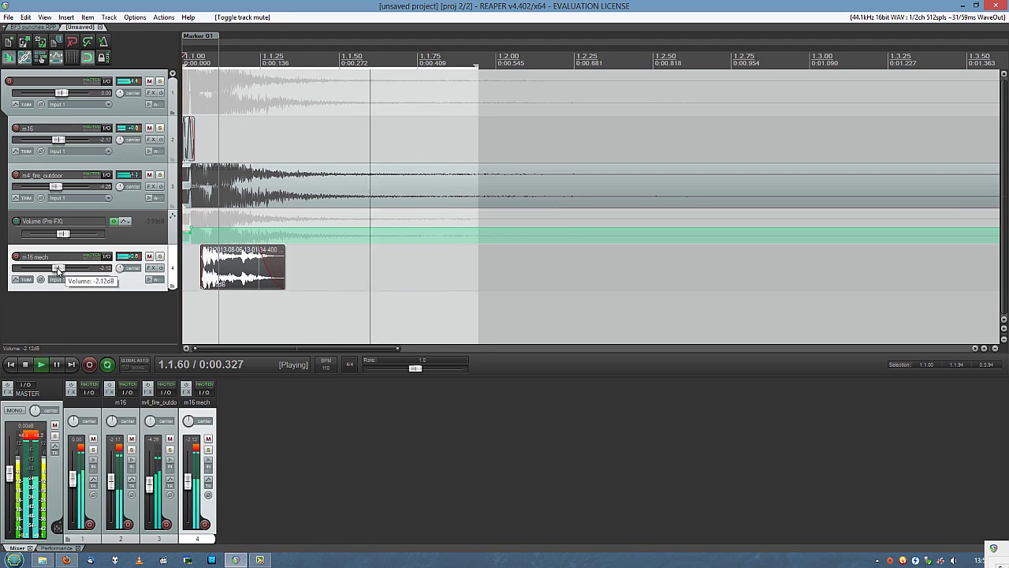
{"action": "scroll", "coordinate": [57, 271], "scroll_direction": "down", "scroll_amount": 4}
{"action": "left_click", "coordinate": [39, 439]}
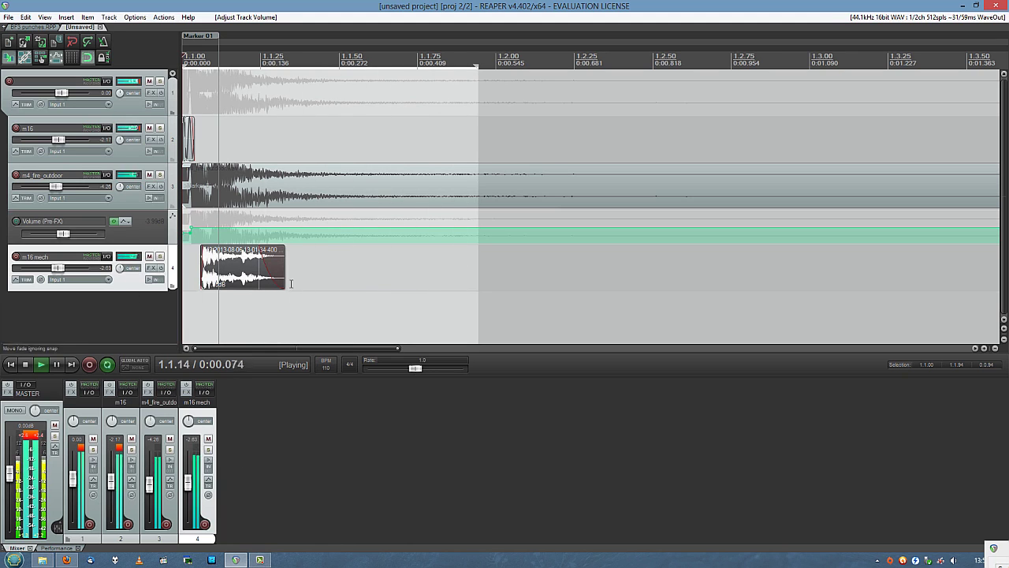
Step: Loop the opening section up to 1.1.12 and compare it with the m16 mech track muted and unmuted
{"action": "left_click_drag", "start_coordinate": [476, 67], "coordinate": [219, 66]}
{"action": "key", "text": "space"}
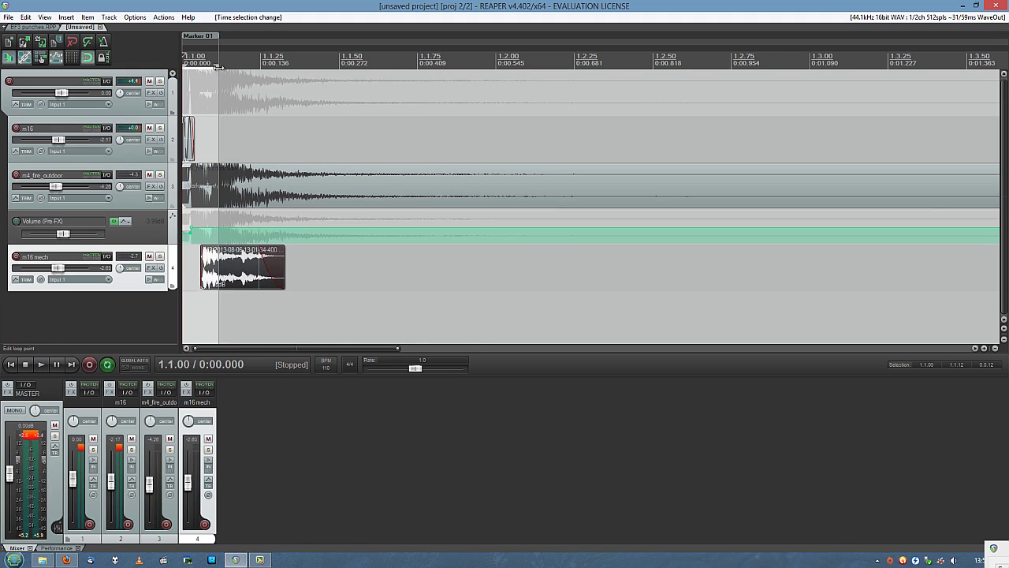
{"action": "key", "text": "space"}
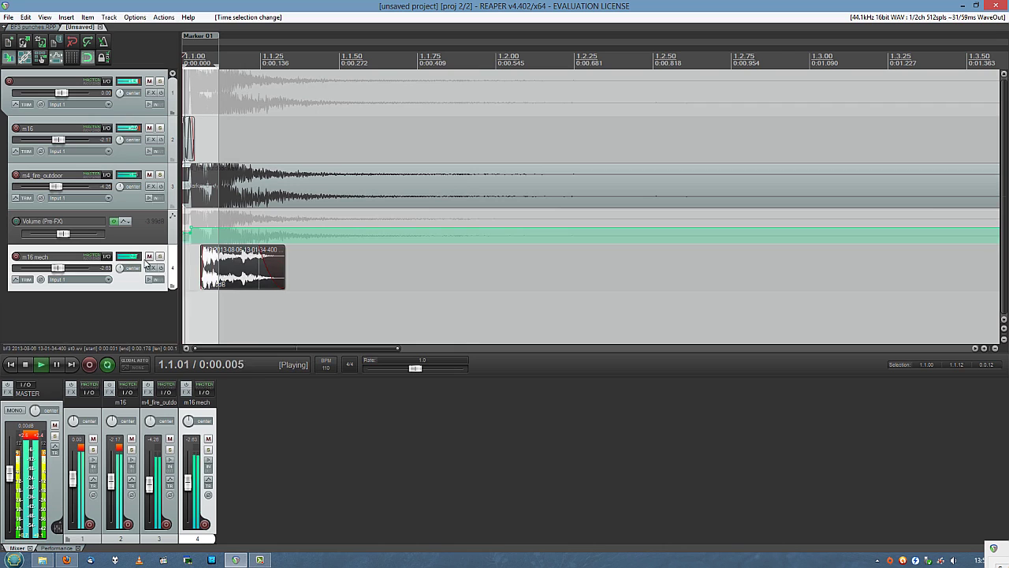
{"action": "left_click", "coordinate": [150, 257]}
{"action": "left_click", "coordinate": [150, 256]}
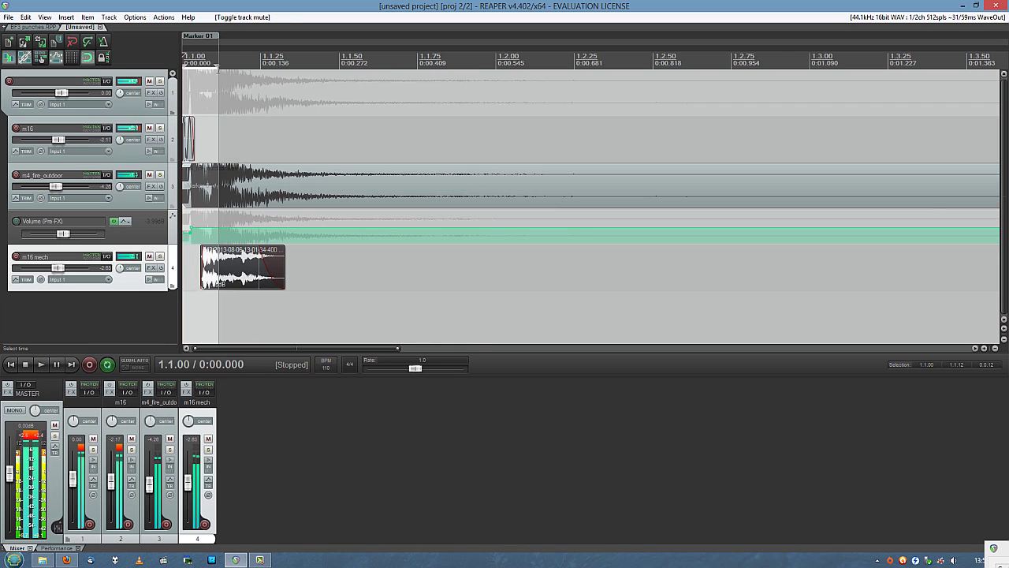
{"action": "key", "text": "space"}
{"action": "key", "text": "space"}
{"action": "key", "text": "space"}
Step: Move the m16 mech clip earlier so it starts at 0.020 s, and audition the short loop
{"action": "left_click_drag", "start_coordinate": [219, 67], "coordinate": [265, 67]}
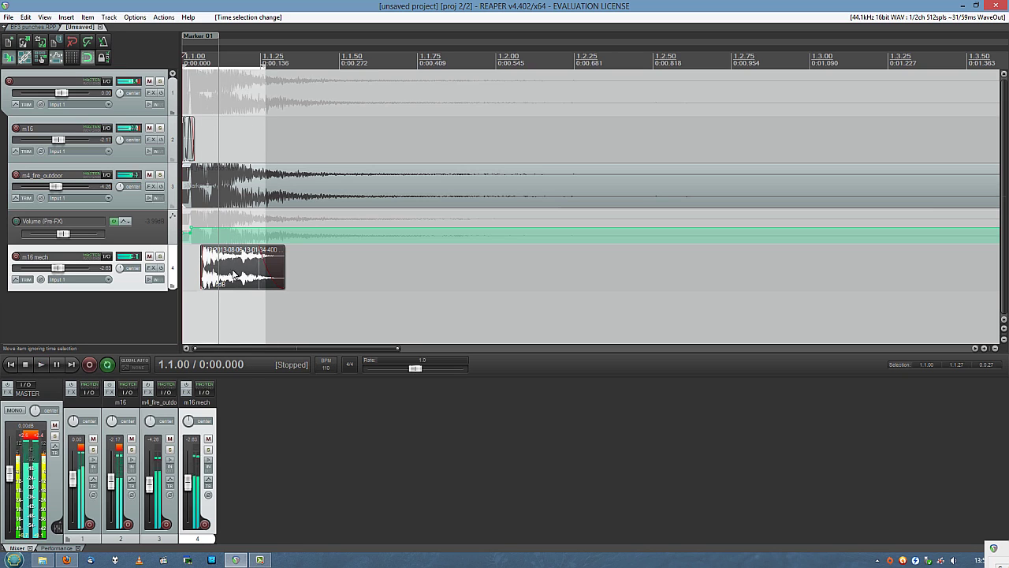
{"action": "left_click_drag", "start_coordinate": [236, 274], "coordinate": [227, 278]}
{"action": "key", "text": "space"}
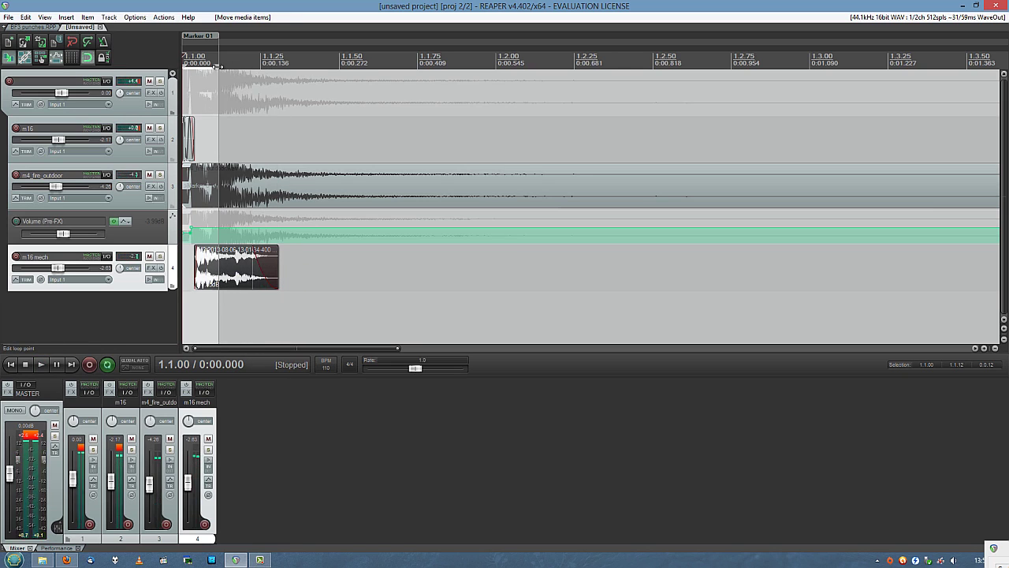
{"action": "key", "text": "space"}
Step: Extend the playback loop to 1.2.41 and set the m16 mech track's volume to -1.62 dB
{"action": "left_click_drag", "start_coordinate": [267, 70], "coordinate": [624, 75]}
{"action": "key", "text": "space"}
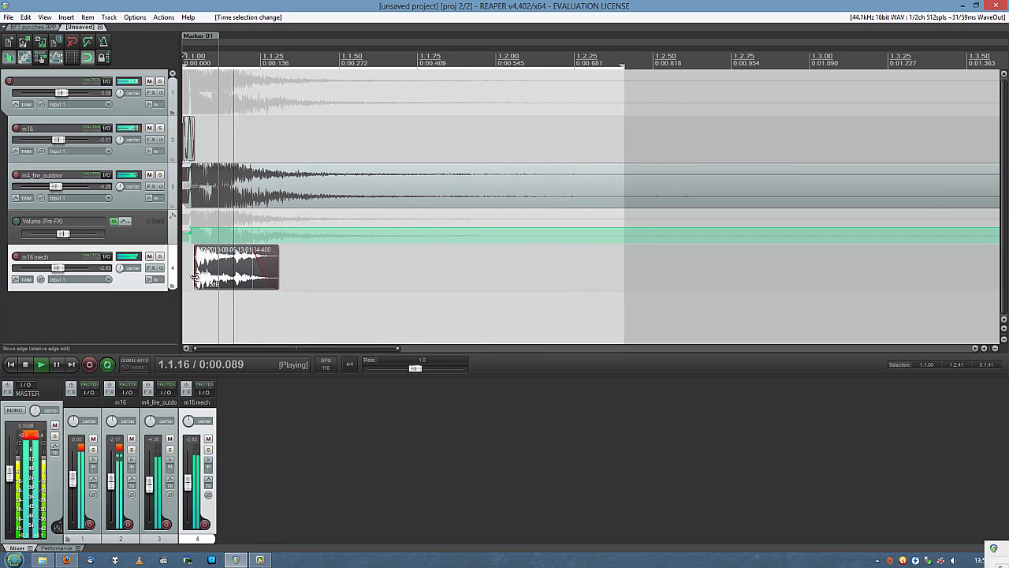
{"action": "left_click_drag", "start_coordinate": [61, 271], "coordinate": [60, 272]}
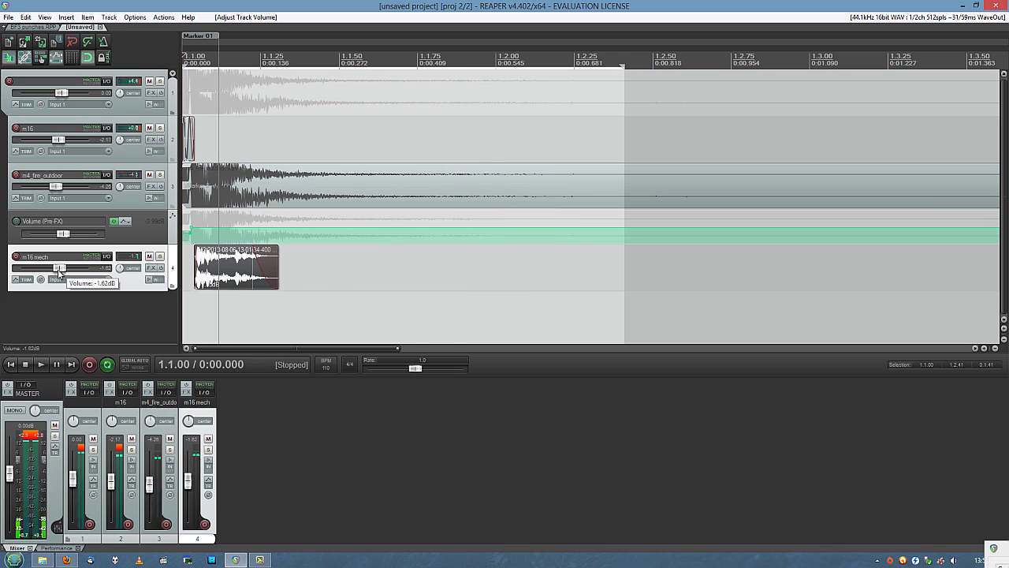
{"action": "key", "text": "space"}
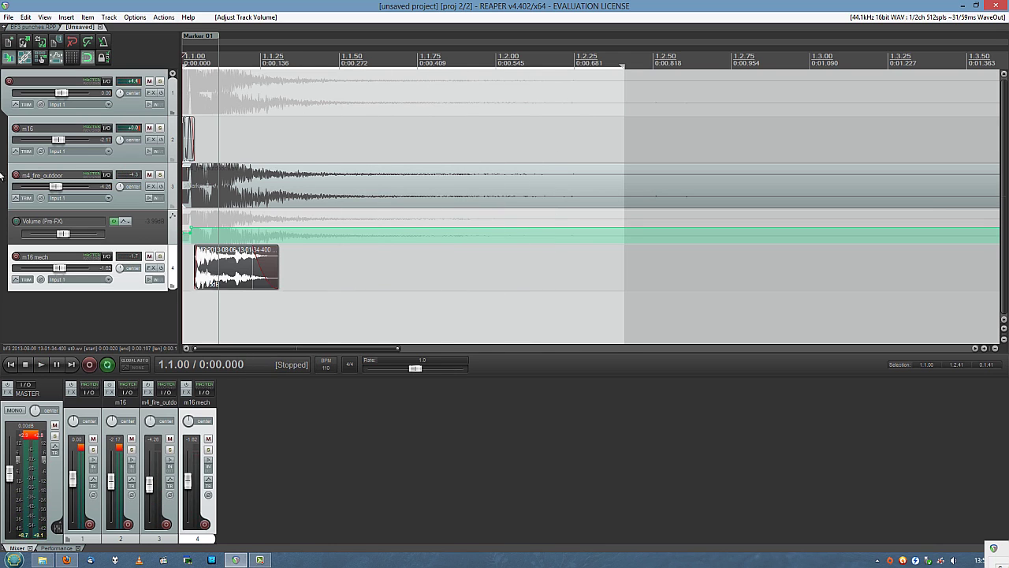
Step: Mute m16 and m16 mech, bypass the m4_fire_outdoor volume envelope, and audition that layer alone
{"action": "left_click", "coordinate": [149, 128]}
{"action": "left_click", "coordinate": [149, 256]}
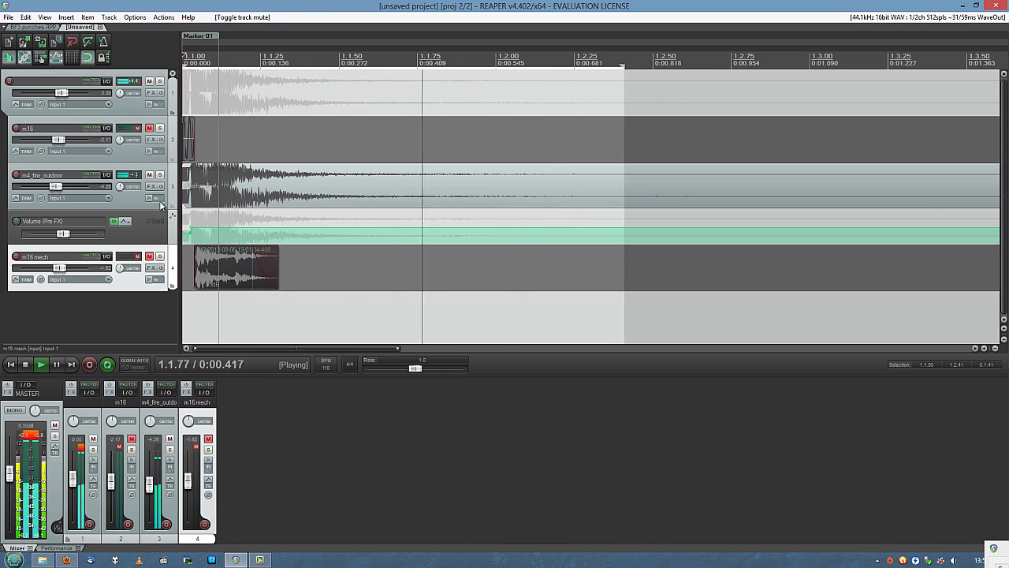
{"action": "left_click", "coordinate": [116, 221]}
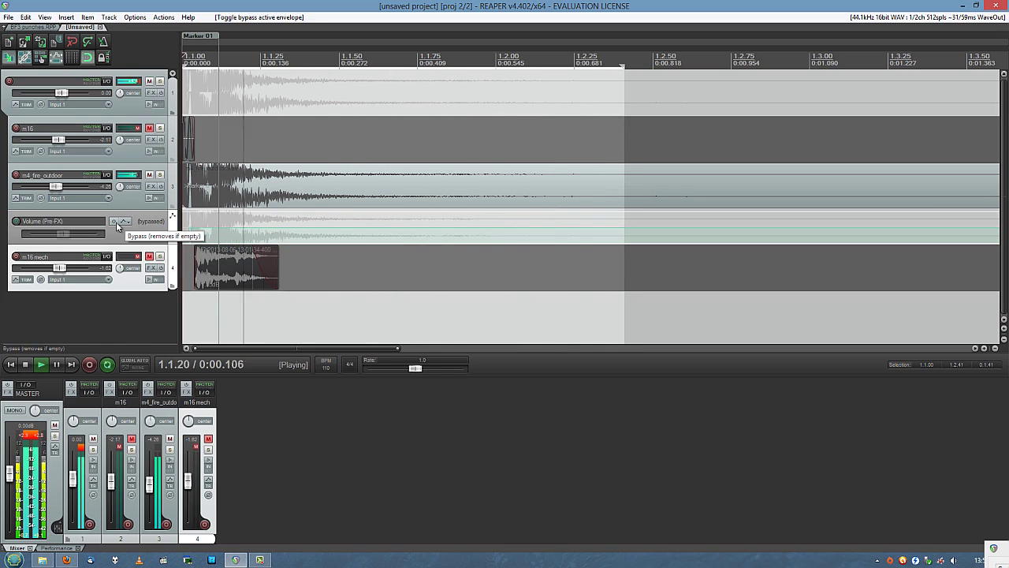
{"action": "key", "text": "space"}
{"action": "key", "text": "space"}
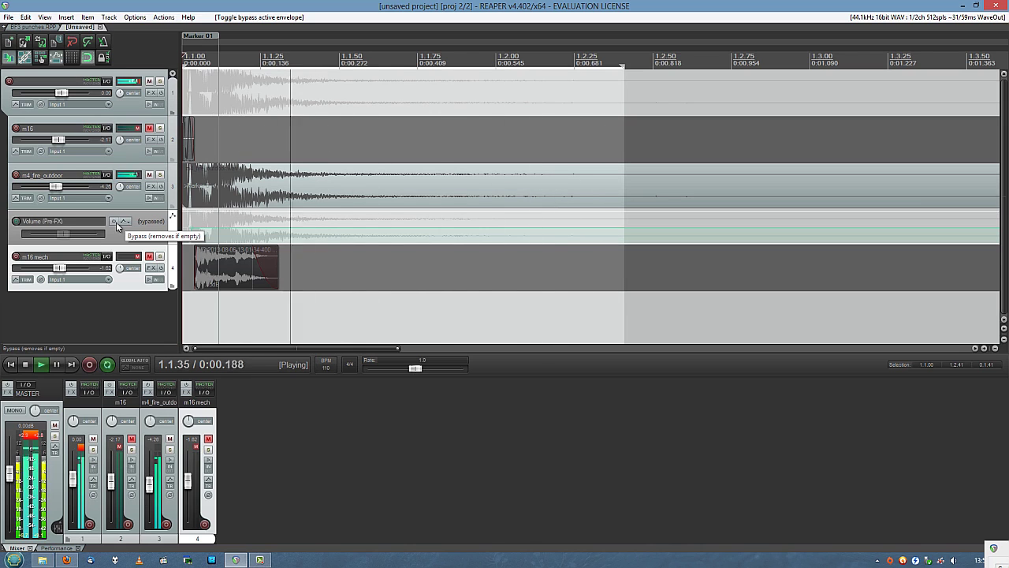
{"action": "key", "text": "space"}
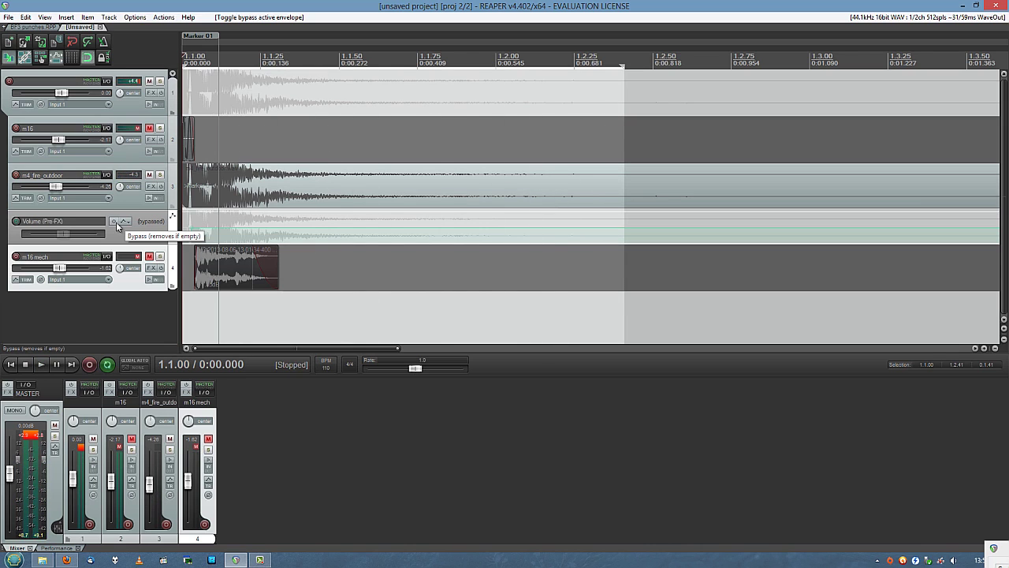
{"action": "key", "text": "space"}
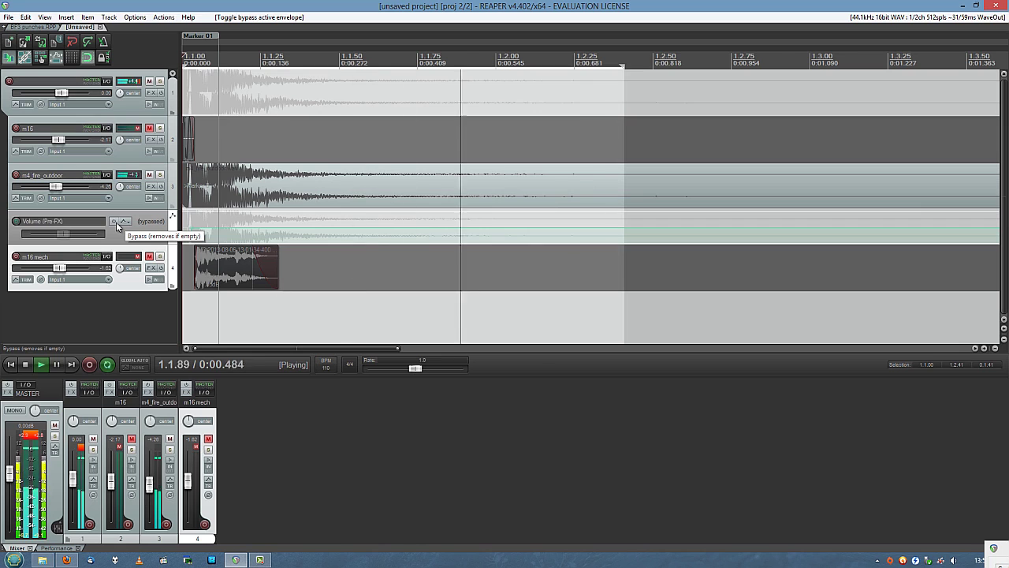
{"action": "key", "text": "space"}
Step: Re-enable the m4_fire_outdoor volume envelope, unmute m16 mech and m16, and play the full mix for comparison
{"action": "left_click", "coordinate": [116, 222]}
{"action": "left_click", "coordinate": [149, 256]}
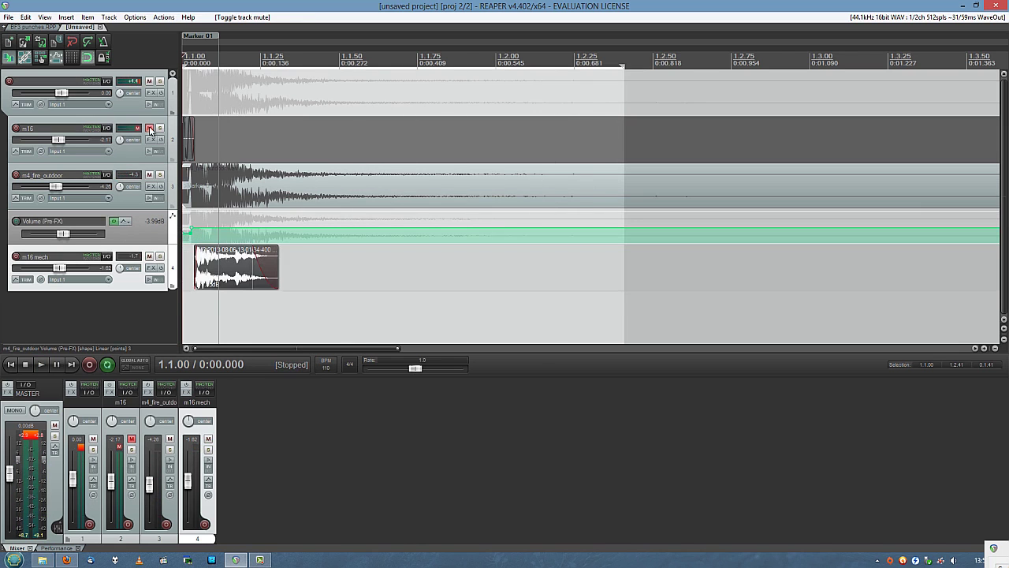
{"action": "left_click", "coordinate": [150, 129]}
{"action": "key", "text": "space"}
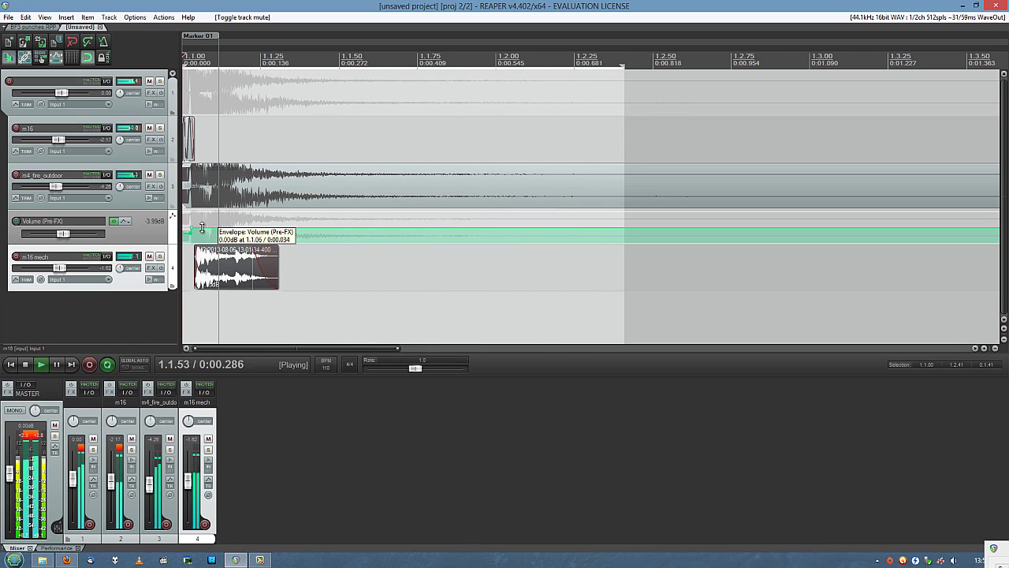
Step: Set the m4_fire_outdoor track's volume to -6.03 dB, play the mix, and toggle the m16 mute for comparison
{"action": "key", "text": "space"}
{"action": "left_click", "coordinate": [222, 189]}
{"action": "scroll", "coordinate": [293, 190], "scroll_direction": "up", "scroll_amount": 3}
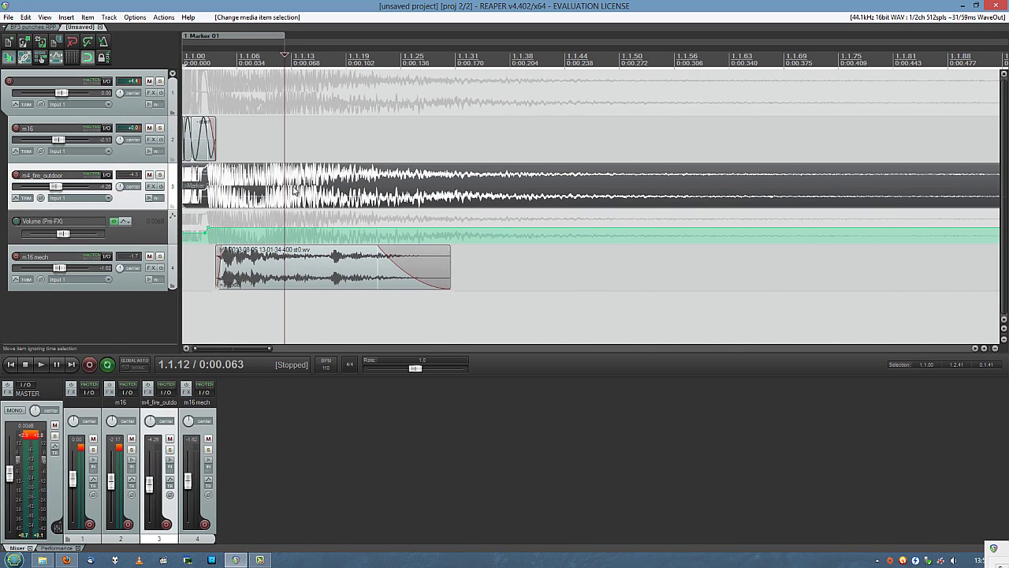
{"action": "key", "text": "space"}
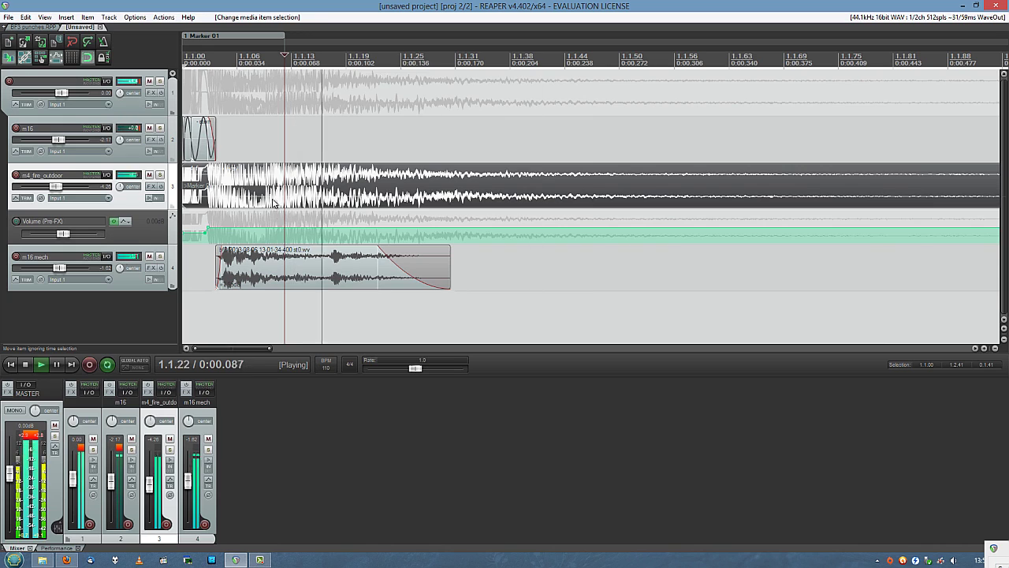
{"action": "key", "text": "space"}
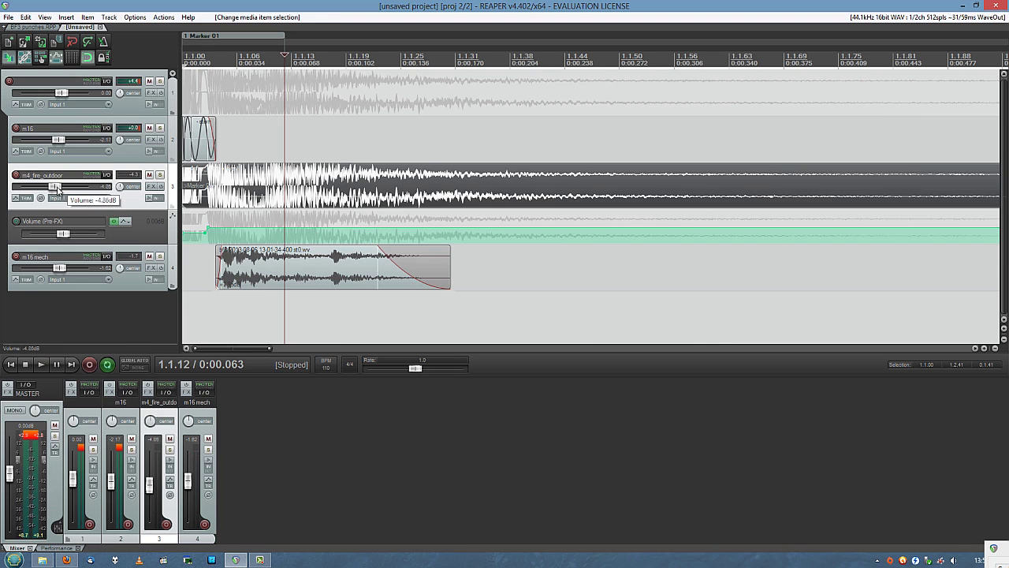
{"action": "left_click_drag", "start_coordinate": [57, 189], "coordinate": [53, 188]}
{"action": "key", "text": "space"}
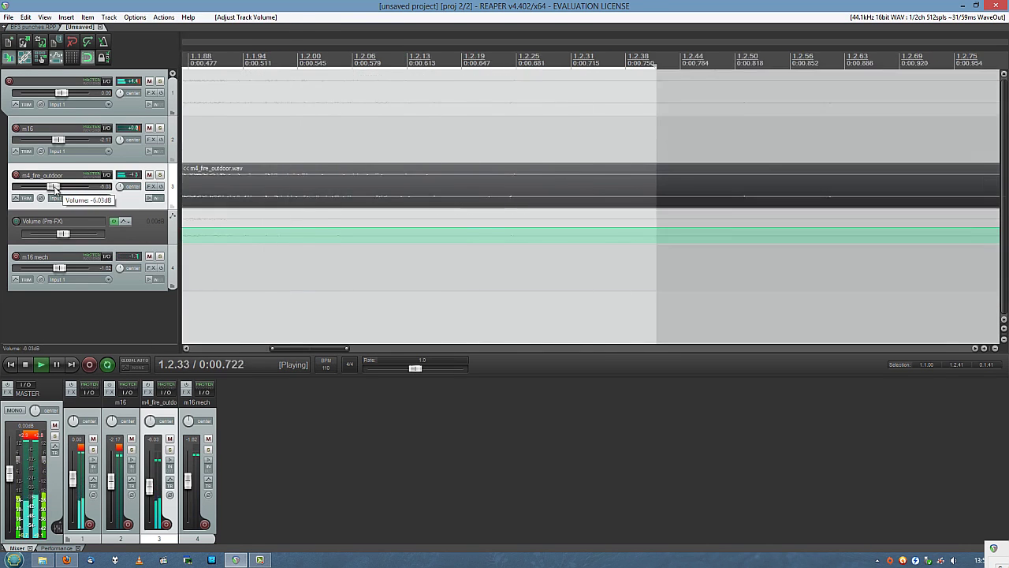
{"action": "scroll", "coordinate": [301, 140], "scroll_direction": "down", "scroll_amount": 4}
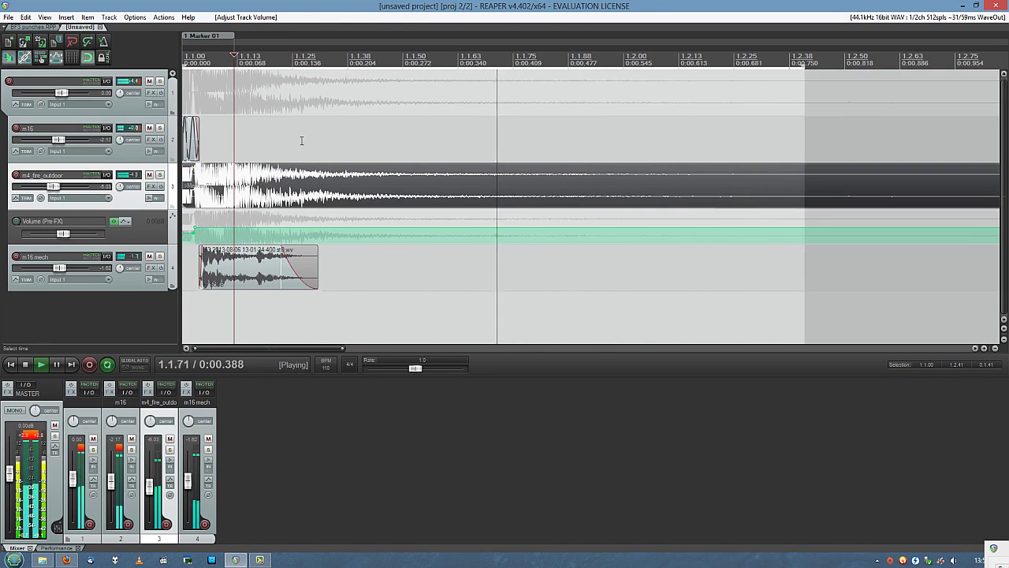
{"action": "left_click", "coordinate": [149, 127]}
{"action": "key", "text": "space"}
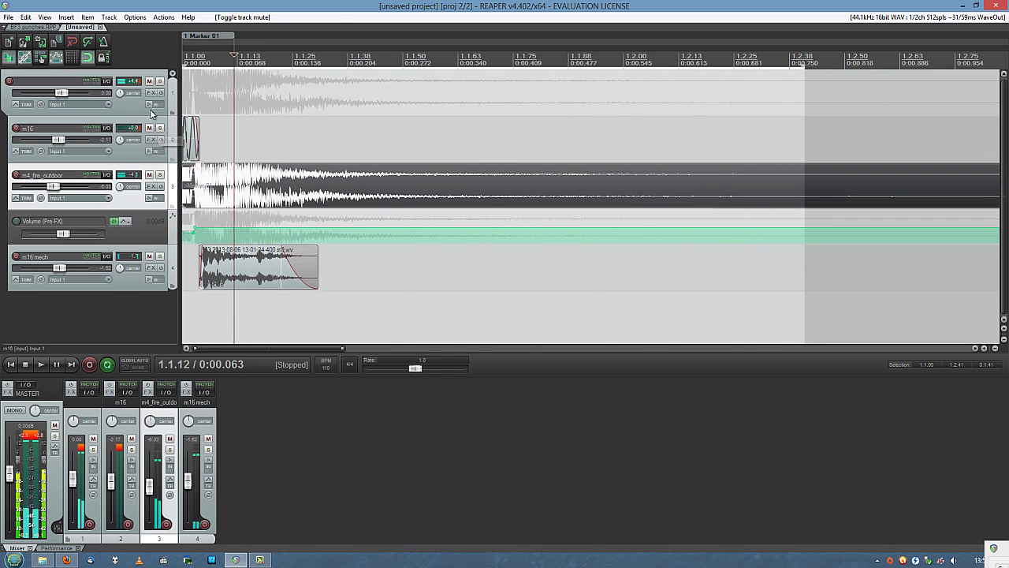
Step: Add the ReaComp compressor to the folder track 1 and move its window clear of the track controls
{"action": "left_click", "coordinate": [151, 93]}
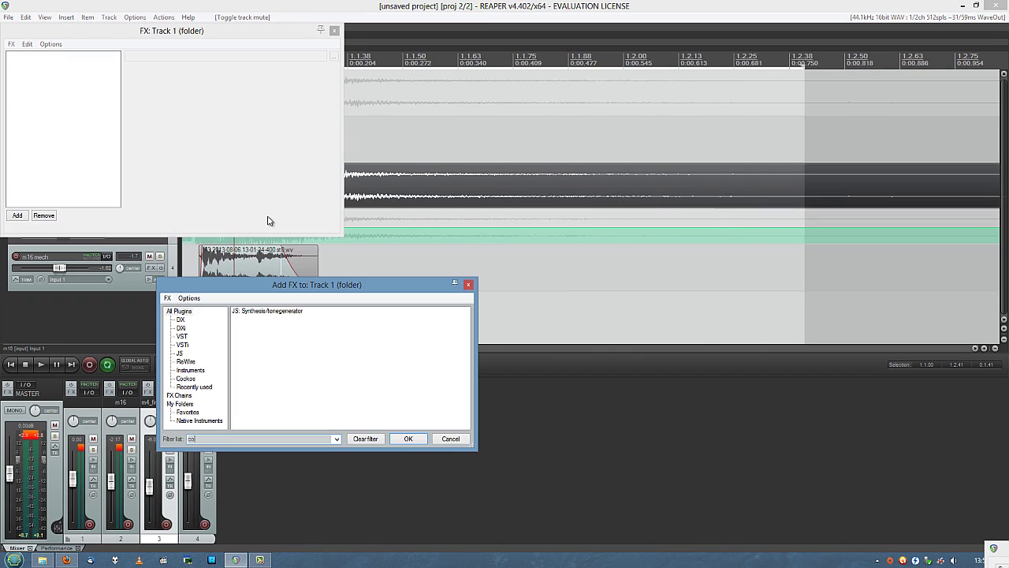
{"action": "type", "text": "comp"}
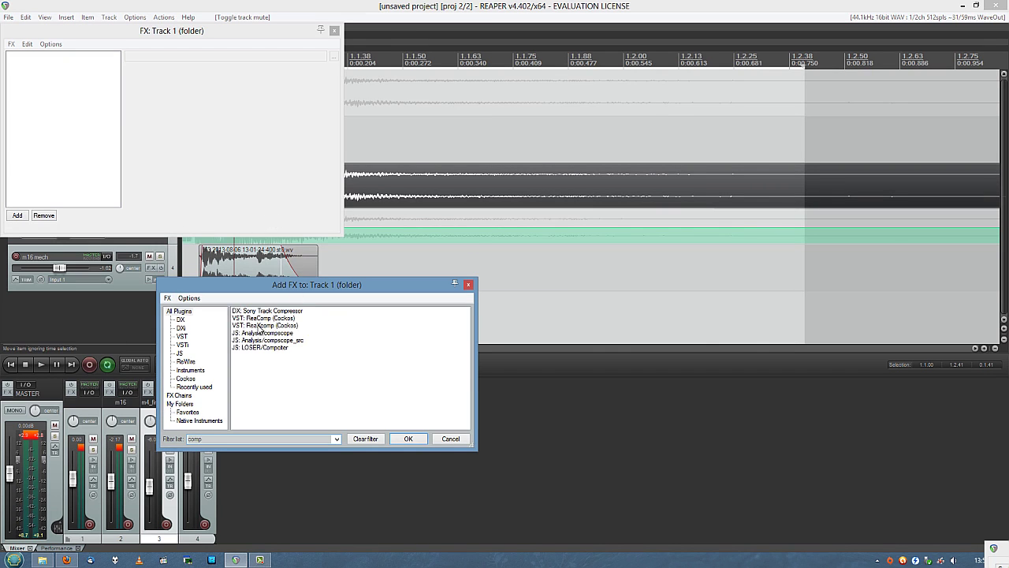
{"action": "double_click", "coordinate": [260, 325]}
{"action": "left_click_drag", "start_coordinate": [247, 41], "coordinate": [669, 189]}
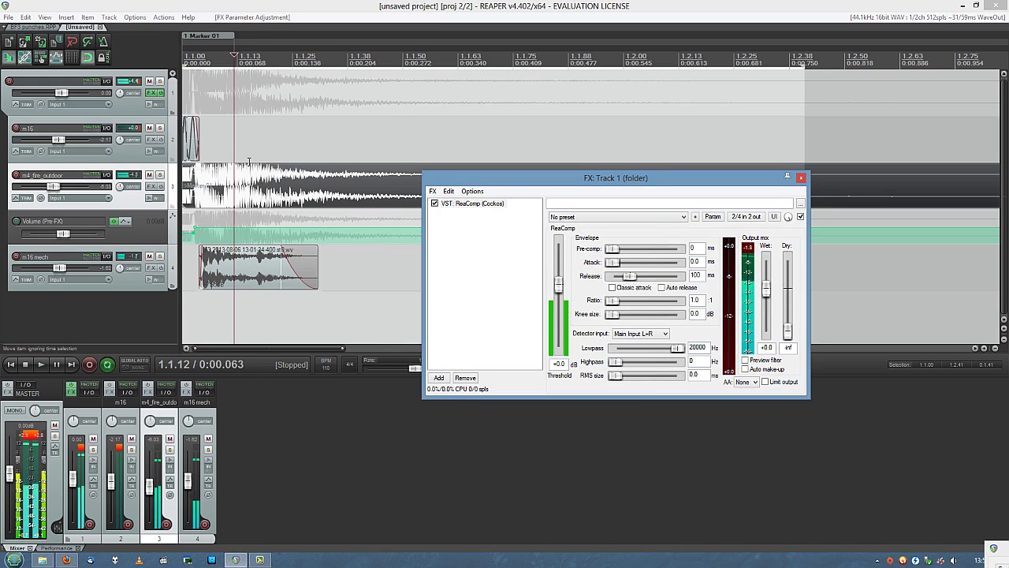
Step: Audition a short loop of the blast from 1.1.06 to 1.1.13 and reset ReaComp's output peak reading
{"action": "left_click_drag", "start_coordinate": [252, 134], "coordinate": [294, 128]}
{"action": "key", "text": "space"}
{"action": "key", "text": "space"}
{"action": "left_click_drag", "start_coordinate": [210, 127], "coordinate": [242, 127]}
{"action": "key", "text": "space"}
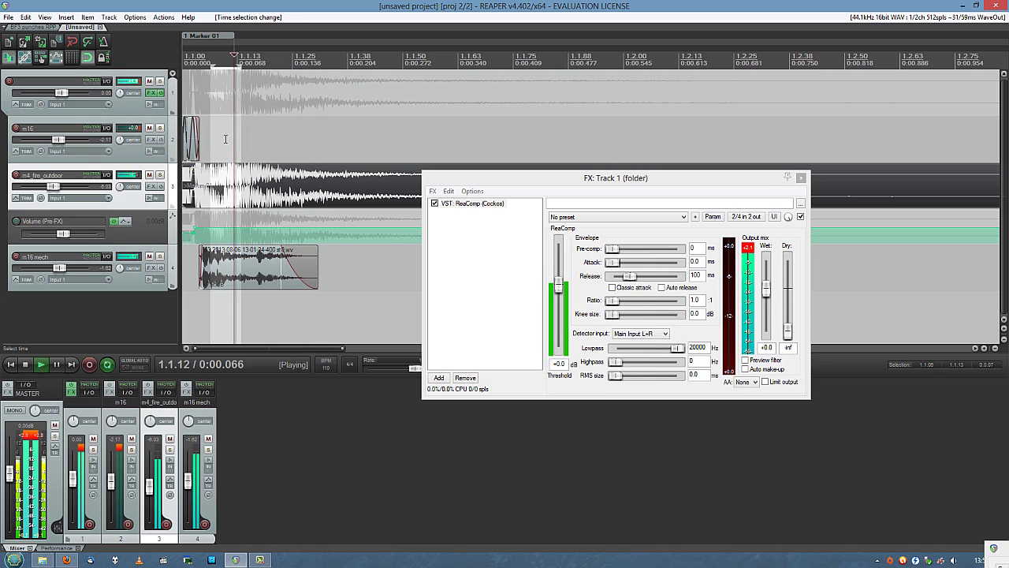
{"action": "key", "text": "space"}
{"action": "key", "text": "space"}
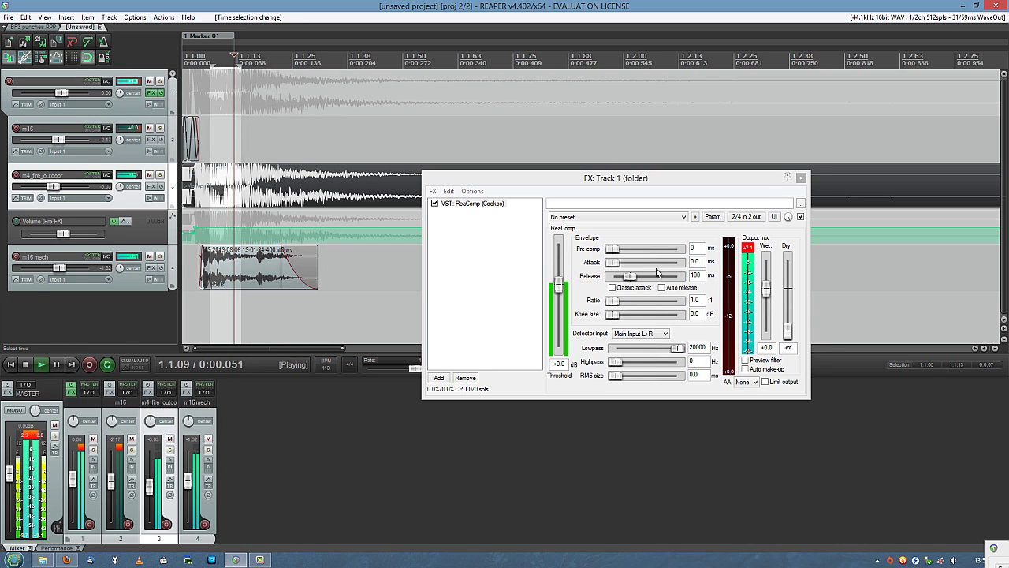
{"action": "key", "text": "space"}
{"action": "key", "text": "space"}
{"action": "left_click", "coordinate": [749, 247]}
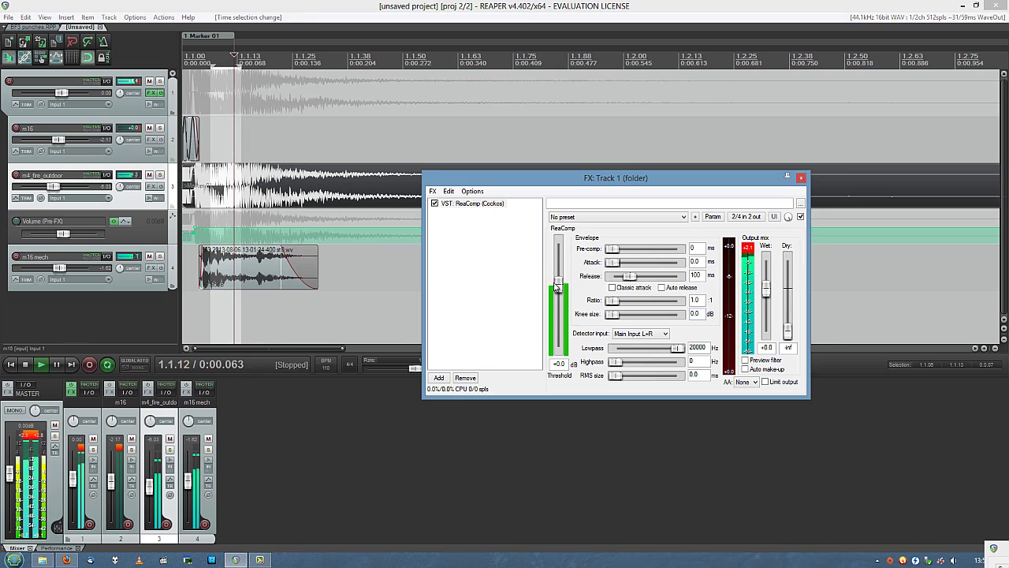
{"action": "key", "text": "space"}
Step: Set ReaComp's ratio to 4:1, clear the loop selection, and play the shot through the compressor
{"action": "left_click_drag", "start_coordinate": [701, 301], "coordinate": [645, 304]}
{"action": "type", "text": "4"}
{"action": "key", "text": "space"}
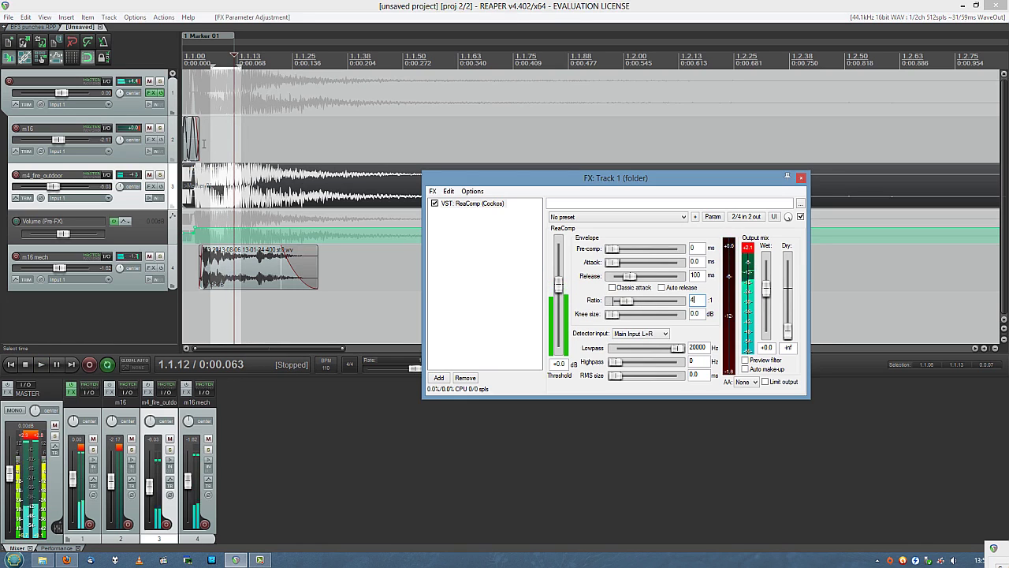
{"action": "left_click", "coordinate": [150, 93]}
{"action": "key", "text": "Escape"}
{"action": "key", "text": "space"}
{"action": "left_click", "coordinate": [150, 93]}
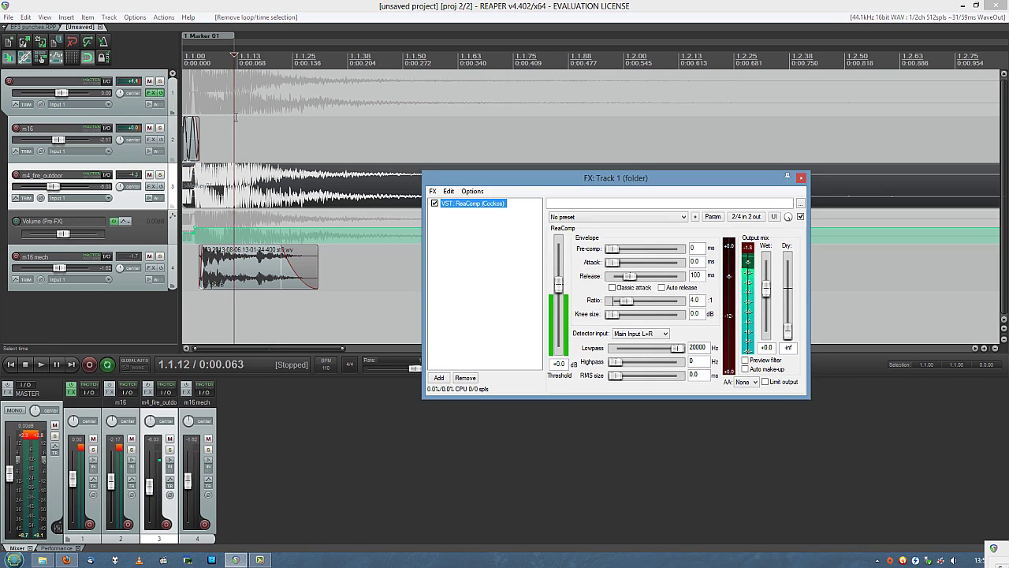
{"action": "left_click", "coordinate": [255, 133]}
{"action": "key", "text": "space"}
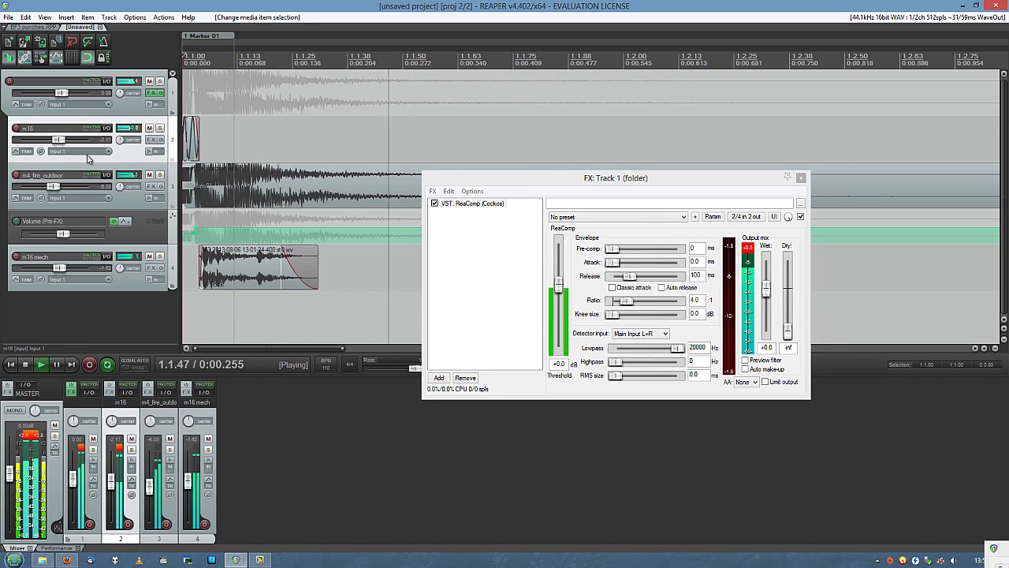
Step: Check ReaComp's output peak over a loop from 1.1.12 to 1.1.18 and set its wet output to +1.8 dB
{"action": "left_click", "coordinate": [743, 250]}
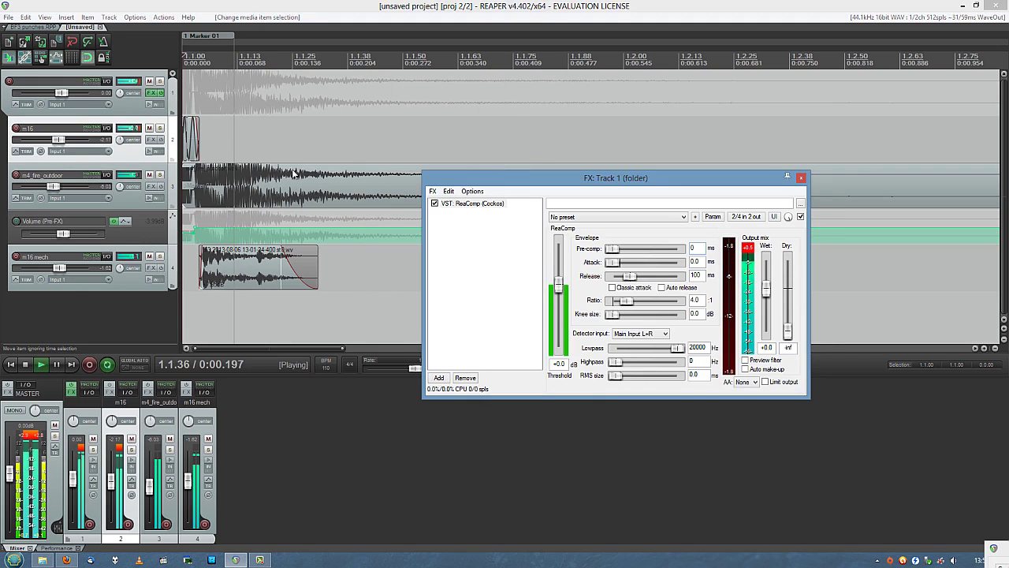
{"action": "left_click_drag", "start_coordinate": [261, 148], "coordinate": [237, 148]}
{"action": "left_click", "coordinate": [746, 255]}
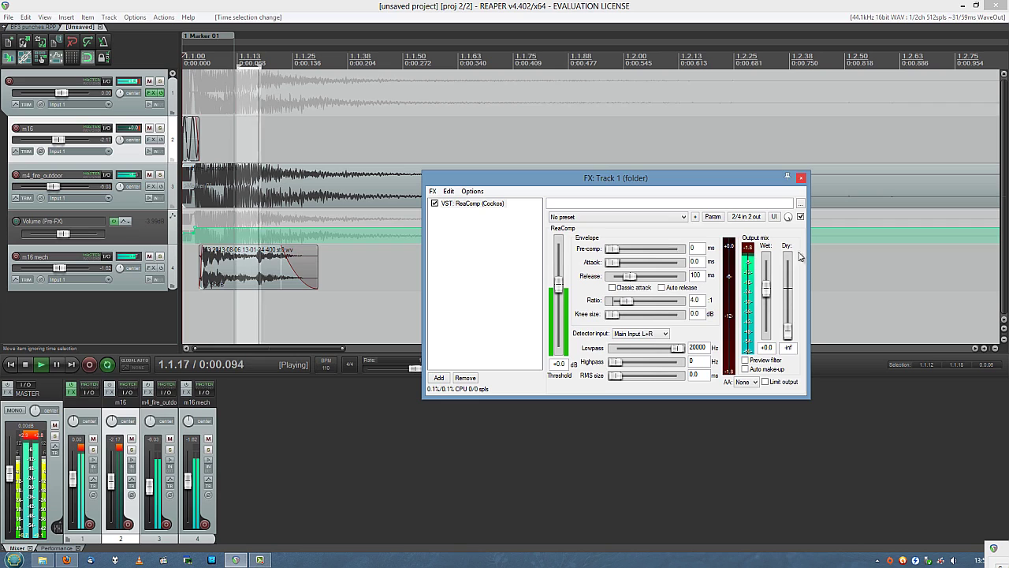
{"action": "left_click", "coordinate": [765, 347]}
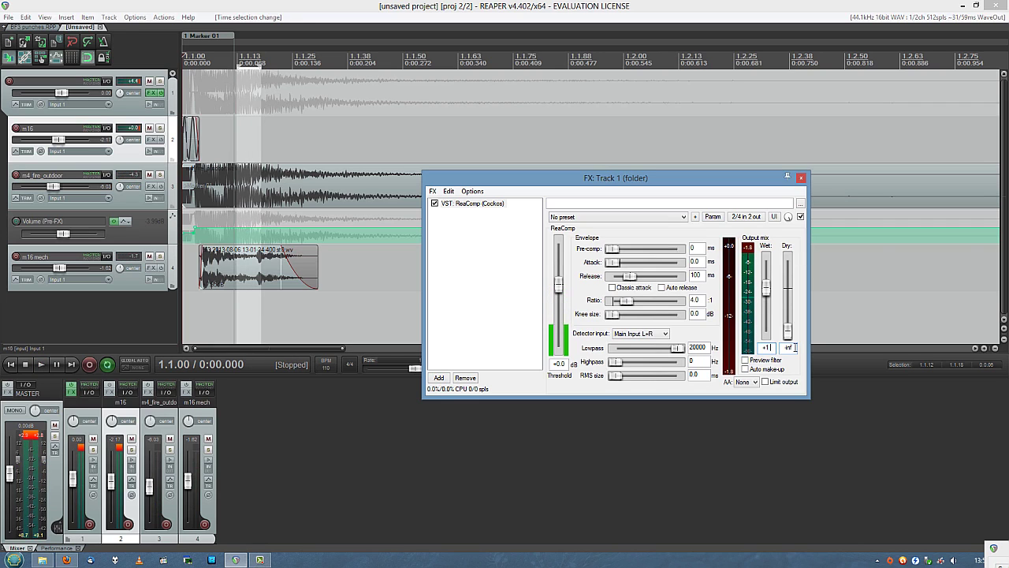
{"action": "left_click", "coordinate": [469, 146]}
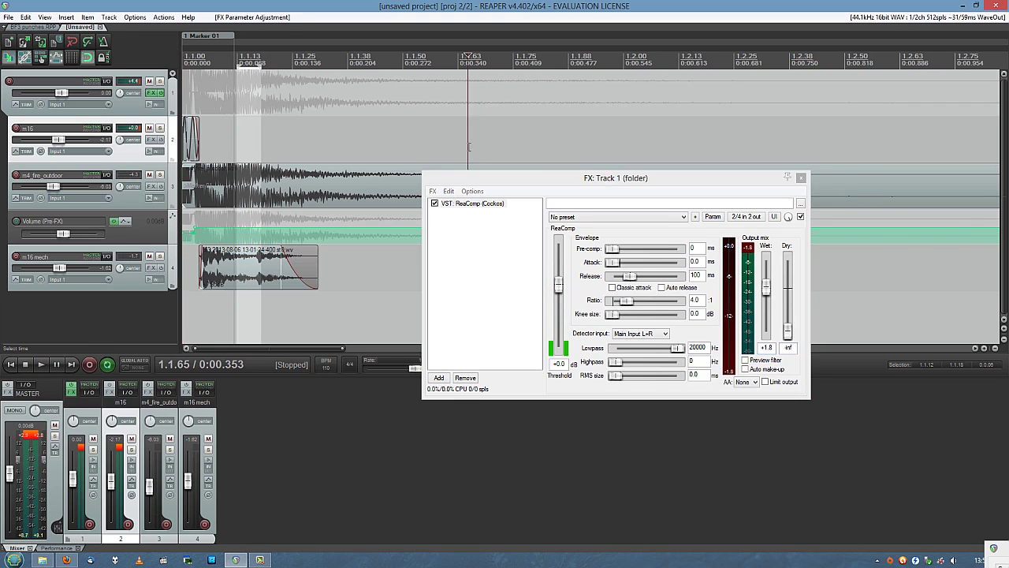
Step: Set ReaComp's threshold to -3.0 dB, clear the loop selection, and replay the shot with the compressor settings open
{"action": "left_click_drag", "start_coordinate": [559, 287], "coordinate": [561, 290]}
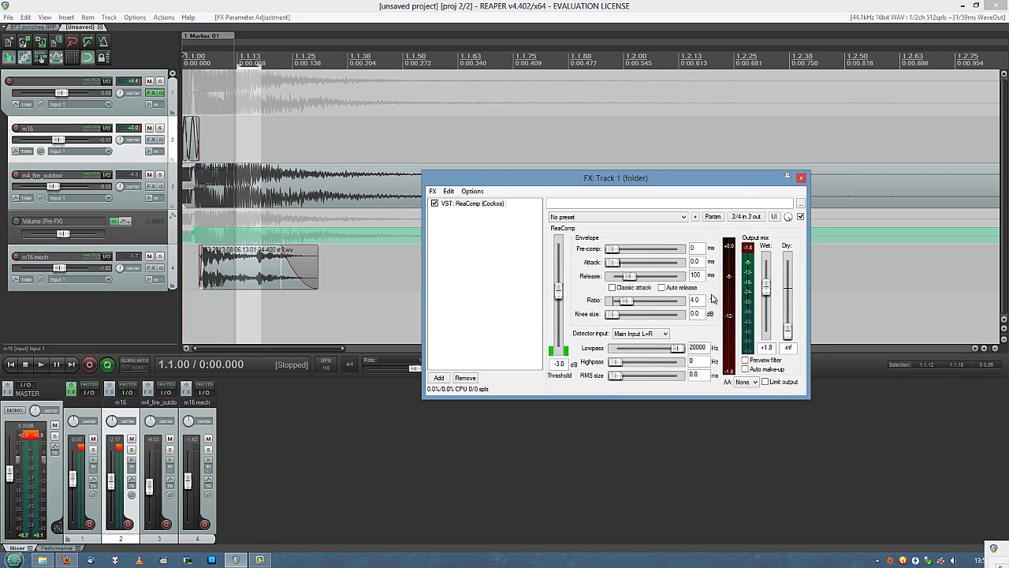
{"action": "key", "text": "space"}
{"action": "key", "text": "Escape"}
{"action": "key", "text": "Escape"}
{"action": "key", "text": "space"}
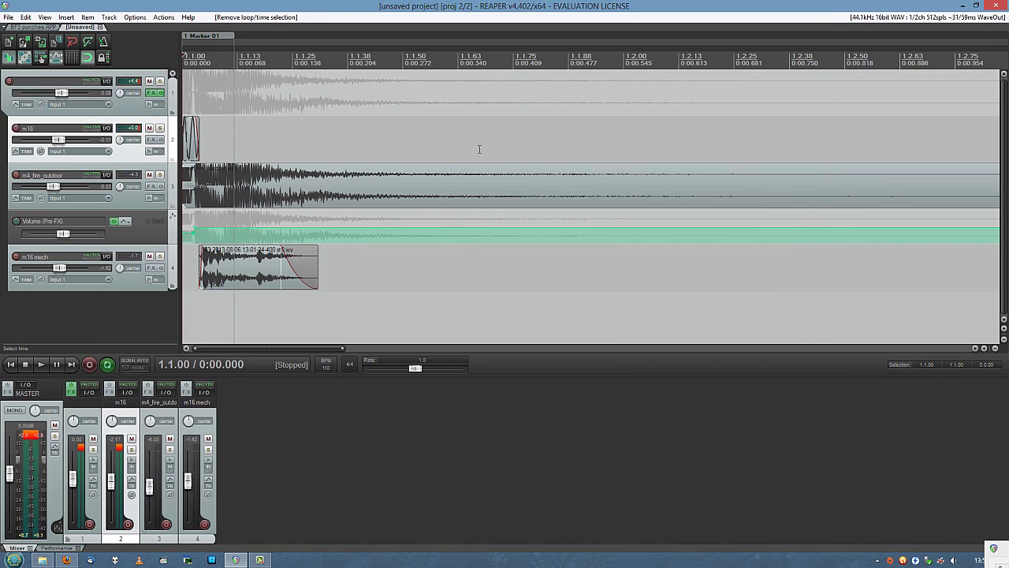
{"action": "left_click", "coordinate": [151, 93]}
{"action": "key", "text": "space"}
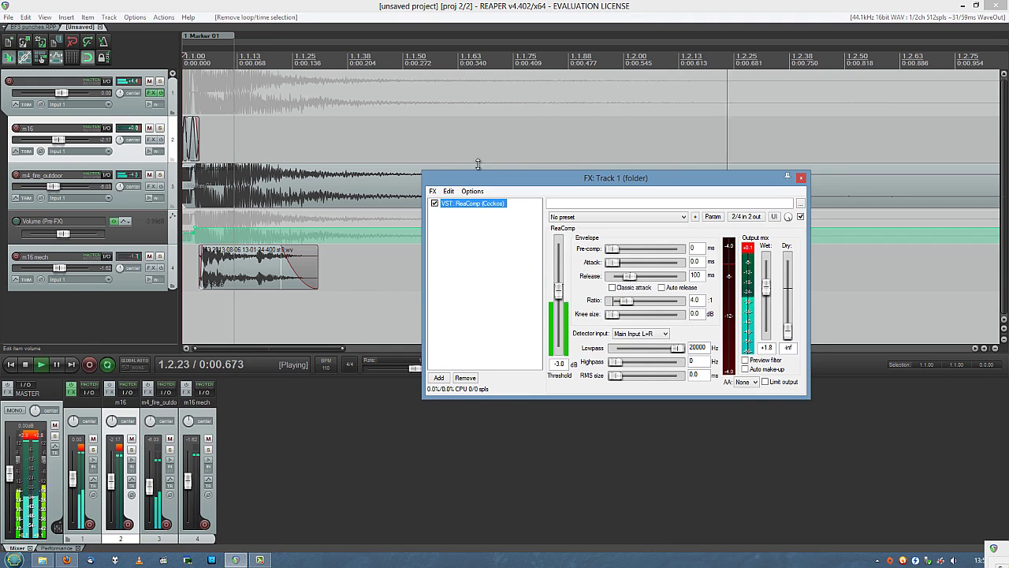
Step: Set ReaComp's release to 58 ms and its attack to 0.0 ms while the shot loops
{"action": "left_click", "coordinate": [696, 275]}
{"action": "mouse_move", "coordinate": [630, 277]}
{"action": "left_mouse_down"}
{"action": "mouse_move", "coordinate": [686, 280]}
{"action": "mouse_move", "coordinate": [629, 278]}
{"action": "left_mouse_up"}
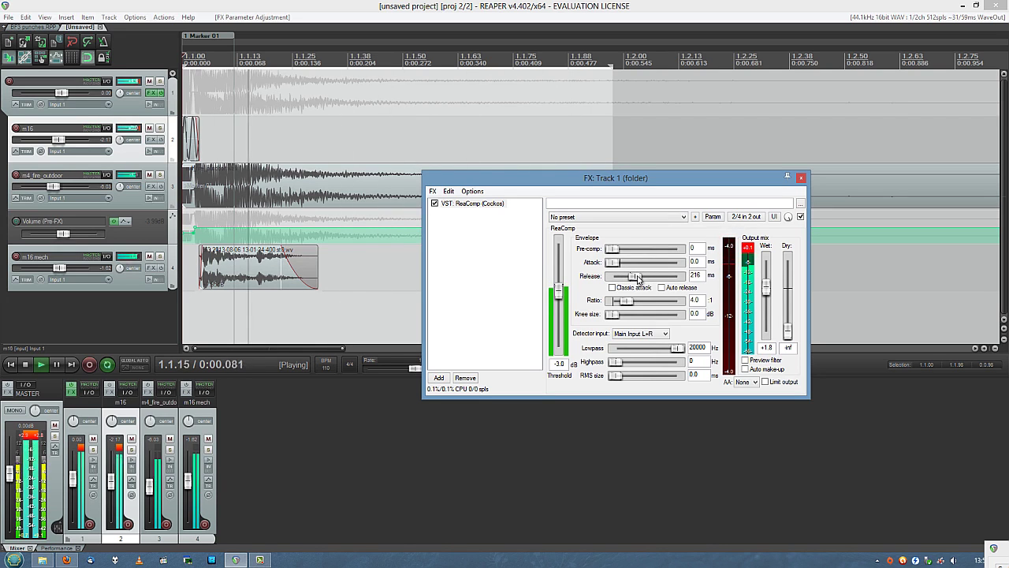
{"action": "left_click_drag", "start_coordinate": [639, 278], "coordinate": [628, 278]}
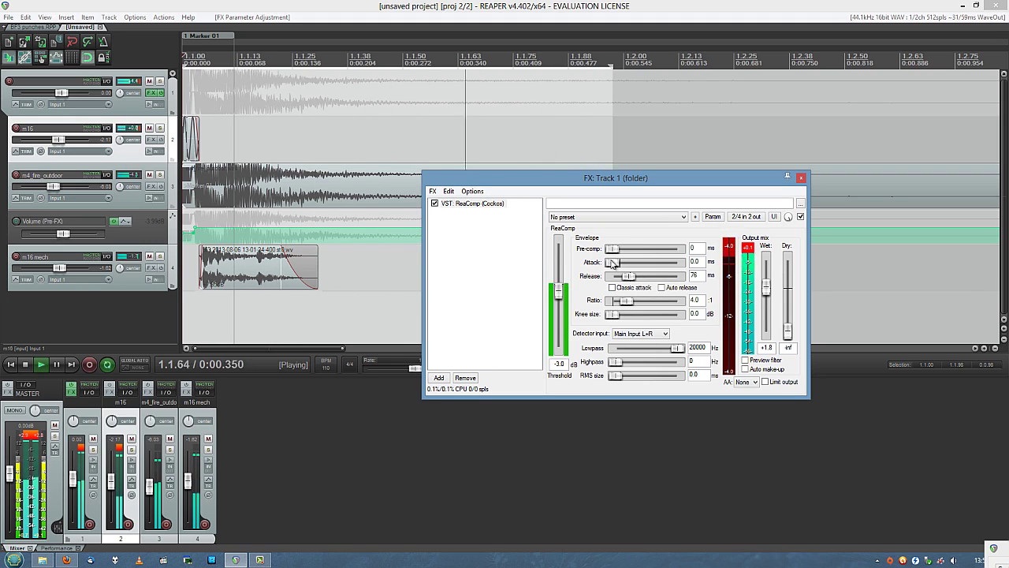
{"action": "left_click_drag", "start_coordinate": [616, 265], "coordinate": [618, 265]}
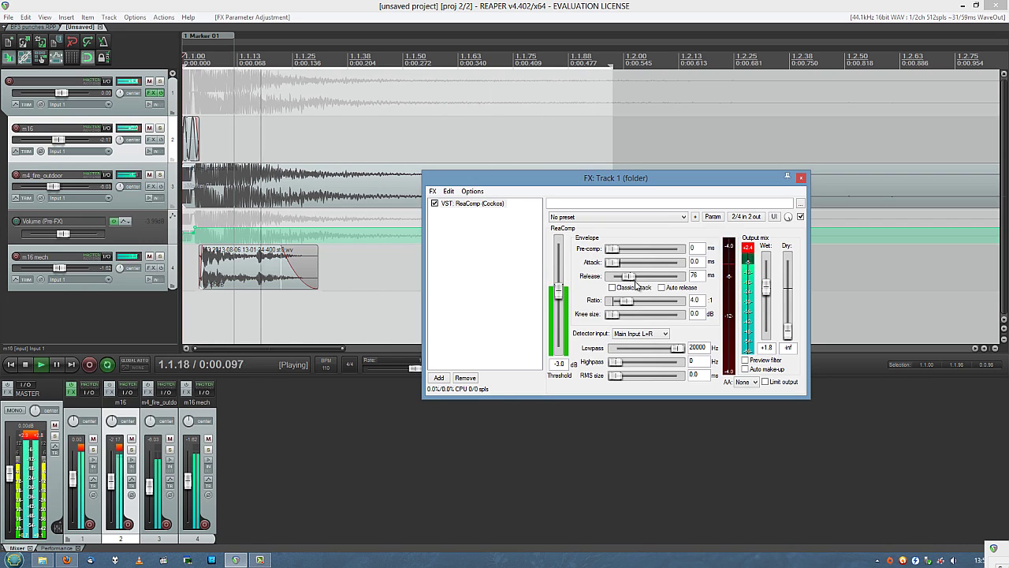
{"action": "left_click_drag", "start_coordinate": [632, 280], "coordinate": [628, 279]}
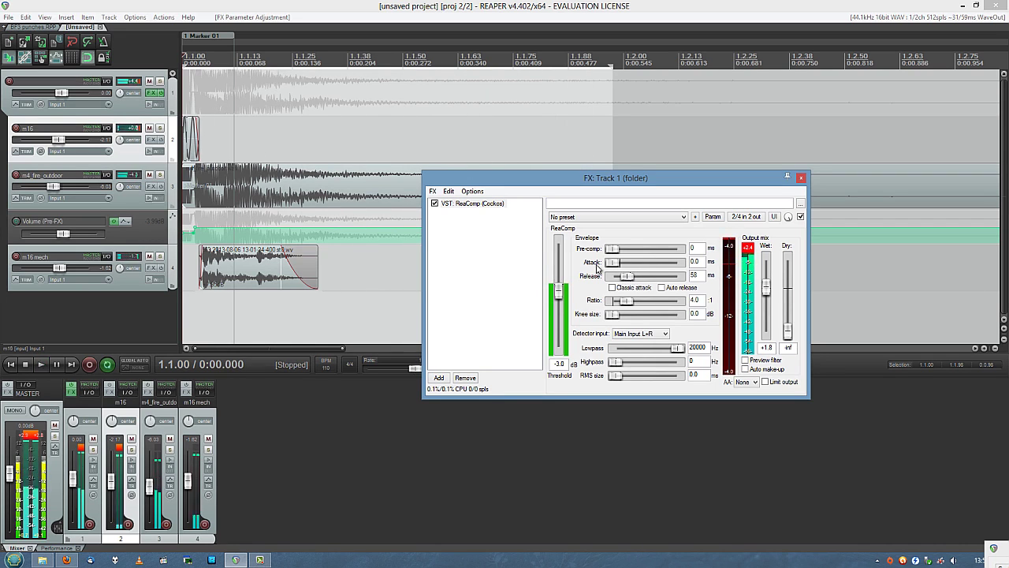
Step: Extend the playback loop to 1.2.53 and audition the compressed shot
{"action": "left_click_drag", "start_coordinate": [611, 67], "coordinate": [856, 69]}
{"action": "key", "text": "space"}
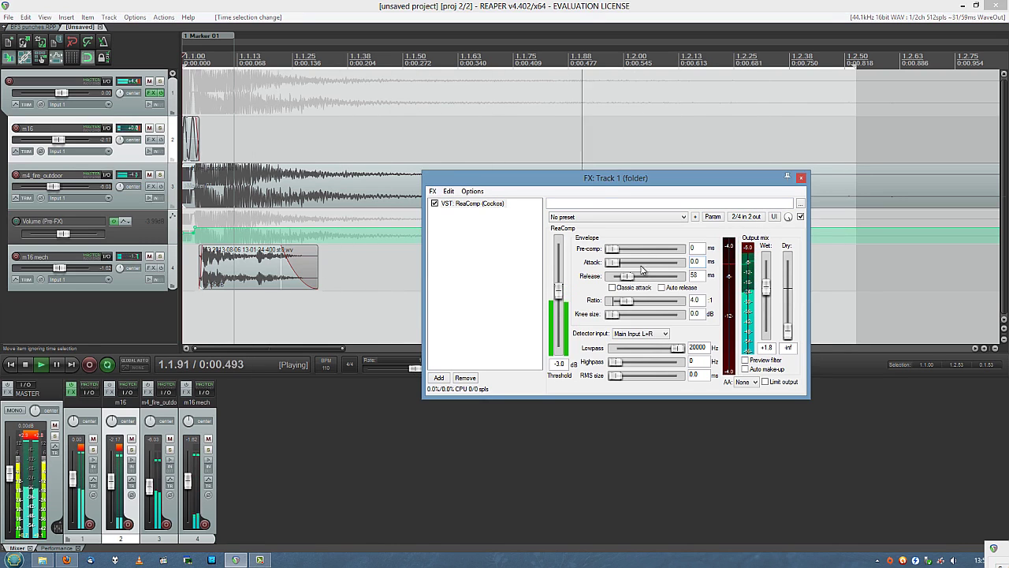
{"action": "left_click", "coordinate": [290, 144]}
{"action": "left_click", "coordinate": [270, 143]}
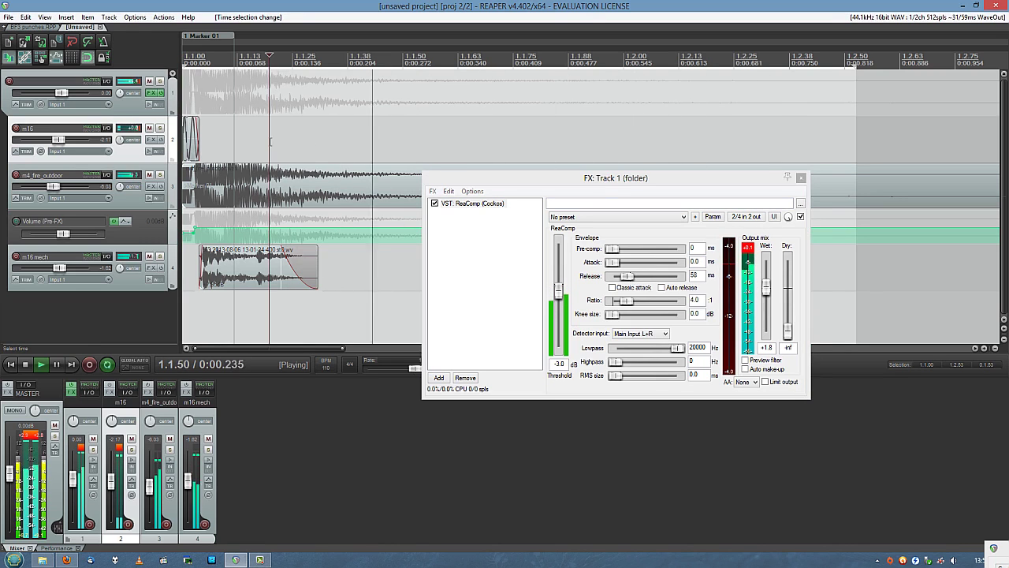
{"action": "left_click", "coordinate": [259, 139]}
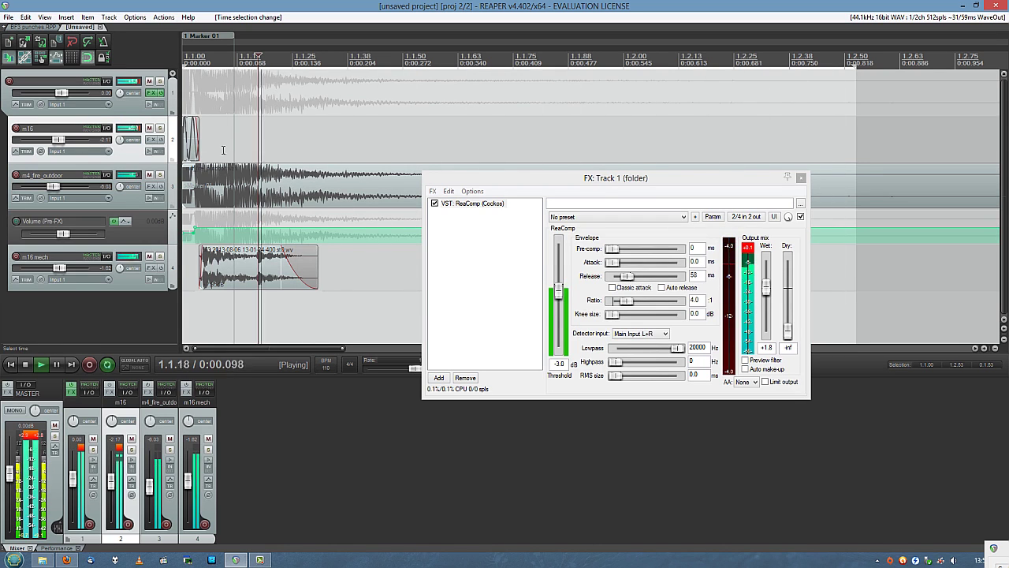
Step: Lower the master volume to -26.4 dB and audition the shot quietly in loops ending at 1.1.12 and 1.1.91
{"action": "scroll", "coordinate": [189, 217], "scroll_direction": "down", "scroll_amount": 2}
{"action": "left_click_drag", "start_coordinate": [10, 472], "coordinate": [11, 513]}
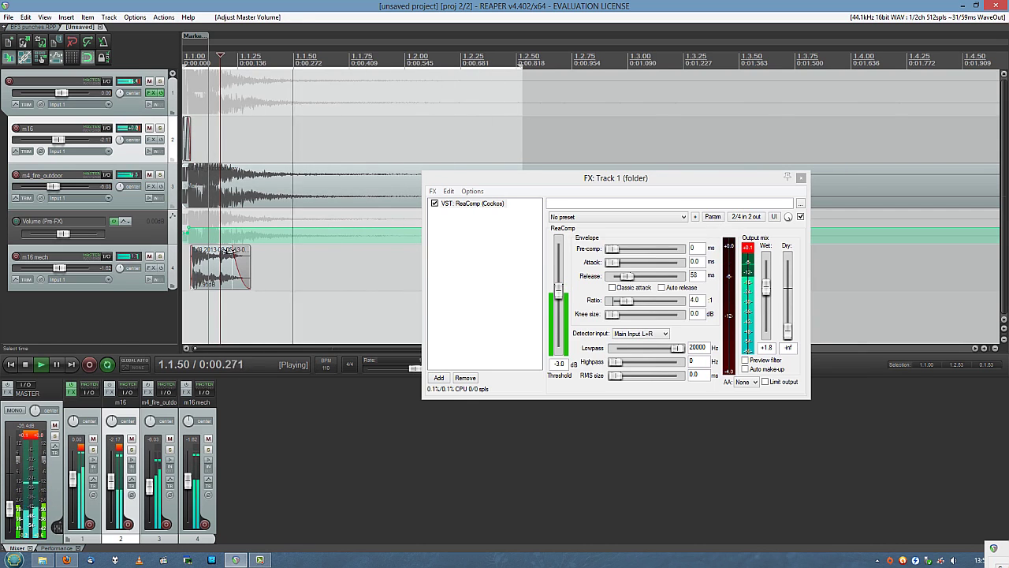
{"action": "left_click_drag", "start_coordinate": [209, 96], "coordinate": [140, 107]}
{"action": "key", "text": "space"}
{"action": "left_click", "coordinate": [191, 95]}
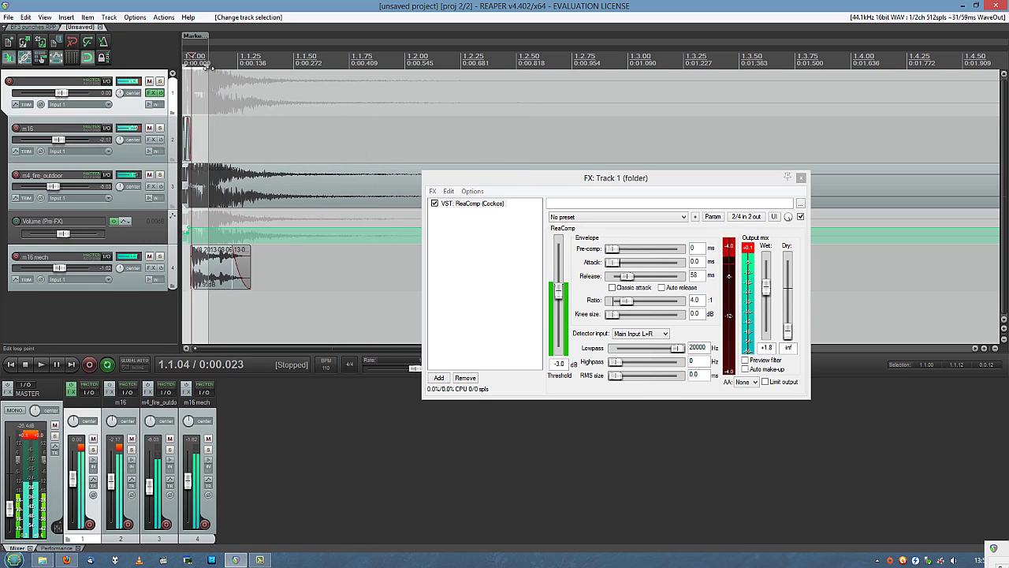
{"action": "key", "text": "space"}
{"action": "left_click_drag", "start_coordinate": [208, 68], "coordinate": [386, 63]}
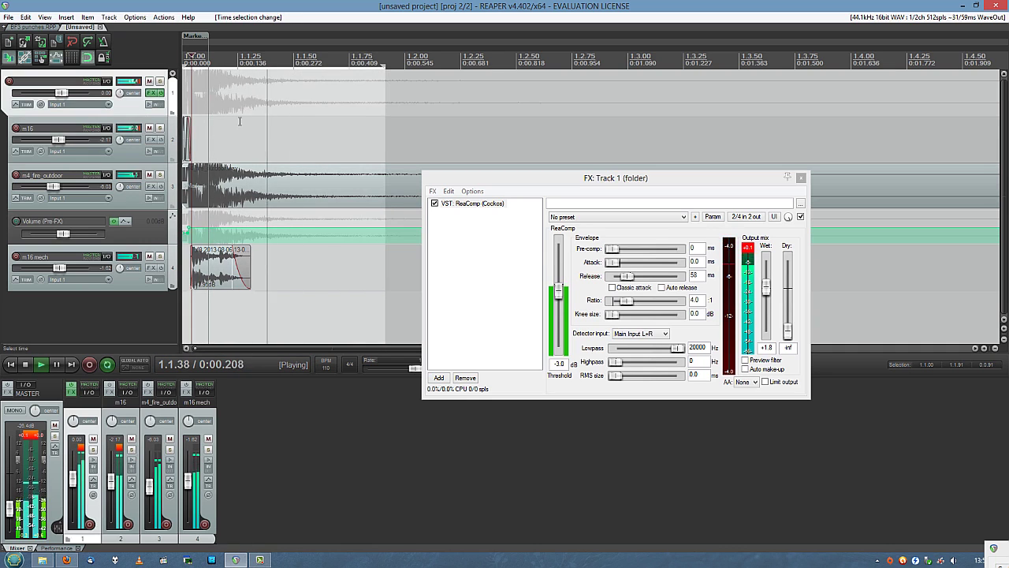
Step: Mute and unmute m16 to compare the mix, and set the m16 track's volume to -1.07 dB
{"action": "left_click", "coordinate": [149, 128]}
{"action": "left_click", "coordinate": [149, 128]}
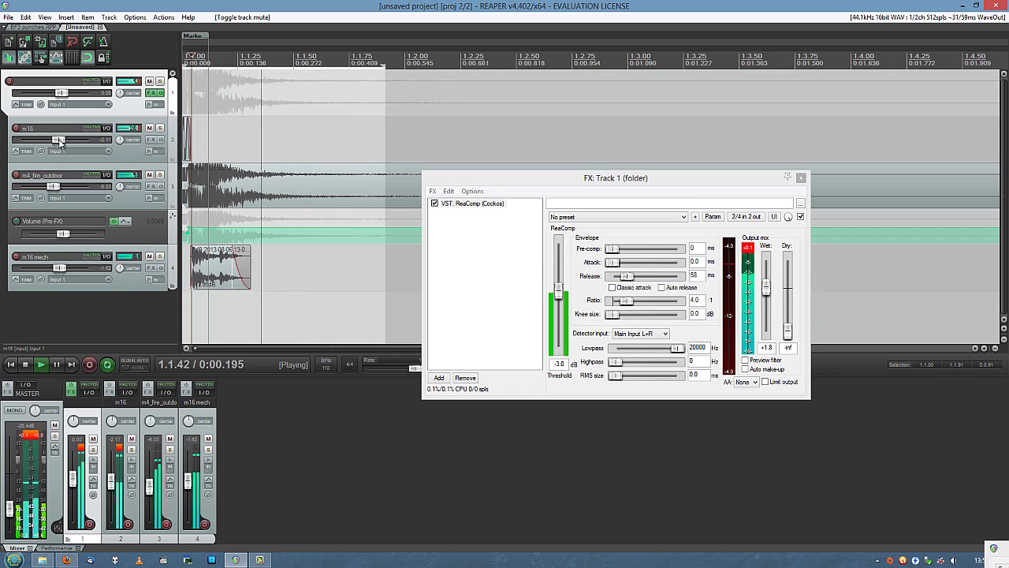
{"action": "left_click_drag", "start_coordinate": [59, 140], "coordinate": [61, 140]}
Step: Shorten the playback loop to 1.1.56 and reset the master volume to 0.00 dB
{"action": "left_click_drag", "start_coordinate": [386, 64], "coordinate": [307, 64]}
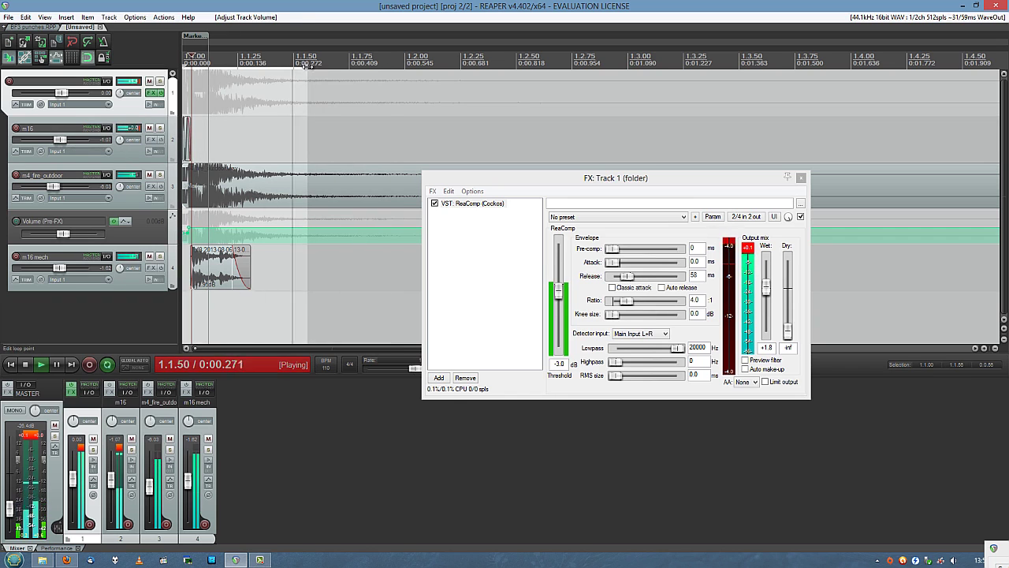
{"action": "double_click", "coordinate": [6, 461]}
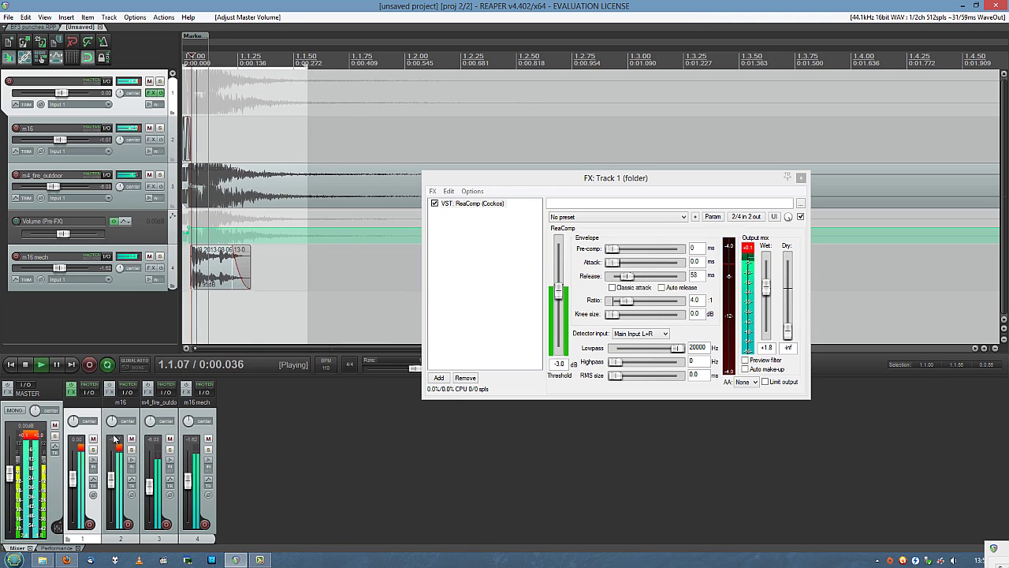
Step: Close the folder track's effects window, stop playback and clear the loop selection
{"action": "left_click", "coordinate": [802, 178]}
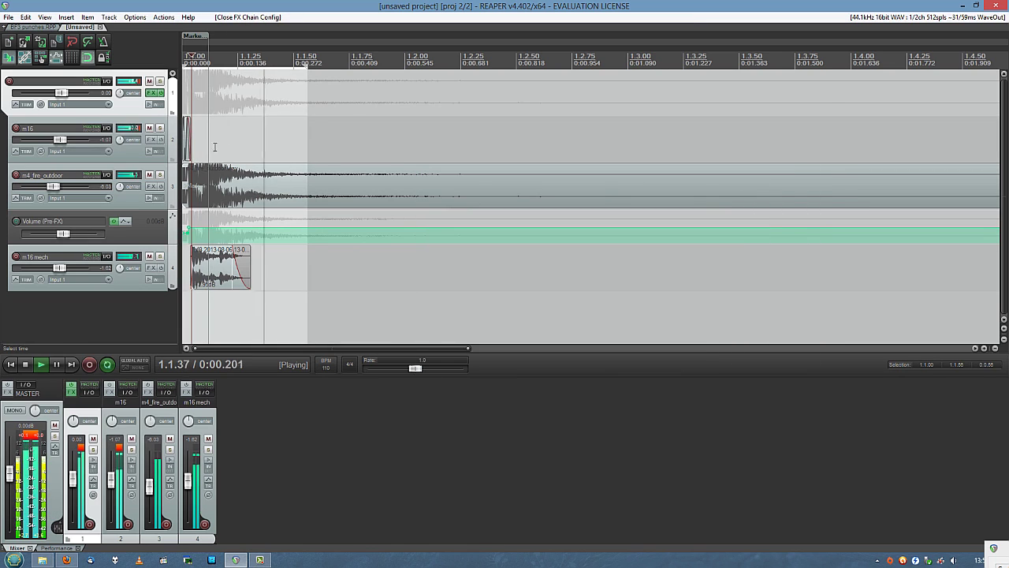
{"action": "left_click_drag", "start_coordinate": [307, 114], "coordinate": [475, 111]}
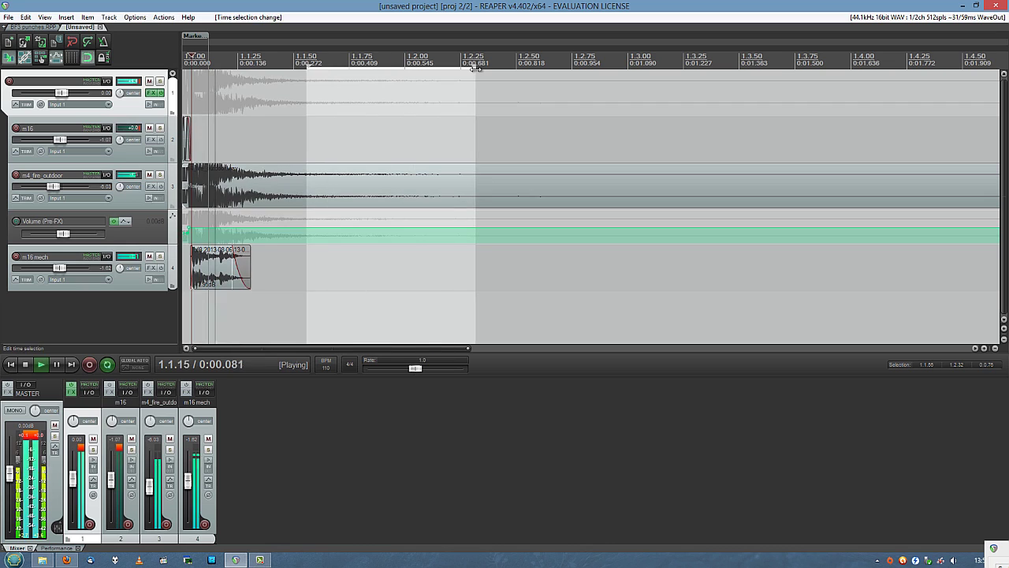
{"action": "key", "text": "space"}
{"action": "key", "text": "Escape"}
{"action": "key", "text": "space"}
{"action": "key", "text": "space"}
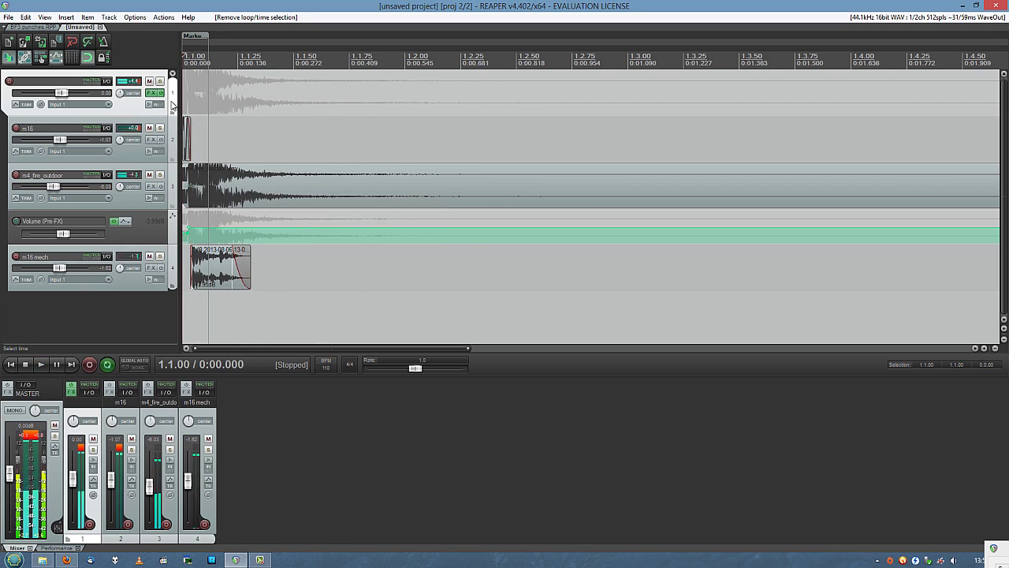
Step: Render the folder track to a stereo stem track, muting the originals
{"action": "right_click", "coordinate": [130, 112]}
{"action": "mouse_move", "coordinate": [198, 200]}
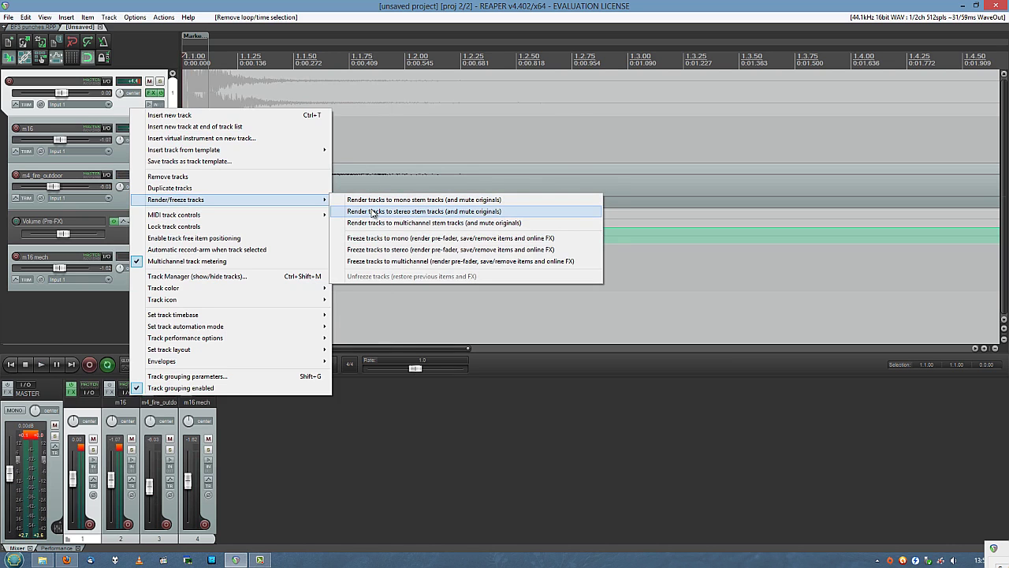
{"action": "left_click", "coordinate": [372, 212]}
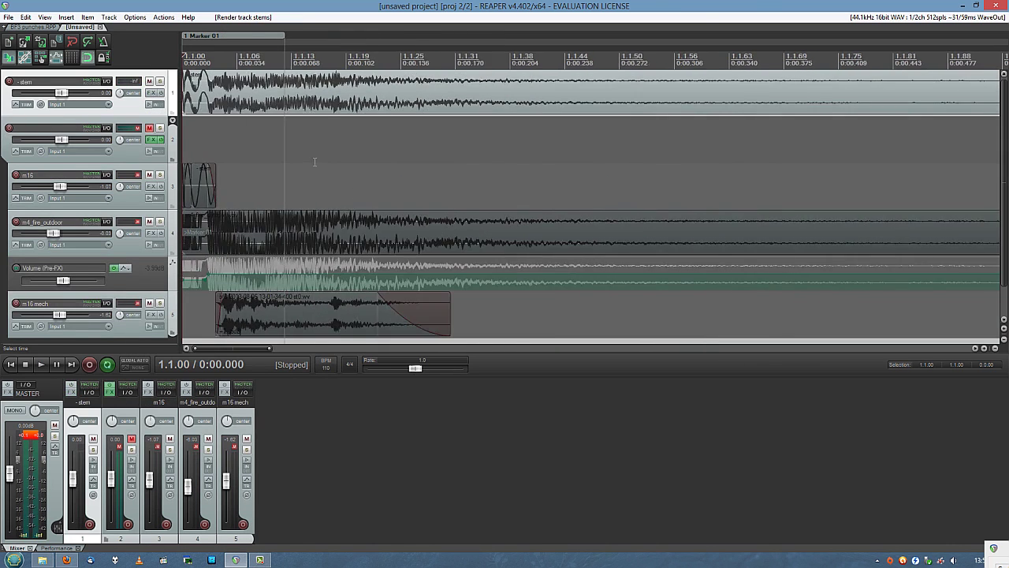
Step: Audition the rendered stem from the start and set a playback loop ending at 1.1.62
{"action": "scroll", "coordinate": [301, 138], "scroll_direction": "down", "scroll_amount": 2}
{"action": "key", "text": "space"}
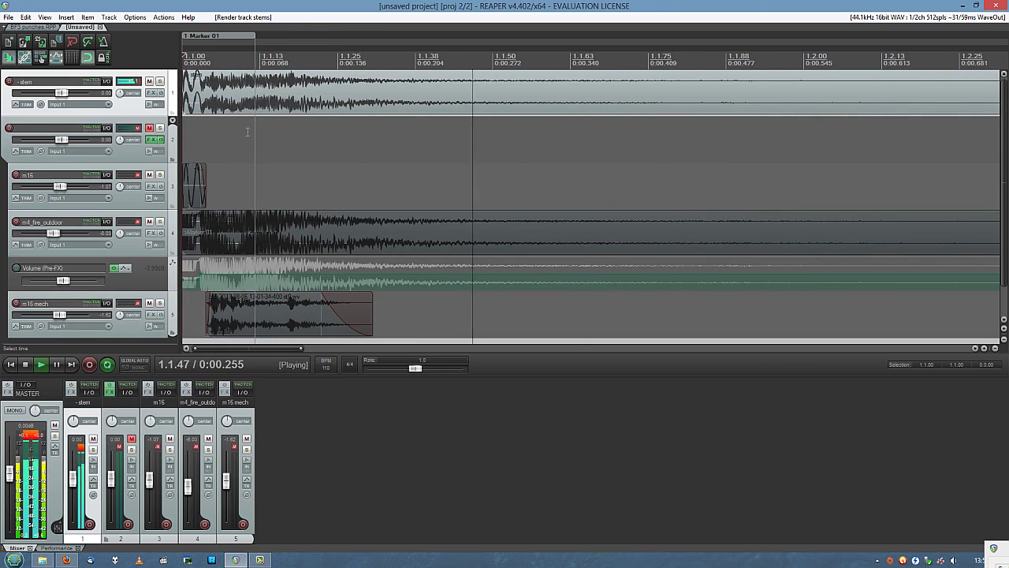
{"action": "key", "text": "space"}
{"action": "key", "text": "space"}
{"action": "key", "text": "space"}
{"action": "key", "text": "space"}
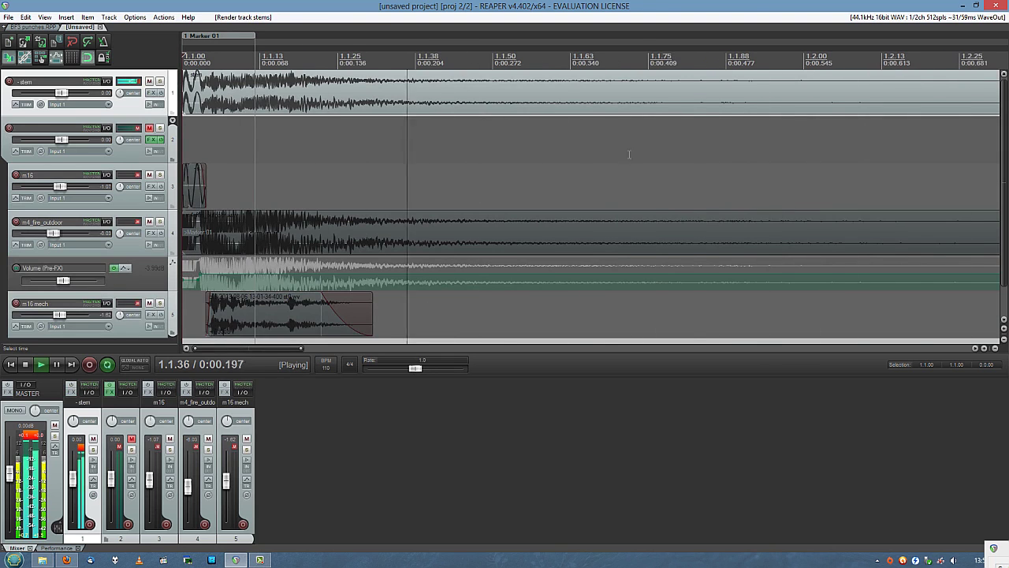
{"action": "left_click_drag", "start_coordinate": [695, 150], "coordinate": [107, 147]}
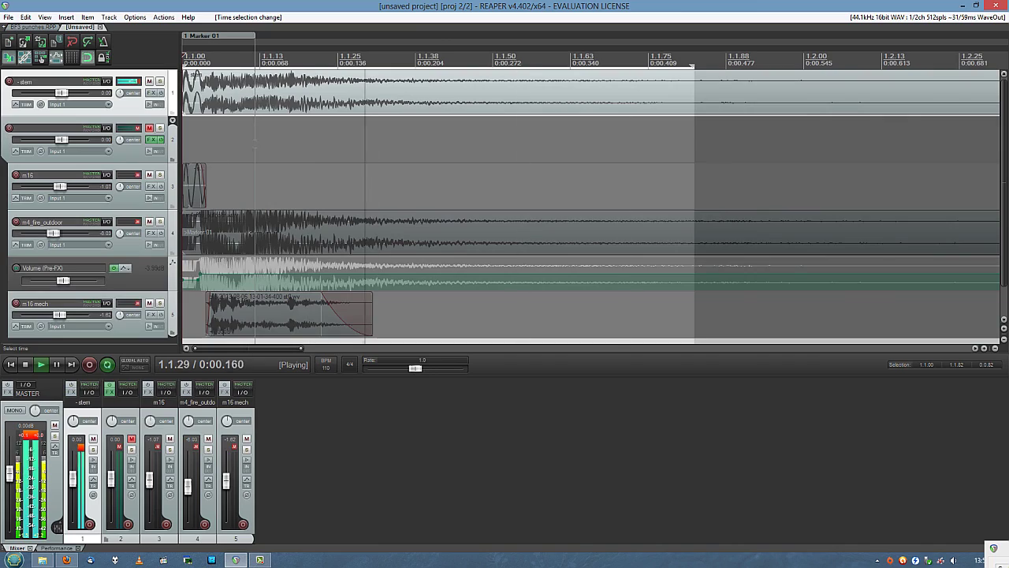
{"action": "key", "text": "space"}
Step: Examine the stem's opening waveform against the original layers at several magnifications and replay it in the loop
{"action": "left_click", "coordinate": [258, 132]}
{"action": "left_click", "coordinate": [244, 94]}
{"action": "scroll", "coordinate": [258, 95], "scroll_direction": "up", "scroll_amount": 4}
{"action": "scroll", "coordinate": [320, 101], "scroll_direction": "up", "scroll_amount": 5}
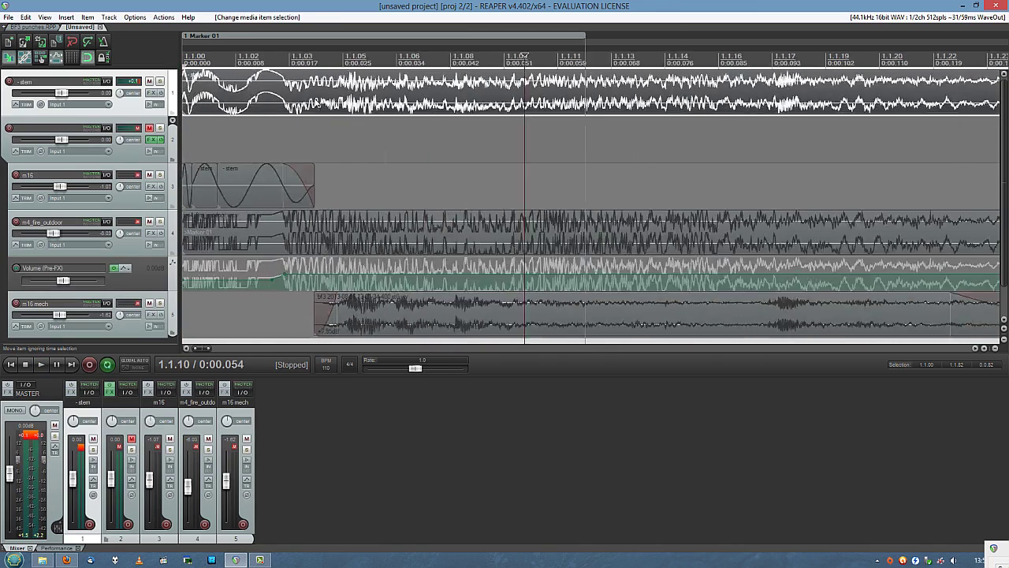
{"action": "key", "text": "Home"}
{"action": "scroll", "coordinate": [340, 101], "scroll_direction": "down", "scroll_amount": 2}
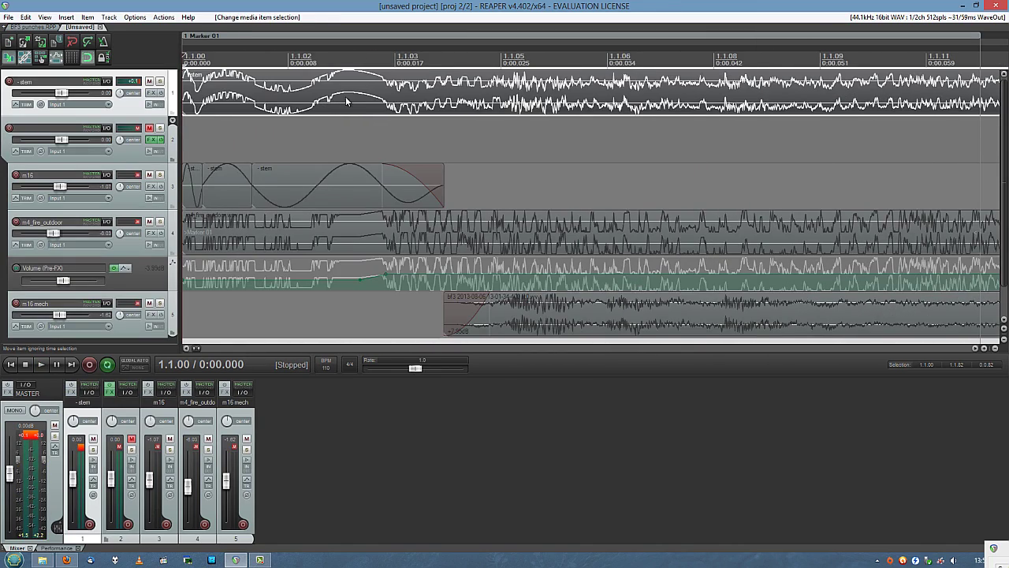
{"action": "scroll", "coordinate": [359, 92], "scroll_direction": "down", "scroll_amount": 3}
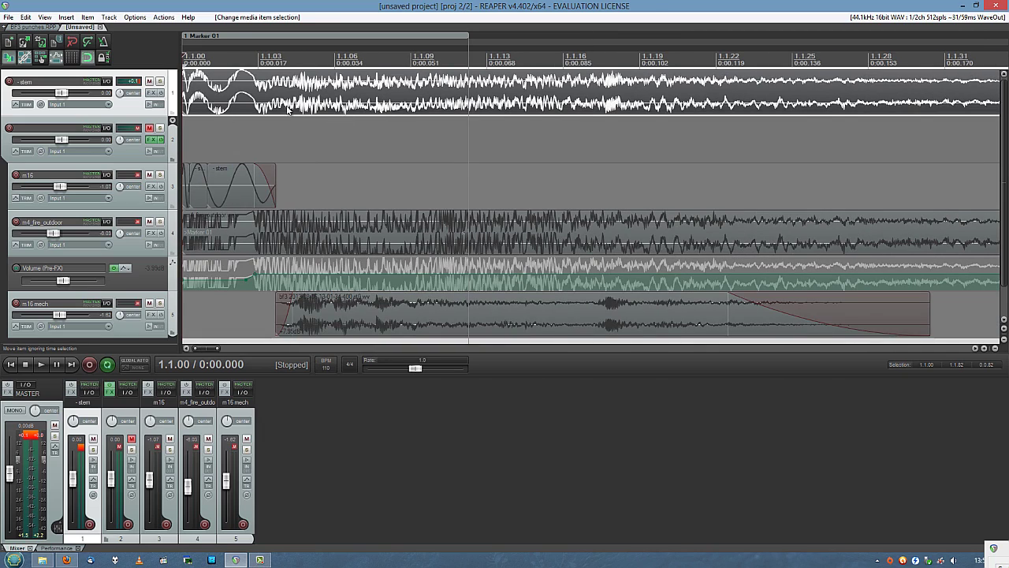
{"action": "scroll", "coordinate": [455, 110], "scroll_direction": "up", "scroll_amount": 6}
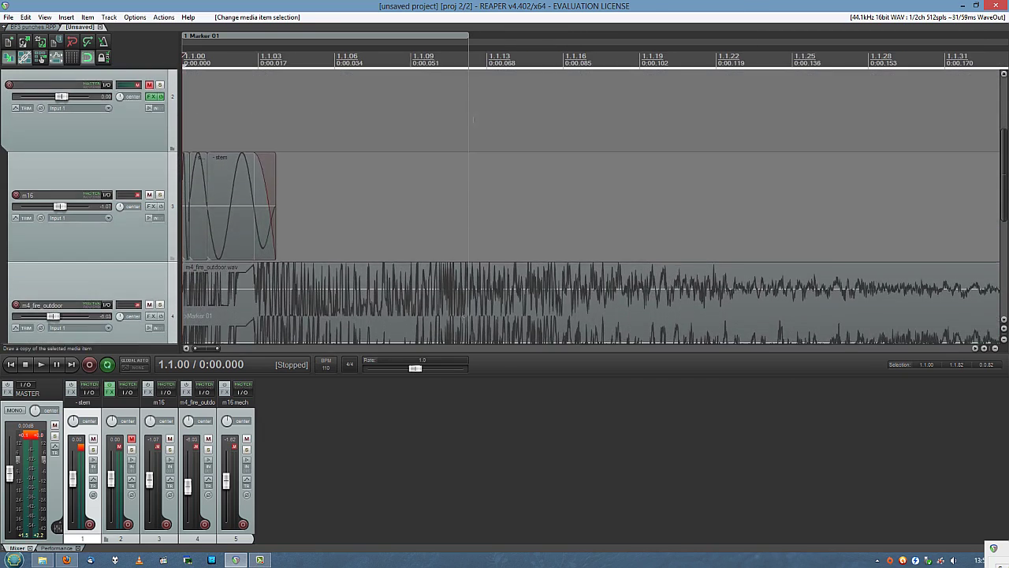
{"action": "scroll", "coordinate": [2, 215], "scroll_direction": "up", "scroll_amount": 2}
{"action": "scroll", "coordinate": [536, 132], "scroll_direction": "down", "scroll_amount": 2}
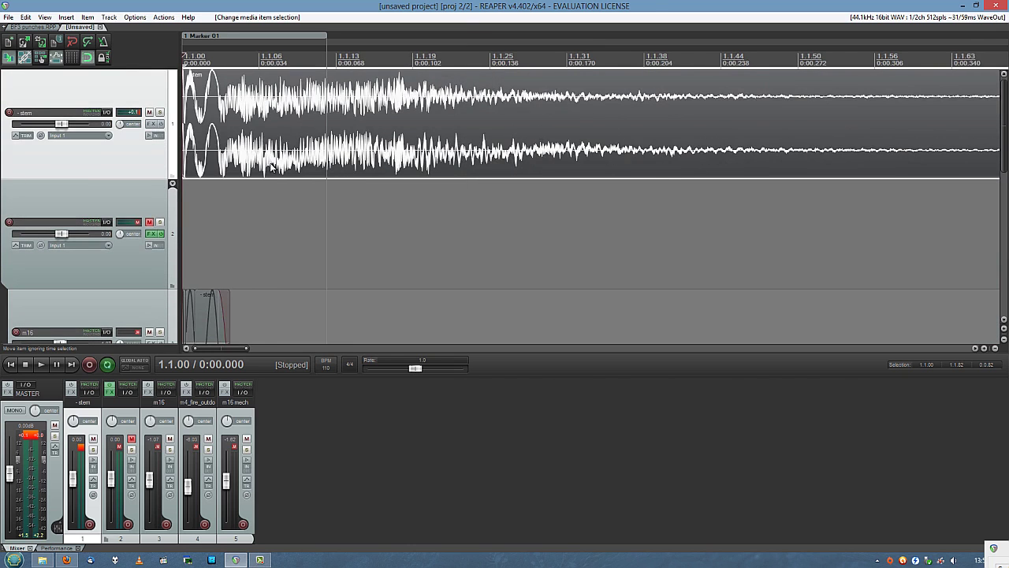
{"action": "scroll", "coordinate": [272, 167], "scroll_direction": "down", "scroll_amount": 1}
{"action": "scroll", "coordinate": [237, 174], "scroll_direction": "up", "scroll_amount": 4}
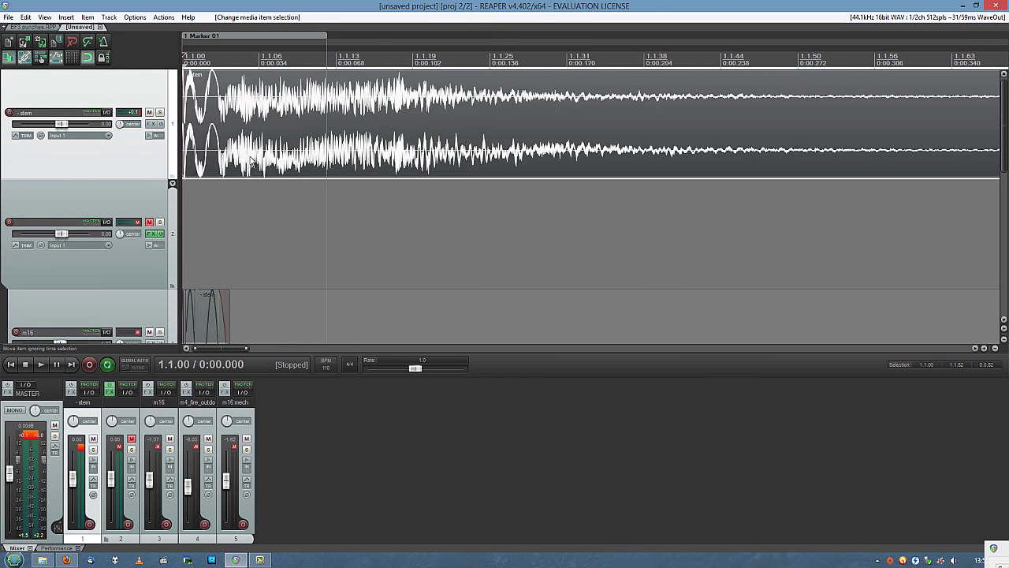
{"action": "left_click", "coordinate": [214, 178]}
{"action": "scroll", "coordinate": [219, 177], "scroll_direction": "up", "scroll_amount": 2}
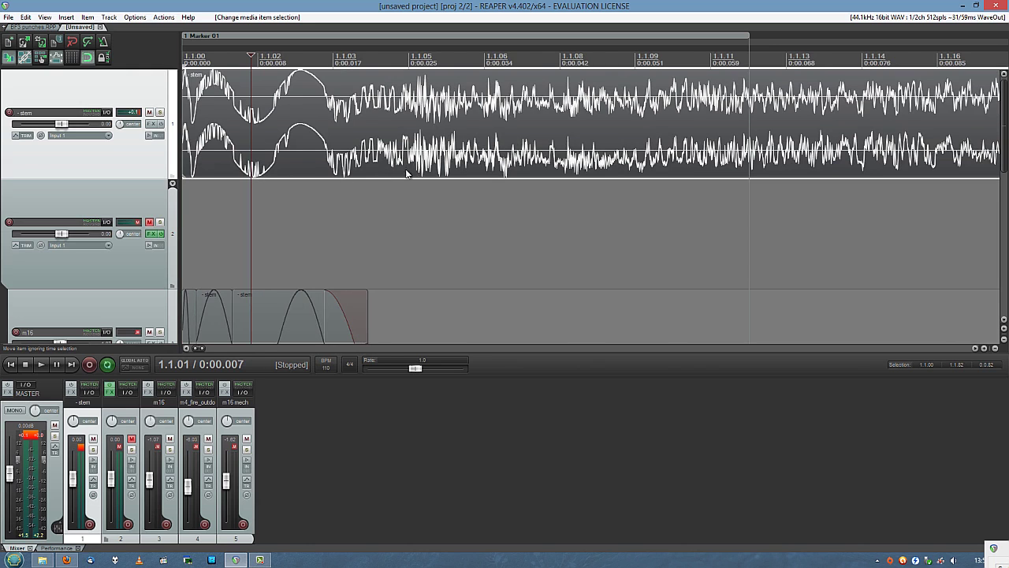
{"action": "scroll", "coordinate": [435, 172], "scroll_direction": "down", "scroll_amount": 6}
{"action": "key", "text": "space"}
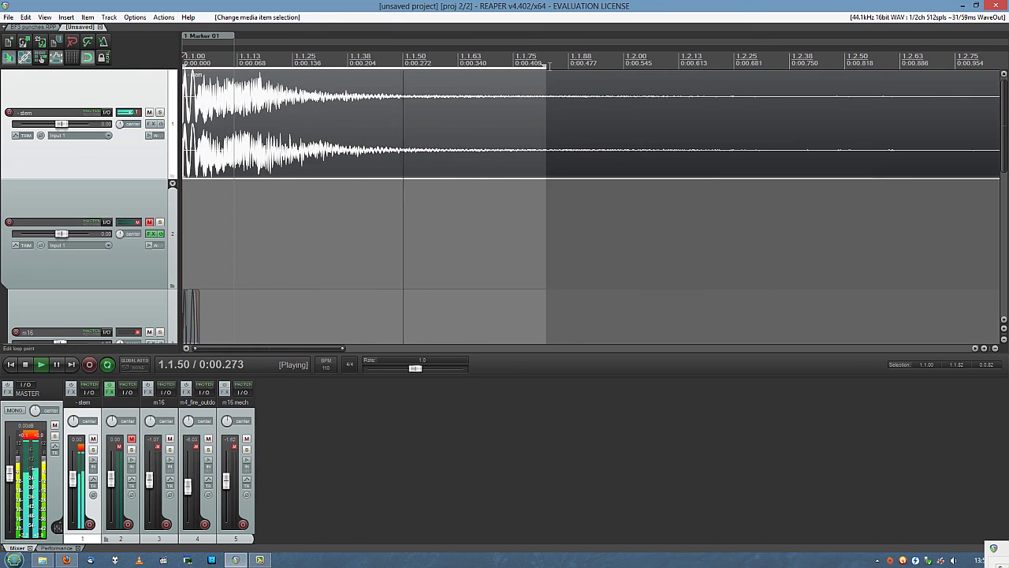
{"action": "key", "text": "space"}
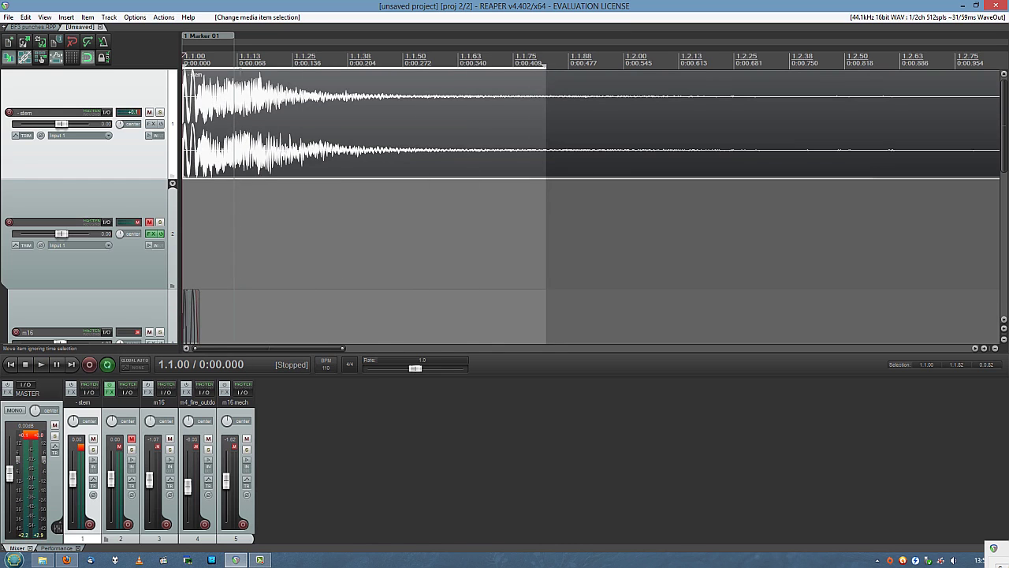
Step: Shorten the time selection to 1.1.12 and copy that area of the stem item
{"action": "left_click_drag", "start_coordinate": [546, 65], "coordinate": [235, 59]}
{"action": "right_click", "coordinate": [210, 120]}
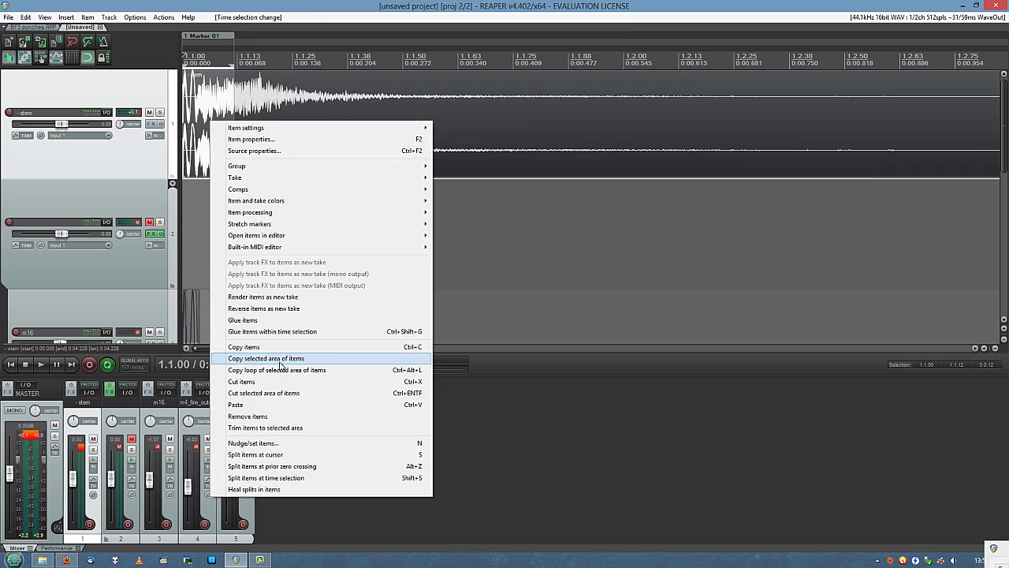
{"action": "left_click", "coordinate": [276, 358]}
Step: Split the stem at 1.1.12, move its tail to 1.1.35, and fill the gap with two pasted copies of the opening
{"action": "left_click", "coordinate": [234, 178]}
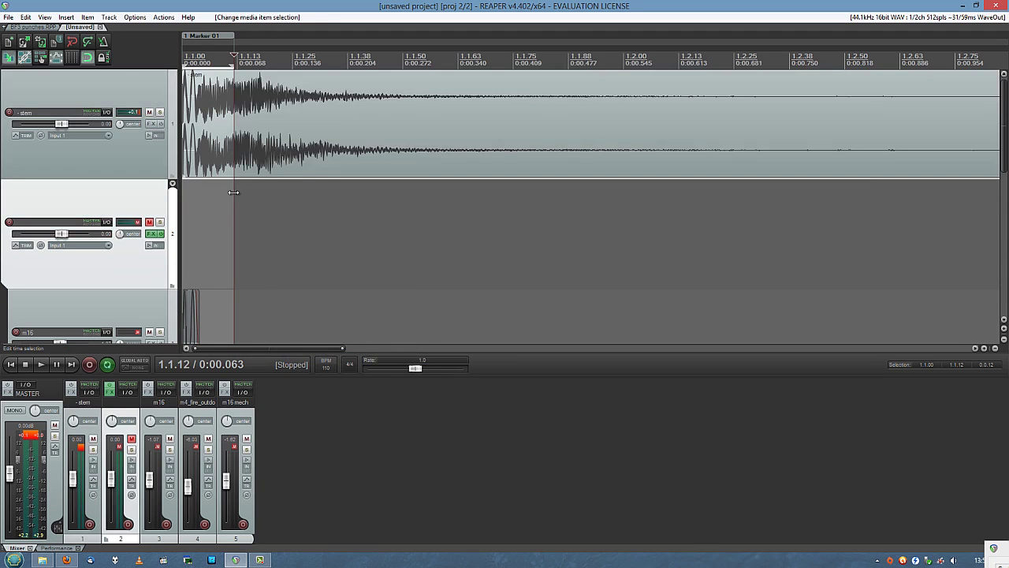
{"action": "key", "text": "s"}
{"action": "left_click_drag", "start_coordinate": [306, 137], "coordinate": [386, 138]}
{"action": "left_click", "coordinate": [234, 138]}
{"action": "key", "text": "ctrl+v"}
{"action": "key", "text": "ctrl+v"}
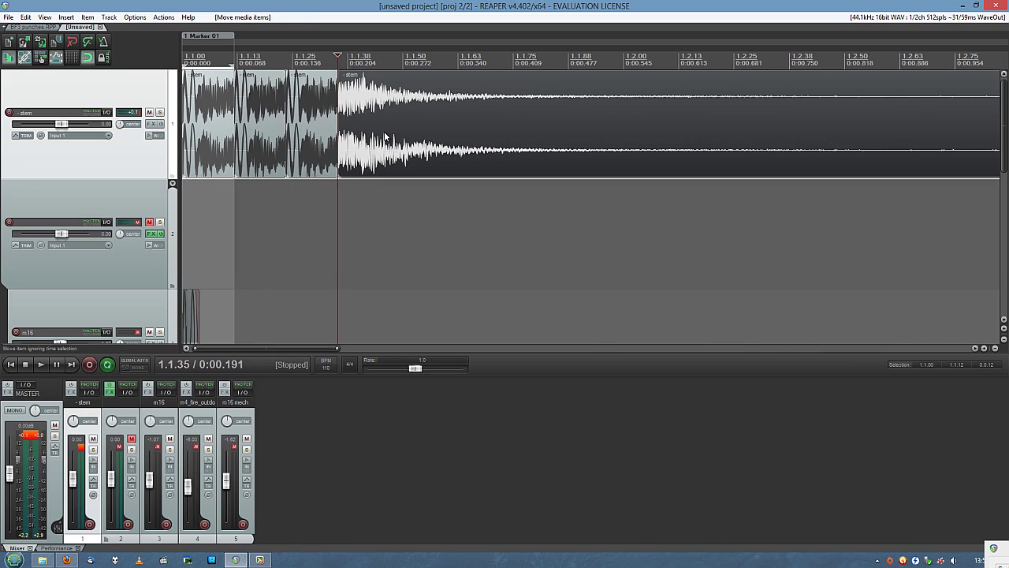
Step: Clear the time selection and audition the repeated shots as a burst from the project start
{"action": "key", "text": "Escape"}
{"action": "key", "text": "w"}
{"action": "key", "text": "space"}
{"action": "scroll", "coordinate": [382, 138], "scroll_direction": "down", "scroll_amount": 4}
{"action": "key", "text": "space"}
{"action": "key", "text": "space"}
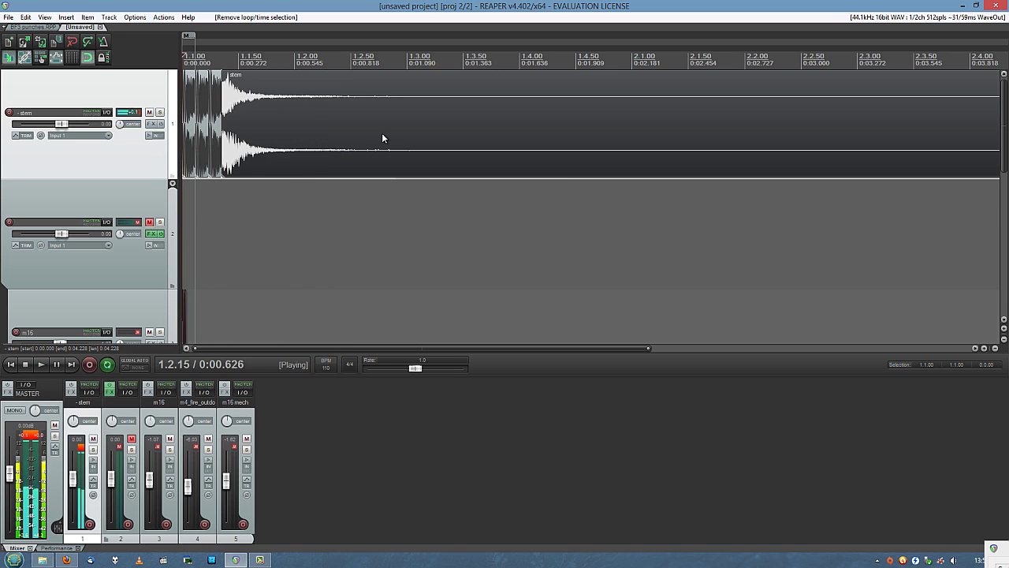
{"action": "key", "text": "space"}
{"action": "key", "text": "space"}
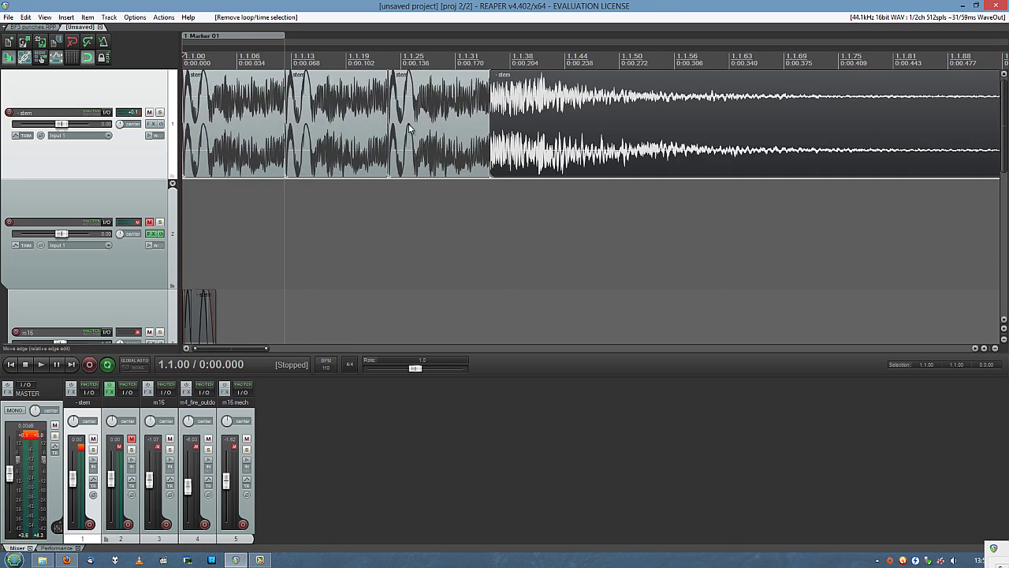
Step: Delete the two pasted opening copies and move the stem's tail back to 1.1.12
{"action": "left_click_drag", "start_coordinate": [436, 121], "coordinate": [320, 156]}
{"action": "key", "text": "Delete"}
{"action": "left_click_drag", "start_coordinate": [513, 139], "coordinate": [307, 139]}
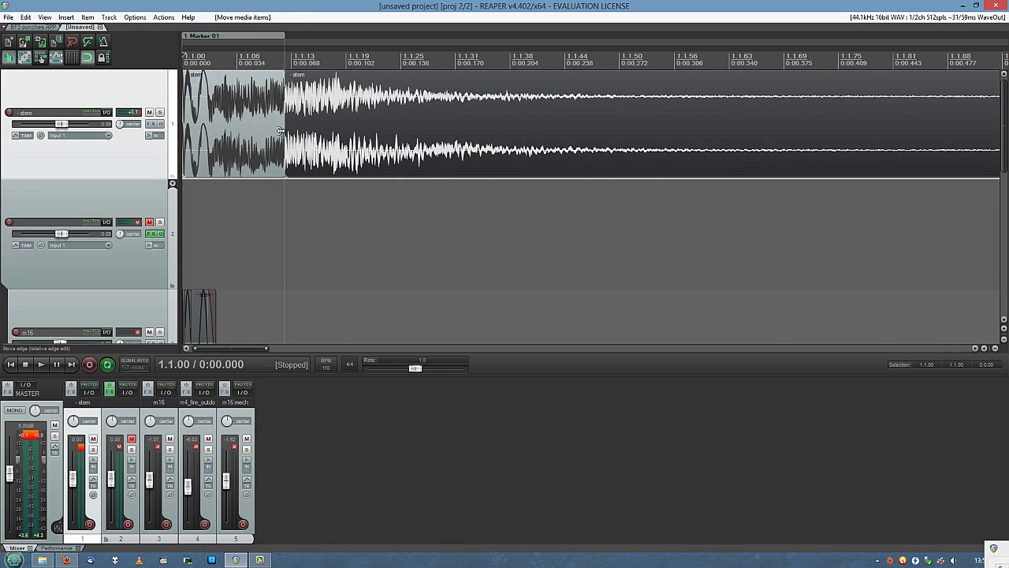
Step: Audition the rejoined single shot on the stem track at full master volume
{"action": "key", "text": "space"}
{"action": "scroll", "coordinate": [282, 143], "scroll_direction": "down", "scroll_amount": 4}
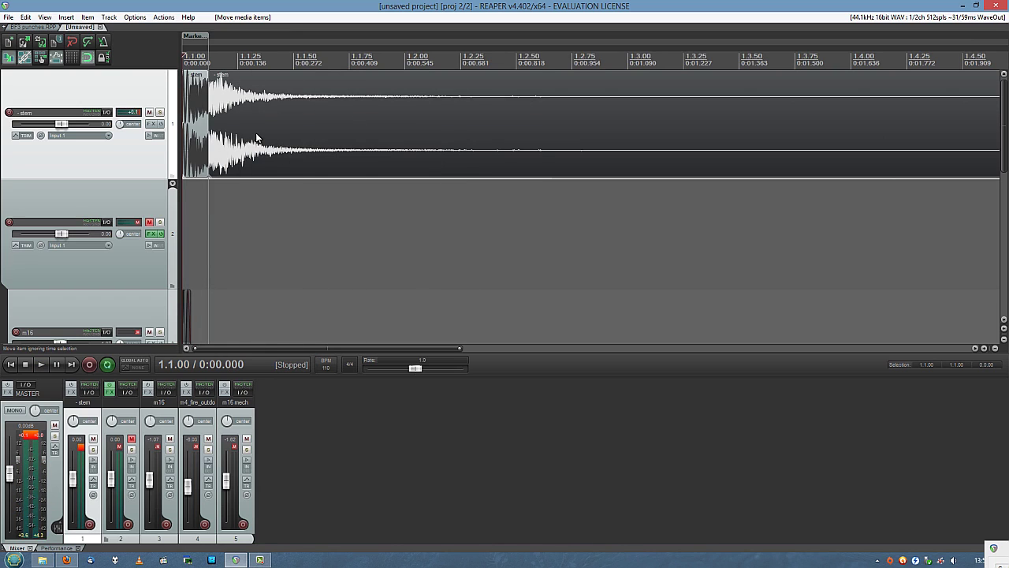
{"action": "key", "text": "space"}
{"action": "key", "text": "space"}
{"action": "key", "text": "space"}
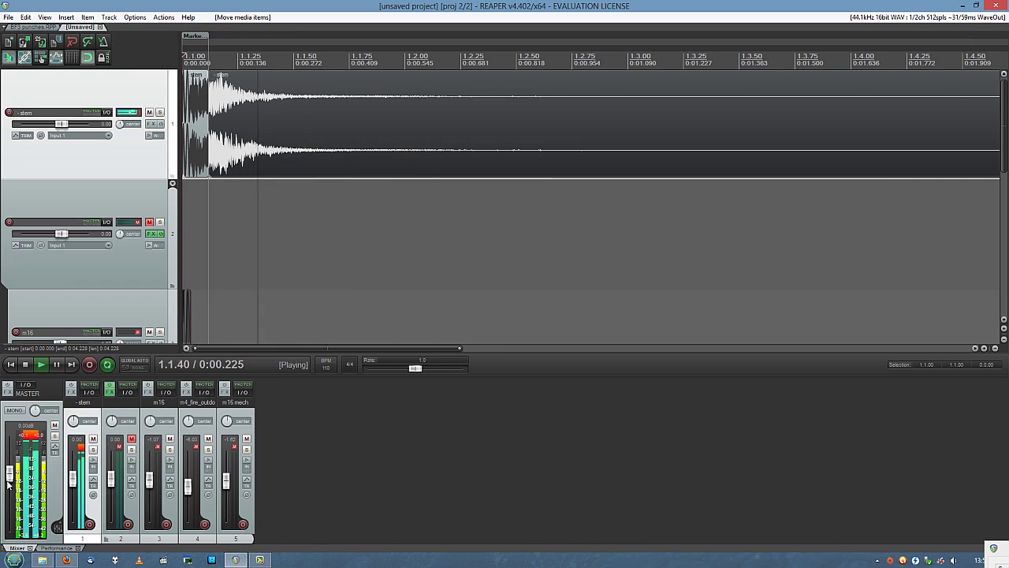
Step: Lower the master volume to about -28 dB and audition the stem quietly in a loop ending at 1.1.85
{"action": "left_click_drag", "start_coordinate": [7, 484], "coordinate": [9, 509]}
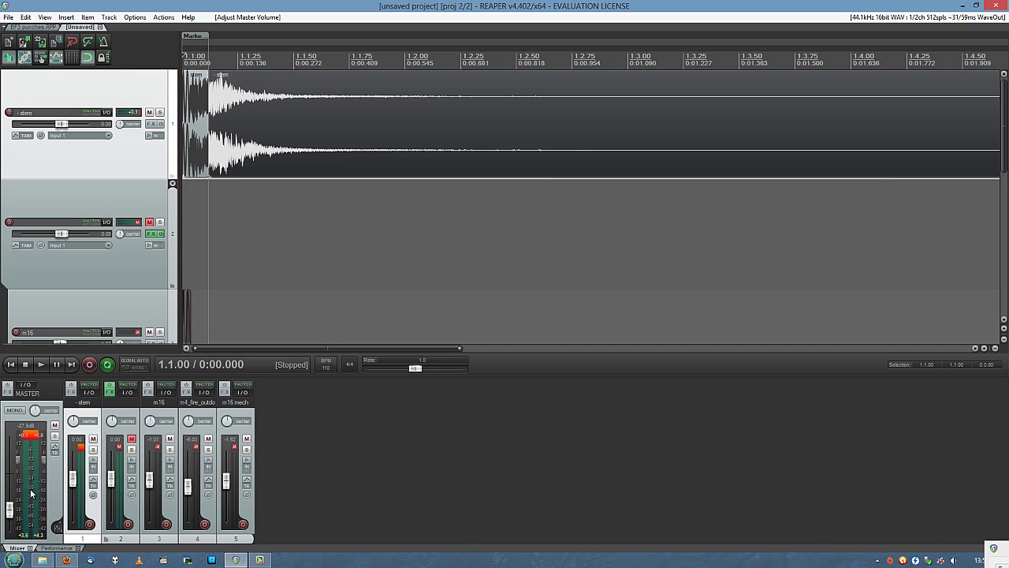
{"action": "key", "text": "space"}
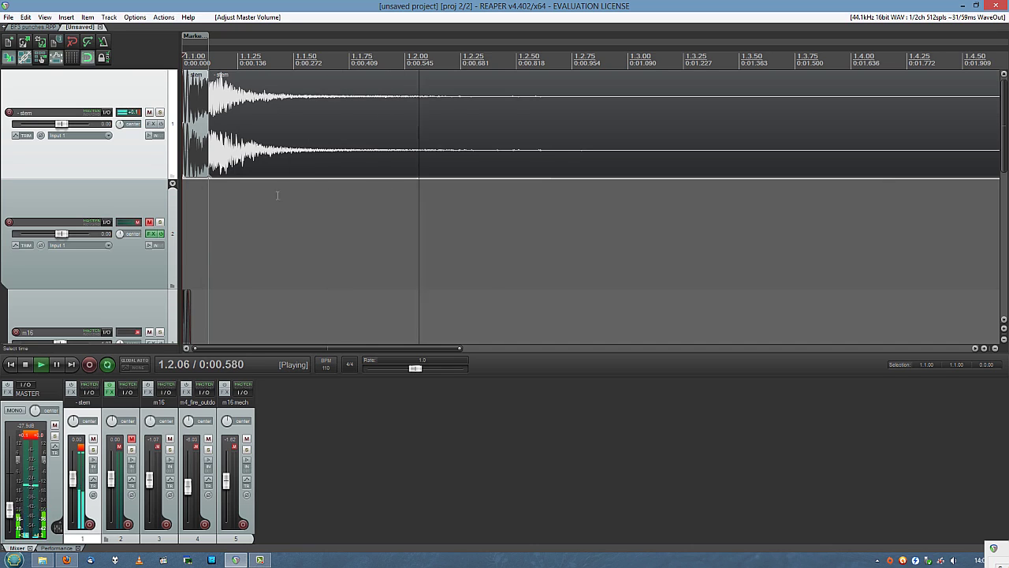
{"action": "left_click_drag", "start_coordinate": [371, 194], "coordinate": [172, 187]}
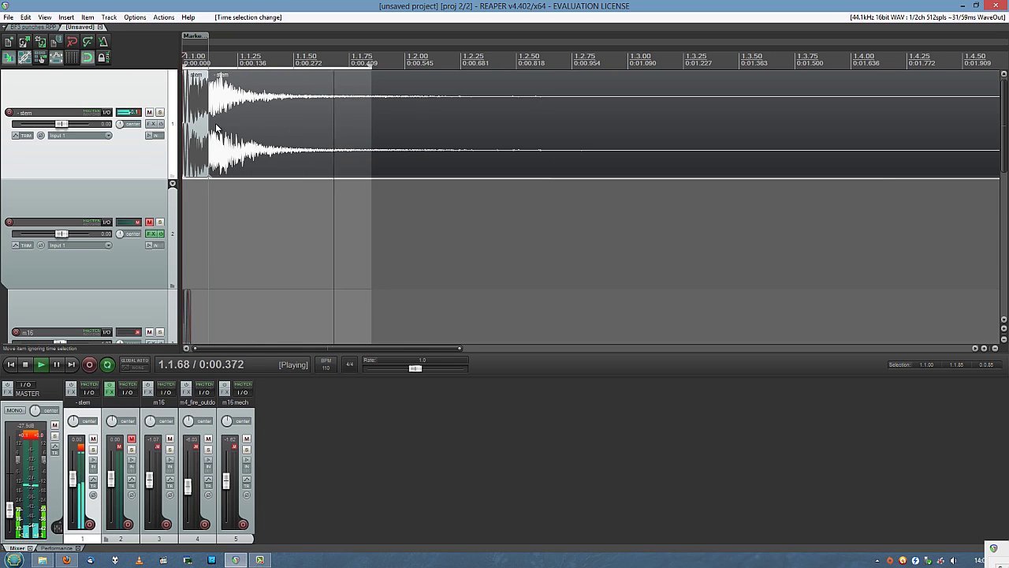
{"action": "key", "text": "space"}
{"action": "key", "text": "space"}
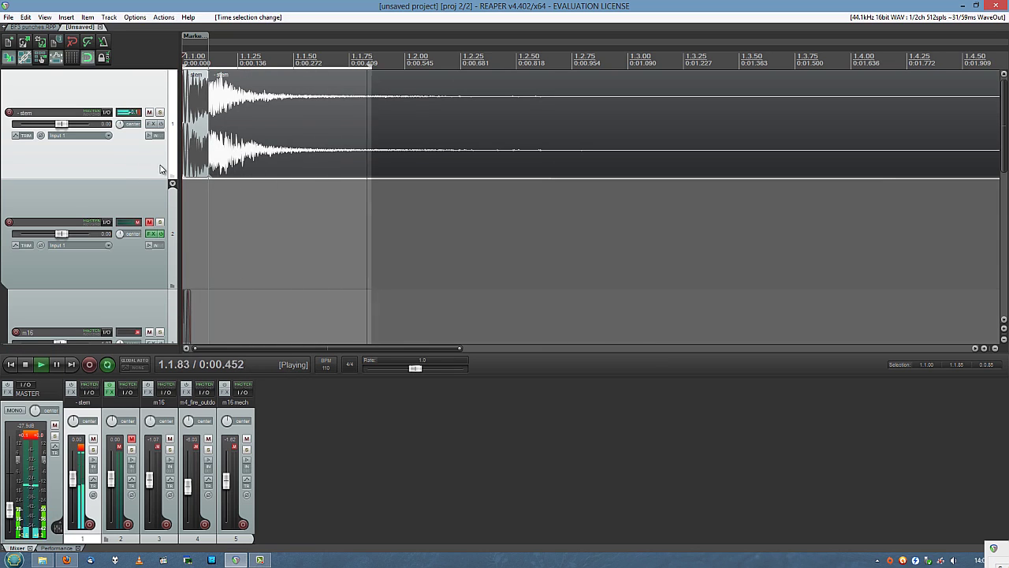
Step: Raise the master volume to -5.41 dB and stop playback
{"action": "left_click_drag", "start_coordinate": [10, 517], "coordinate": [10, 483]}
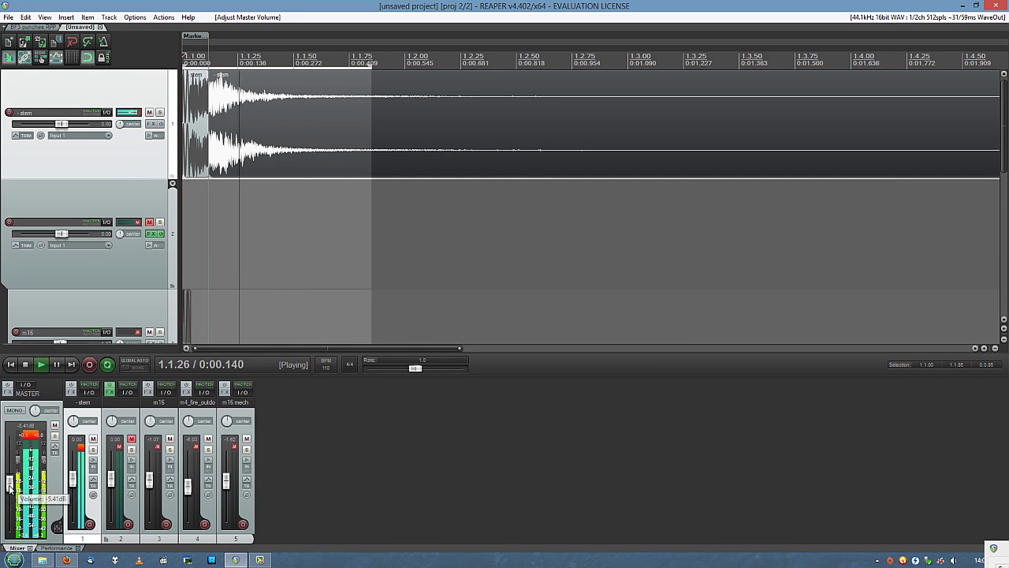
{"action": "key", "text": "space"}
{"action": "scroll", "coordinate": [4, 223], "scroll_direction": "down", "scroll_amount": 5}
{"action": "scroll", "coordinate": [13, 205], "scroll_direction": "up", "scroll_amount": 5}
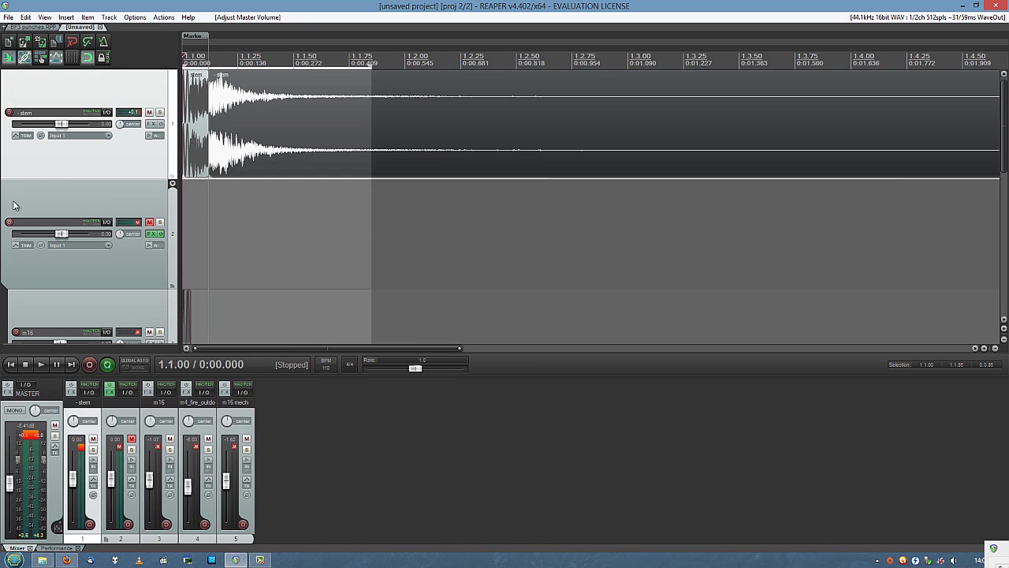
Step: Delete the stem track, unmute the original folder track and audition it
{"action": "key", "text": "Delete"}
{"action": "key", "text": "Return"}
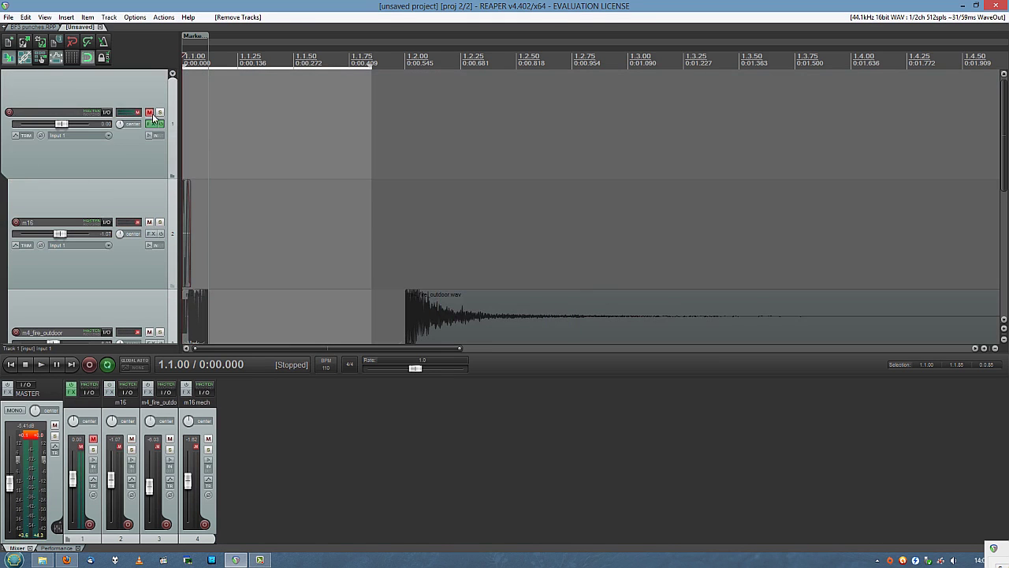
{"action": "left_click", "coordinate": [152, 115]}
{"action": "scroll", "coordinate": [3, 215], "scroll_direction": "down", "scroll_amount": 5}
{"action": "key", "text": "space"}
{"action": "key", "text": "space"}
Step: Extend the playback loop to 1.2.62 and audition the folder's layers
{"action": "left_click_drag", "start_coordinate": [371, 210], "coordinate": [544, 217]}
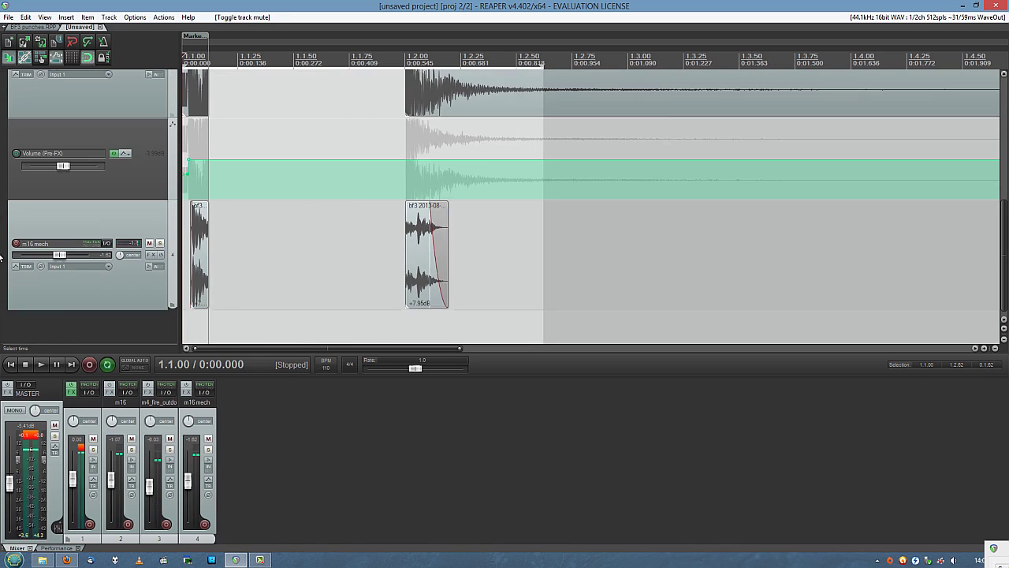
{"action": "key", "text": "space"}
{"action": "scroll", "coordinate": [59, 197], "scroll_direction": "up", "scroll_amount": 3}
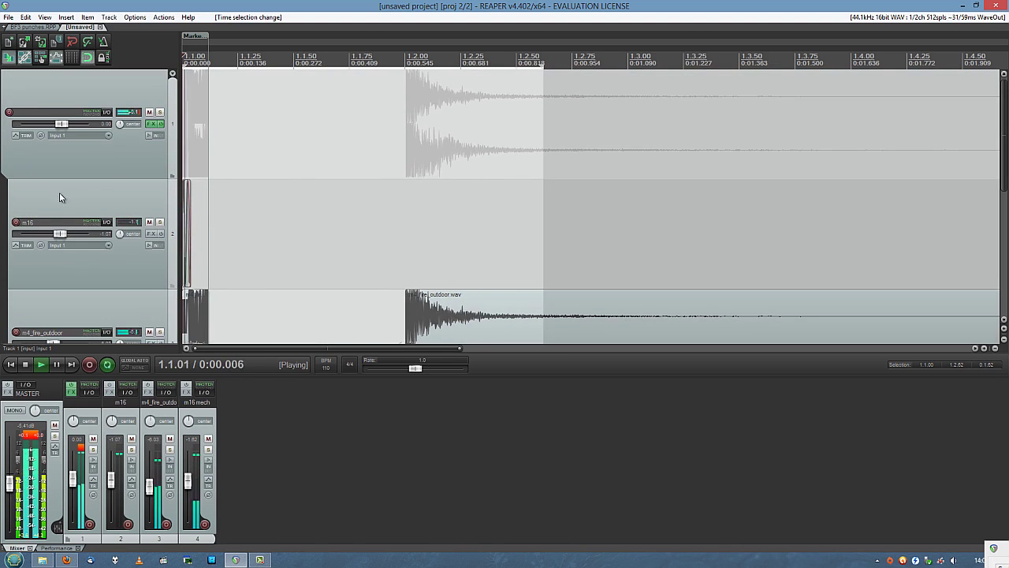
{"action": "key", "text": "space"}
Step: Undo the stem, burst and master volume edits back to the uncut folder layers before the first stem render
{"action": "key", "text": "ctrl+z"}
{"action": "key", "text": "ctrl+z"}
{"action": "key", "text": "ctrl+z"}
{"action": "key", "text": "ctrl+z"}
{"action": "key", "text": "ctrl+z"}
{"action": "key", "text": "ctrl+z"}
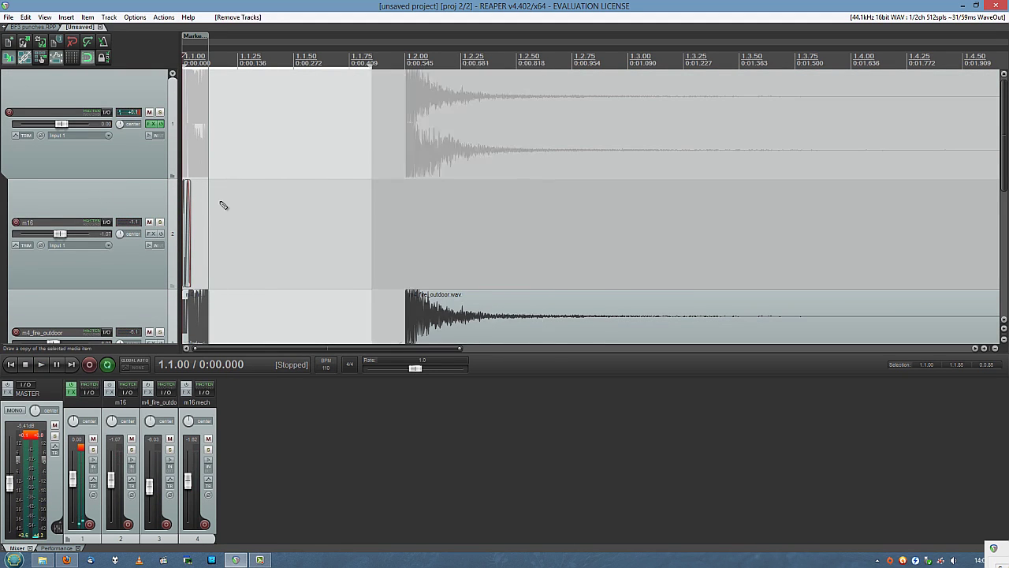
{"action": "key", "text": "ctrl+z"}
{"action": "key", "text": "ctrl+z"}
{"action": "key", "text": "ctrl+z"}
{"action": "key", "text": "ctrl+z"}
{"action": "key", "text": "ctrl+z"}
{"action": "key", "text": "ctrl+z"}
{"action": "key", "text": "ctrl+z"}
{"action": "key", "text": "ctrl+z"}
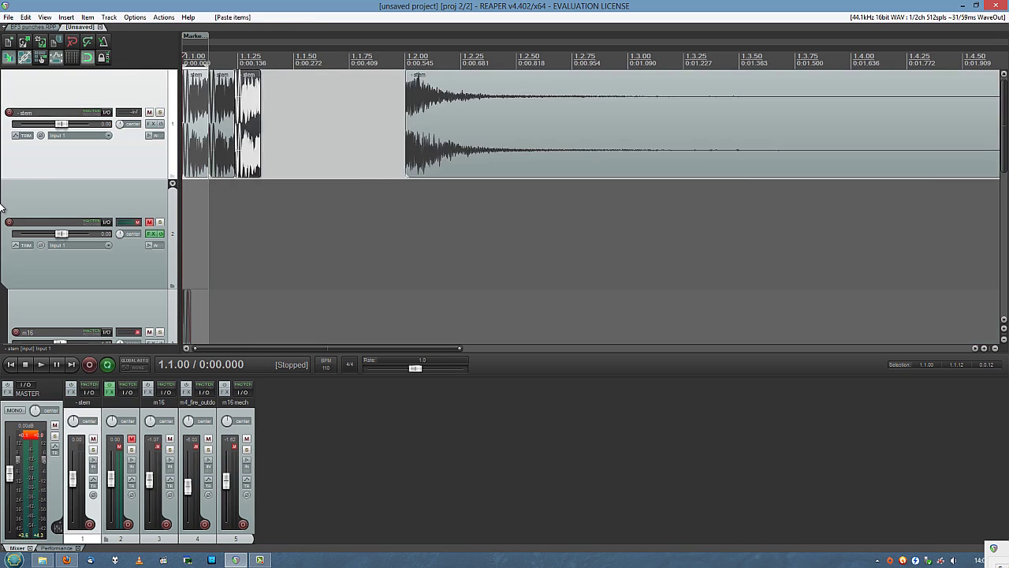
{"action": "key", "text": "ctrl+z"}
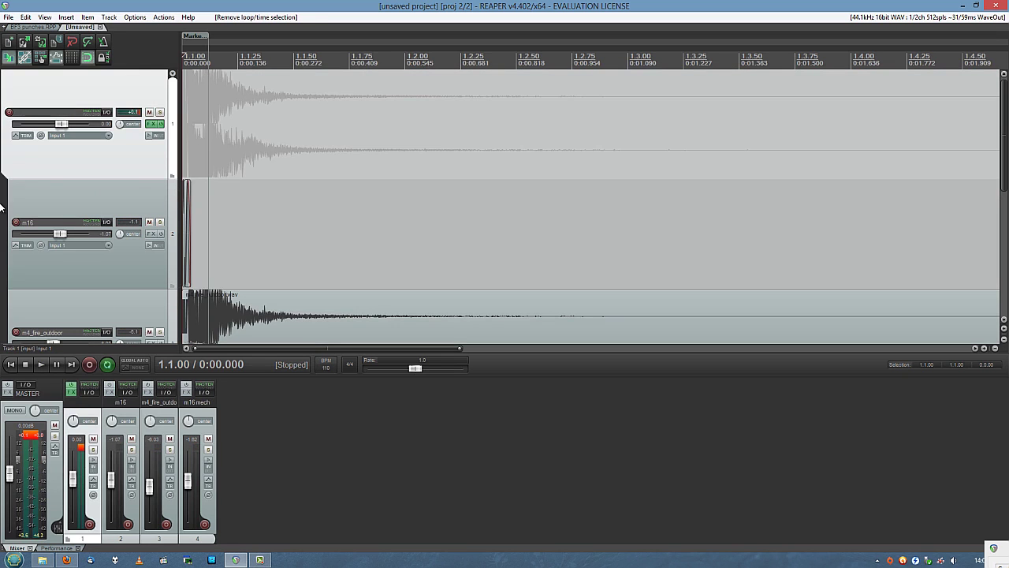
Step: Loop playback from 1.1.00 to 1.2.34 and lower the m16 mech track's volume to -6.25 dB
{"action": "scroll", "coordinate": [108, 169], "scroll_direction": "down", "scroll_amount": 5}
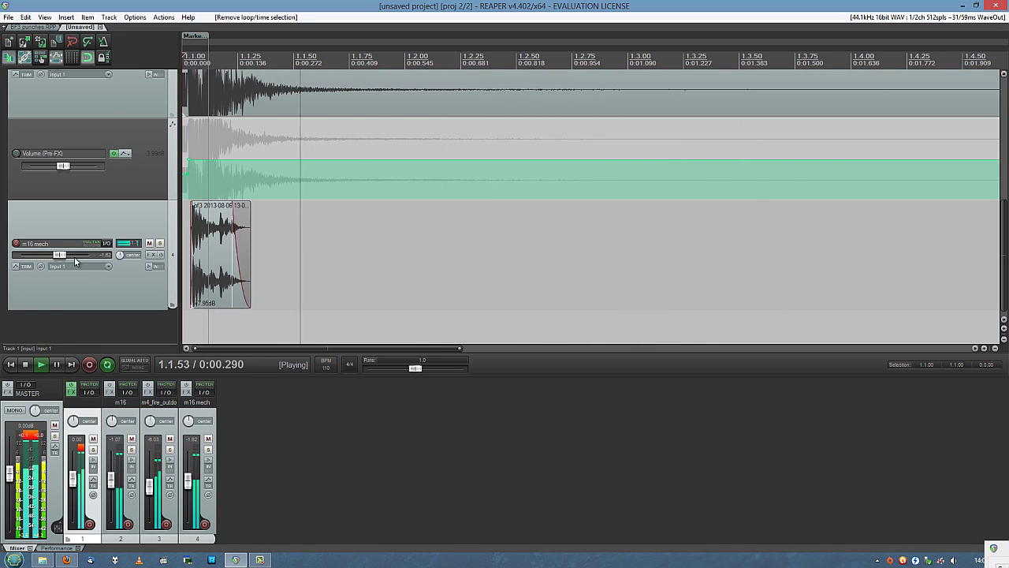
{"action": "left_click_drag", "start_coordinate": [484, 256], "coordinate": [185, 257]}
{"action": "key", "text": "space"}
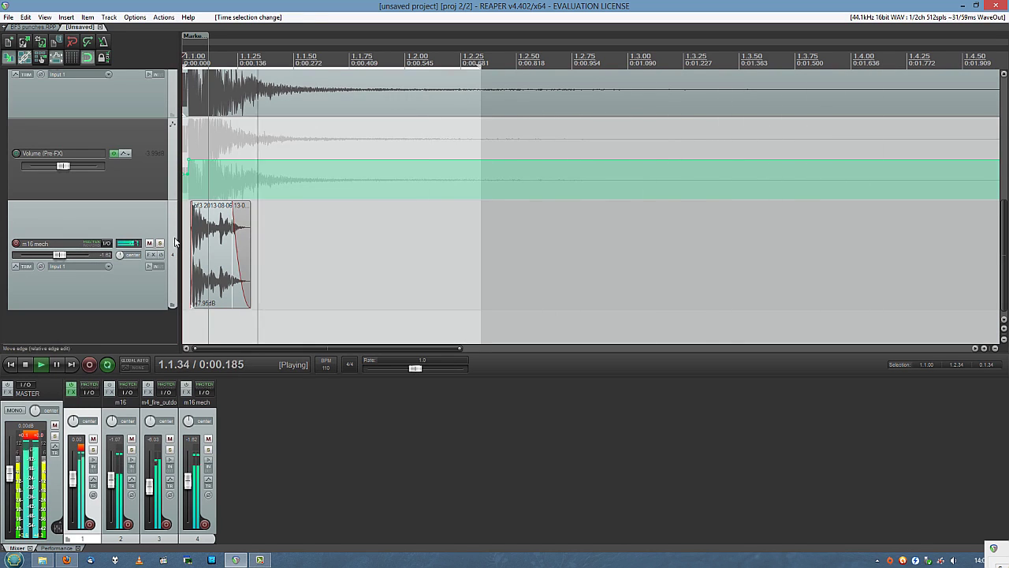
{"action": "left_click_drag", "start_coordinate": [63, 259], "coordinate": [55, 257]}
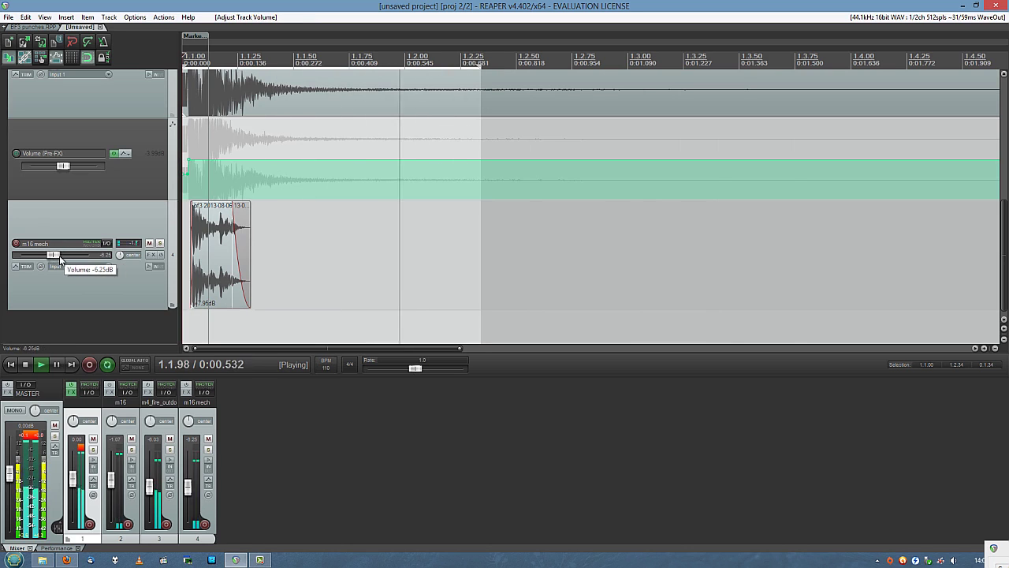
Step: Solo the m16 mech track and add the ReaComp compressor to it
{"action": "left_click", "coordinate": [160, 243]}
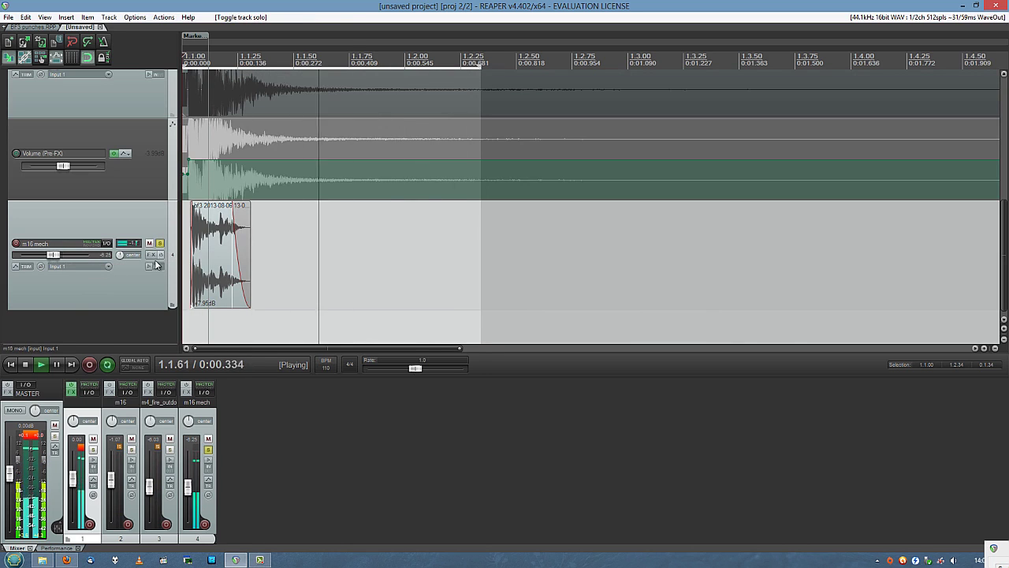
{"action": "left_click", "coordinate": [152, 255]}
{"action": "type", "text": "comp"}
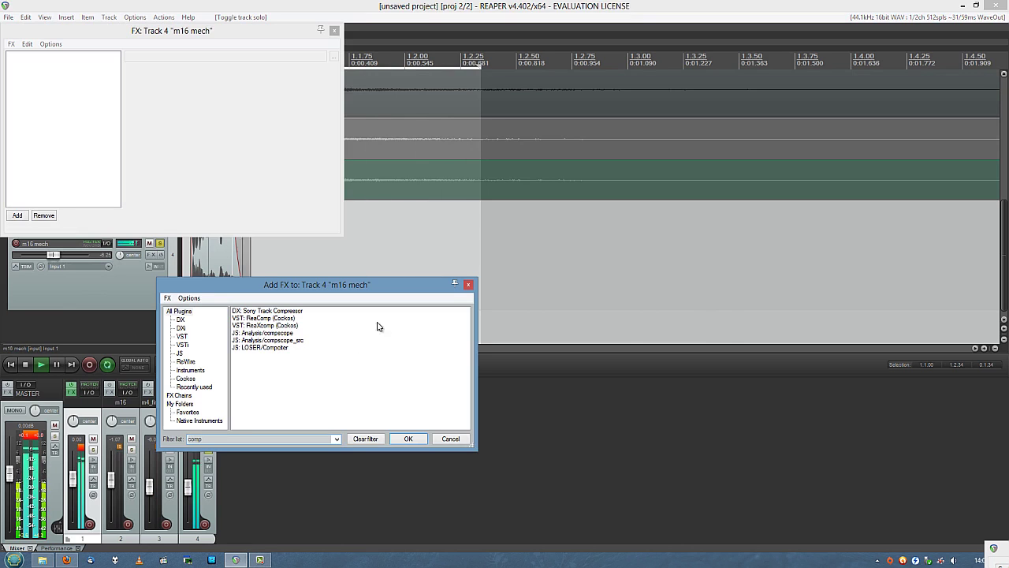
{"action": "double_click", "coordinate": [270, 320]}
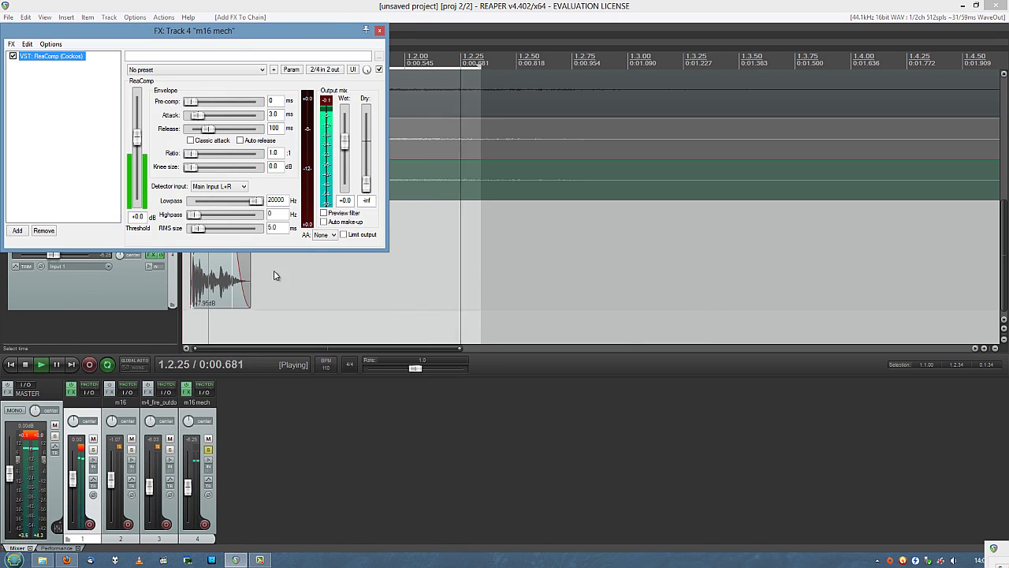
Step: Select the m16 mech item and loop a short section of its tail from 1.1.20 to 1.1.23
{"action": "left_click_drag", "start_coordinate": [79, 29], "coordinate": [316, 280]}
{"action": "left_click", "coordinate": [224, 284]}
{"action": "scroll", "coordinate": [224, 284], "scroll_direction": "up", "scroll_amount": 5}
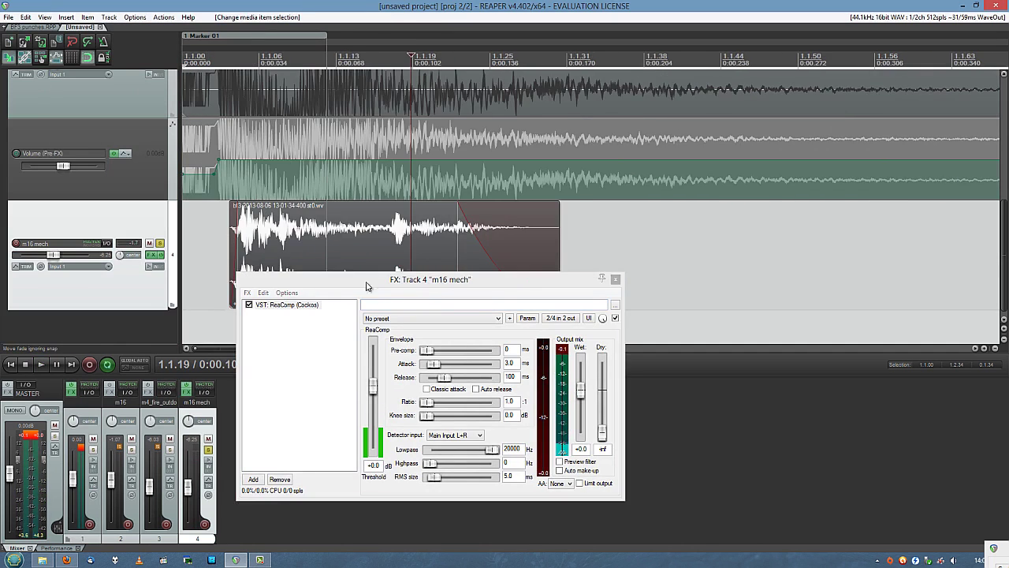
{"action": "left_click_drag", "start_coordinate": [430, 278], "coordinate": [476, 360]}
{"action": "left_click_drag", "start_coordinate": [429, 324], "coordinate": [465, 325]}
{"action": "key", "text": "space"}
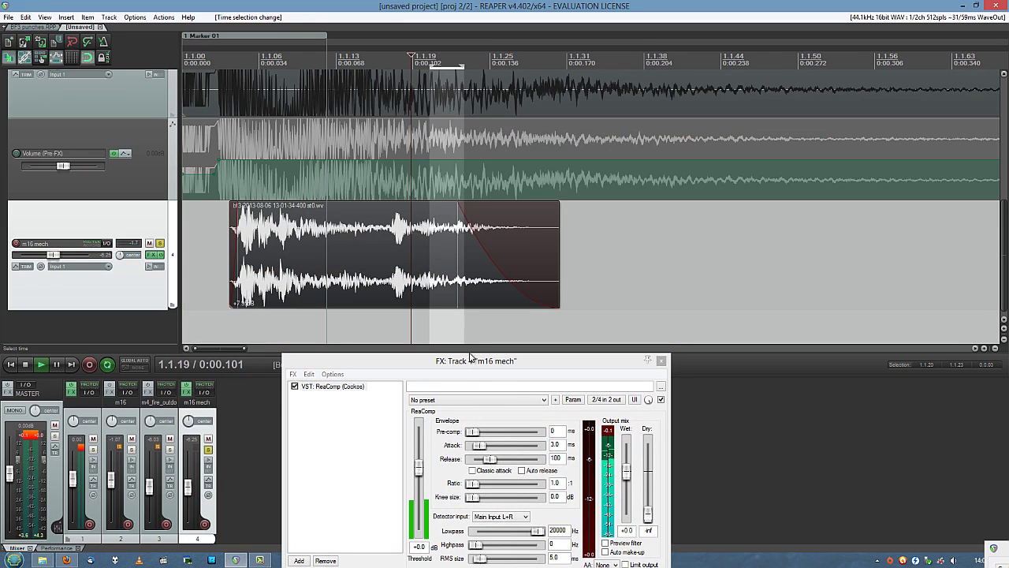
Step: Set ReaComp to -8 dB threshold, 3:1 ratio, 0 ms attack, 10 ms release and 0 ms RMS, checking a loop from 1.1.17 to 1.1.20
{"action": "left_click_drag", "start_coordinate": [443, 365], "coordinate": [484, 337]}
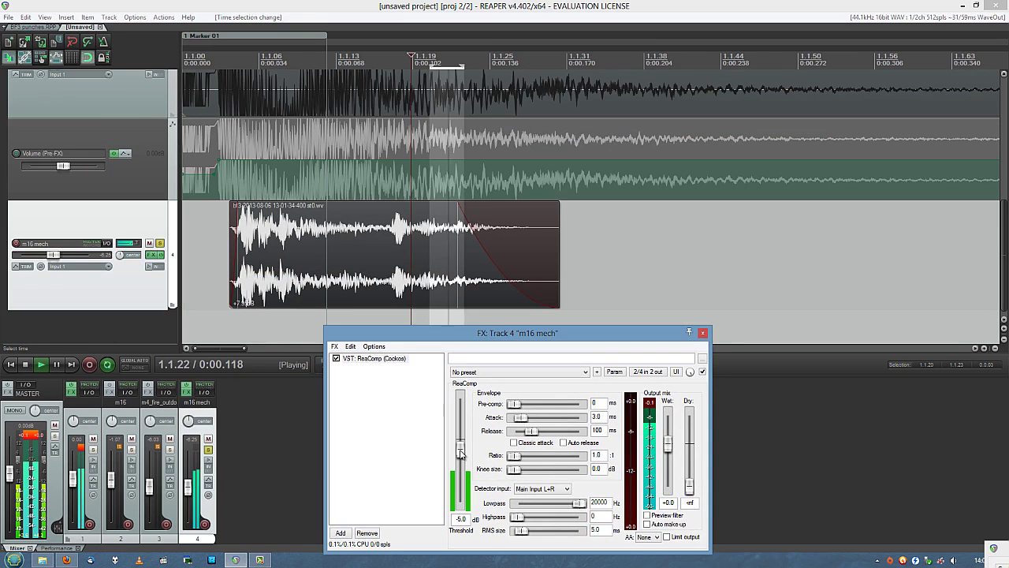
{"action": "left_click_drag", "start_coordinate": [461, 454], "coordinate": [535, 534]}
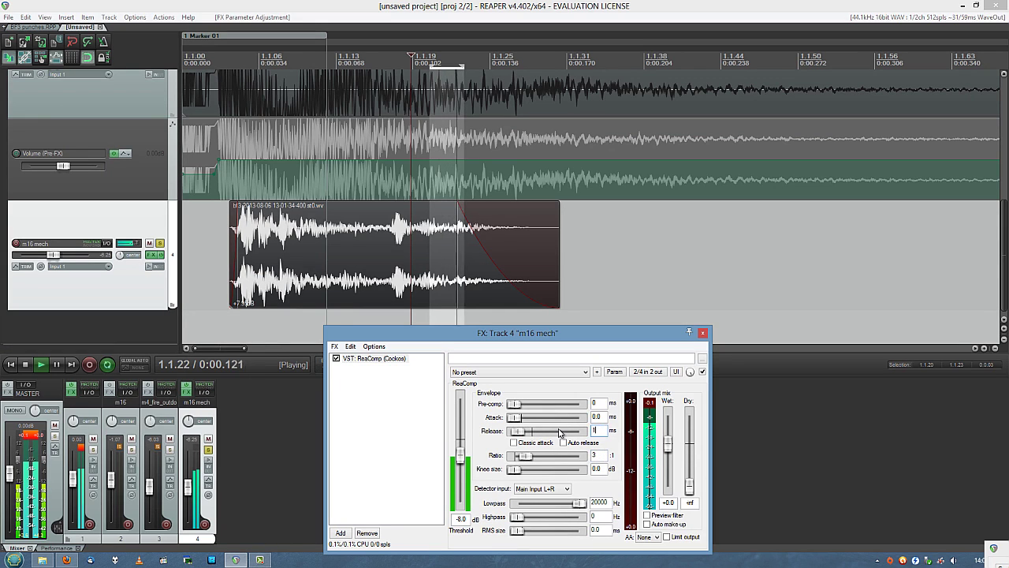
{"action": "left_click_drag", "start_coordinate": [388, 314], "coordinate": [431, 321]}
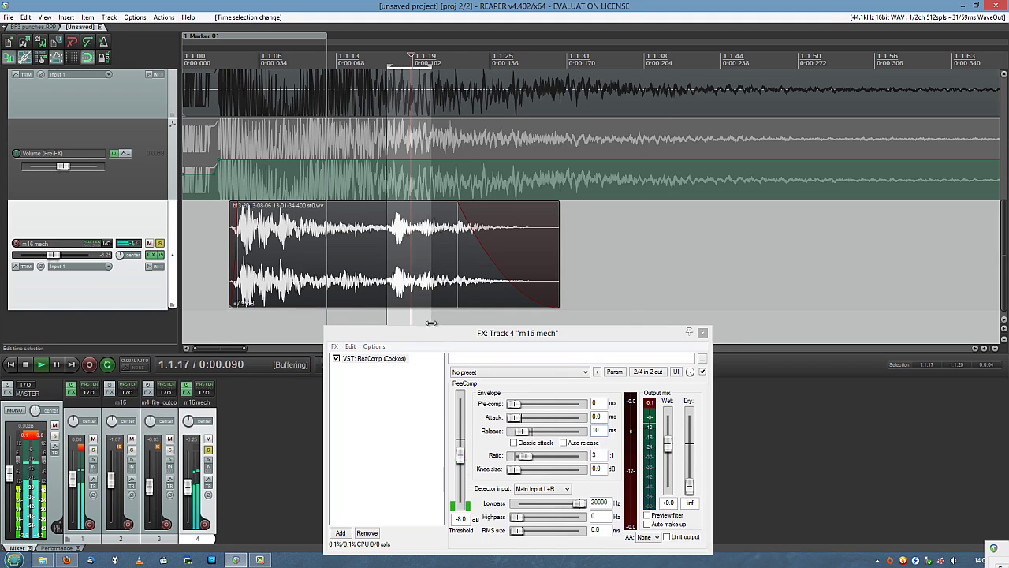
{"action": "left_click", "coordinate": [704, 335]}
{"action": "scroll", "coordinate": [451, 331], "scroll_direction": "down", "scroll_amount": 3}
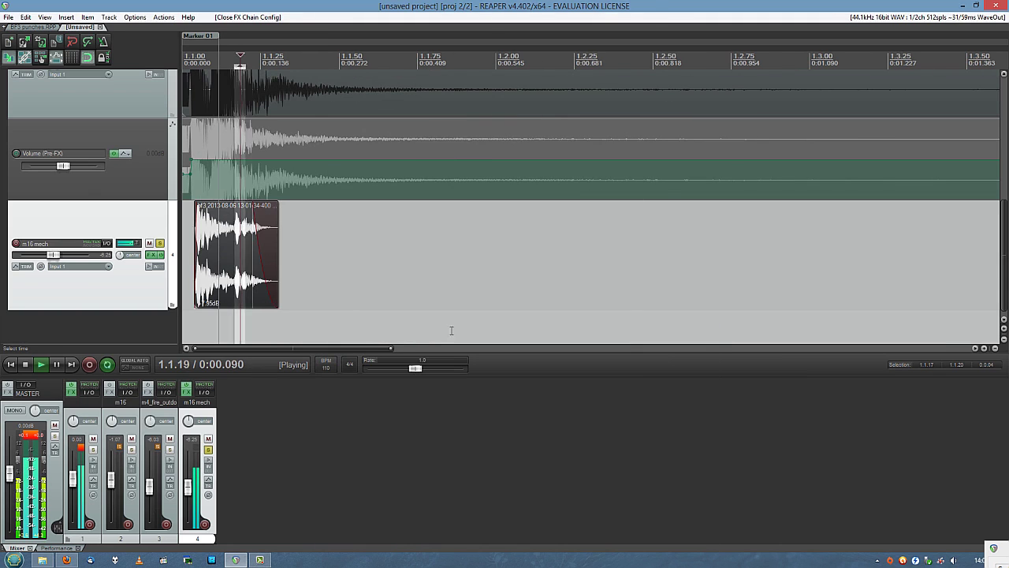
Step: Clear the loop selection and repeatedly audition the compressed m16 mech layer from its start
{"action": "key", "text": "space"}
{"action": "left_click", "coordinate": [195, 292]}
{"action": "key", "text": "space"}
{"action": "key", "text": "space"}
{"action": "key", "text": "space"}
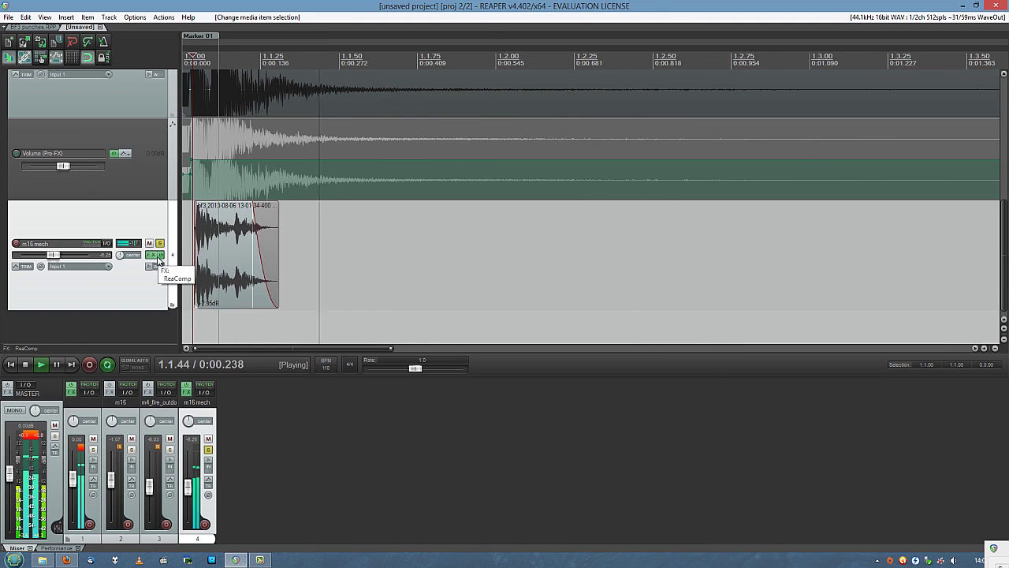
{"action": "key", "text": "space"}
{"action": "key", "text": "space"}
{"action": "key", "text": "space"}
{"action": "key", "text": "space"}
{"action": "key", "text": "space"}
Step: Compare the m16 mech layer with its compressor bypassed and enabled
{"action": "left_click", "coordinate": [161, 256]}
{"action": "left_click", "coordinate": [161, 258]}
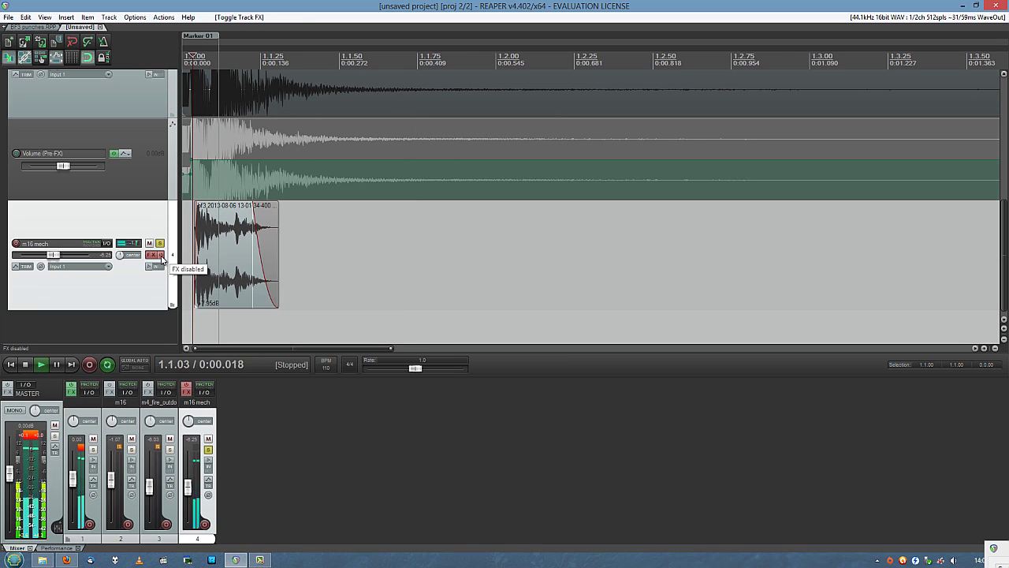
{"action": "key", "text": "space"}
{"action": "key", "text": "space"}
{"action": "key", "text": "space"}
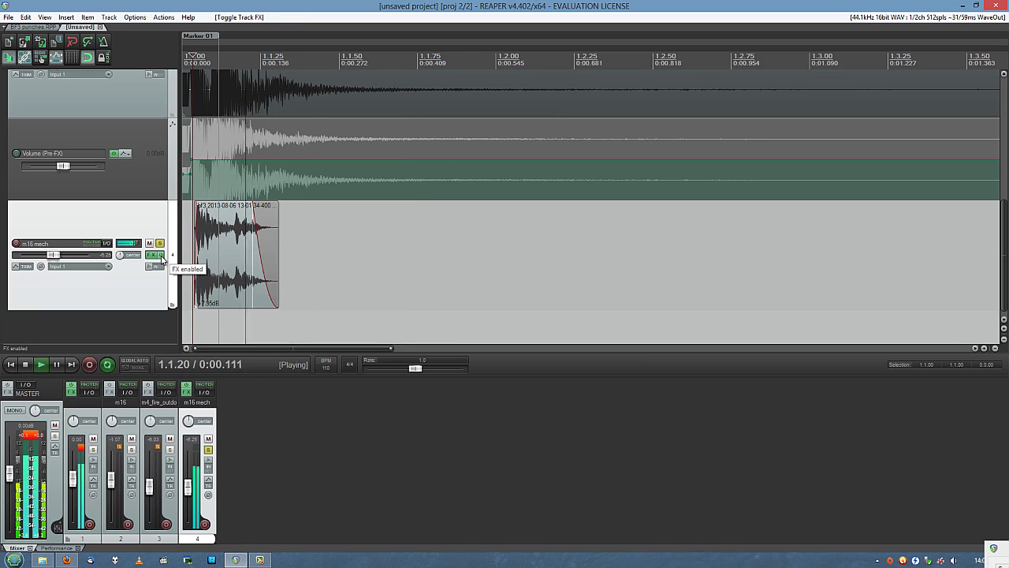
{"action": "key", "text": "space"}
Step: Unsolo the m16 mech track and audition all gunshot layers together
{"action": "scroll", "coordinate": [49, 266], "scroll_direction": "up", "scroll_amount": 5}
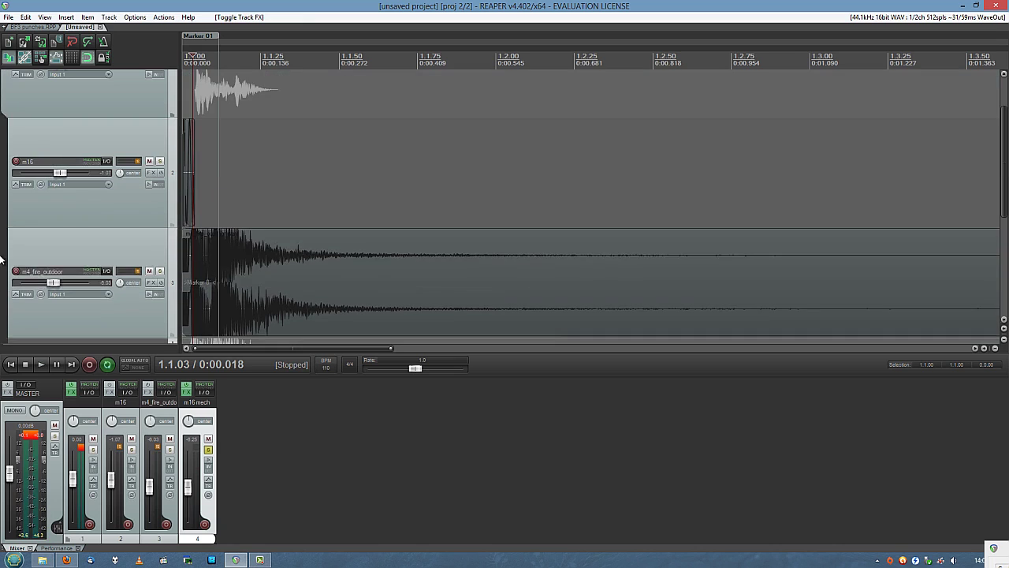
{"action": "scroll", "coordinate": [66, 269], "scroll_direction": "down", "scroll_amount": 5}
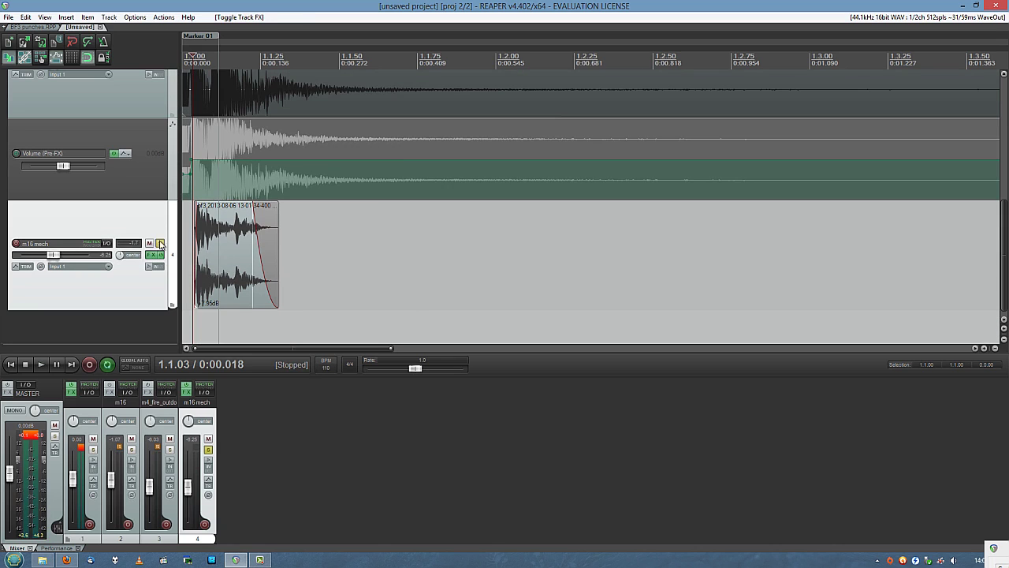
{"action": "left_click", "coordinate": [160, 244]}
{"action": "scroll", "coordinate": [2, 246], "scroll_direction": "up", "scroll_amount": 5}
{"action": "scroll", "coordinate": [120, 186], "scroll_direction": "down", "scroll_amount": 1}
{"action": "key", "text": "space"}
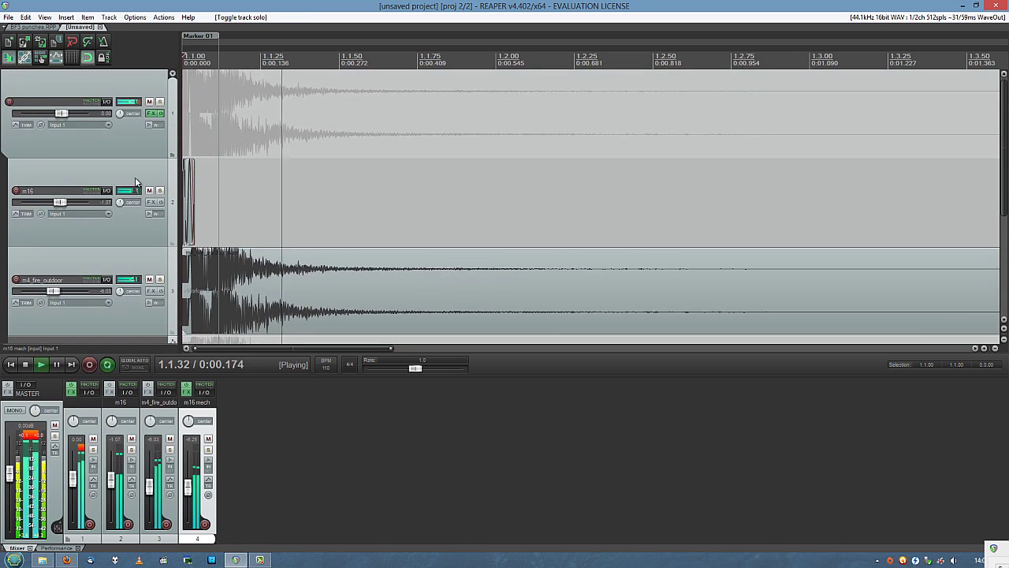
{"action": "scroll", "coordinate": [149, 187], "scroll_direction": "down", "scroll_amount": 3}
{"action": "scroll", "coordinate": [1, 196], "scroll_direction": "up", "scroll_amount": 1}
{"action": "scroll", "coordinate": [1, 196], "scroll_direction": "up", "scroll_amount": 1}
{"action": "key", "text": "space"}
{"action": "key", "text": "space"}
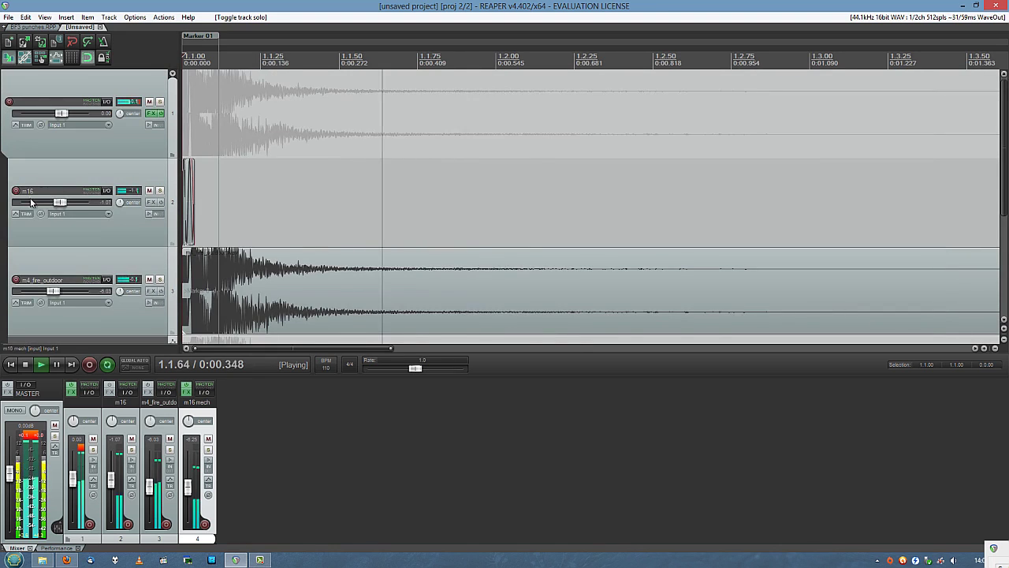
Step: Lower the m16 track's volume to -1.17 dB and replay the full mix
{"action": "scroll", "coordinate": [31, 202], "scroll_direction": "down", "scroll_amount": 2}
{"action": "scroll", "coordinate": [8, 207], "scroll_direction": "down", "scroll_amount": 2}
{"action": "scroll", "coordinate": [4, 208], "scroll_direction": "up", "scroll_amount": 2}
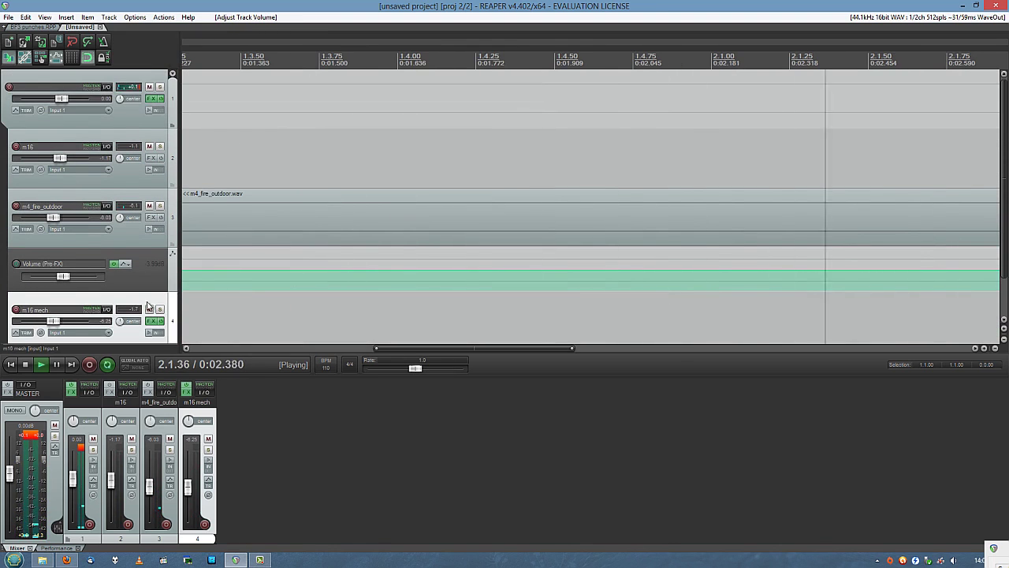
{"action": "scroll", "coordinate": [2, 225], "scroll_direction": "down", "scroll_amount": 2}
{"action": "key", "text": "space"}
{"action": "key", "text": "space"}
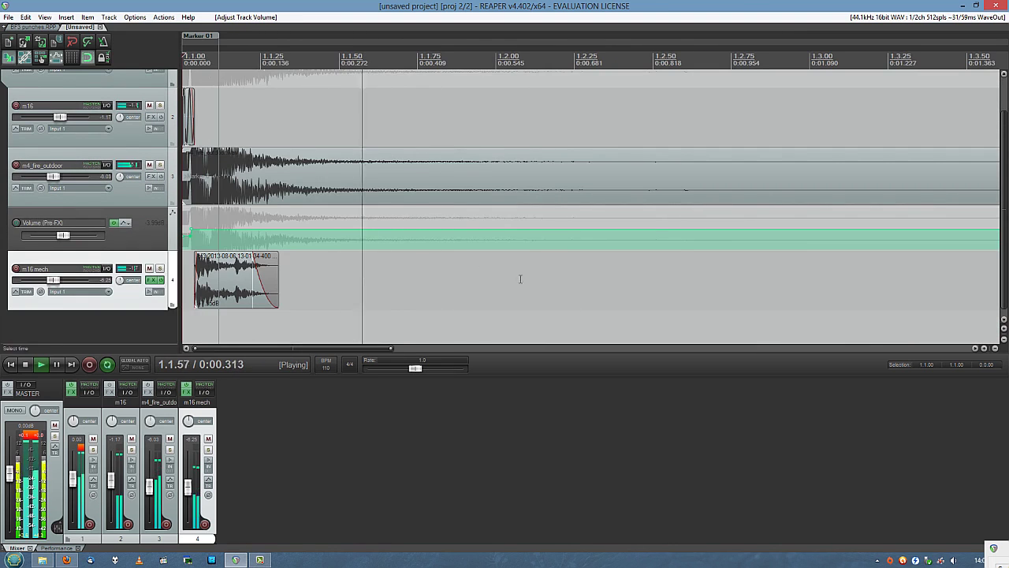
Step: Loop the layers from 1.1.00 to 1.2.37, audition them at a master volume of about -29.1 dB, and reset the master to 0 dB
{"action": "left_click_drag", "start_coordinate": [612, 289], "coordinate": [182, 268]}
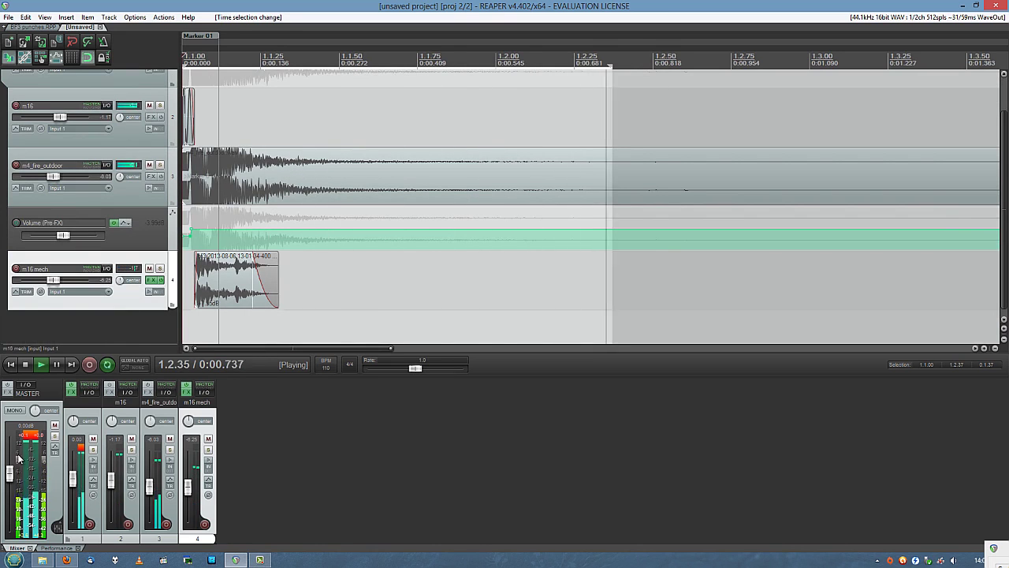
{"action": "left_click_drag", "start_coordinate": [10, 474], "coordinate": [9, 512]}
{"action": "double_click", "coordinate": [8, 512]}
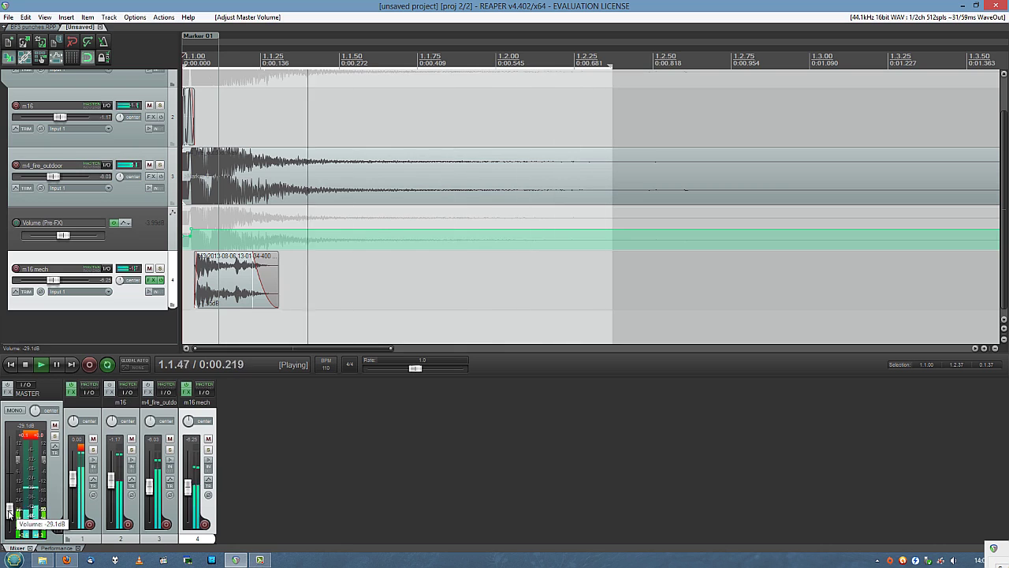
Step: Try rendering the folder track to a mono stem, audition it and undo the render
{"action": "scroll", "coordinate": [118, 118], "scroll_direction": "up", "scroll_amount": 1}
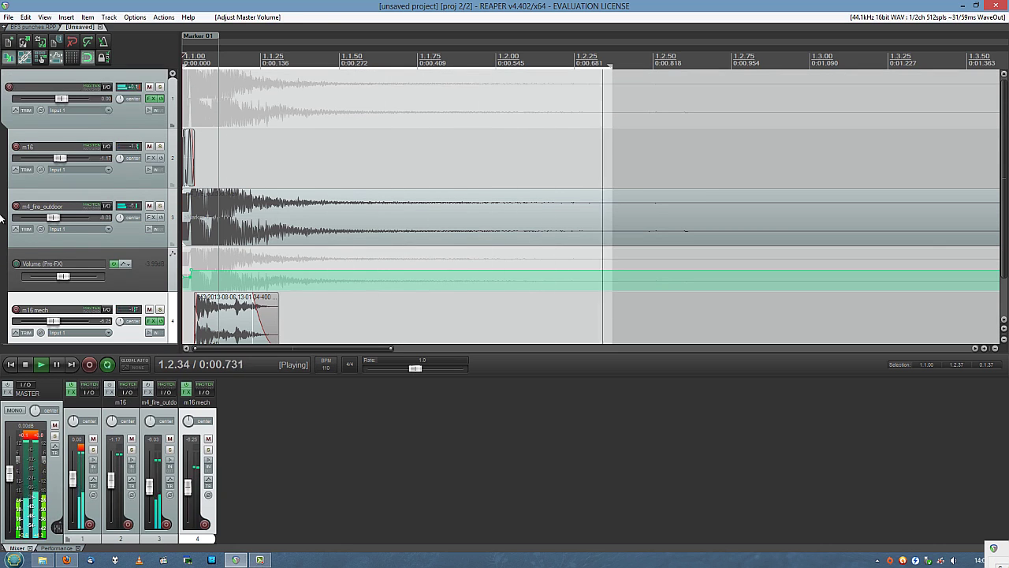
{"action": "right_click", "coordinate": [119, 117]}
{"action": "mouse_move", "coordinate": [173, 210]}
{"action": "left_click", "coordinate": [356, 209]}
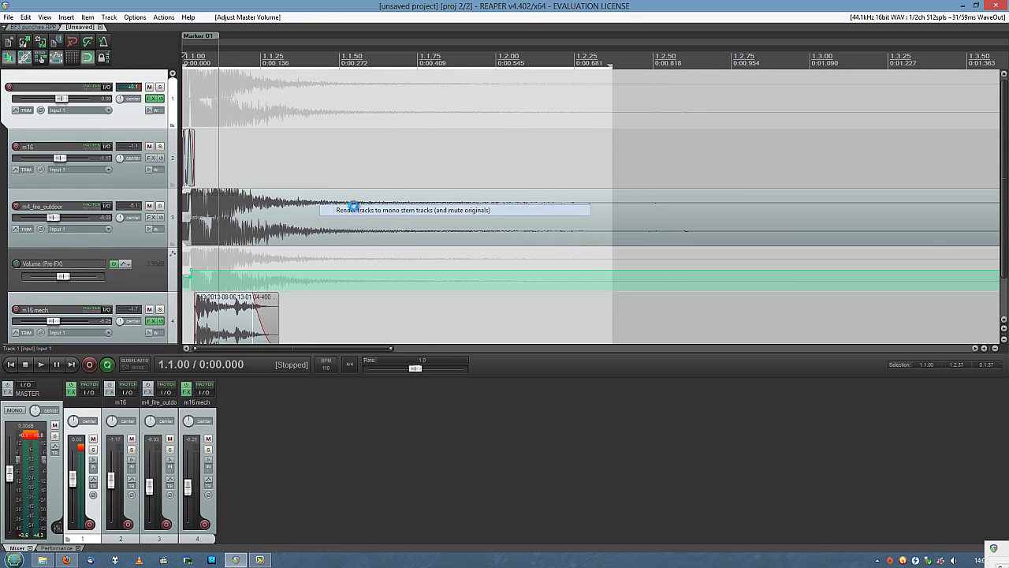
{"action": "key", "text": "space"}
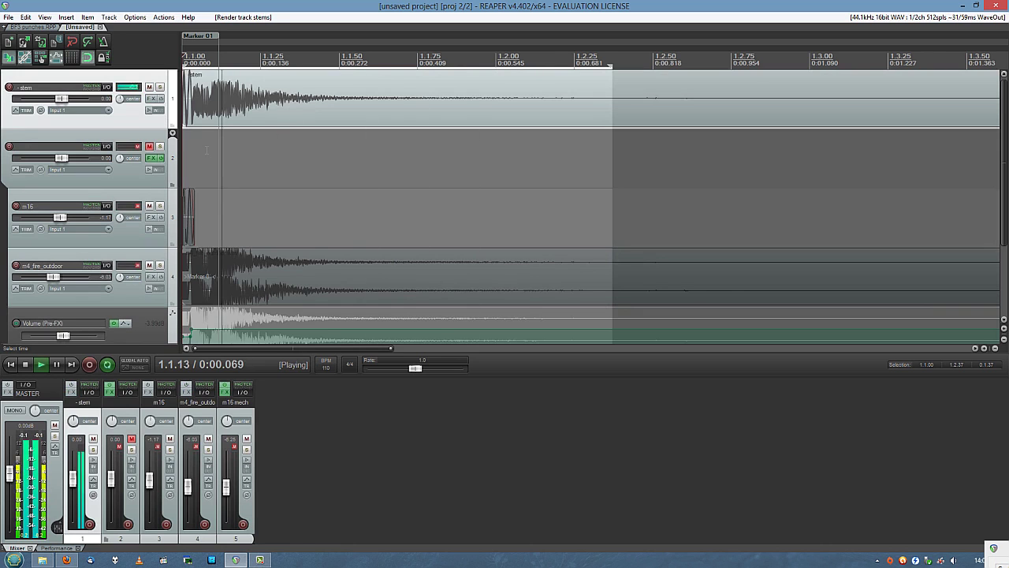
{"action": "scroll", "coordinate": [207, 150], "scroll_direction": "up", "scroll_amount": 4}
{"action": "key", "text": "space"}
{"action": "key", "text": "ctrl+z"}
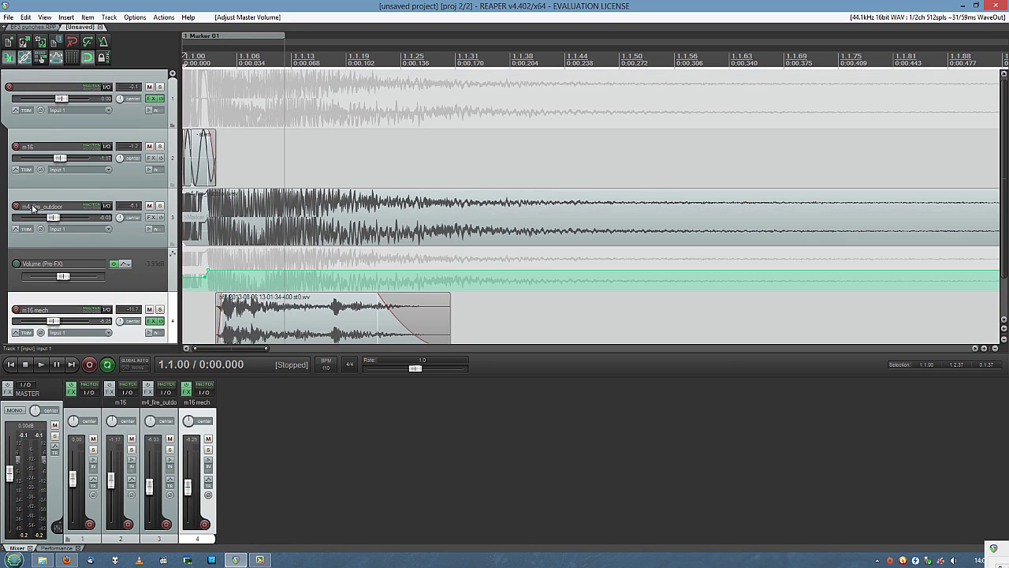
Step: Render the folder track to a stereo stem with the originals muted and audition it
{"action": "right_click", "coordinate": [139, 125]}
{"action": "mouse_move", "coordinate": [237, 208]}
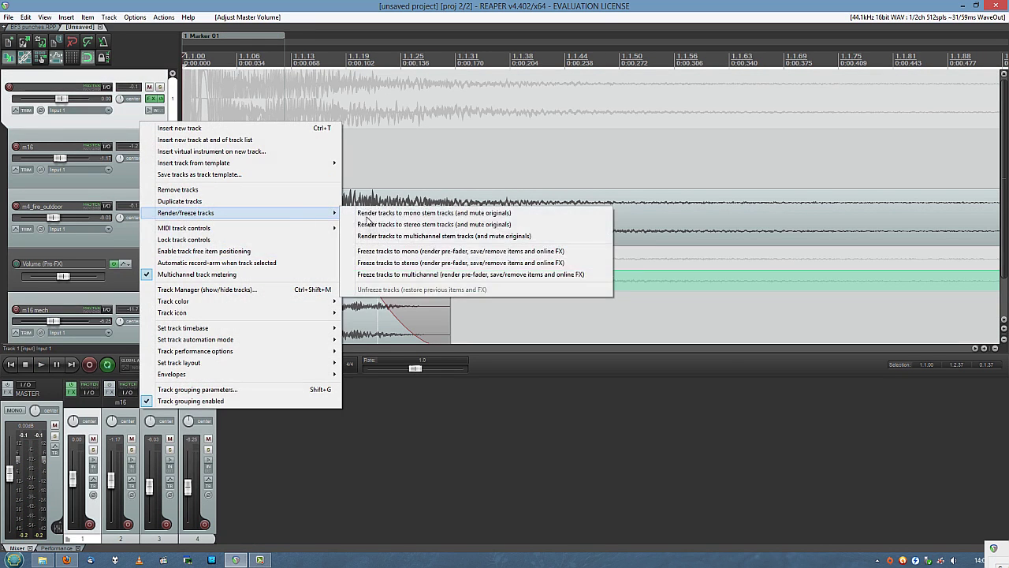
{"action": "left_click", "coordinate": [426, 228]}
{"action": "key", "text": "space"}
{"action": "scroll", "coordinate": [110, 126], "scroll_direction": "down", "scroll_amount": 3}
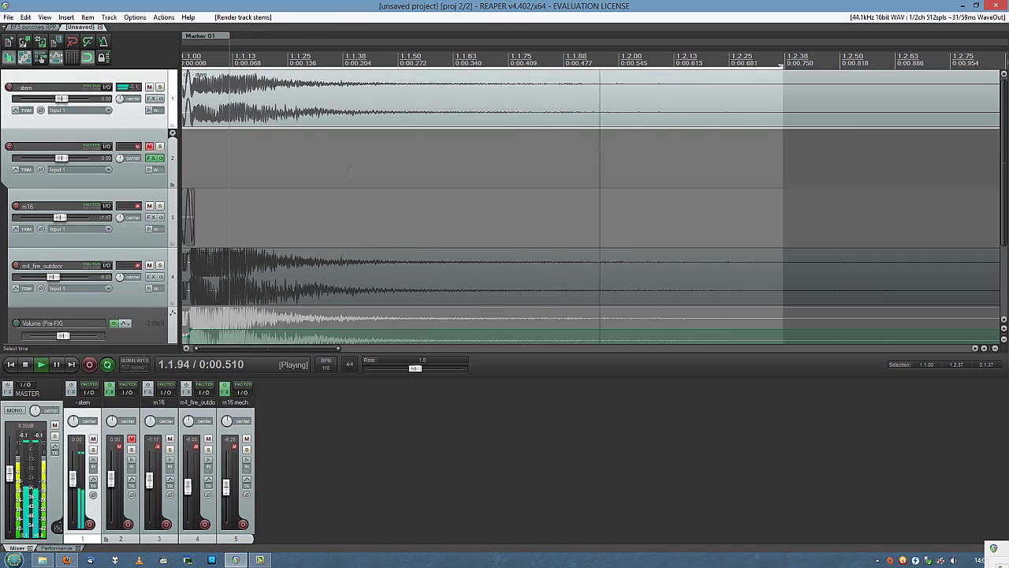
Step: Enlarge the stem track's height and examine the gunshot's waveform from attack to tail
{"action": "left_click_drag", "start_coordinate": [128, 128], "coordinate": [129, 347]}
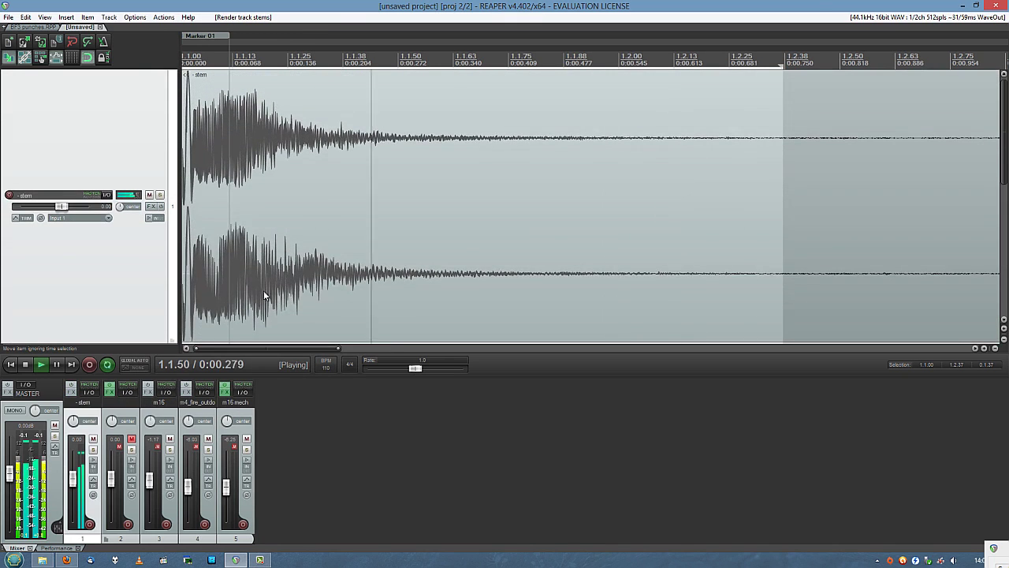
{"action": "scroll", "coordinate": [264, 293], "scroll_direction": "up", "scroll_amount": 3}
{"action": "scroll", "coordinate": [264, 289], "scroll_direction": "down", "scroll_amount": 3}
{"action": "scroll", "coordinate": [264, 289], "scroll_direction": "up", "scroll_amount": 6}
{"action": "key", "text": "space"}
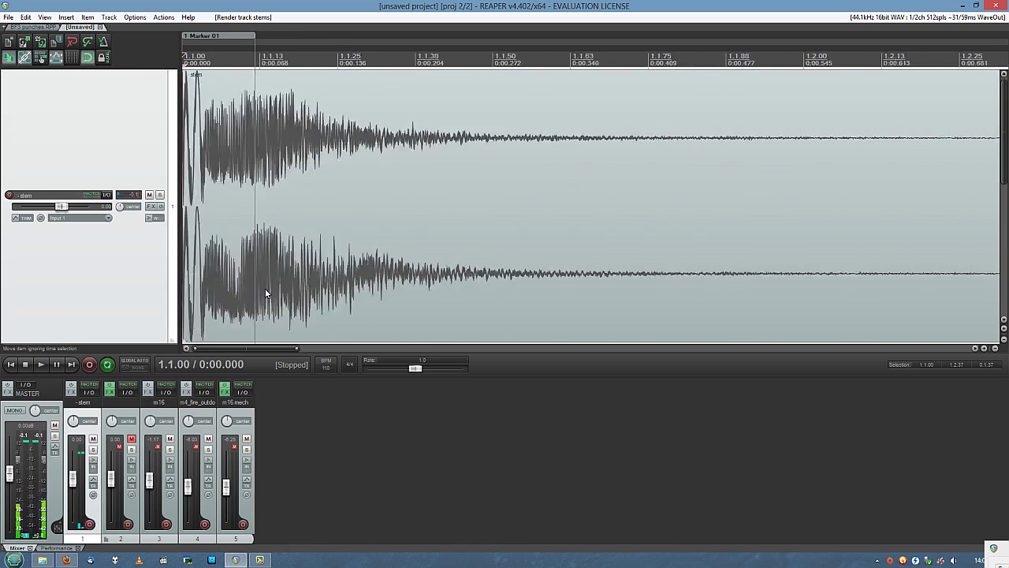
{"action": "scroll", "coordinate": [353, 255], "scroll_direction": "down", "scroll_amount": 1}
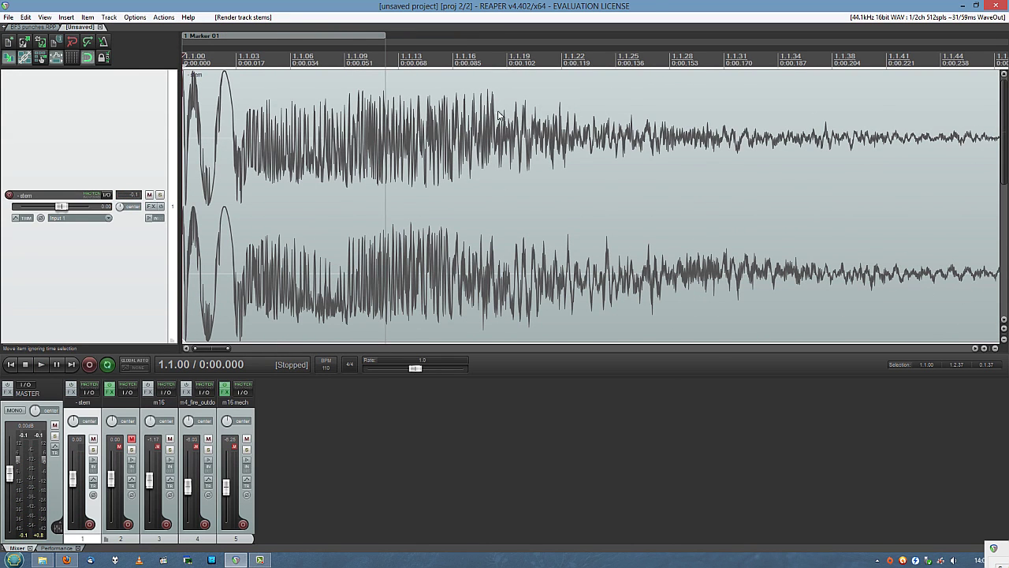
Step: Audition the rendered stem gunshot from its attack through to the tail
{"action": "scroll", "coordinate": [485, 176], "scroll_direction": "down", "scroll_amount": 1}
{"action": "key", "text": "space"}
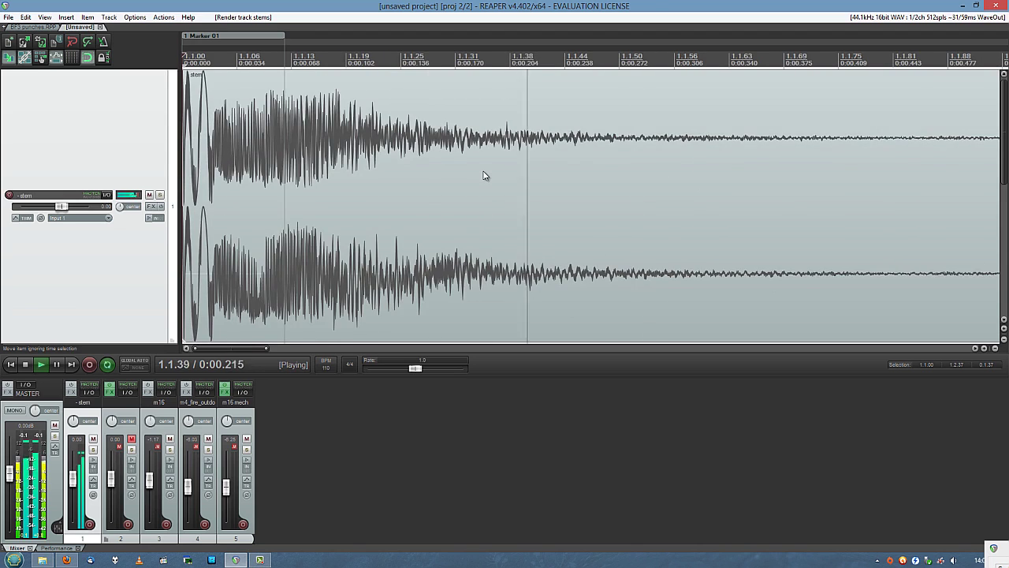
{"action": "scroll", "coordinate": [394, 184], "scroll_direction": "down", "scroll_amount": 3}
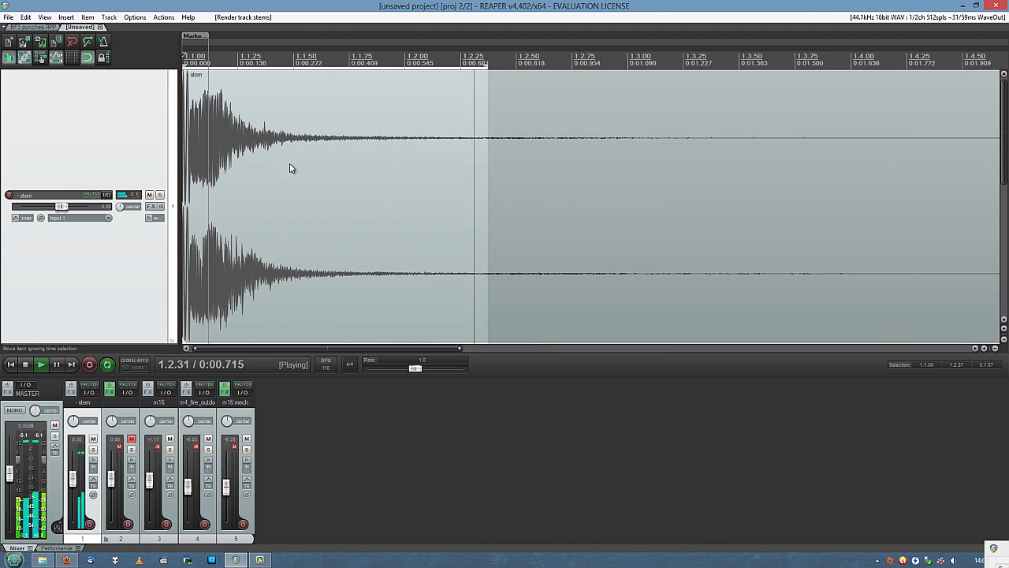
{"action": "key", "text": "space"}
Step: Select the stem item and limit the time selection to the gunshot's opening section, from 1.1.00 to 1.1.12
{"action": "double_click", "coordinate": [197, 36]}
{"action": "left_click", "coordinate": [243, 118]}
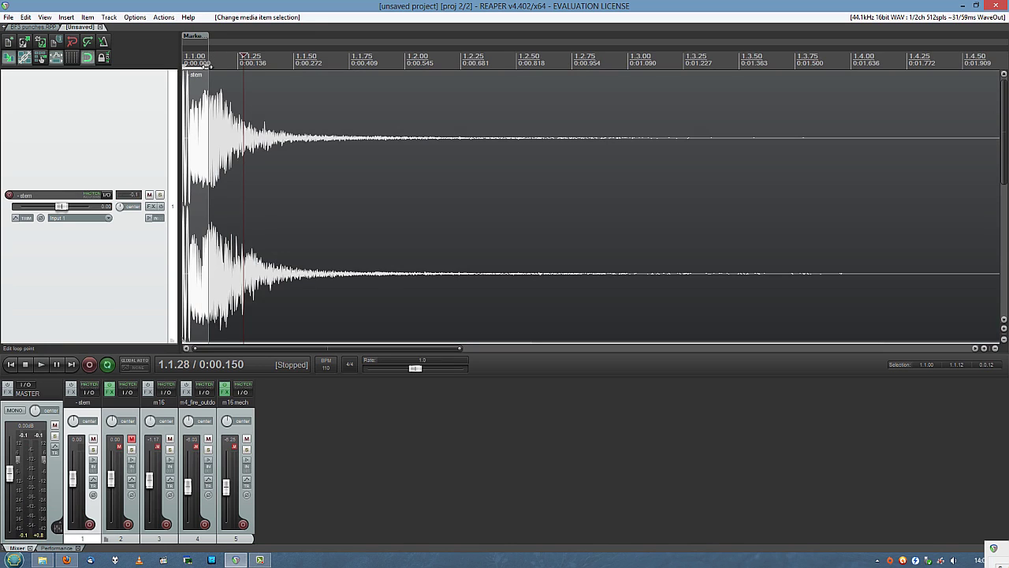
{"action": "mouse_move", "coordinate": [208, 66]}
{"action": "left_mouse_down"}
{"action": "mouse_move", "coordinate": [193, 66]}
{"action": "mouse_move", "coordinate": [206, 66]}
{"action": "left_mouse_up"}
{"action": "right_click", "coordinate": [204, 116]}
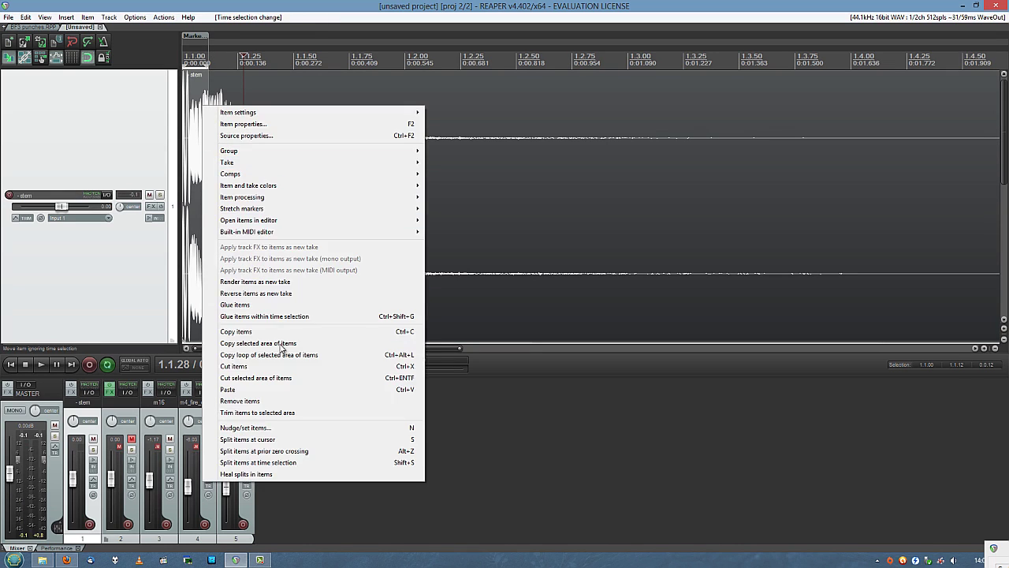
{"action": "left_click", "coordinate": [362, 345]}
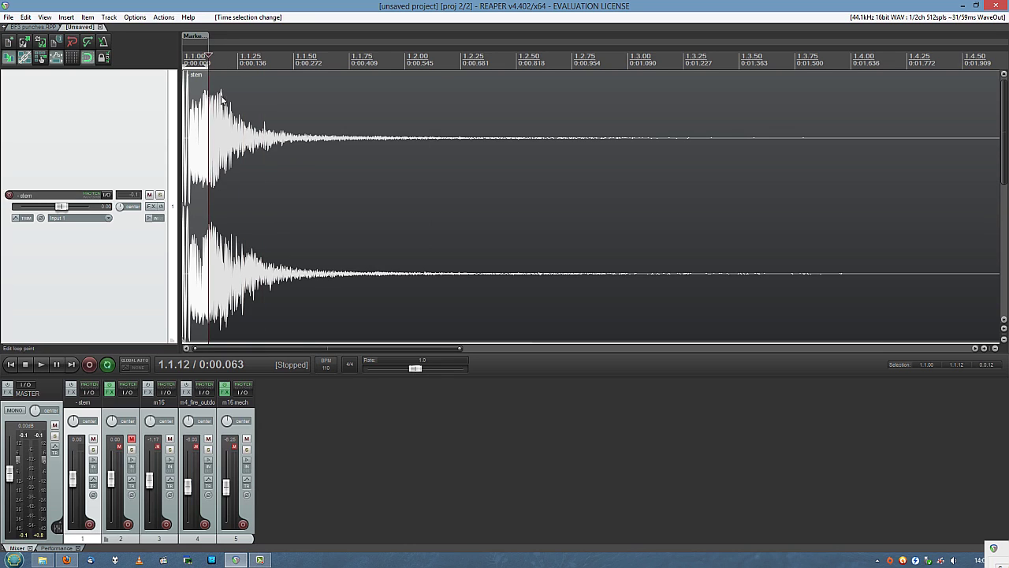
Step: Move the split-off tail away, paste two copies of the opening section after the first, and butt the tail against the last copy
{"action": "left_click_drag", "start_coordinate": [222, 96], "coordinate": [295, 186]}
{"action": "key", "text": "ctrl+v"}
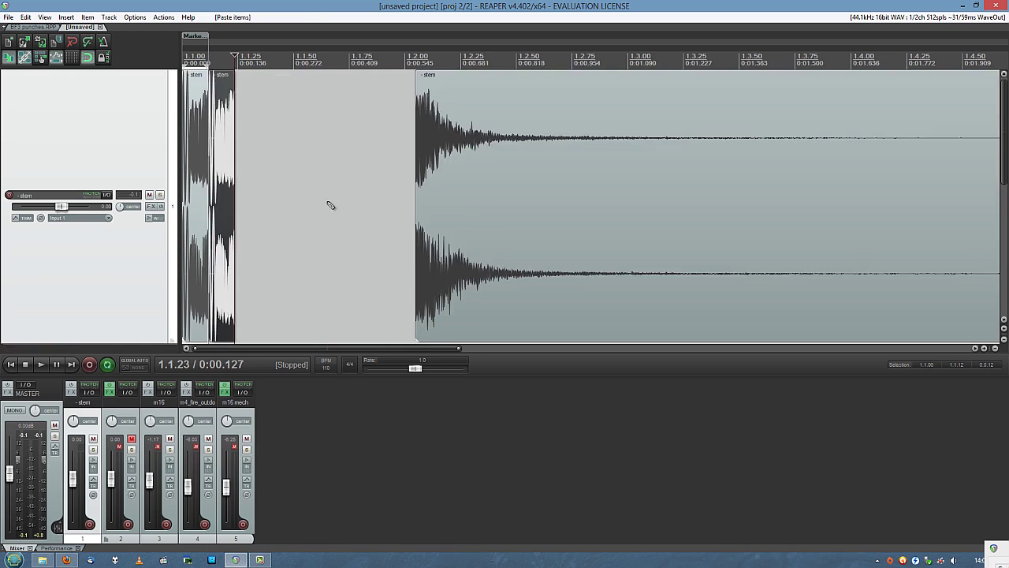
{"action": "key", "text": "ctrl+v"}
{"action": "left_click_drag", "start_coordinate": [486, 202], "coordinate": [333, 195]}
{"action": "key", "text": "Home"}
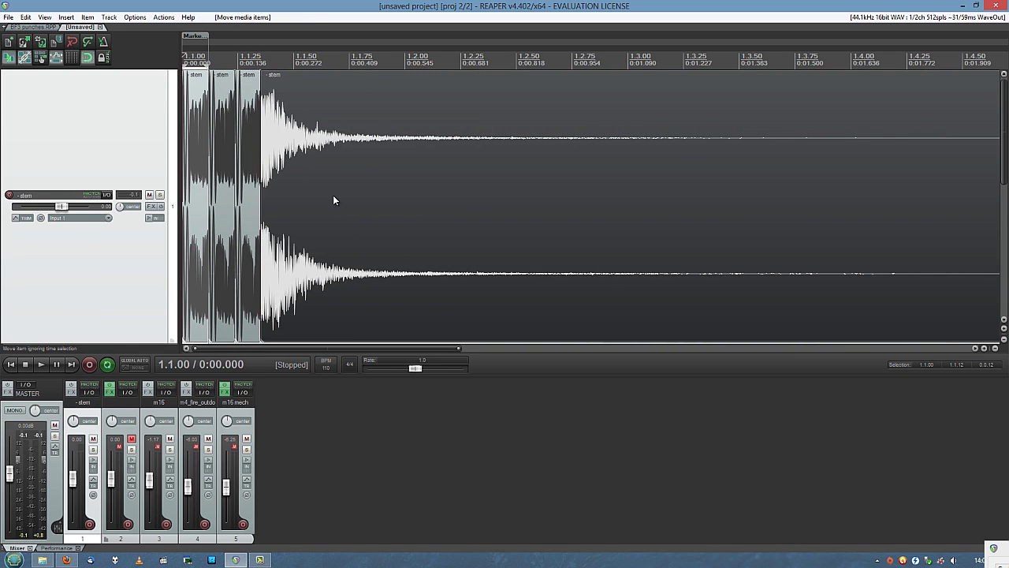
Step: Clear the time selection and audition the three-shot burst with its tail from the project start
{"action": "key", "text": "Escape"}
{"action": "key", "text": "space"}
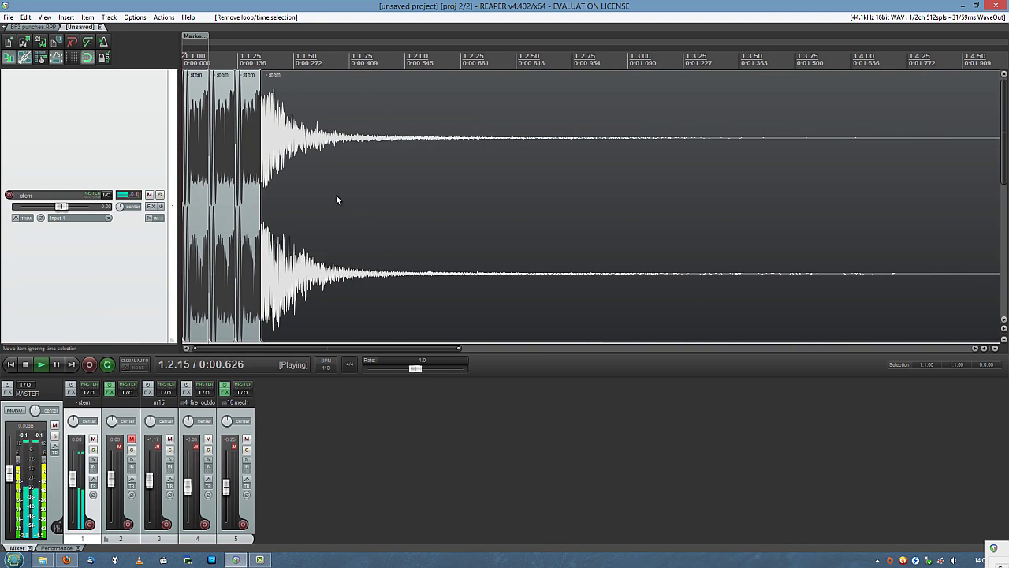
{"action": "scroll", "coordinate": [2, 224], "scroll_direction": "down", "scroll_amount": 2}
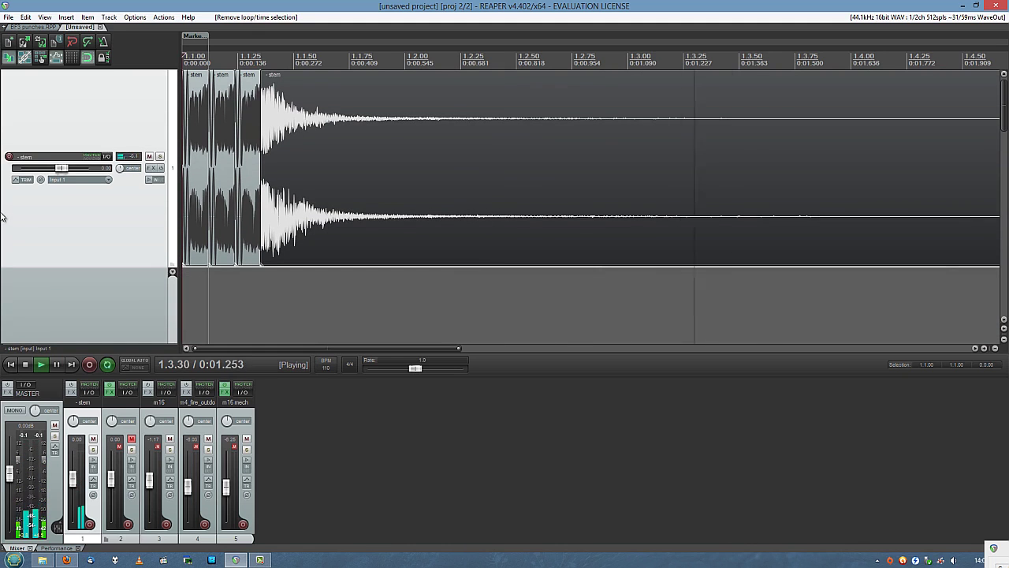
{"action": "key", "text": "space"}
{"action": "key", "text": "space"}
{"action": "key", "text": "space"}
{"action": "key", "text": "space"}
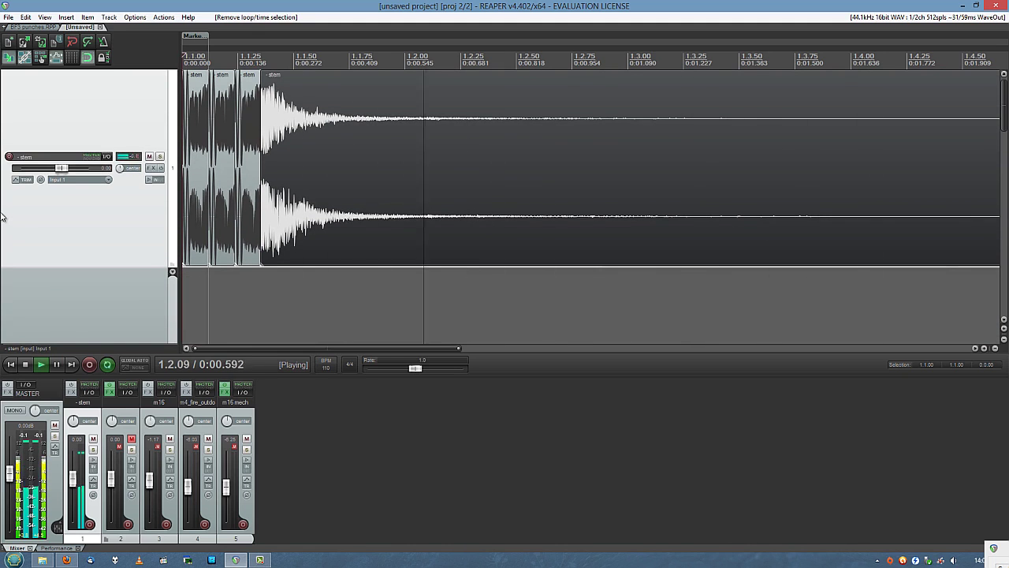
{"action": "key", "text": "space"}
Step: Inspect the three repeated attacks up close and retrigger the burst's playback several times to judge its rhythm
{"action": "scroll", "coordinate": [316, 210], "scroll_direction": "up", "scroll_amount": 5}
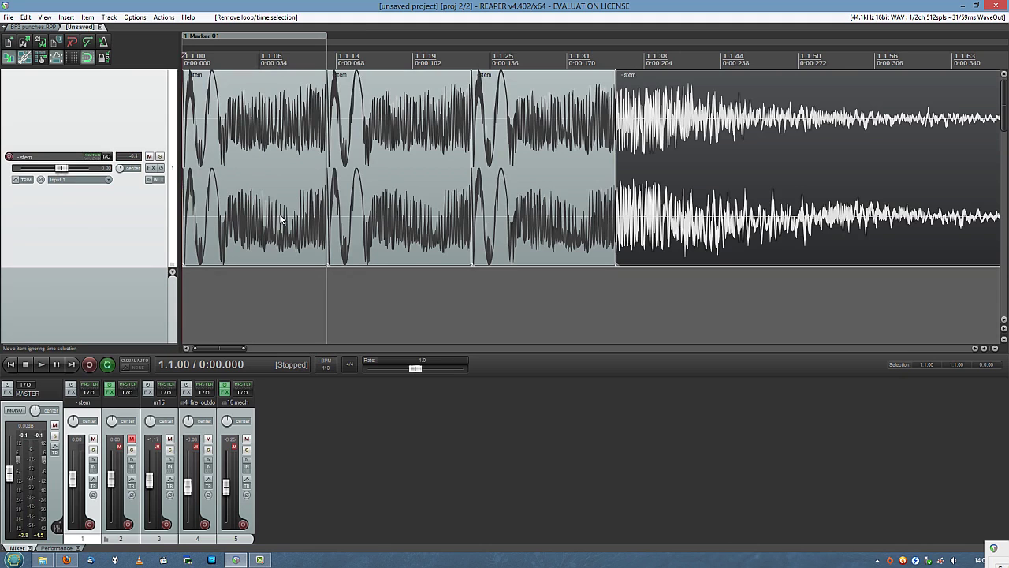
{"action": "key", "text": "space"}
{"action": "key", "text": "space"}
{"action": "key", "text": "space"}
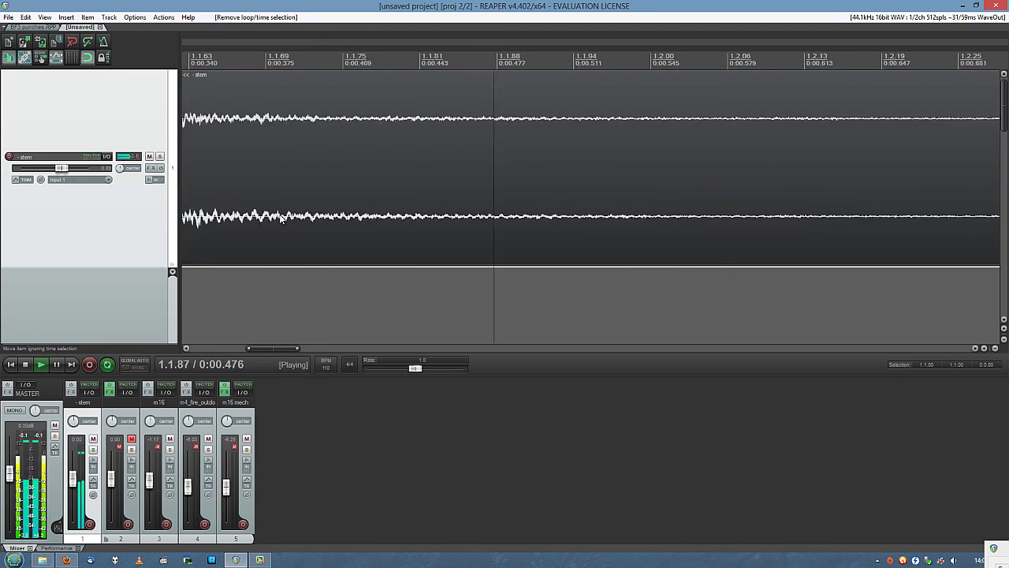
{"action": "key", "text": "space"}
{"action": "key", "text": "space"}
{"action": "scroll", "coordinate": [286, 217], "scroll_direction": "down", "scroll_amount": 4}
{"action": "key", "text": "space"}
{"action": "key", "text": "space"}
{"action": "key", "text": "space"}
{"action": "key", "text": "space"}
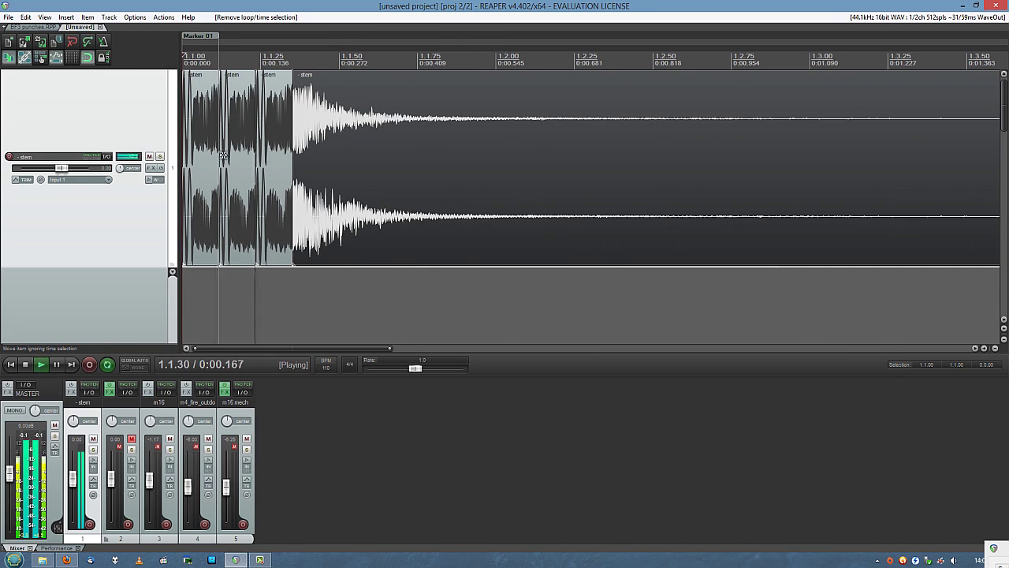
{"action": "key", "text": "space"}
{"action": "key", "text": "space"}
{"action": "key", "text": "space"}
{"action": "key", "text": "space"}
{"action": "key", "text": "space"}
{"action": "key", "text": "space"}
{"action": "key", "text": "space"}
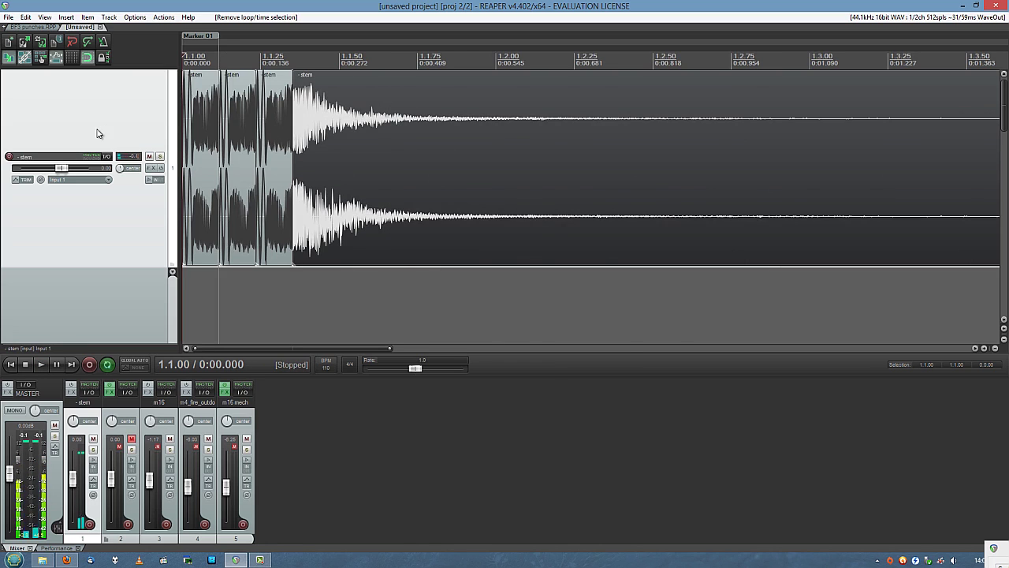
Step: Shrink the tracks to show the source layers and set the time selection from 1.1.00 to 2.4.98, across the stem
{"action": "scroll", "coordinate": [3, 193], "scroll_direction": "down", "scroll_amount": 5}
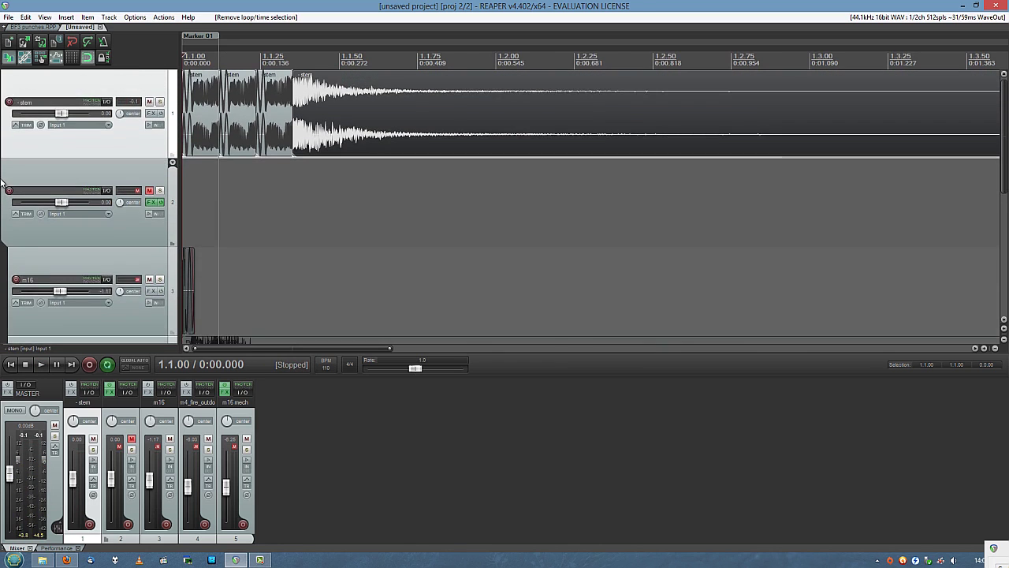
{"action": "scroll", "coordinate": [2, 188], "scroll_direction": "down", "scroll_amount": 4}
{"action": "scroll", "coordinate": [2, 190], "scroll_direction": "up", "scroll_amount": 4}
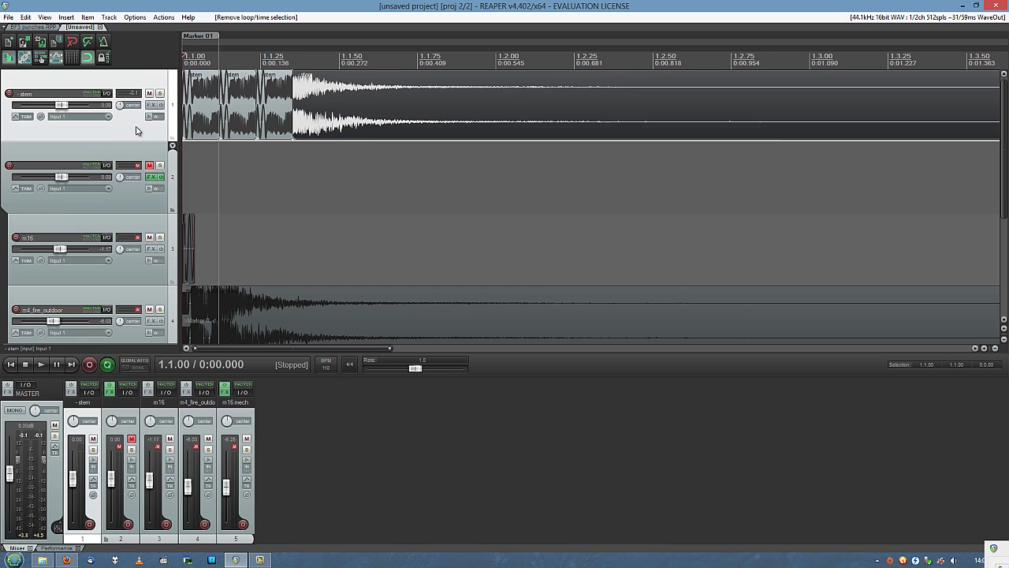
{"action": "scroll", "coordinate": [361, 174], "scroll_direction": "down", "scroll_amount": 6}
{"action": "left_click", "coordinate": [492, 209]}
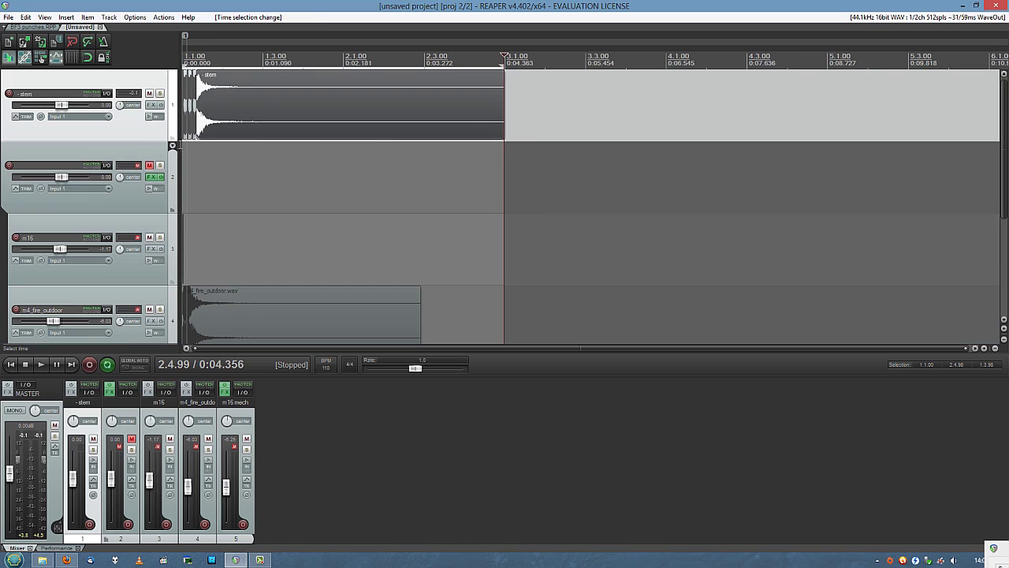
Step: Check the BF3 punches project, return to the unsaved project and audition the burst from the start
{"action": "left_click", "coordinate": [33, 27]}
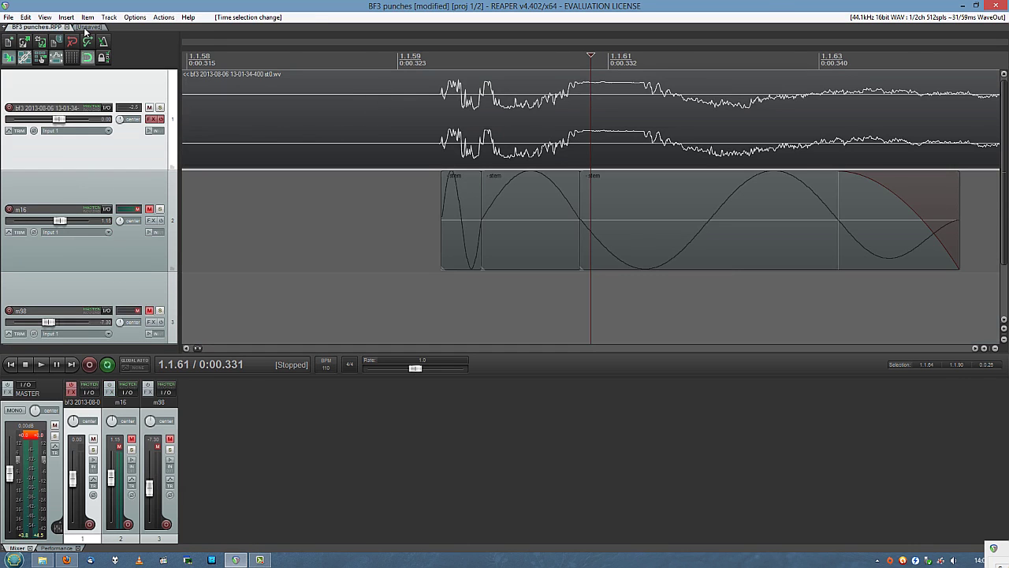
{"action": "left_click", "coordinate": [87, 27]}
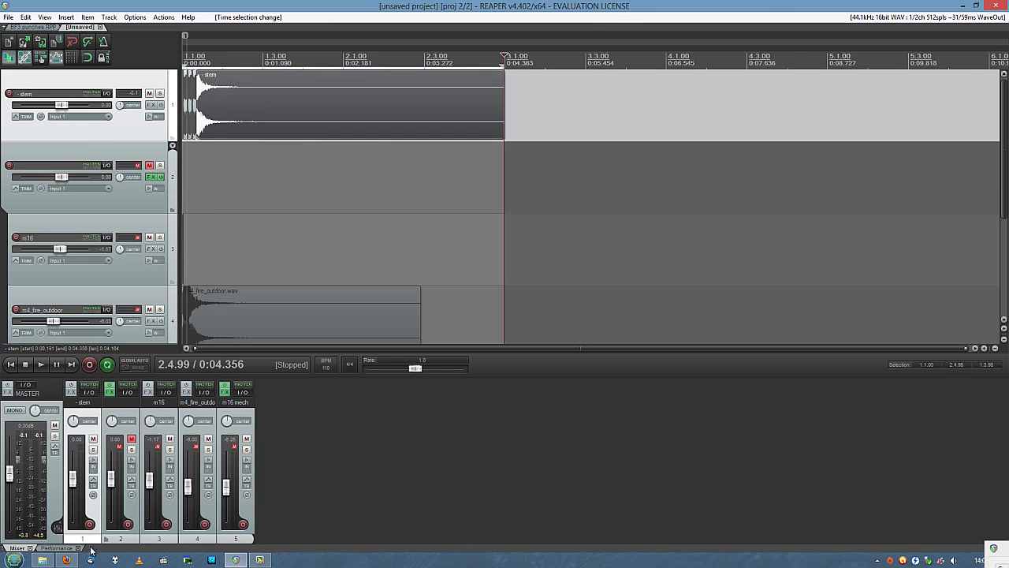
{"action": "scroll", "coordinate": [289, 85], "scroll_direction": "up", "scroll_amount": 5}
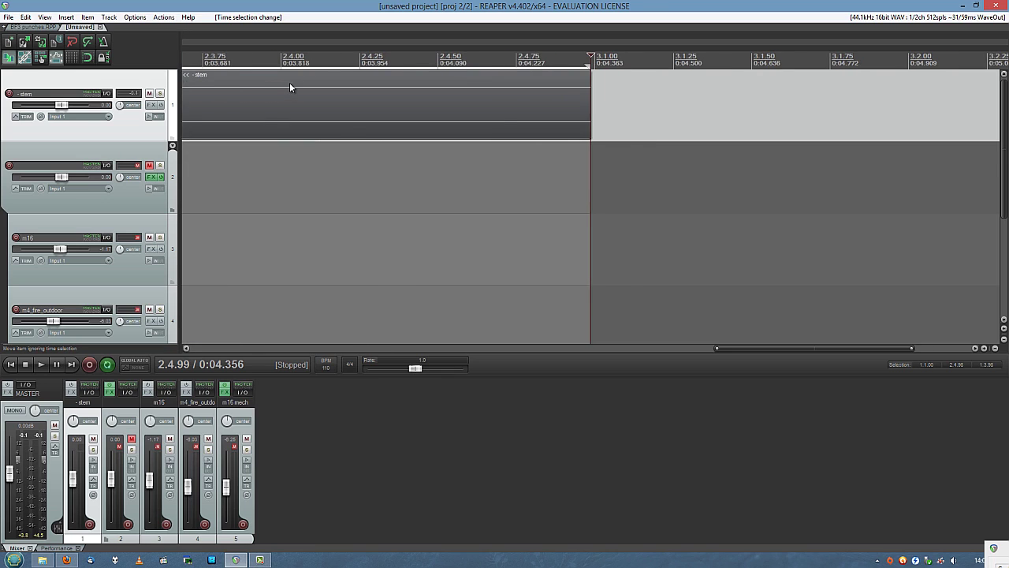
{"action": "key", "text": "Home"}
{"action": "key", "text": "space"}
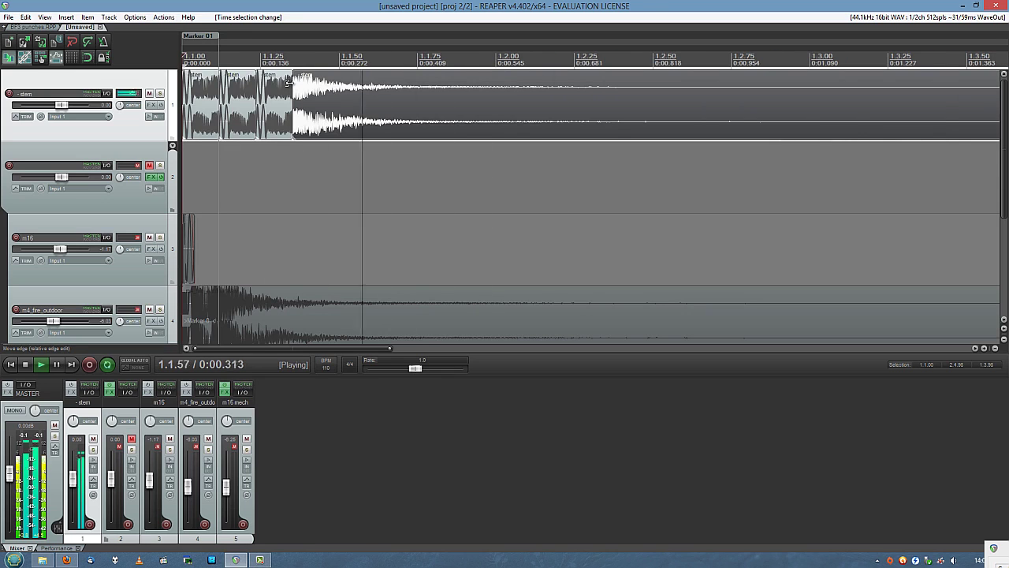
{"action": "key", "text": "space"}
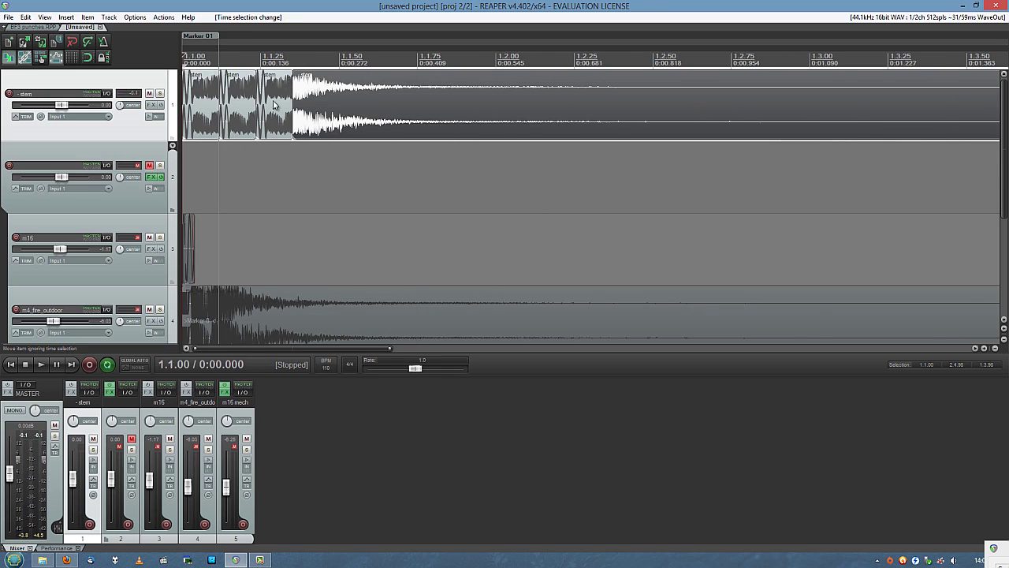
{"action": "scroll", "coordinate": [273, 100], "scroll_direction": "up", "scroll_amount": 2}
{"action": "key", "text": "space"}
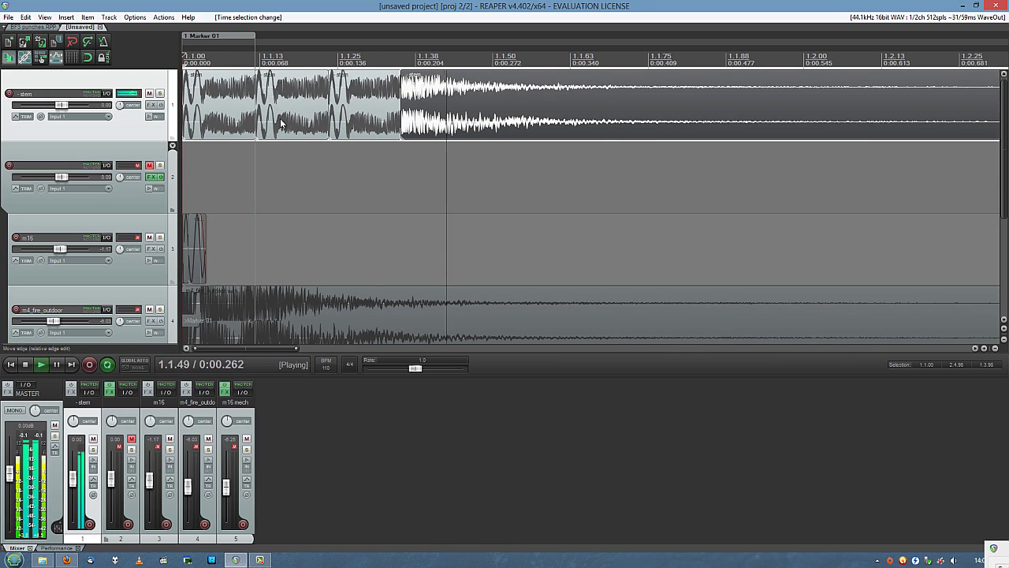
{"action": "scroll", "coordinate": [272, 106], "scroll_direction": "down", "scroll_amount": 3}
{"action": "key", "text": "space"}
Step: Import m4_fire_outdoor.wav from the stereo folder onto a new track beneath the m16 mech track and solo it
{"action": "left_click", "coordinate": [42, 560]}
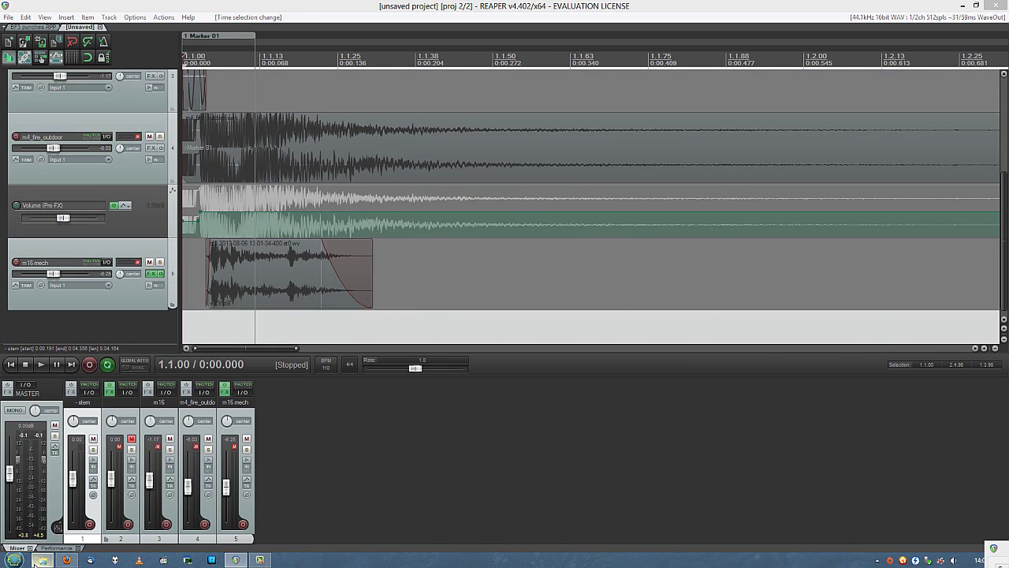
{"action": "left_click_drag", "start_coordinate": [100, 328], "coordinate": [100, 330]}
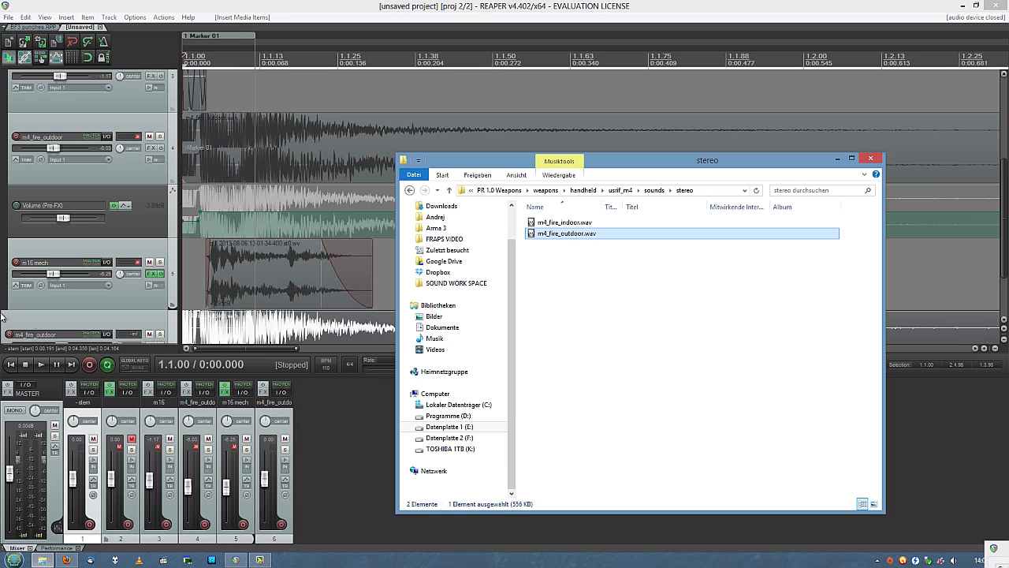
{"action": "left_click", "coordinate": [160, 334]}
Step: Audition the soloed original m4_fire_outdoor gunshot from start to tail
{"action": "key", "text": "space"}
{"action": "scroll", "coordinate": [270, 335], "scroll_direction": "down", "scroll_amount": 4}
{"action": "scroll", "coordinate": [270, 335], "scroll_direction": "up", "scroll_amount": 3}
{"action": "key", "text": "space"}
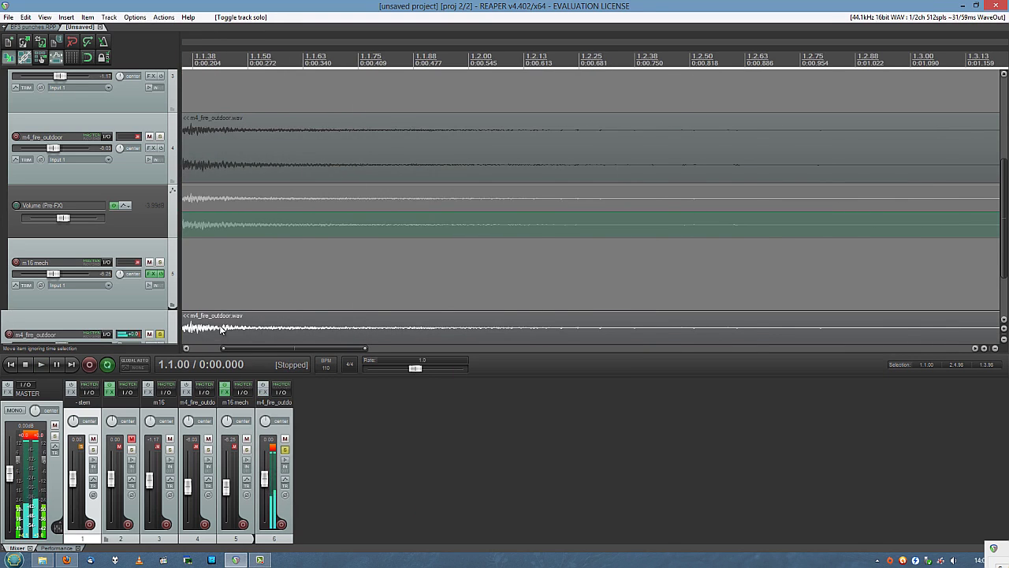
{"action": "key", "text": "space"}
{"action": "scroll", "coordinate": [2, 227], "scroll_direction": "down", "scroll_amount": 4}
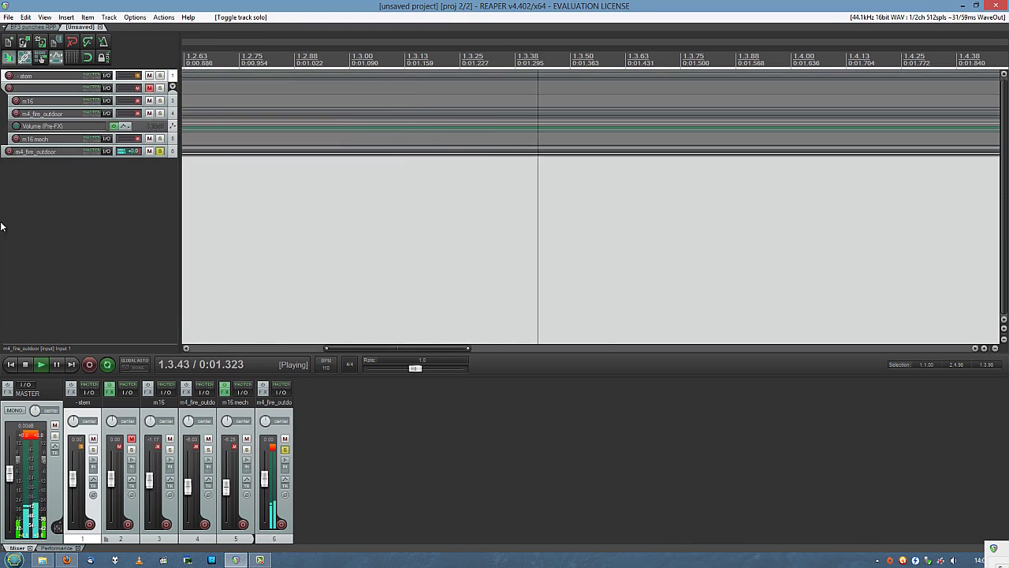
{"action": "scroll", "coordinate": [2, 227], "scroll_direction": "up", "scroll_amount": 2}
{"action": "key", "text": "Home"}
{"action": "key", "text": "space"}
{"action": "key", "text": "space"}
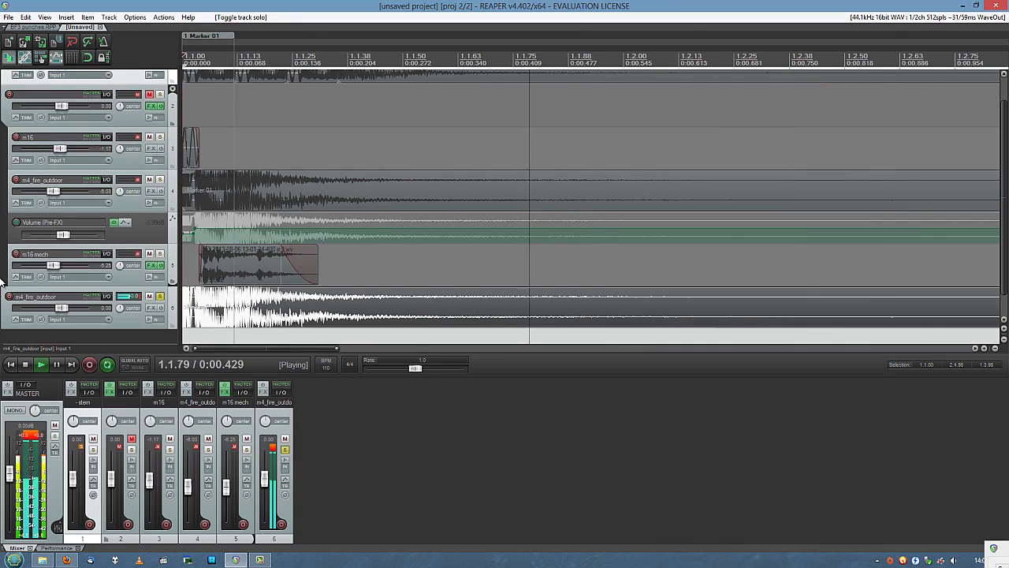
{"action": "key", "text": "space"}
Step: Move the imported m4_fire_outdoor track above the stem track and retrigger its playback as a reference
{"action": "left_click_drag", "start_coordinate": [273, 434], "coordinate": [66, 432]}
{"action": "scroll", "coordinate": [3, 199], "scroll_direction": "up", "scroll_amount": 1}
{"action": "key", "text": "space"}
{"action": "key", "text": "space"}
{"action": "key", "text": "space"}
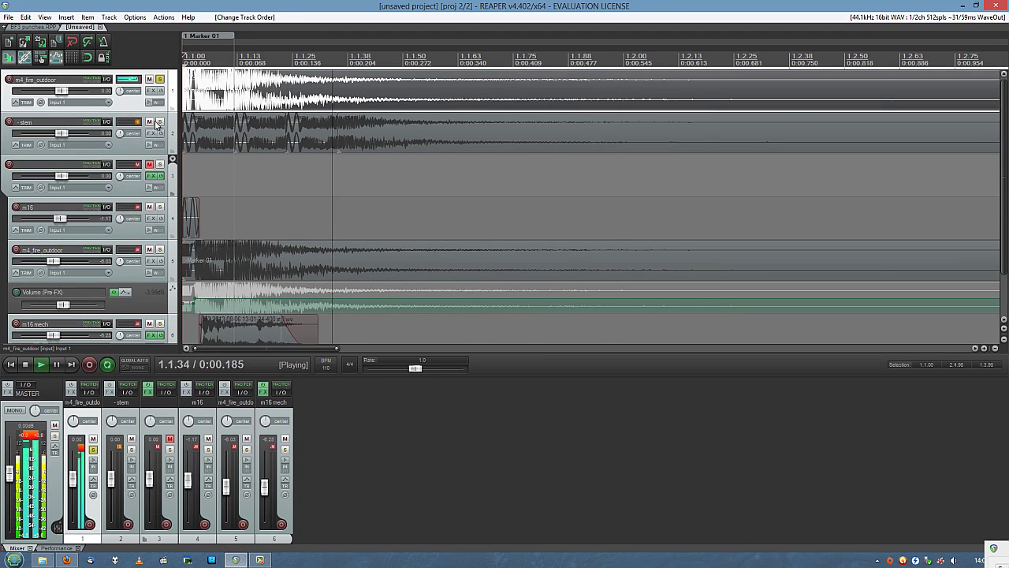
{"action": "key", "text": "space"}
{"action": "key", "text": "space"}
Step: Mute and unsolo the imported m4_fire_outdoor track, and audition the stem burst in comparison
{"action": "left_click", "coordinate": [150, 80]}
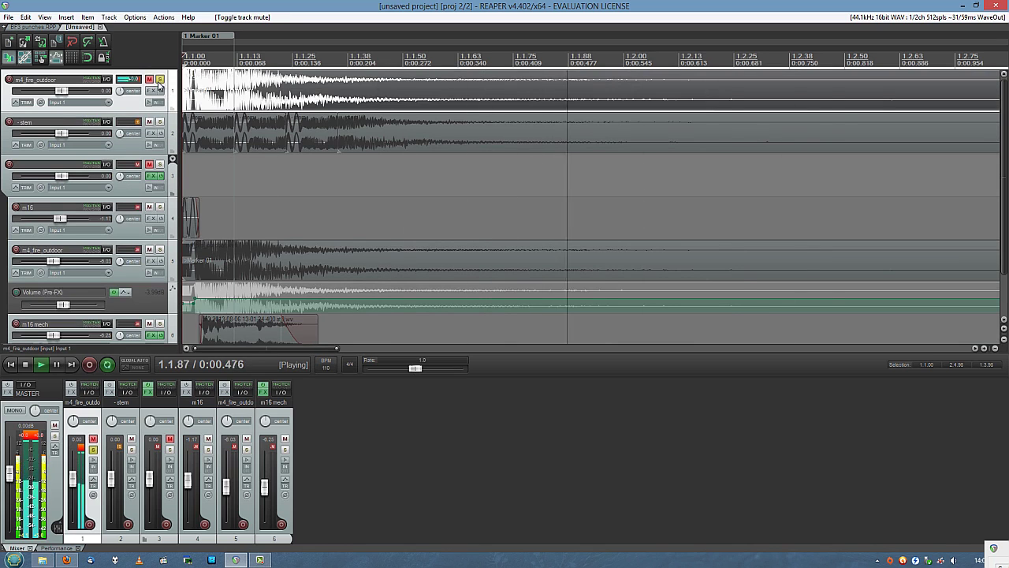
{"action": "left_click", "coordinate": [160, 80]}
{"action": "key", "text": "space"}
{"action": "key", "text": "space"}
{"action": "key", "text": "space"}
{"action": "key", "text": "space"}
{"action": "key", "text": "space"}
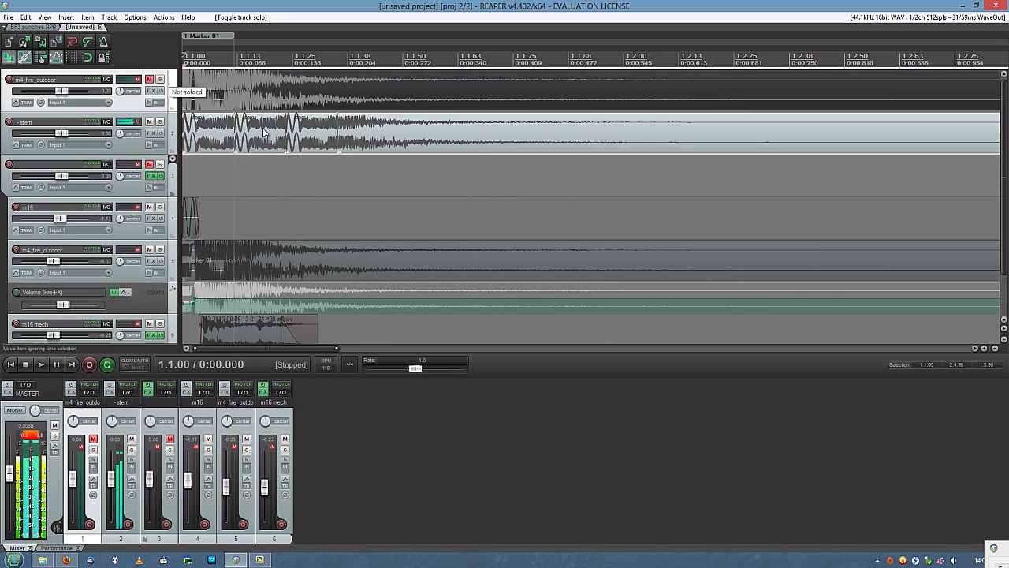
Step: Delete the two pasted attack copies from the stem track and move the tail back against the first shot
{"action": "left_click_drag", "start_coordinate": [264, 126], "coordinate": [313, 153]}
{"action": "key", "text": "Delete"}
{"action": "left_click_drag", "start_coordinate": [398, 136], "coordinate": [261, 139]}
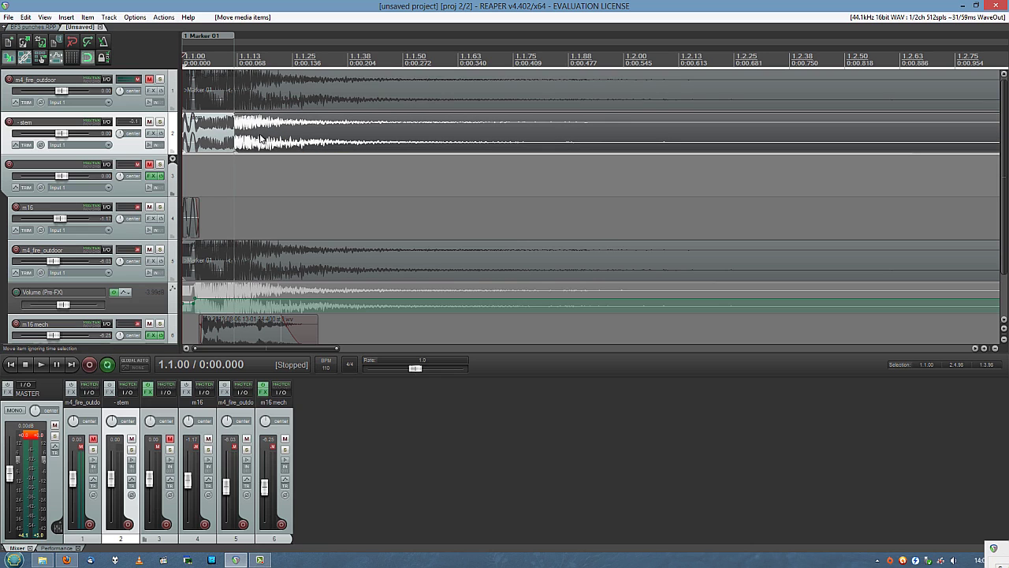
Step: Retrigger the single stem gunshot repeatedly to judge it as rapid fire
{"action": "key", "text": "space"}
{"action": "key", "text": "space"}
{"action": "key", "text": "space"}
{"action": "key", "text": "space"}
{"action": "key", "text": "space"}
{"action": "key", "text": "space"}
{"action": "key", "text": "space"}
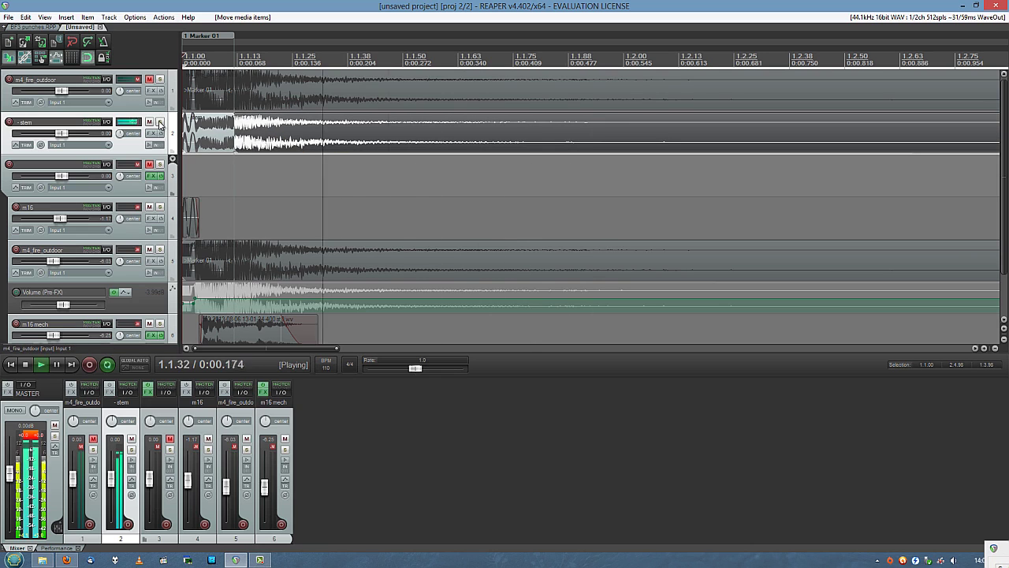
Step: Compare the soloed original m4_fire_outdoor gunshot with the stem, then unsolo the original and replay the stem
{"action": "left_click", "coordinate": [159, 79]}
{"action": "key", "text": "space"}
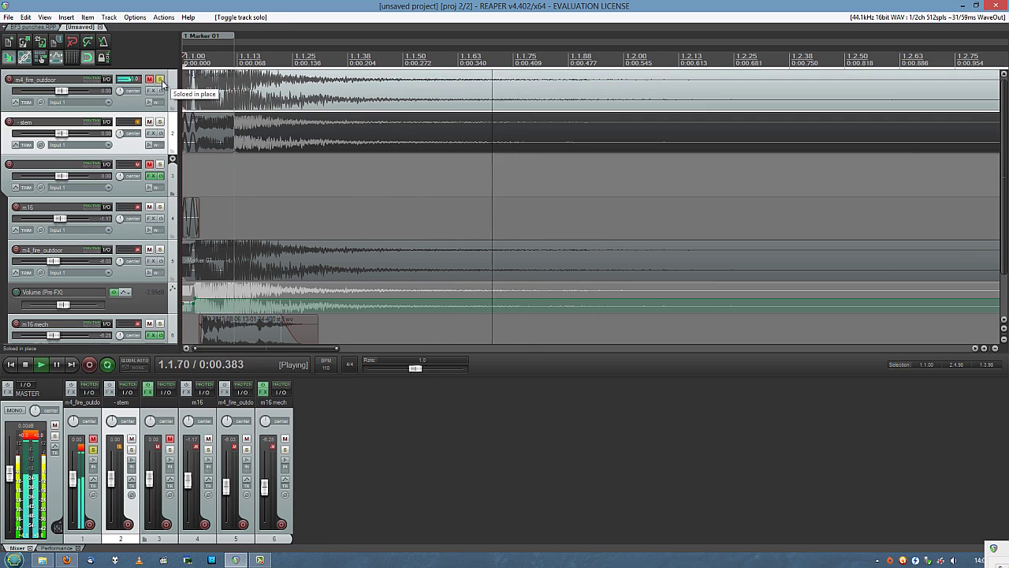
{"action": "left_click", "coordinate": [159, 79]}
{"action": "key", "text": "space"}
{"action": "key", "text": "space"}
{"action": "key", "text": "space"}
{"action": "key", "text": "space"}
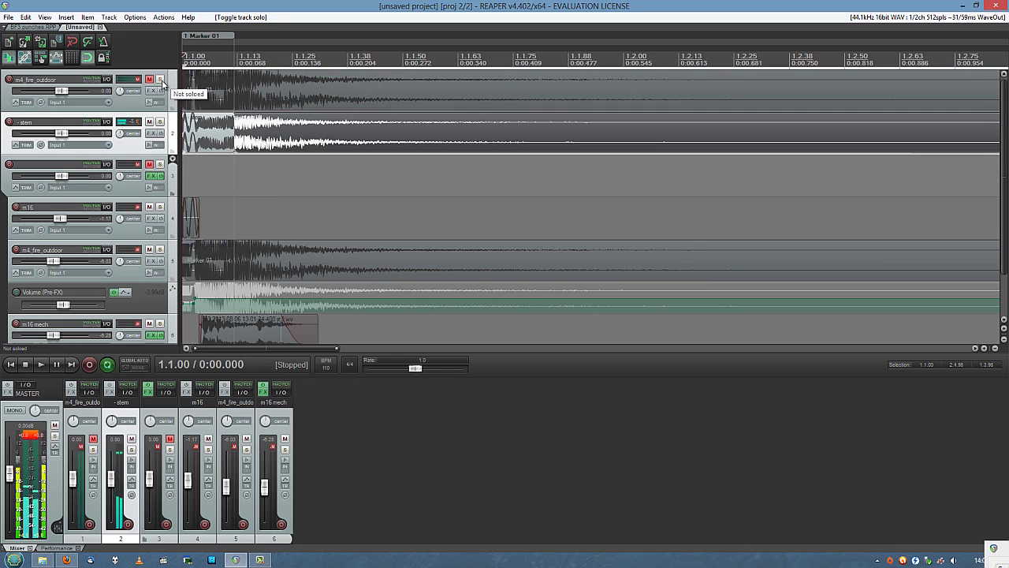
Step: Replay the stem gunshot several times to judge it against the muted m4_fire_outdoor original
{"action": "key", "text": "space"}
{"action": "key", "text": "space"}
{"action": "key", "text": "space"}
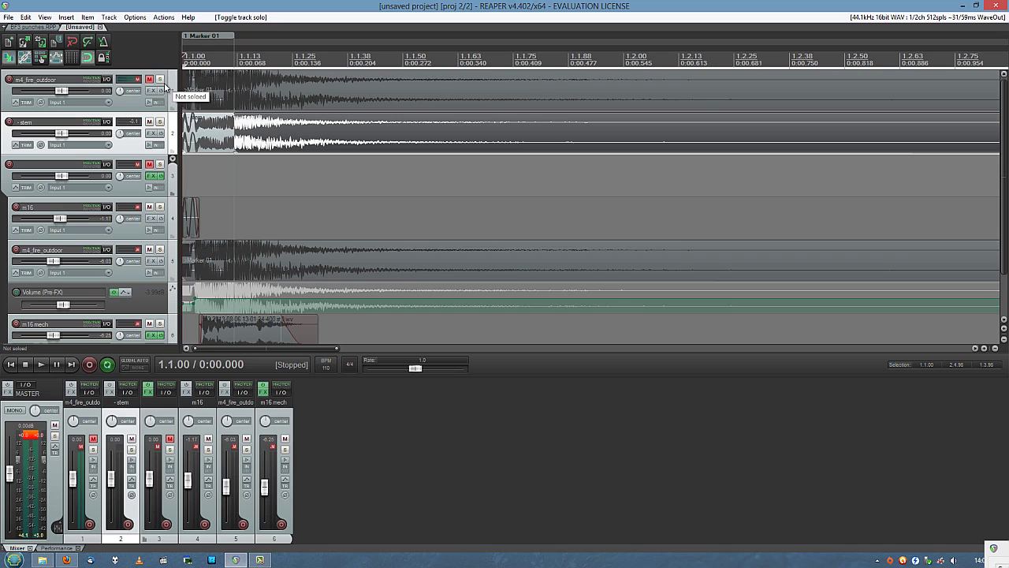
{"action": "left_click", "coordinate": [147, 98]}
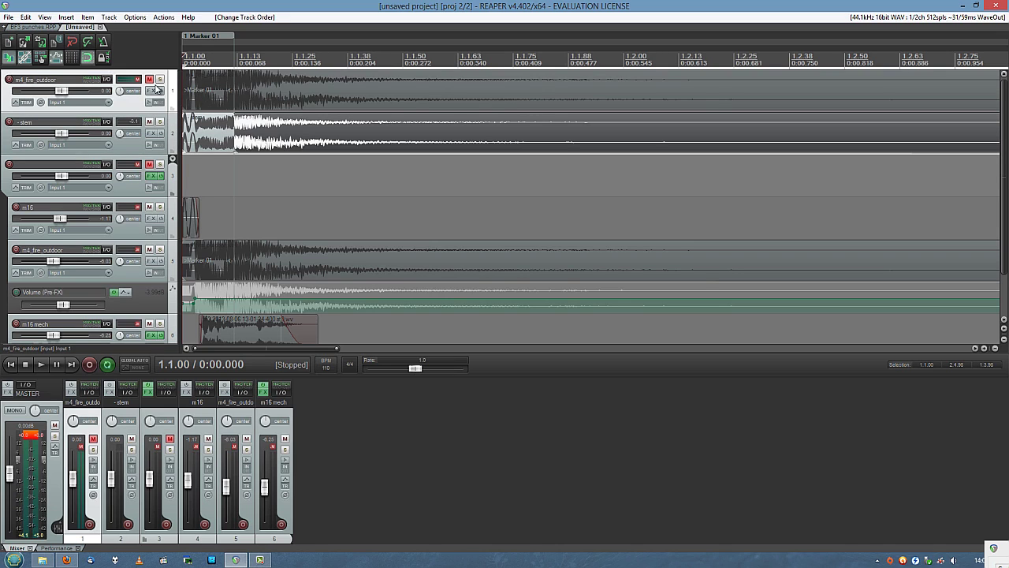
{"action": "key", "text": "space"}
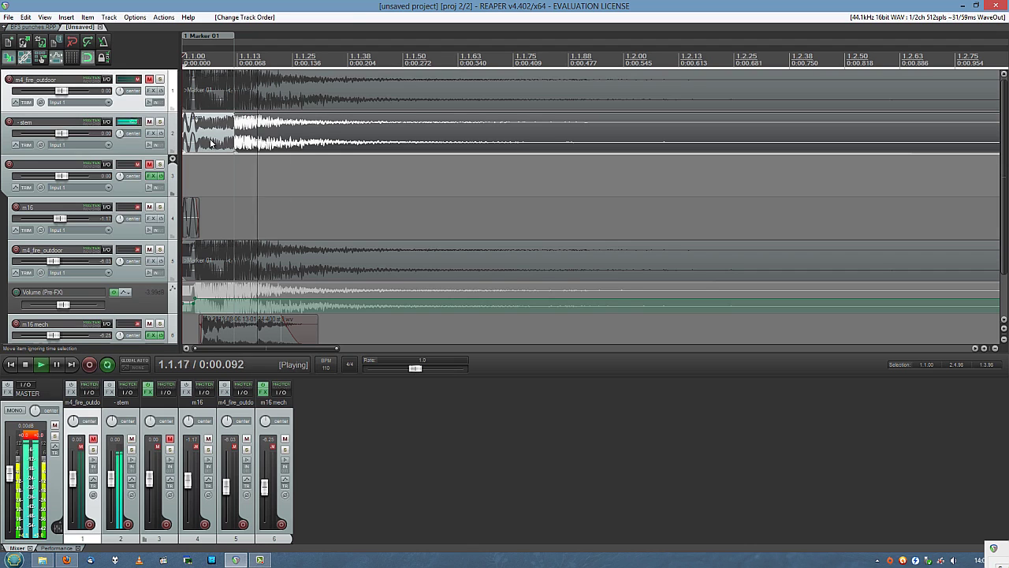
{"action": "key", "text": "space"}
Step: Add the JS: Utility/limiter effect to the stem track and move its window clear of the tracks
{"action": "left_click", "coordinate": [144, 139]}
{"action": "left_click", "coordinate": [150, 135]}
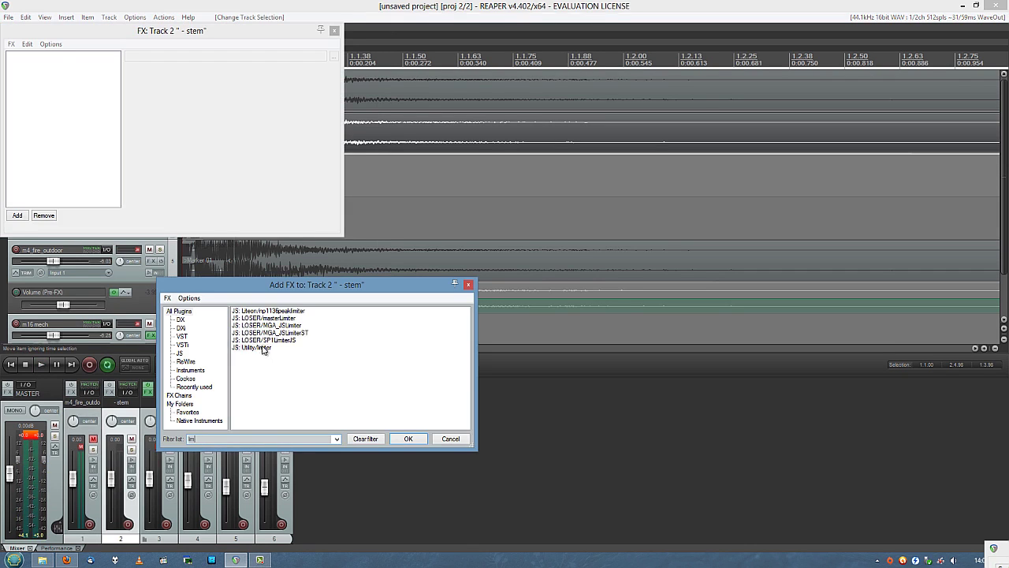
{"action": "double_click", "coordinate": [264, 350]}
{"action": "left_click_drag", "start_coordinate": [171, 30], "coordinate": [401, 249]}
Step: Loop the first 0.0.70 of the stem gunshot and set the limiter's max volume to -3.0 dB during playback
{"action": "scroll", "coordinate": [473, 181], "scroll_direction": "down", "scroll_amount": 5}
{"action": "left_click_drag", "start_coordinate": [493, 176], "coordinate": [134, 166]}
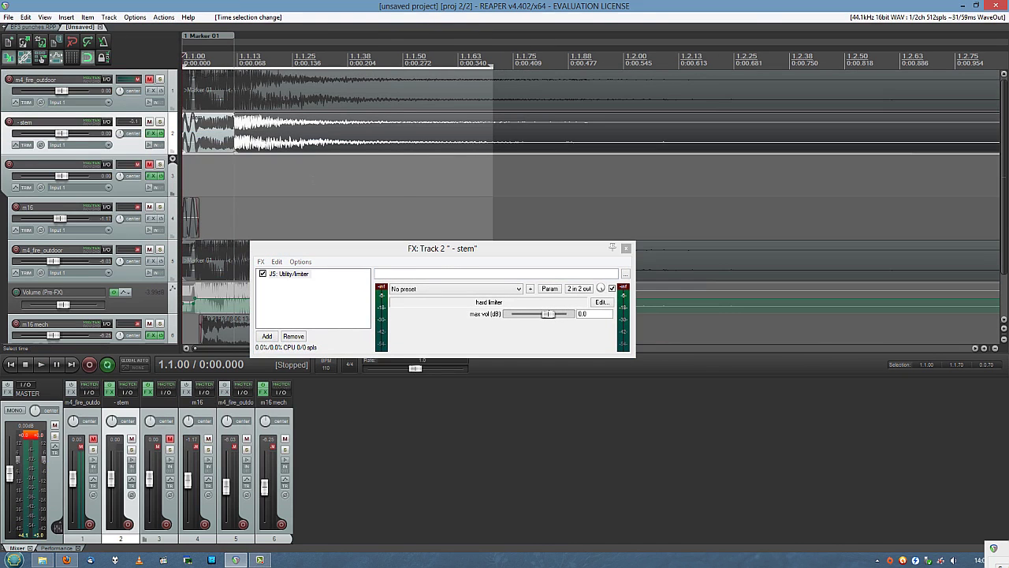
{"action": "key", "text": "space"}
{"action": "left_click_drag", "start_coordinate": [557, 315], "coordinate": [551, 317]}
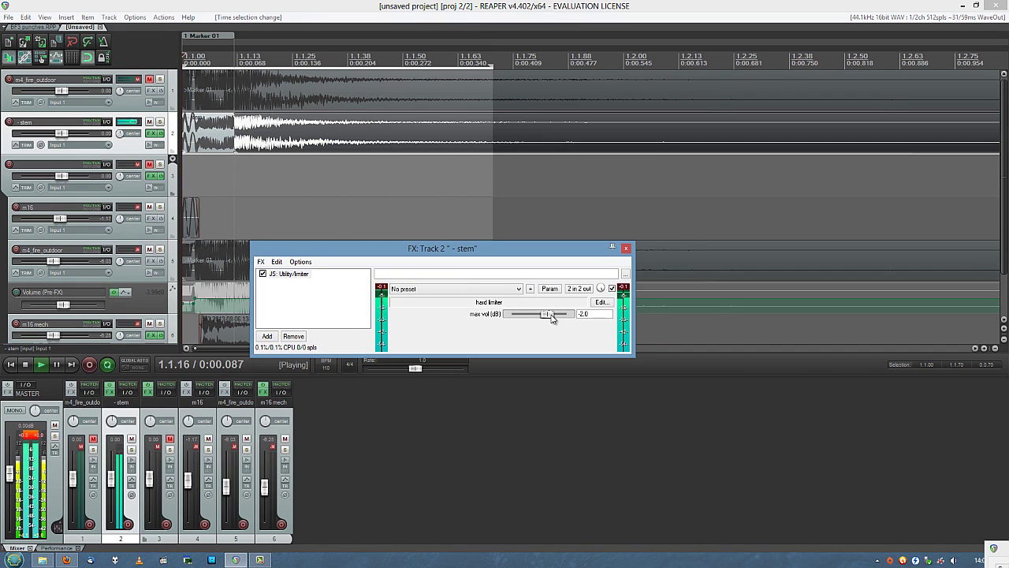
{"action": "left_click_drag", "start_coordinate": [552, 317], "coordinate": [567, 315]}
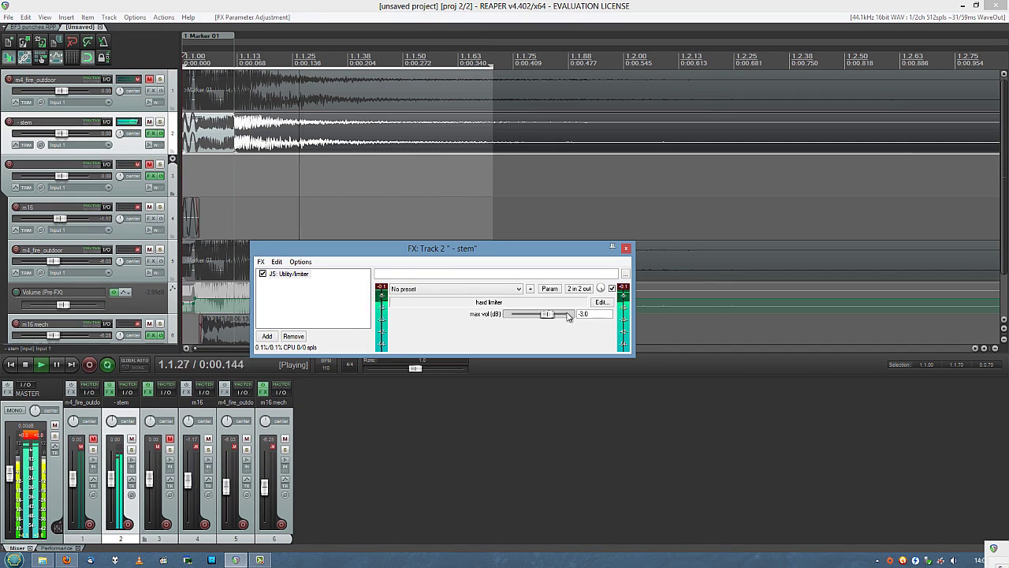
{"action": "left_click", "coordinate": [262, 274]}
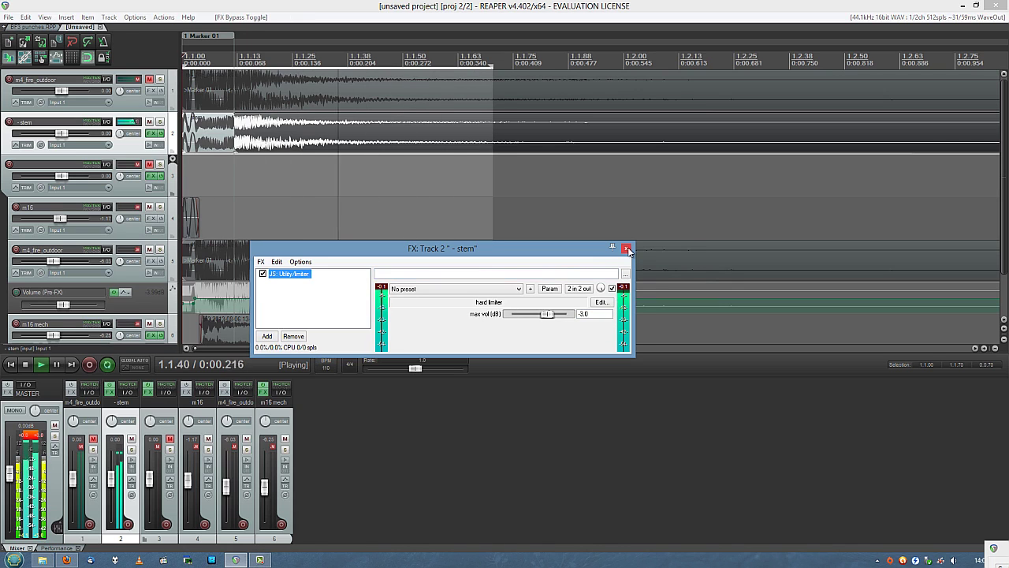
{"action": "left_click", "coordinate": [626, 249]}
Step: Raise the stem track's volume to 3.00 dB and compare it with the briefly soloed m4_fire_outdoor track
{"action": "right_click", "coordinate": [61, 134]}
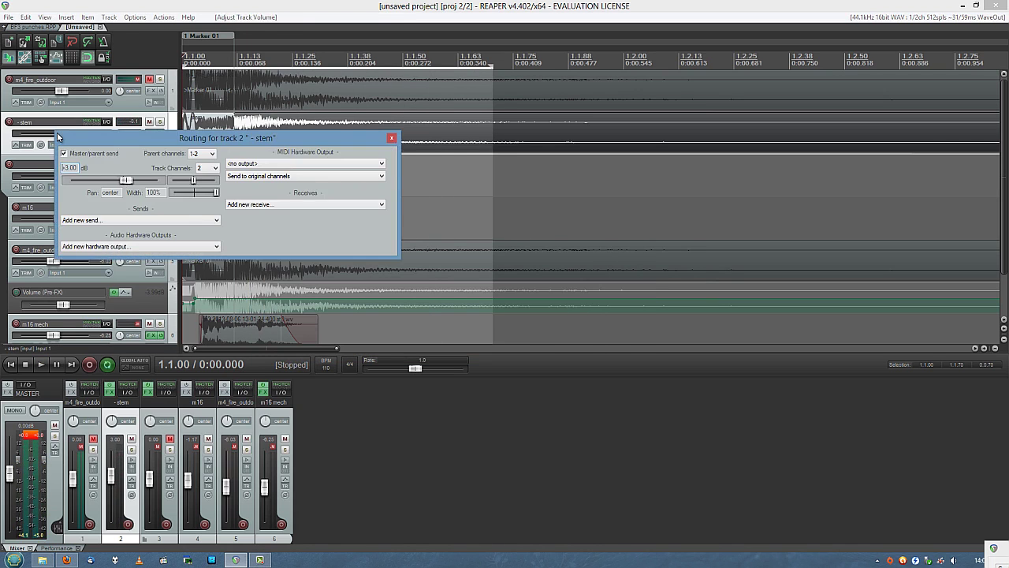
{"action": "key", "text": "space"}
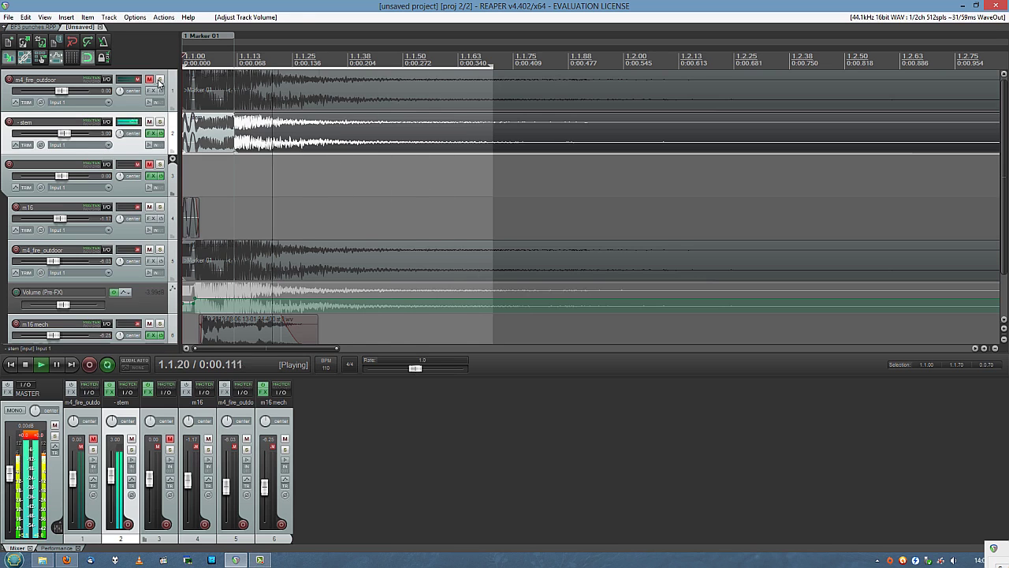
{"action": "left_click", "coordinate": [159, 80]}
{"action": "left_click", "coordinate": [160, 79]}
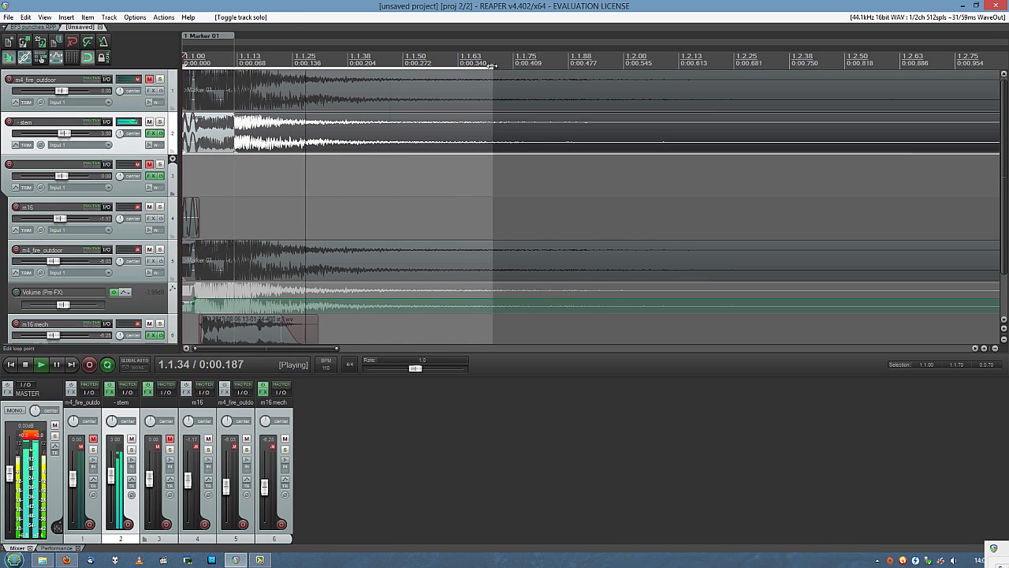
Step: Extend the loop to 1.1.91, lower the master volume to -34.7 dB, and compare the stem with the soloed original at low level
{"action": "left_click_drag", "start_coordinate": [491, 66], "coordinate": [581, 66]}
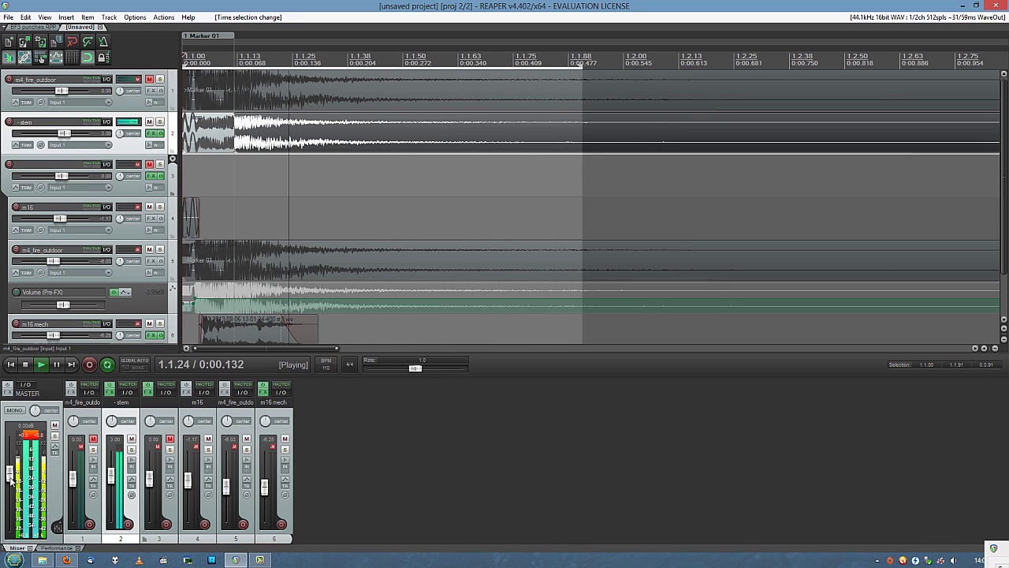
{"action": "left_click_drag", "start_coordinate": [10, 473], "coordinate": [9, 515]}
{"action": "left_click", "coordinate": [160, 79]}
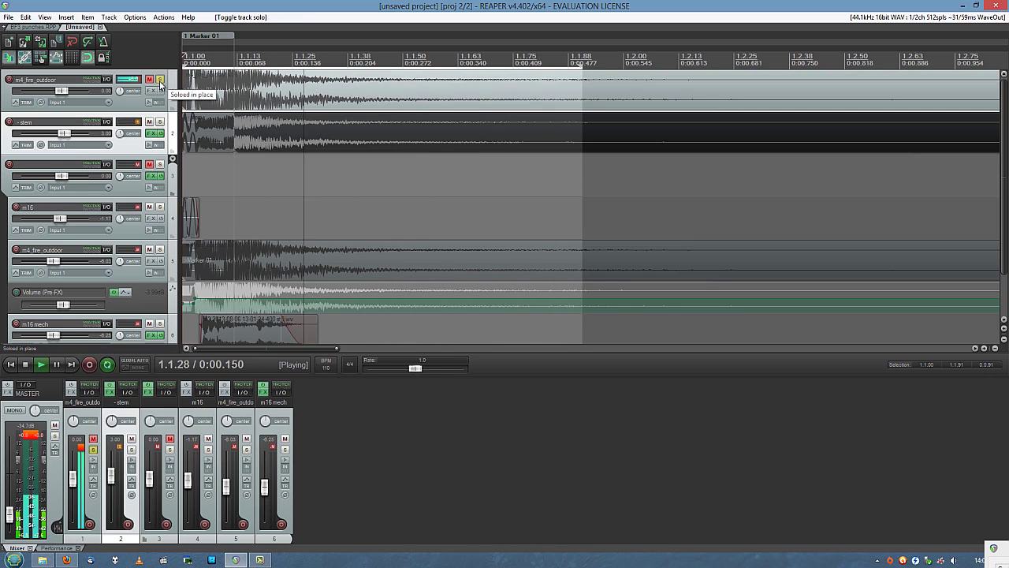
{"action": "left_click", "coordinate": [159, 80]}
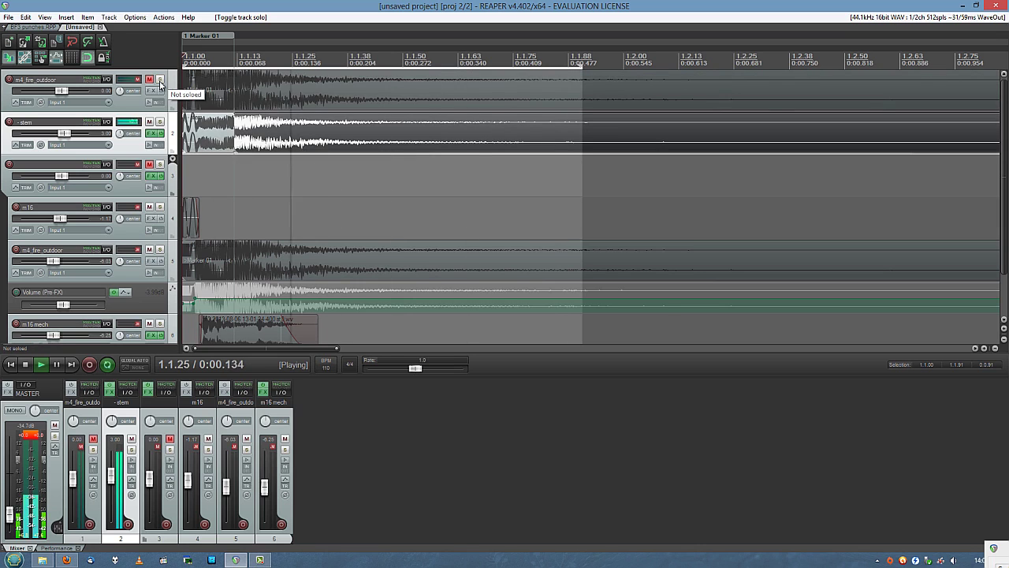
{"action": "left_click", "coordinate": [160, 80]}
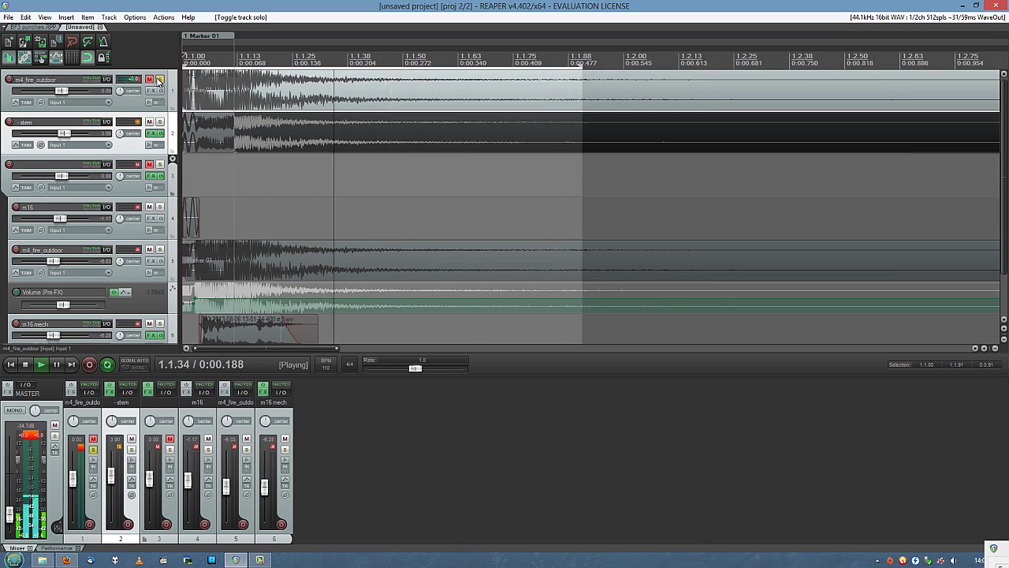
{"action": "left_click", "coordinate": [159, 79]}
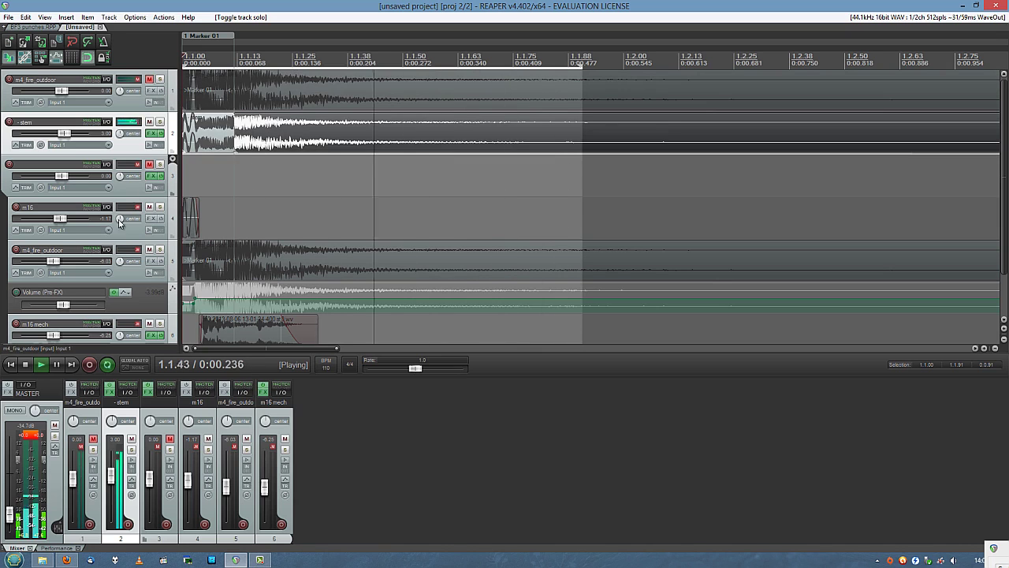
Step: Shorten the loop to 0.0.15 for rapid fire and raise the master to -15.4 dB, playing the soloed original
{"action": "left_click_drag", "start_coordinate": [249, 164], "coordinate": [182, 164]}
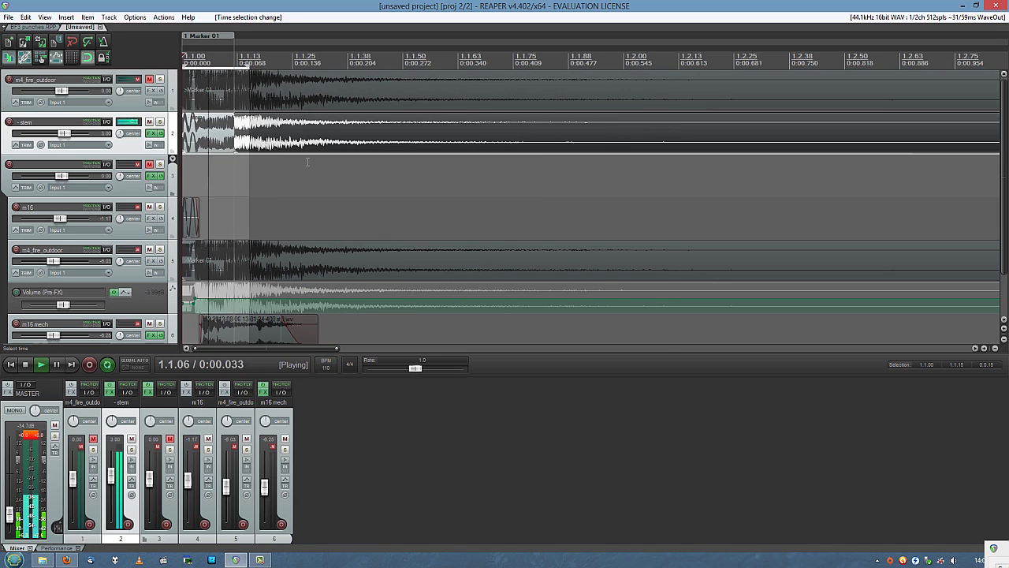
{"action": "left_click", "coordinate": [159, 79]}
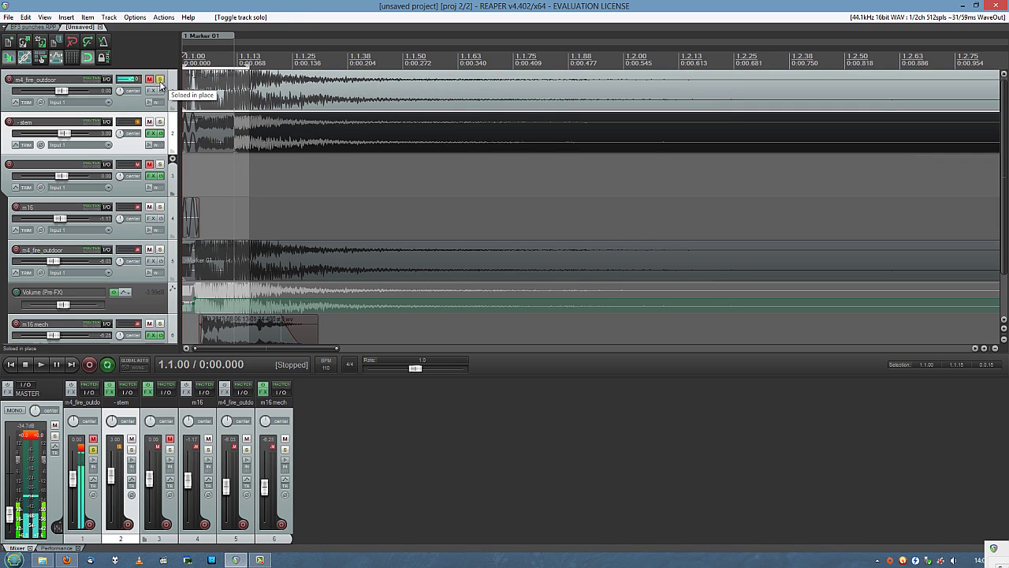
{"action": "left_click_drag", "start_coordinate": [17, 515], "coordinate": [17, 500]}
{"action": "key", "text": "space"}
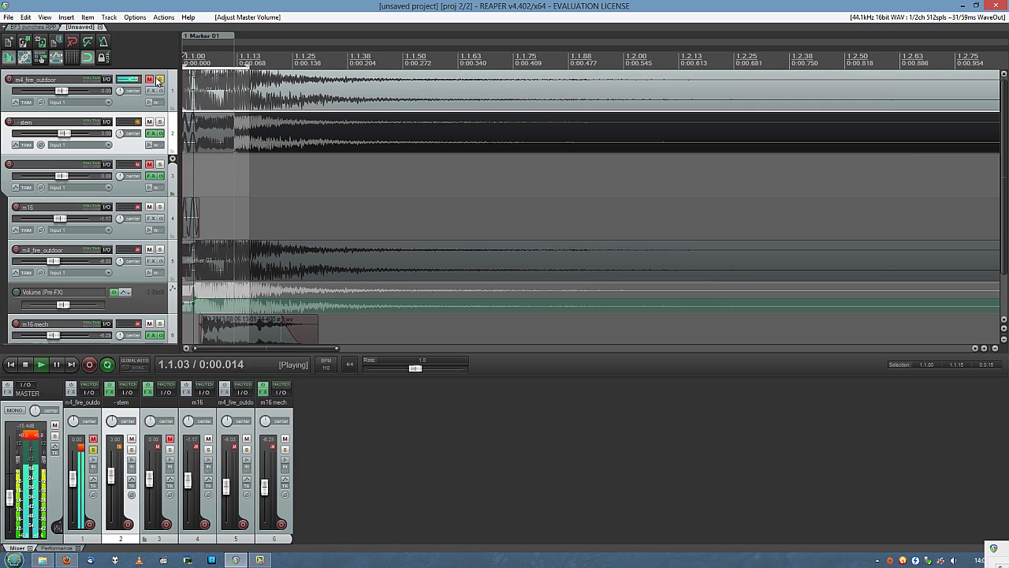
Step: Compare the looped rapid fire of the stem with that of the m4_fire_outdoor track, toggling the original's solo
{"action": "key", "text": "space"}
{"action": "left_click", "coordinate": [159, 79]}
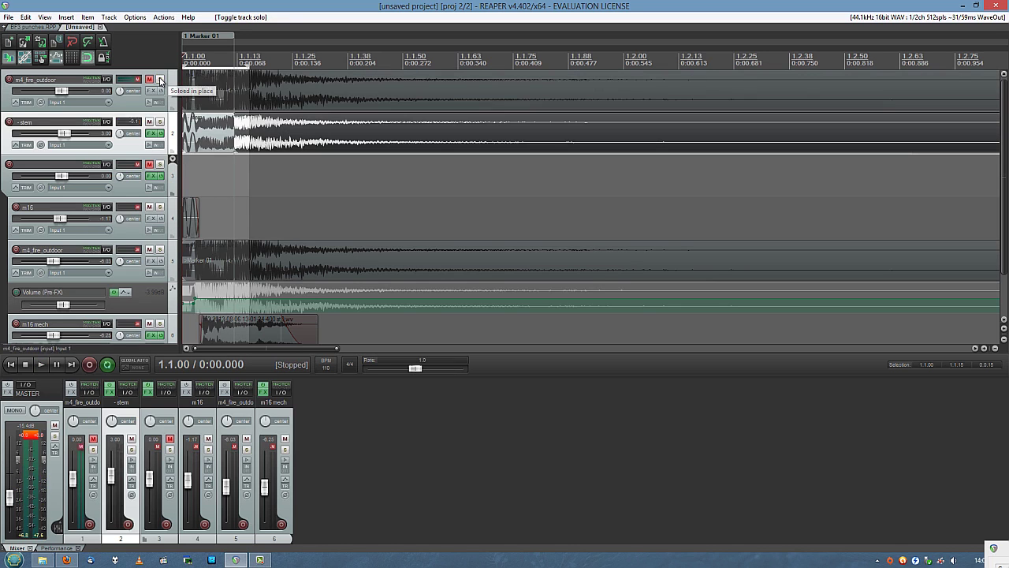
{"action": "key", "text": "space"}
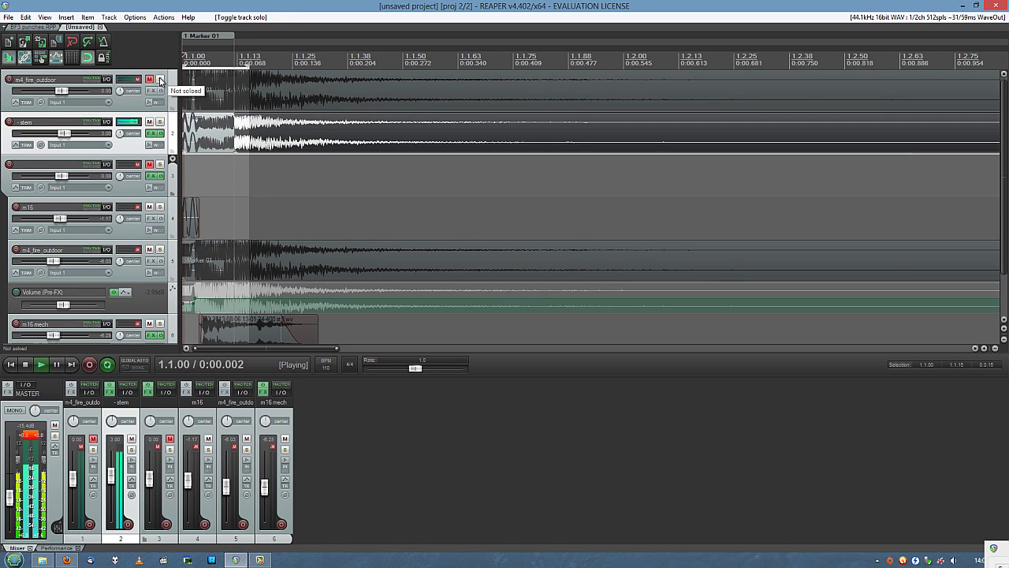
{"action": "key", "text": "space"}
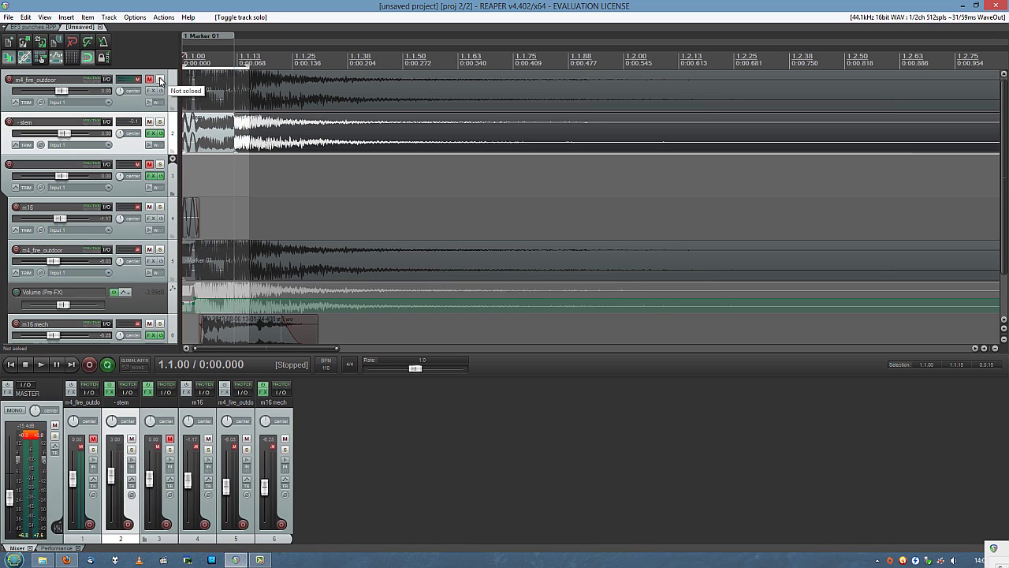
{"action": "left_click", "coordinate": [160, 79]}
{"action": "key", "text": "space"}
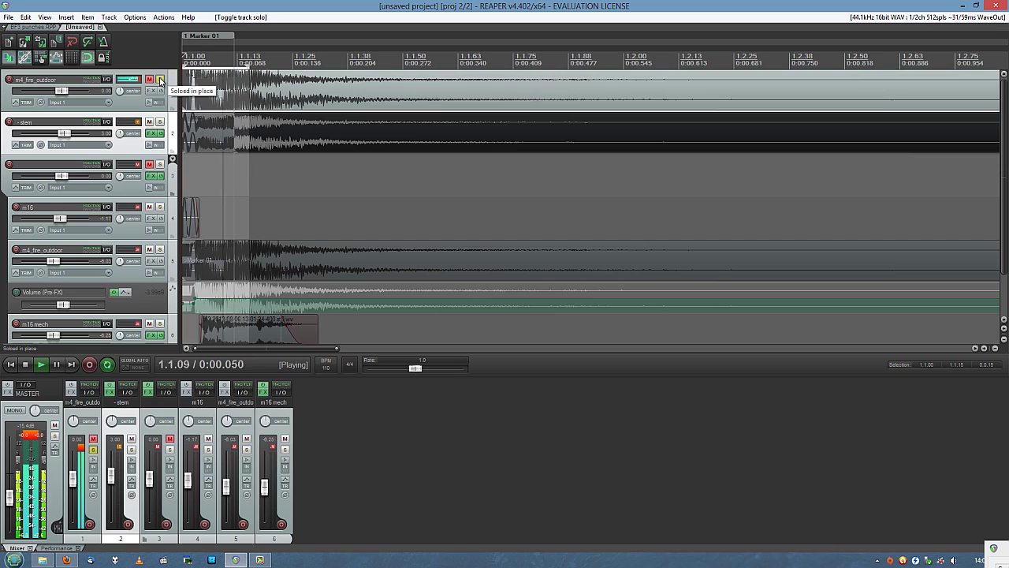
{"action": "left_click", "coordinate": [160, 80]}
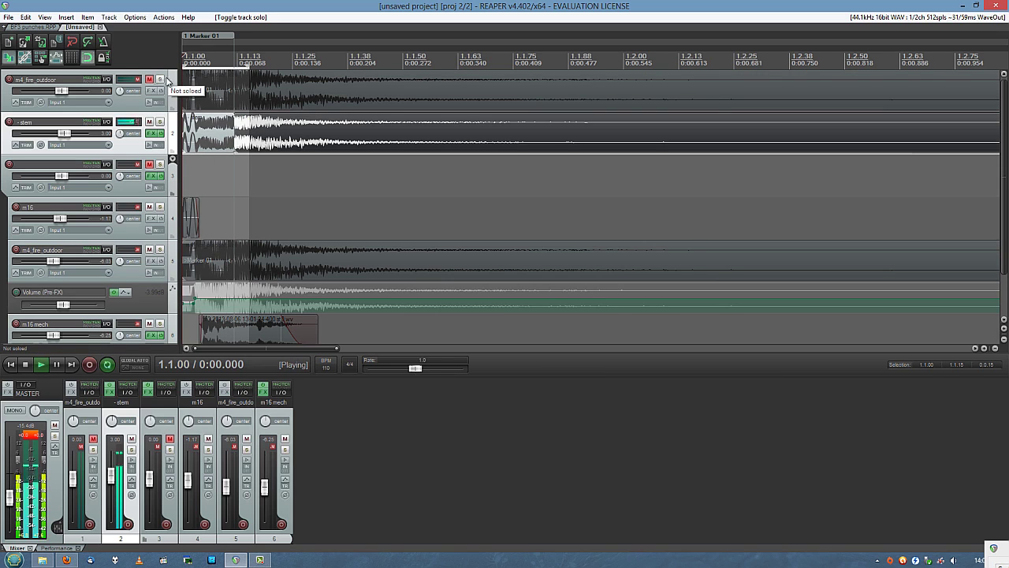
{"action": "key", "text": "space"}
Step: Compare the stem and the soloed original over a longer loop of 0.0.20, then clear the loop selection
{"action": "left_click_drag", "start_coordinate": [249, 67], "coordinate": [270, 66]}
{"action": "key", "text": "space"}
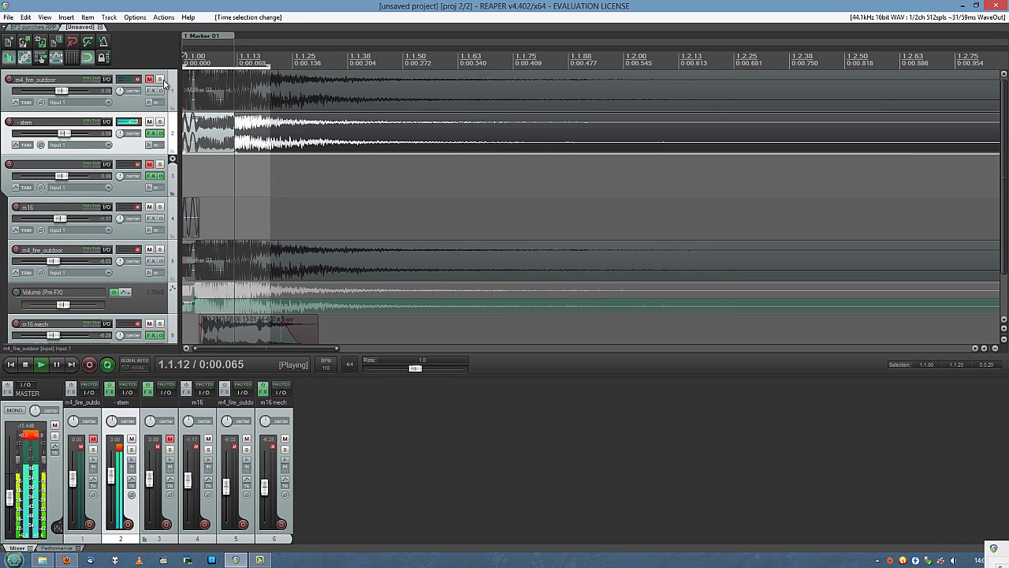
{"action": "left_click", "coordinate": [159, 80]}
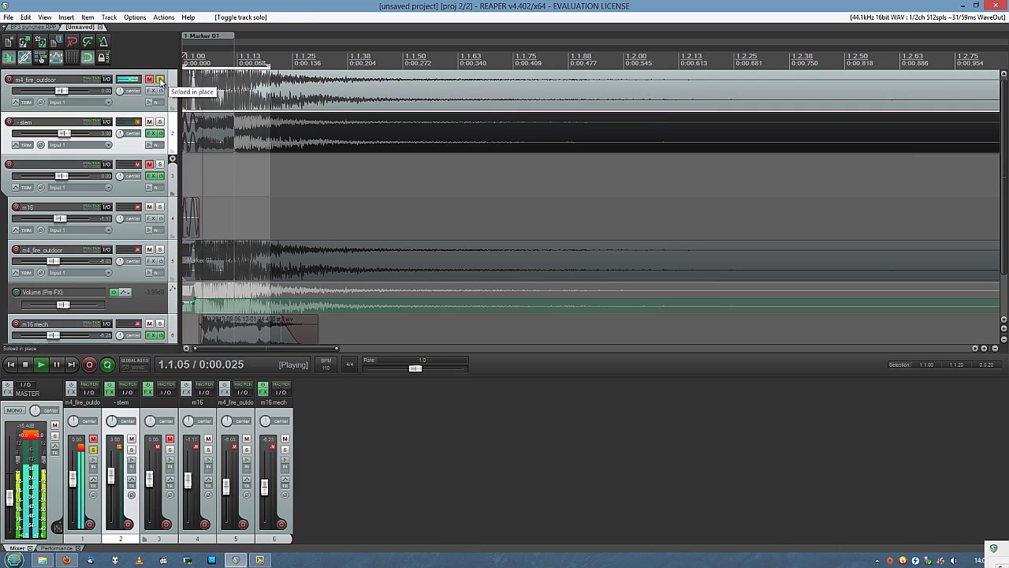
{"action": "left_click", "coordinate": [159, 80]}
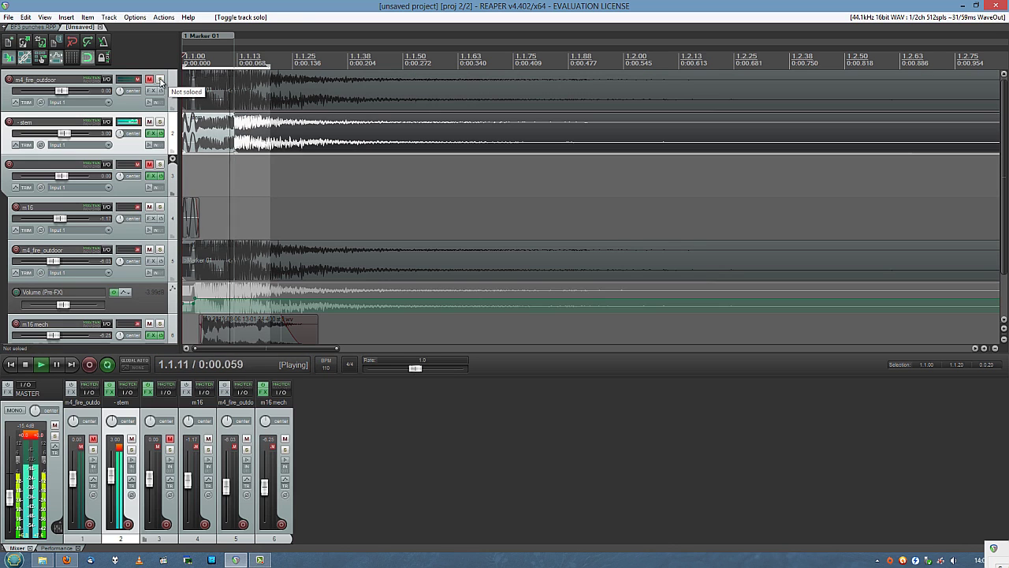
{"action": "key", "text": "space"}
{"action": "scroll", "coordinate": [211, 134], "scroll_direction": "down", "scroll_amount": 3}
{"action": "key", "text": "Escape"}
{"action": "scroll", "coordinate": [229, 136], "scroll_direction": "up", "scroll_amount": 4}
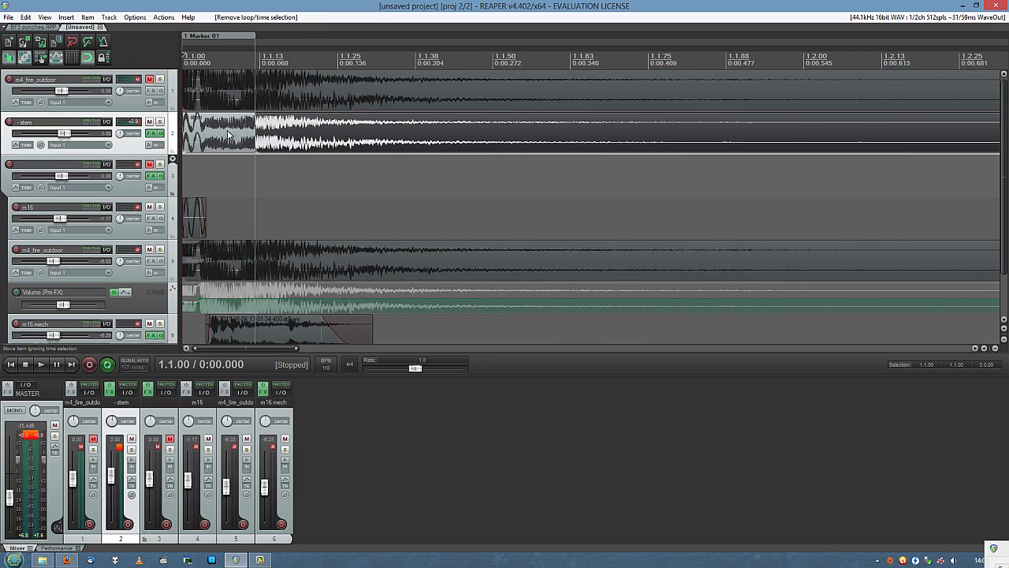
{"action": "left_click", "coordinate": [263, 560]}
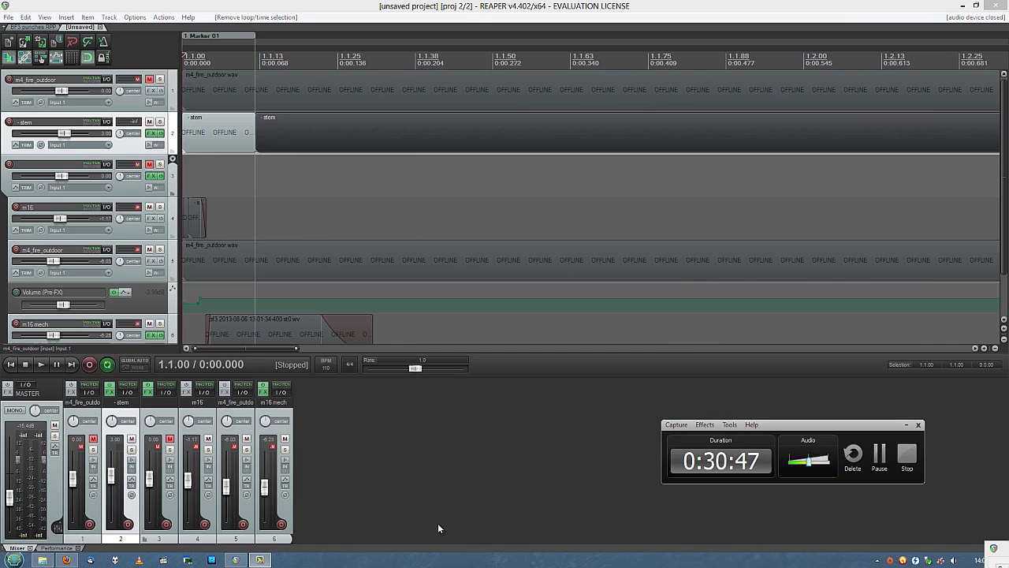
{"action": "left_click", "coordinate": [909, 426]}
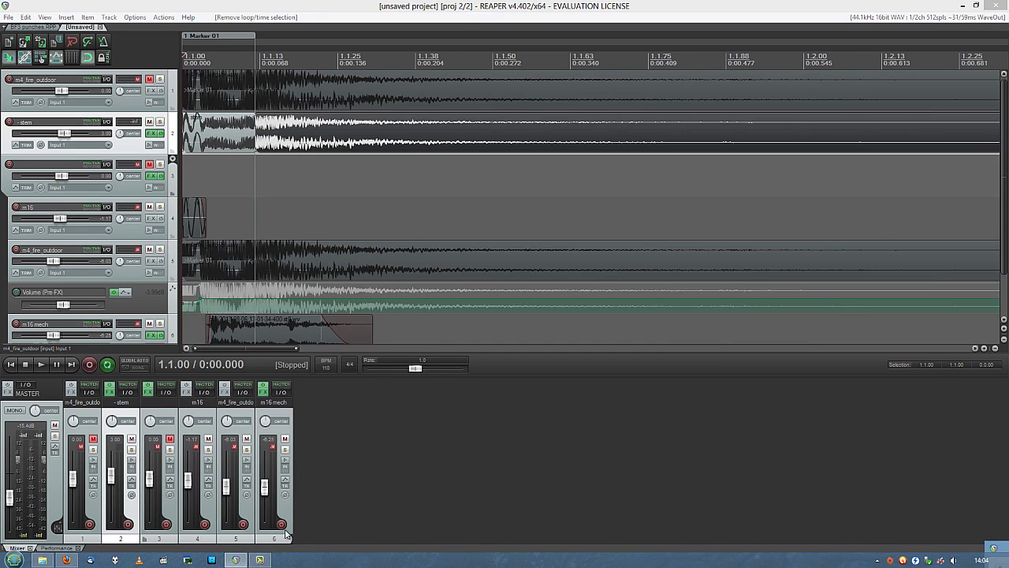
Step: Review the full set of marked gunshot clips in the BF3 punches project, then return to the unsaved gunshot project
{"action": "left_click", "coordinate": [33, 26]}
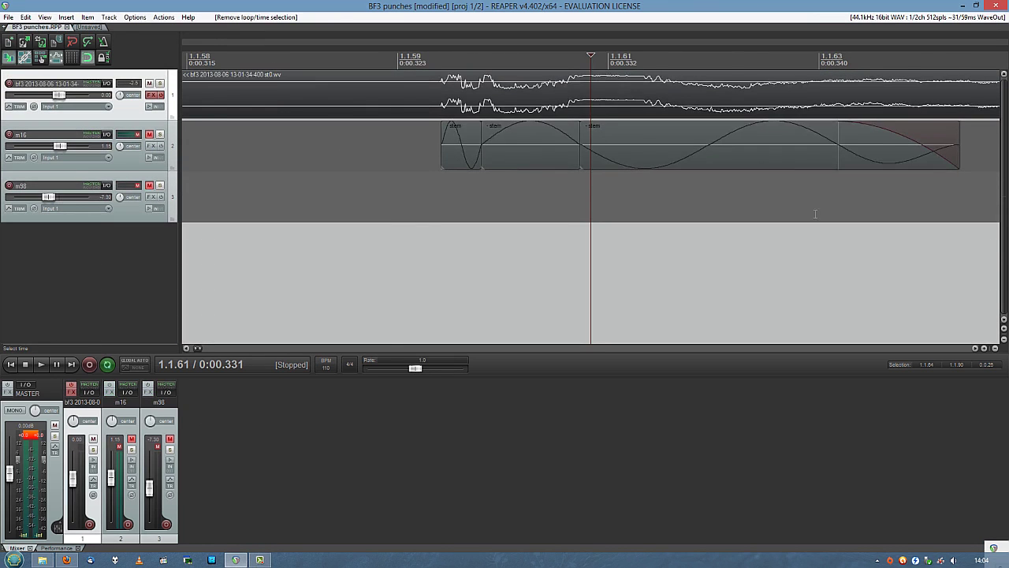
{"action": "scroll", "coordinate": [784, 213], "scroll_direction": "down", "scroll_amount": 10}
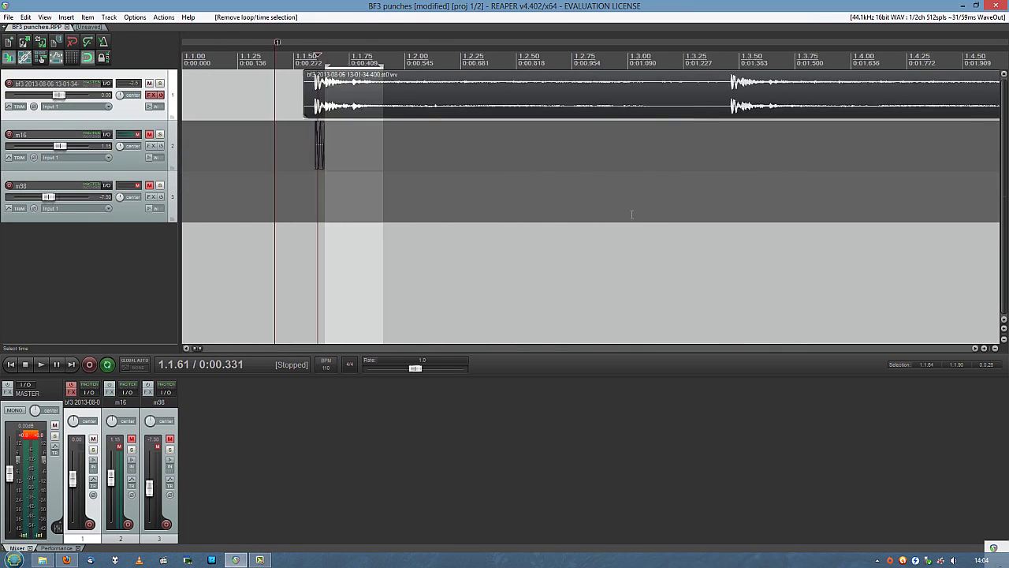
{"action": "scroll", "coordinate": [632, 214], "scroll_direction": "down", "scroll_amount": 10}
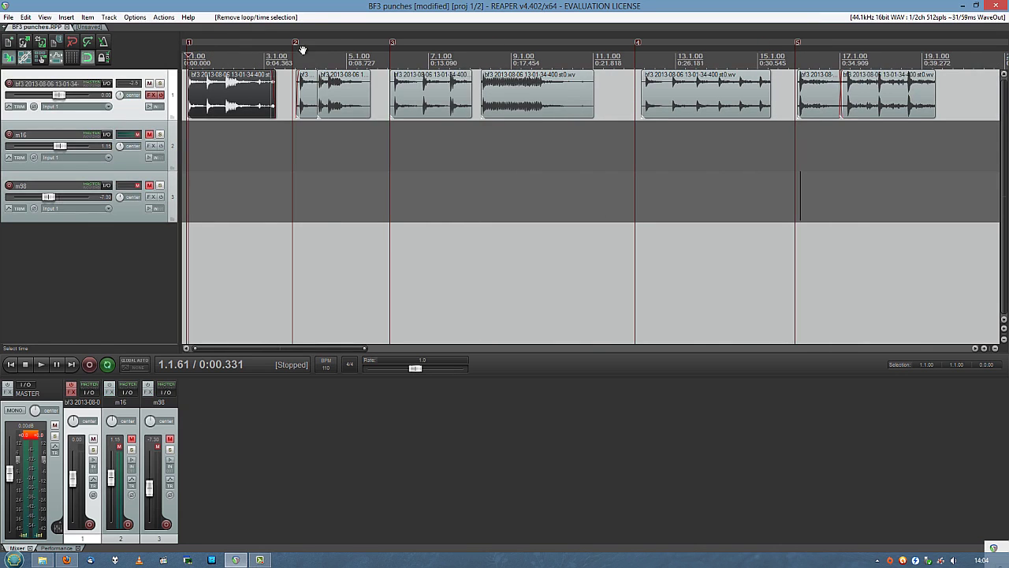
{"action": "left_click", "coordinate": [88, 27]}
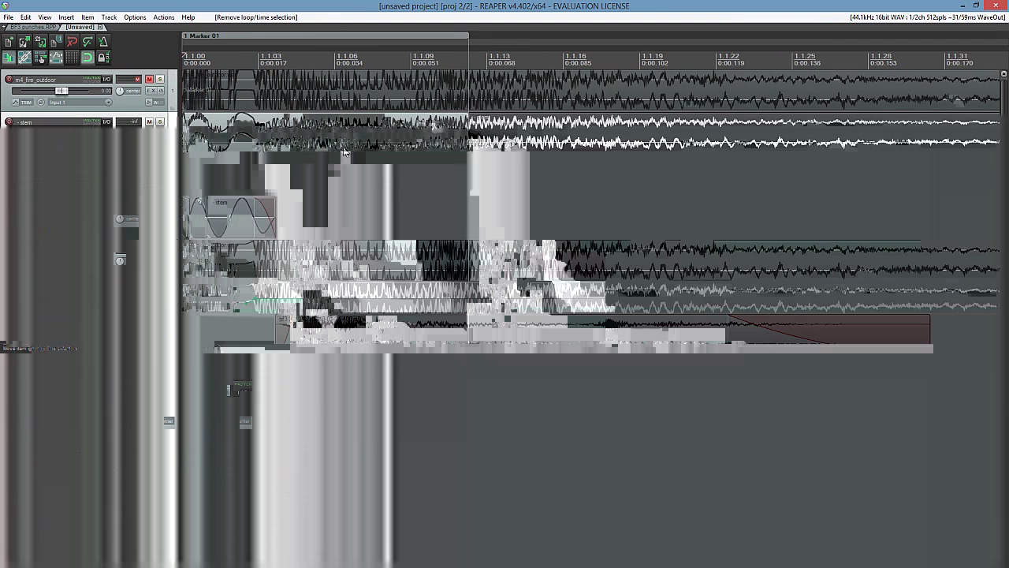
{"action": "left_click", "coordinate": [260, 561]}
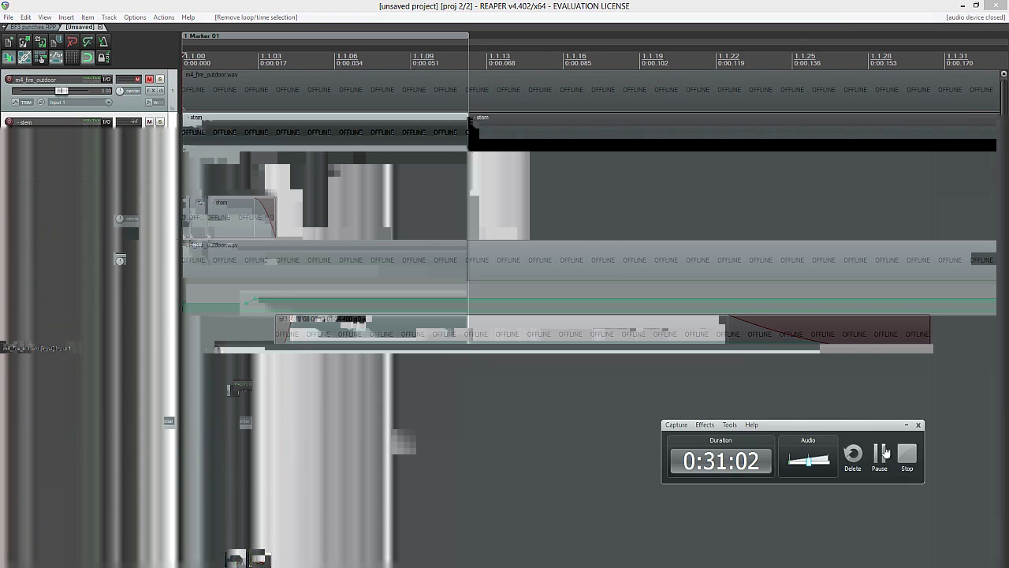